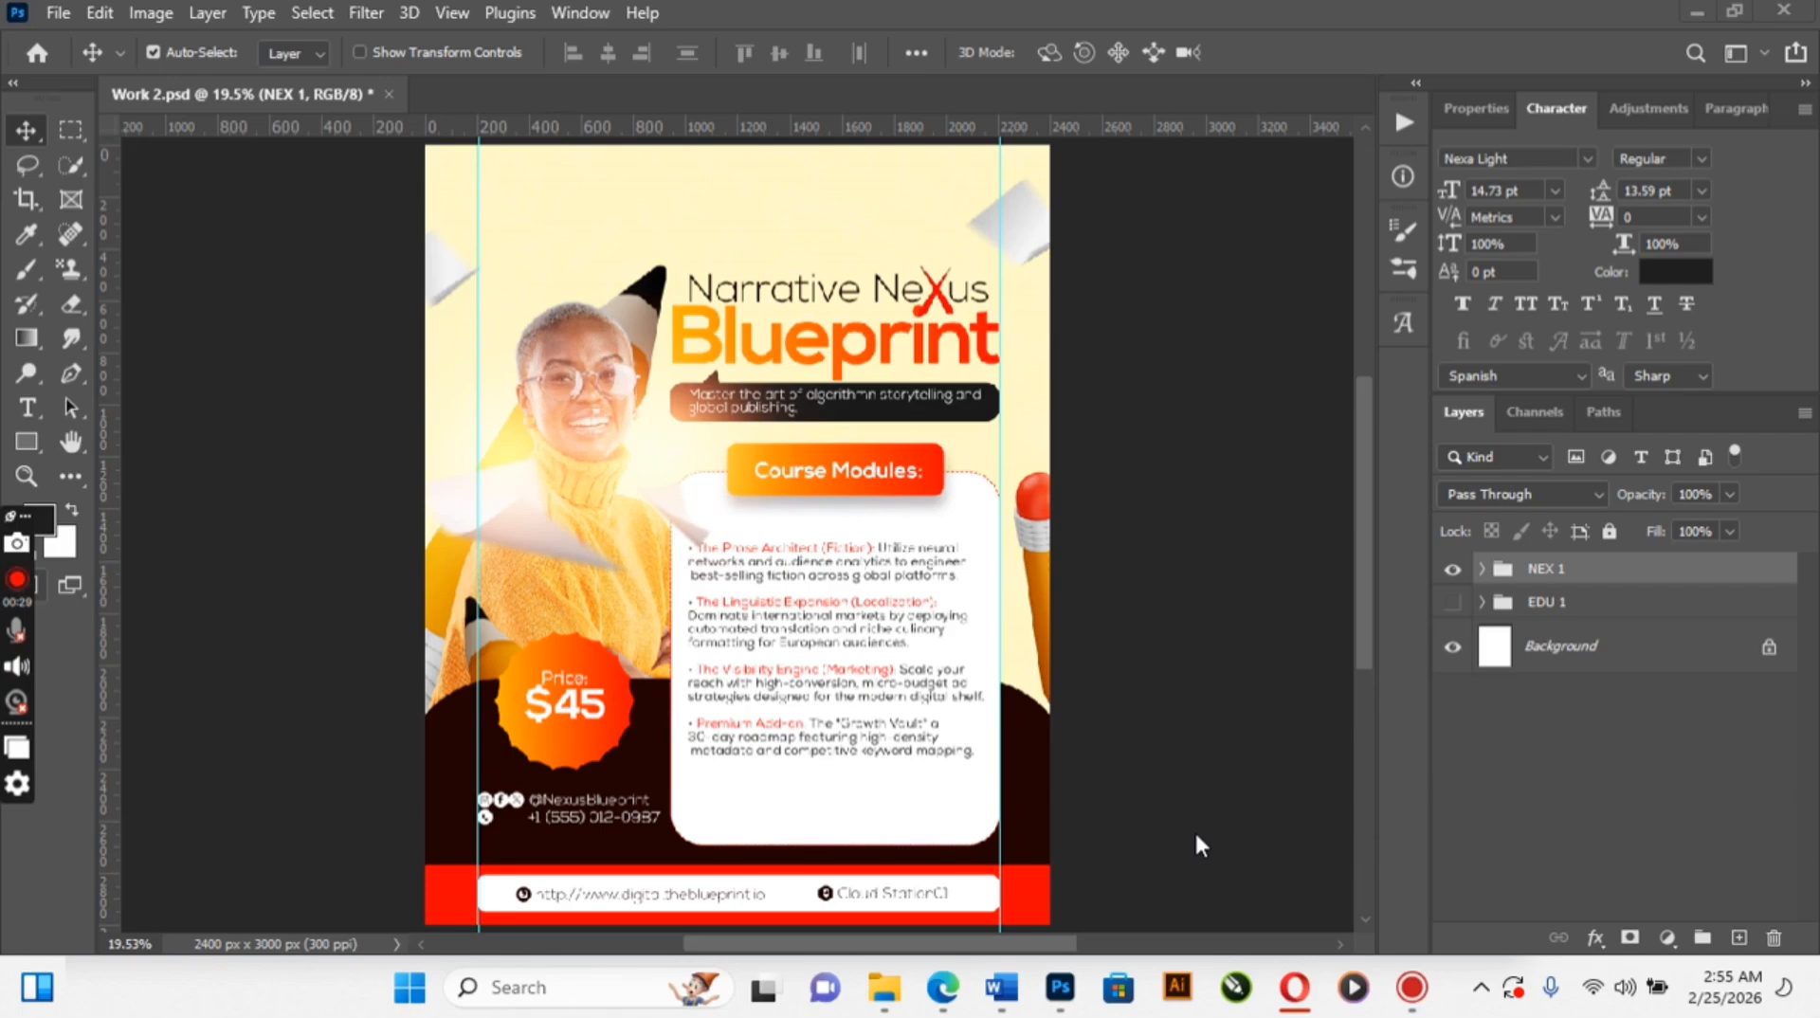
Hide the NEX 1 group and add a Solid Color fill layer with the colour FFF9C7
left_click(1452, 570)
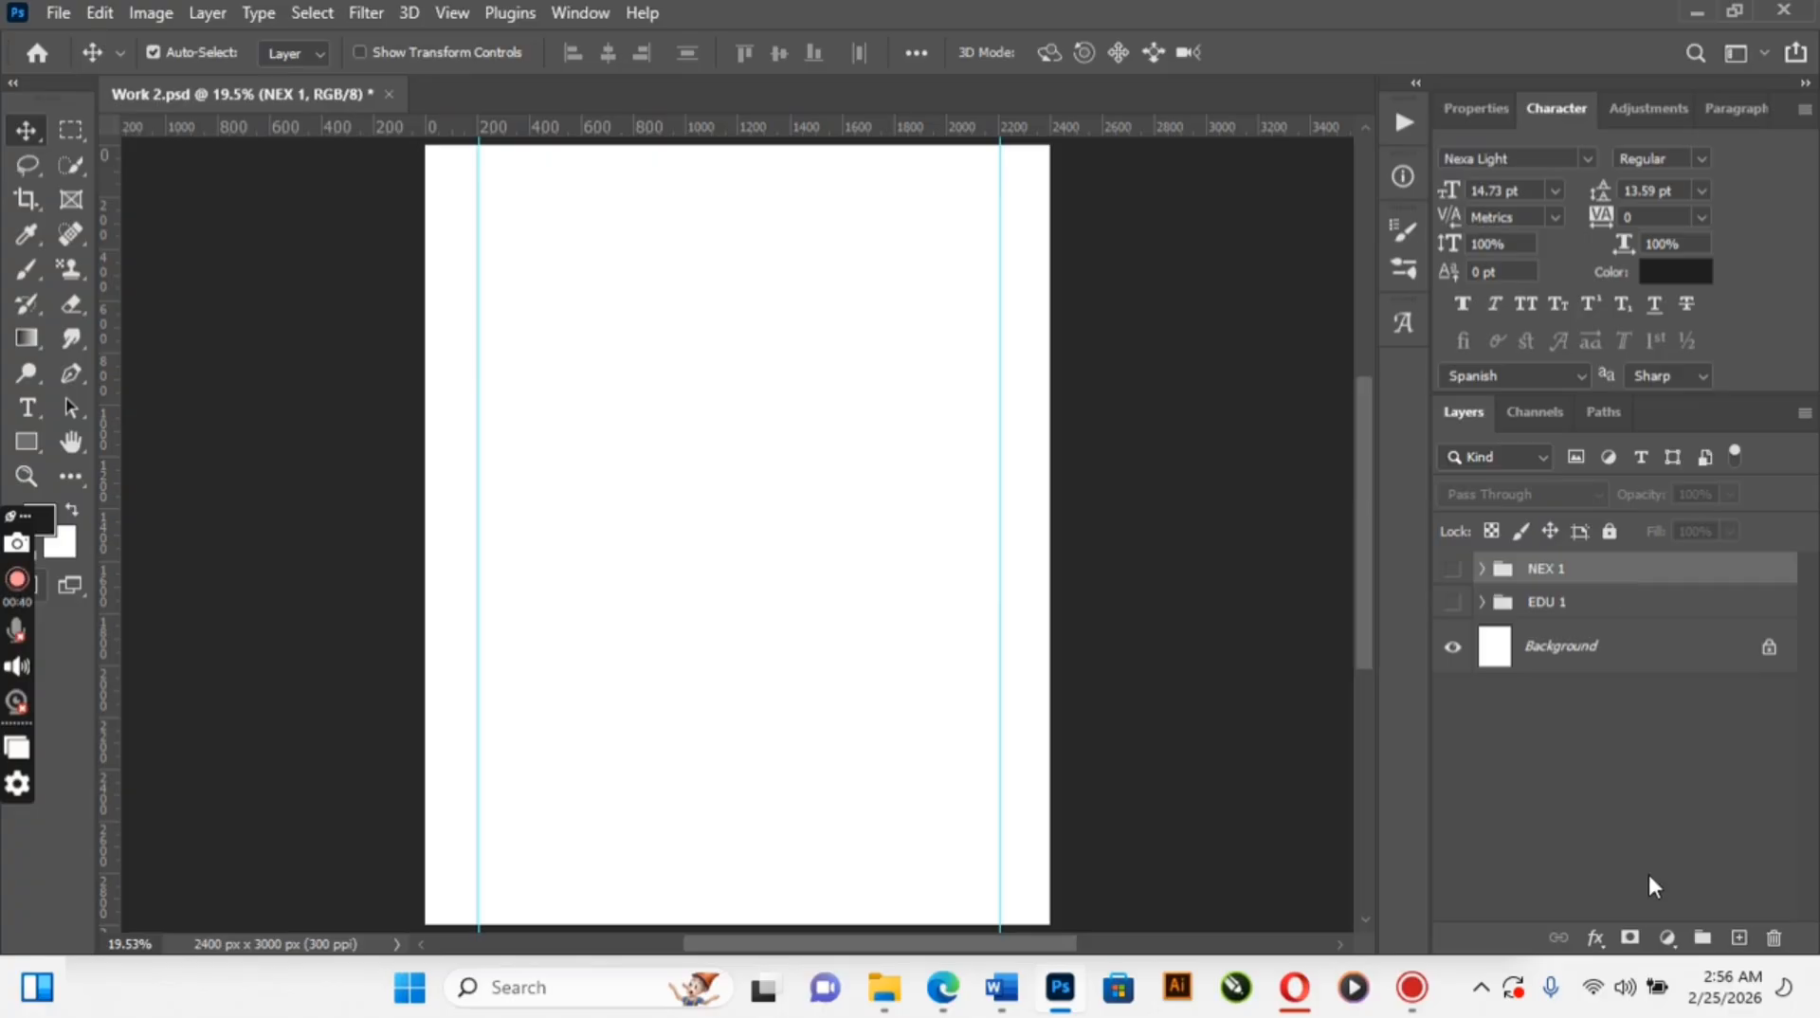
left_click(1668, 937)
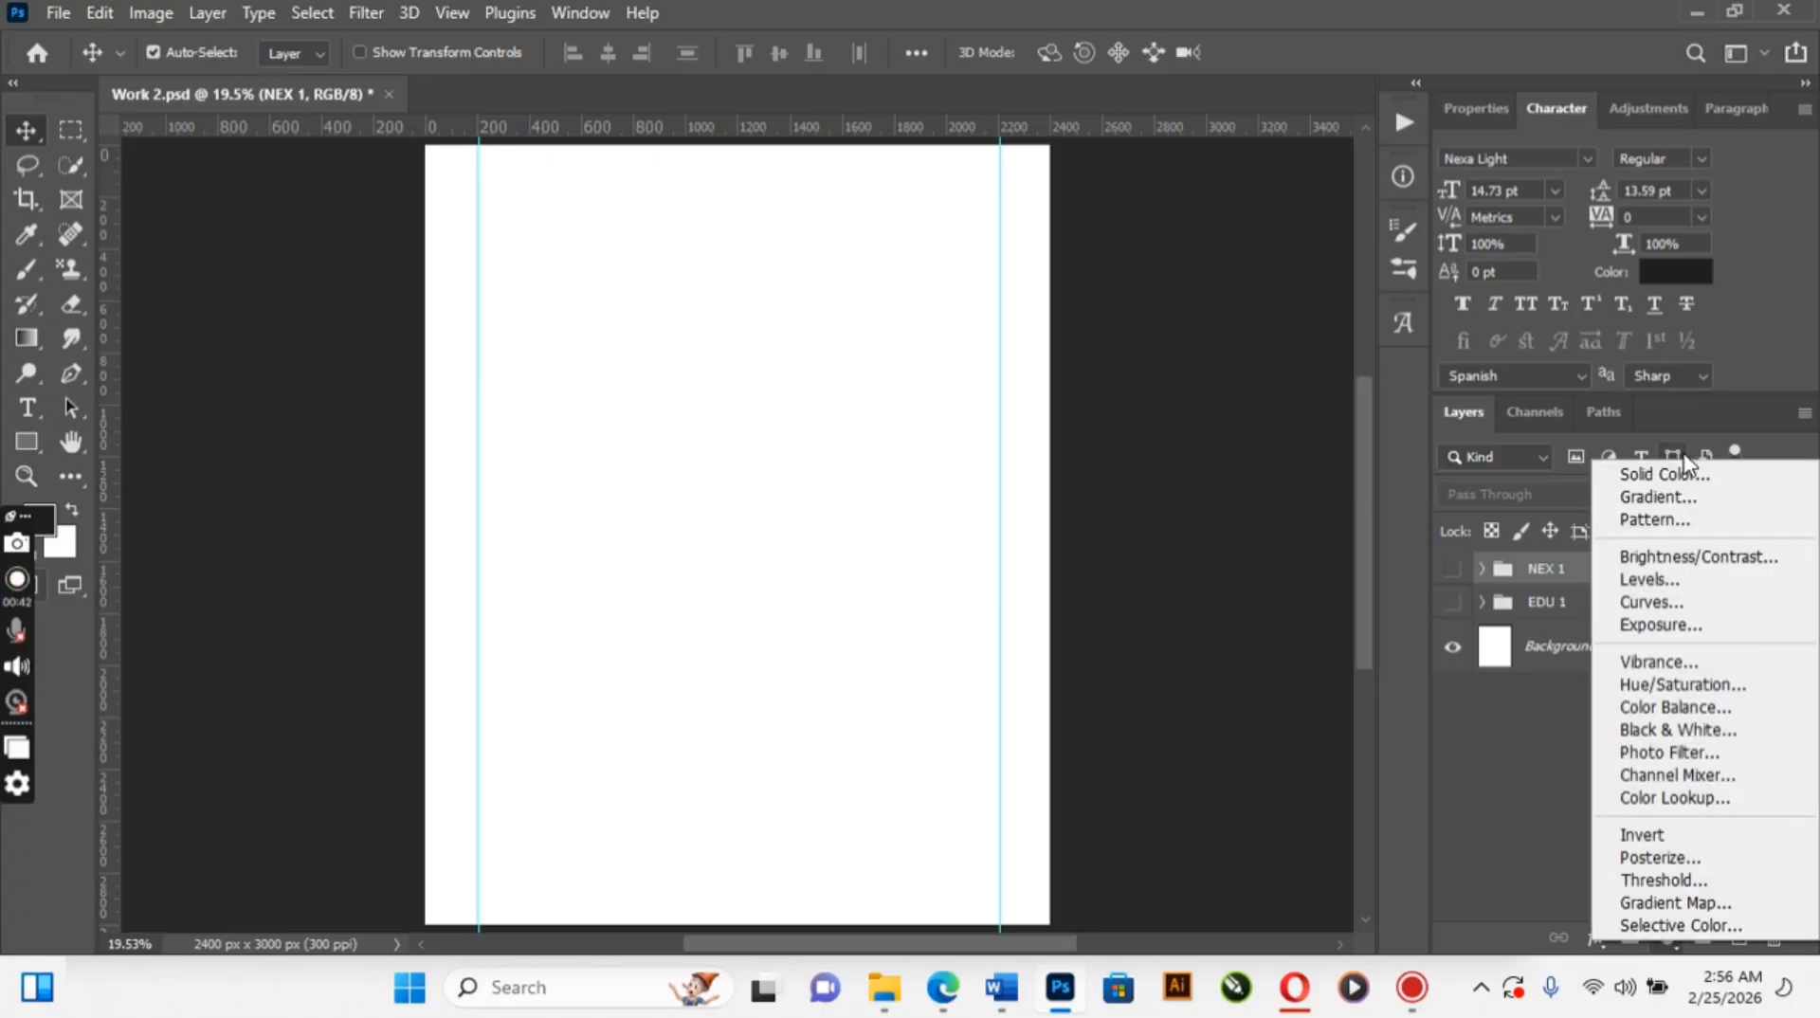
left_click(1654, 476)
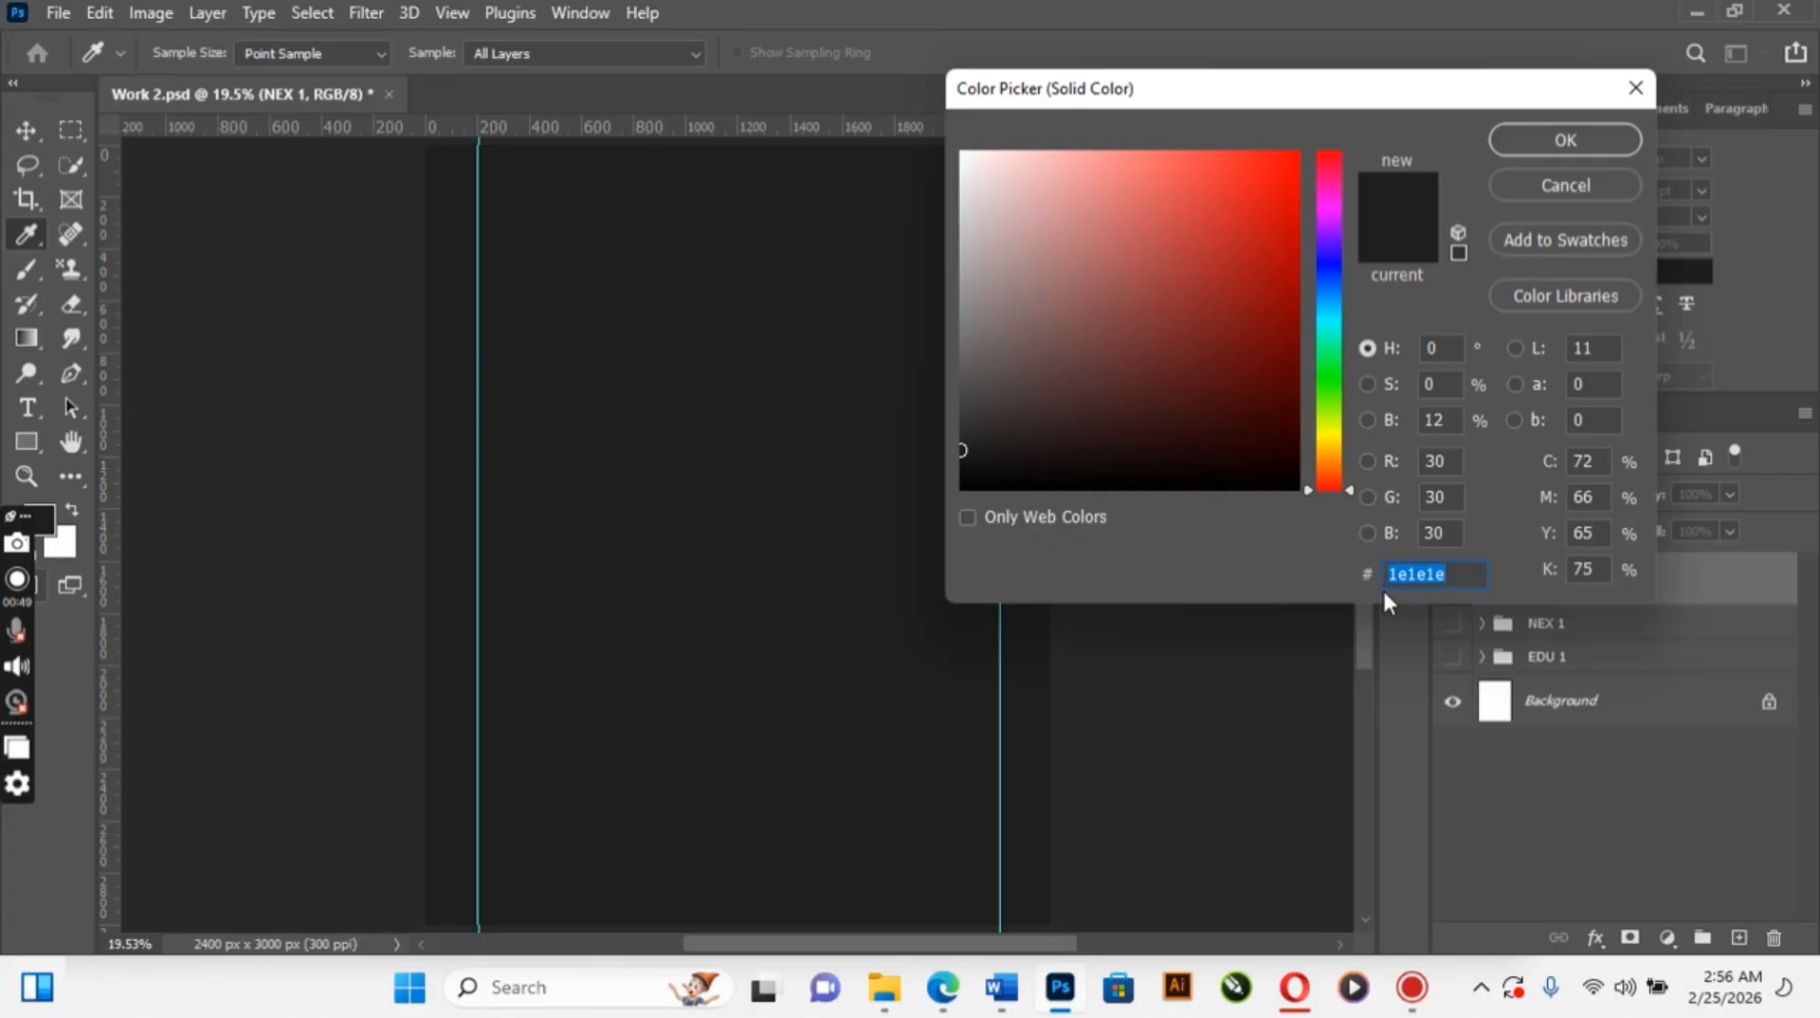
type("FF")
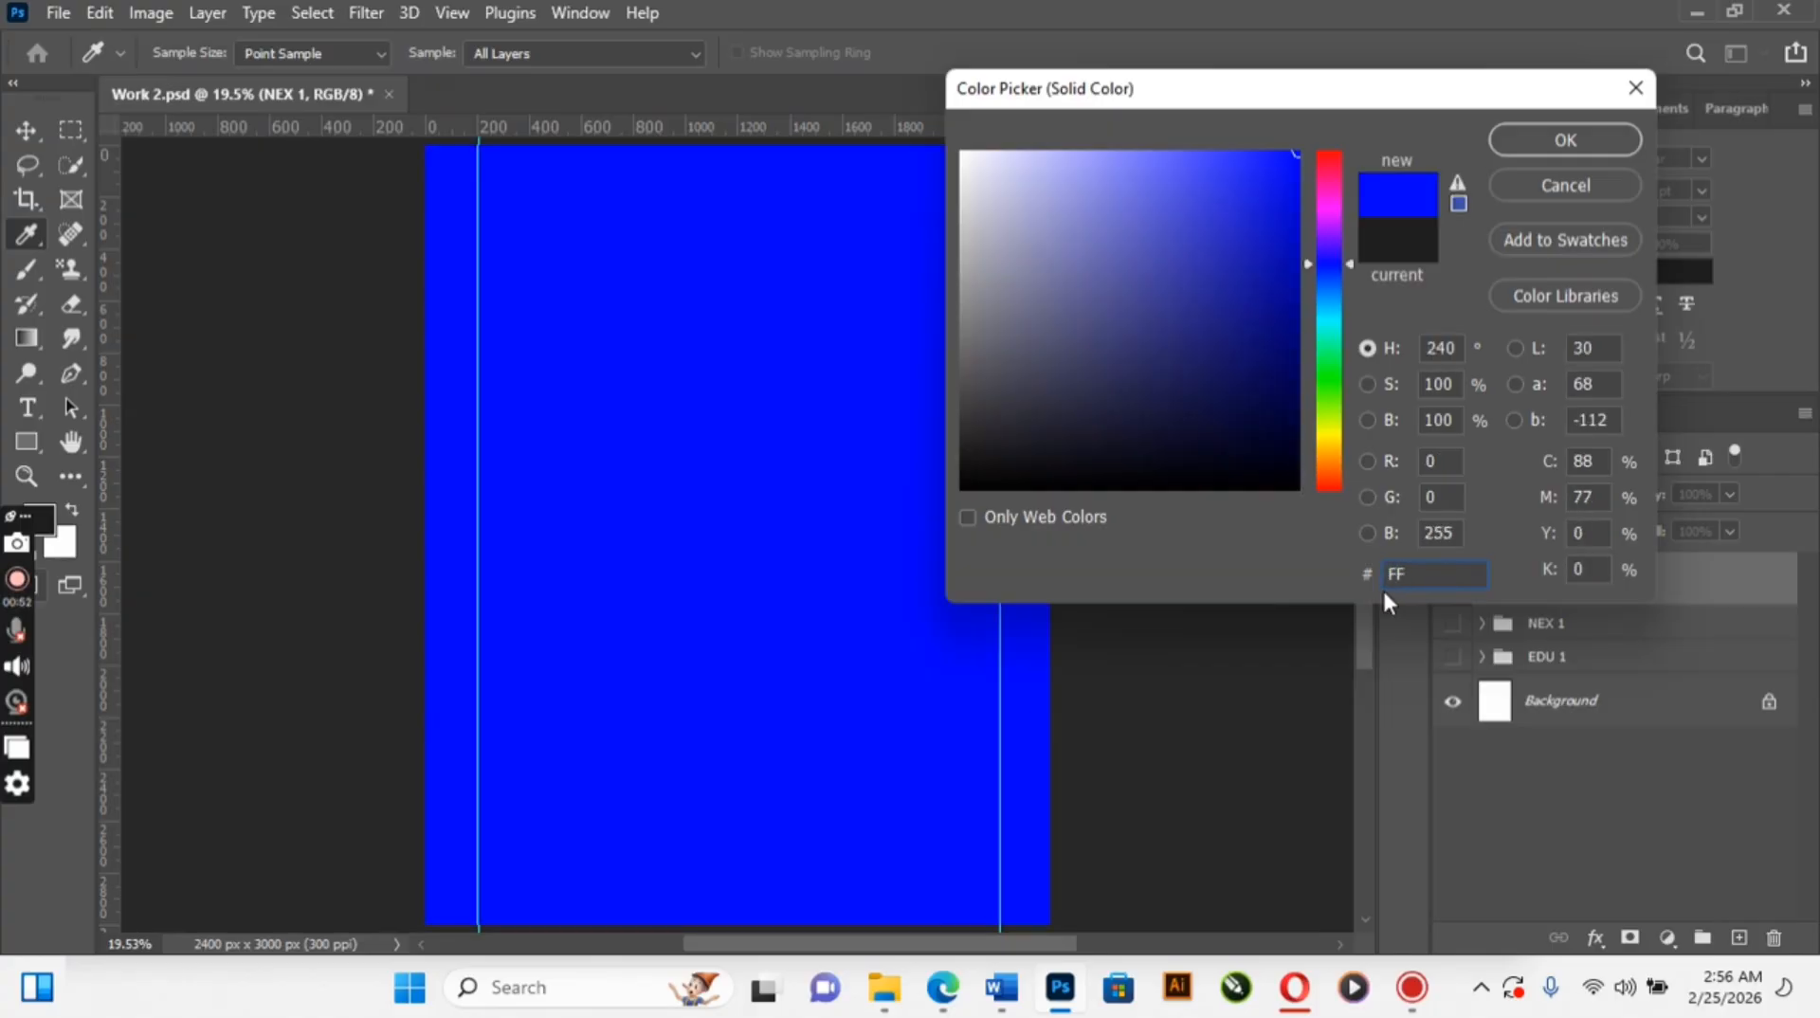
type("F9")
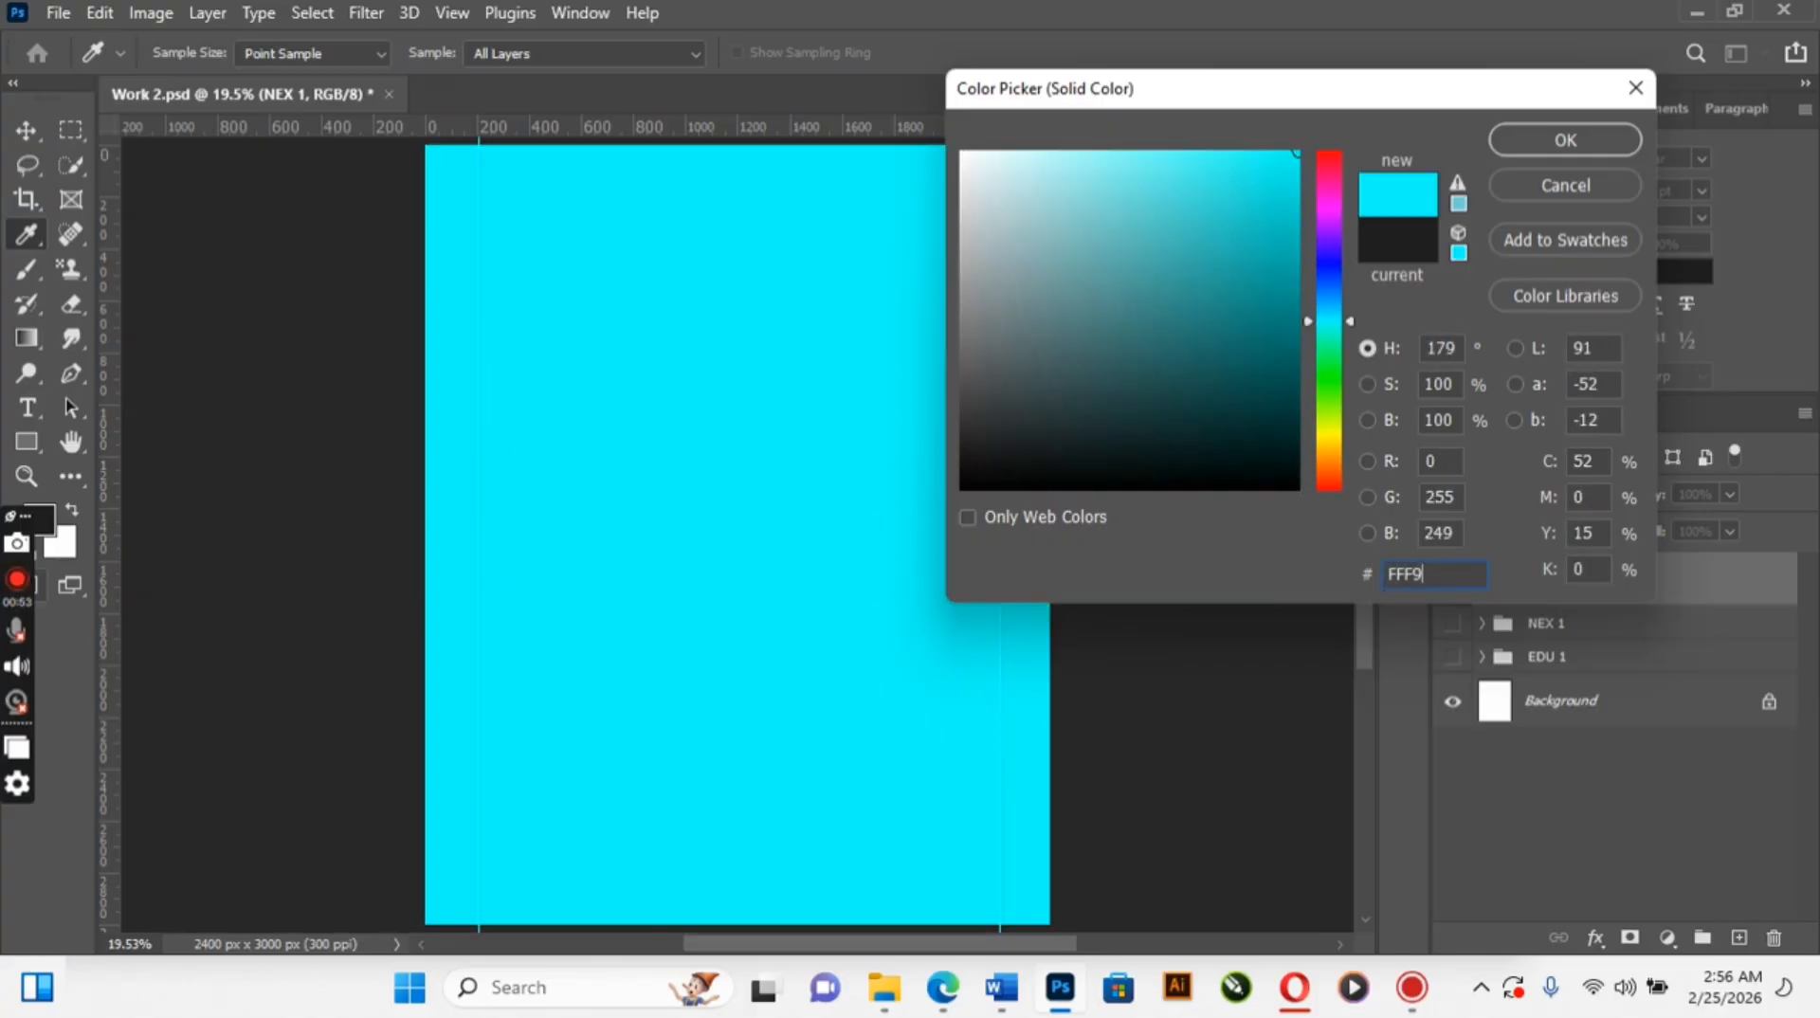
type("C7")
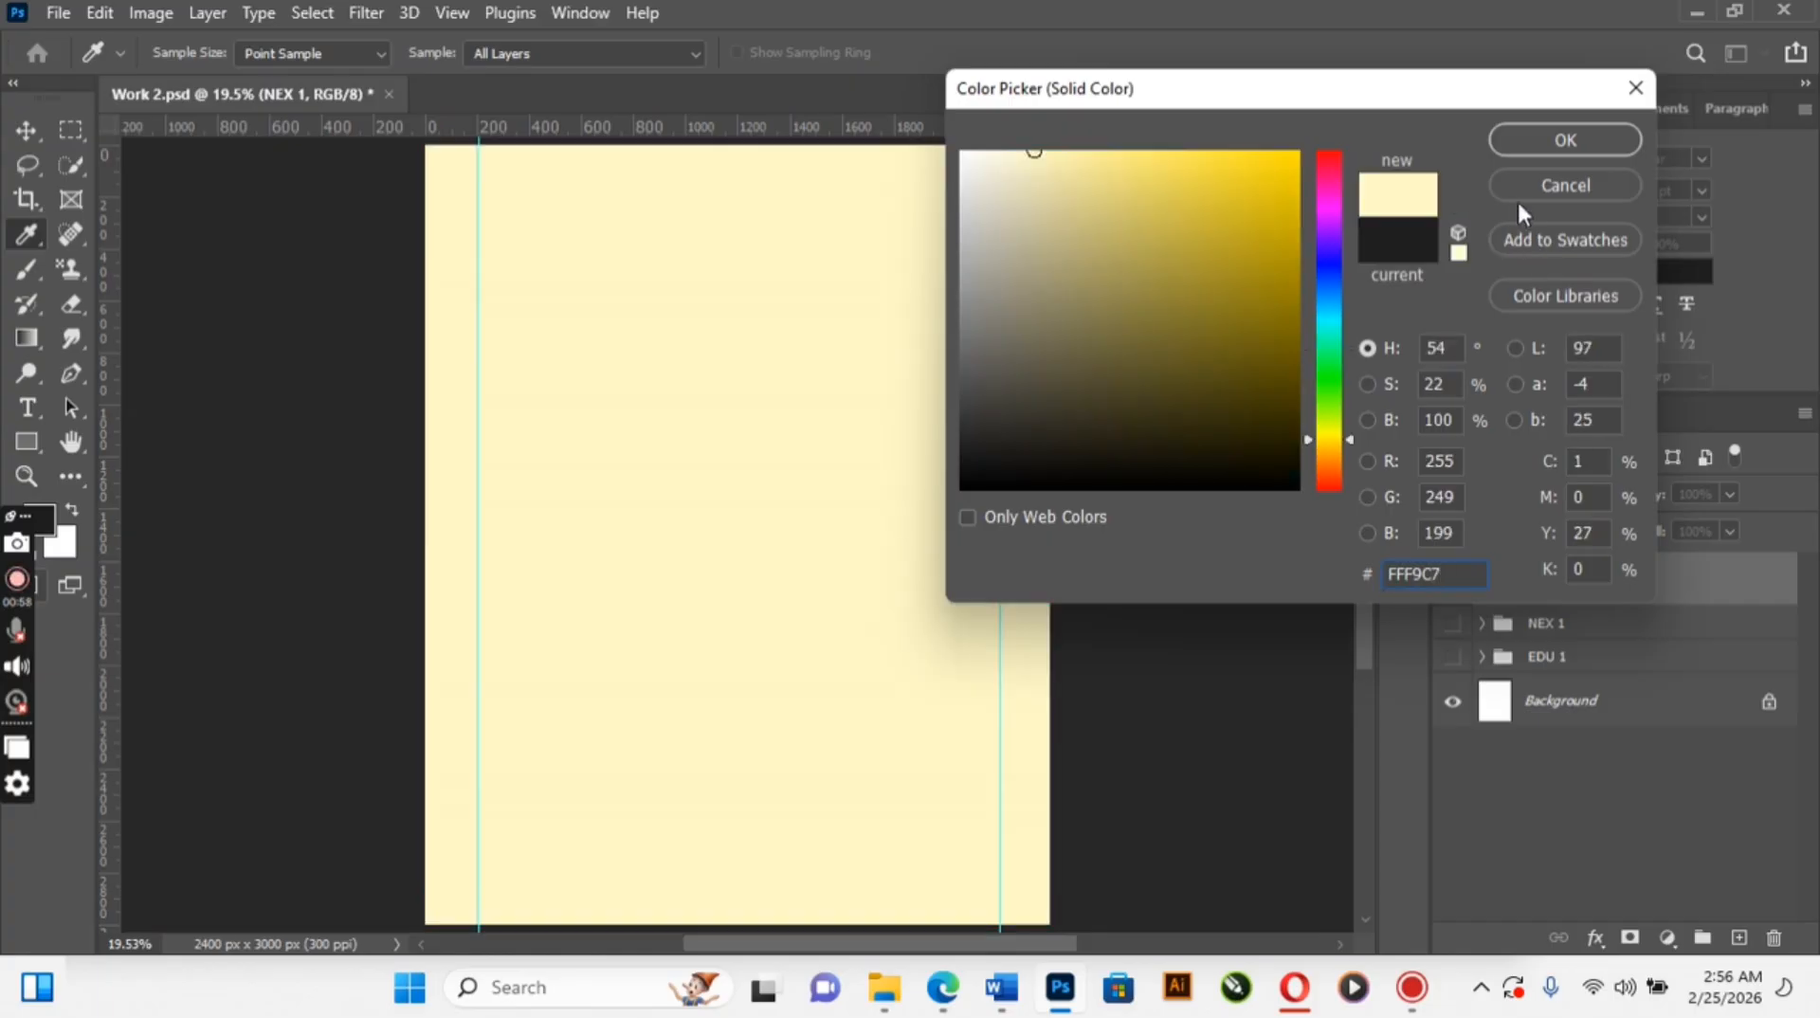
left_click(1526, 138)
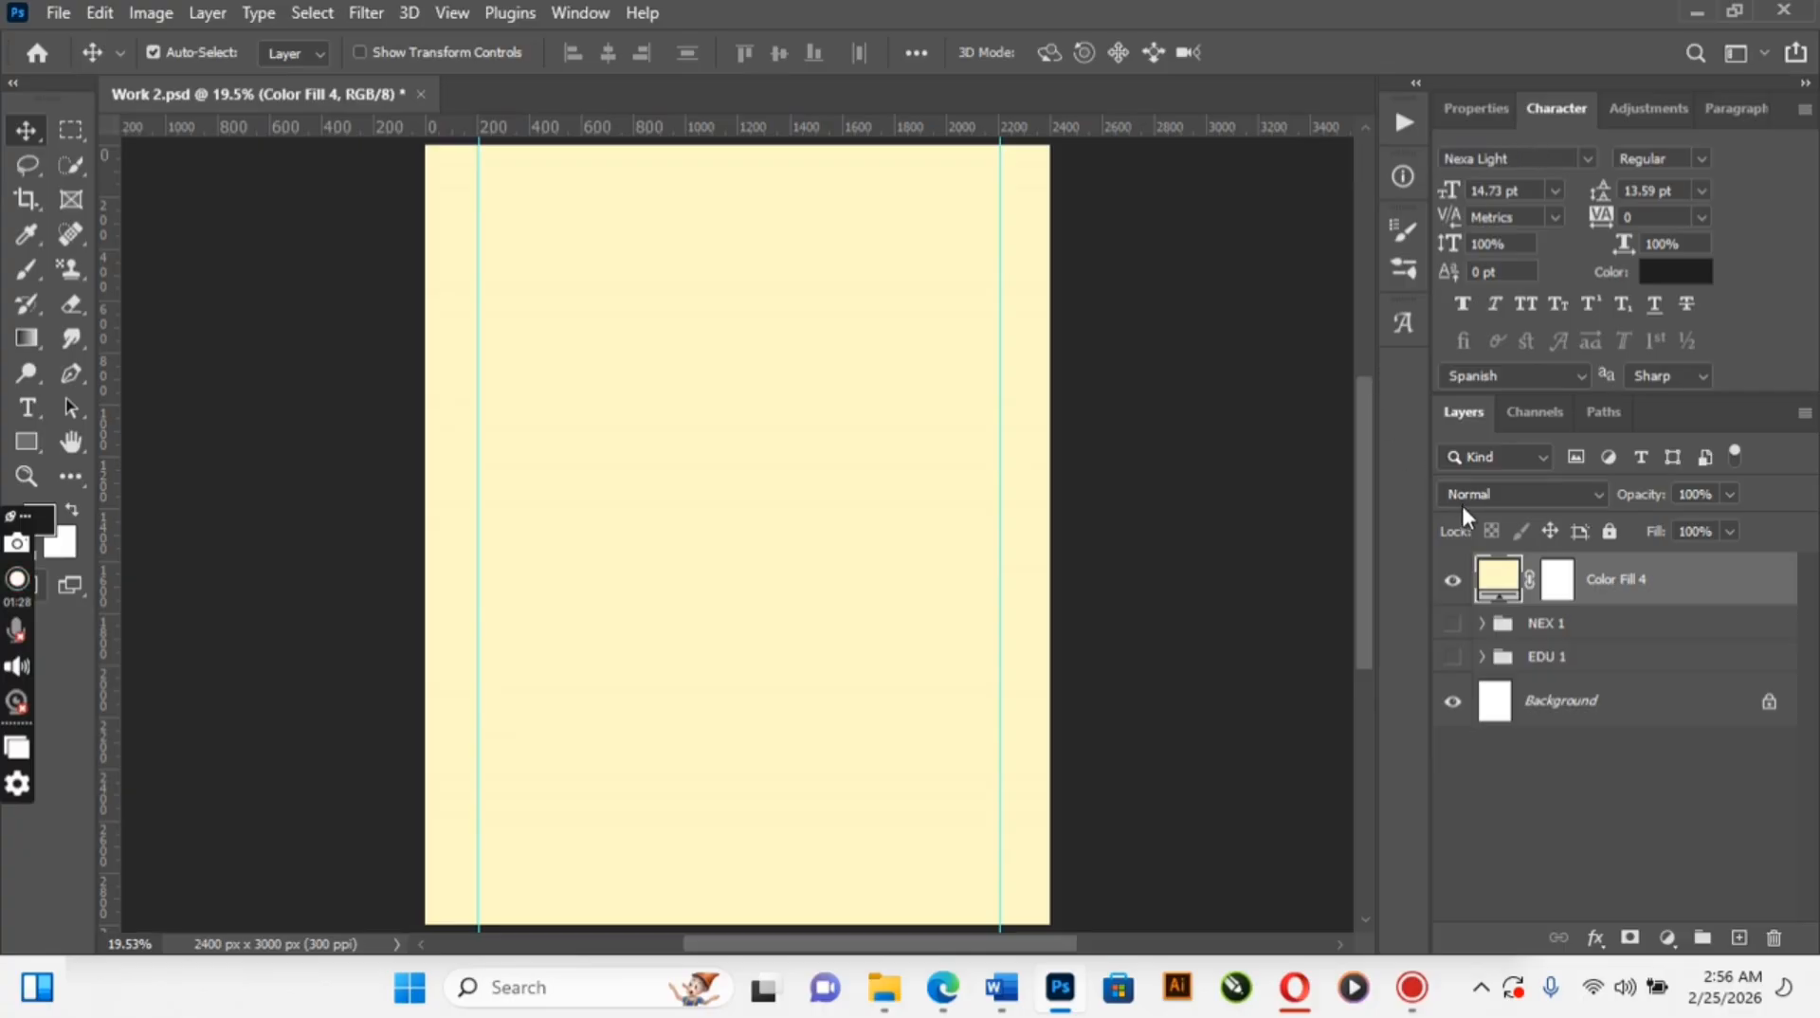
Place the arms-crossed portrait of the woman in the orange sweater as an embedded image from the Collections folder within HD IMAGES
left_click(60, 13)
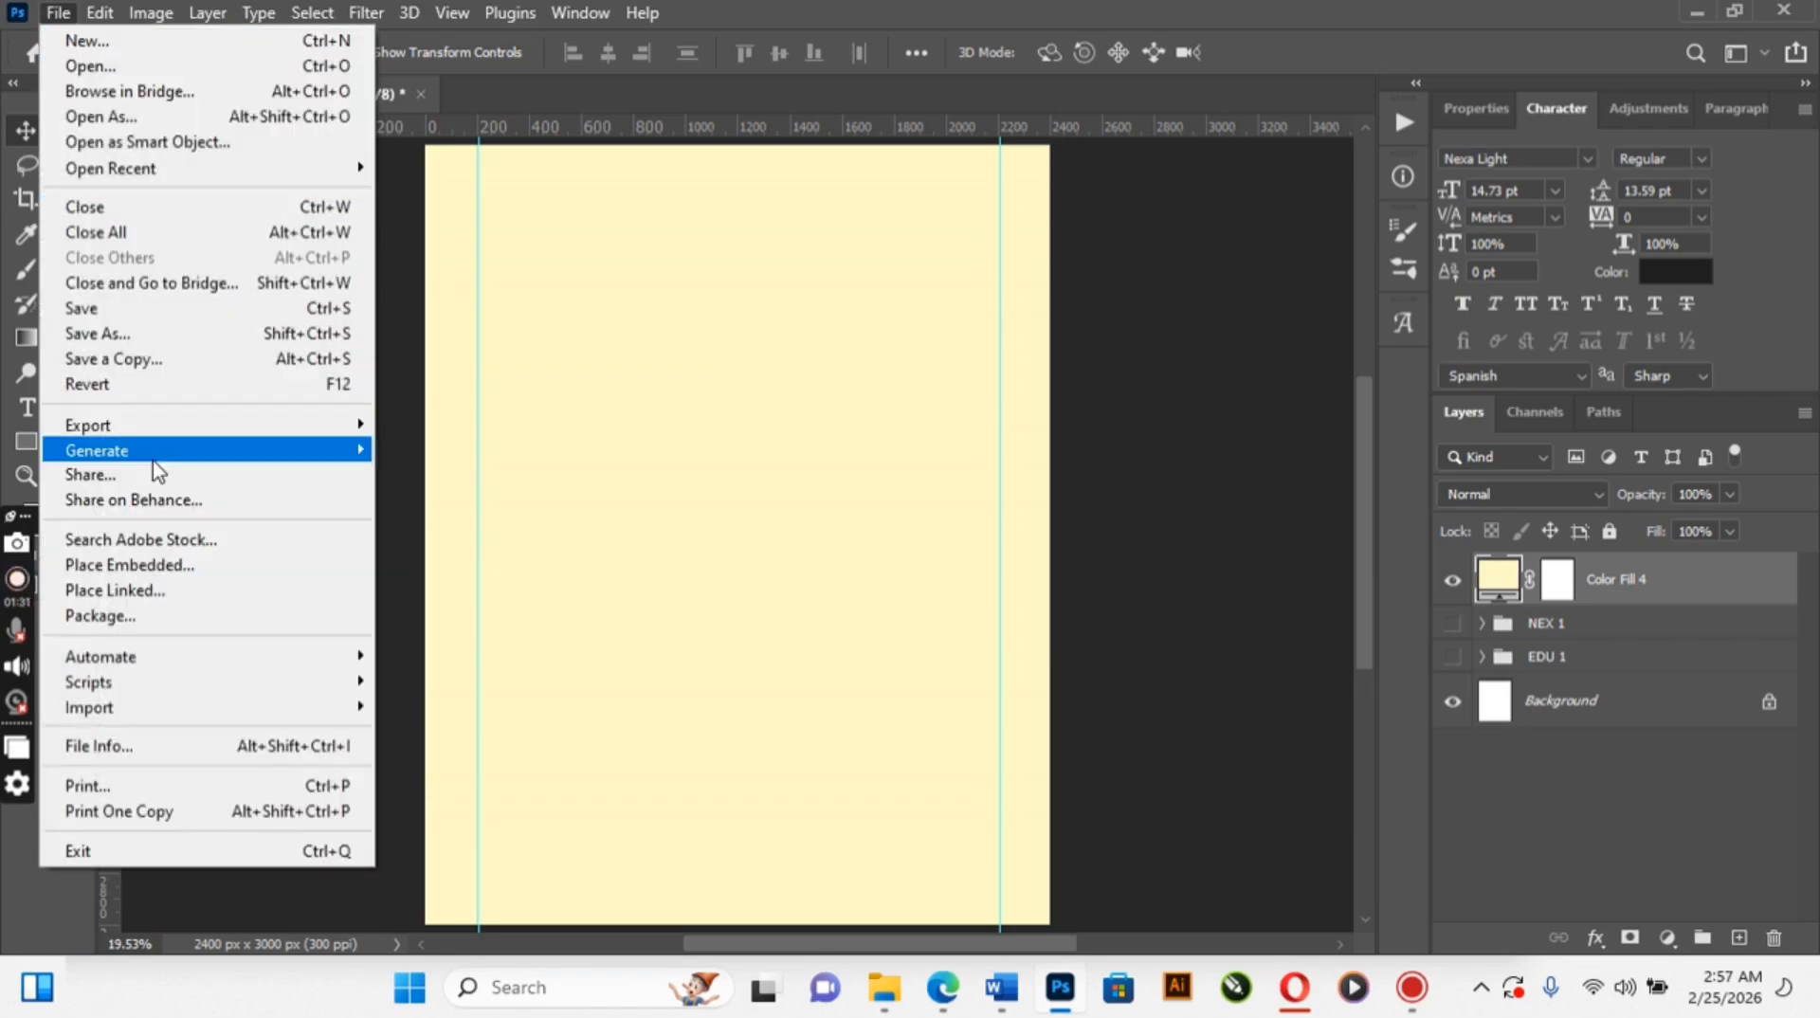
left_click(187, 569)
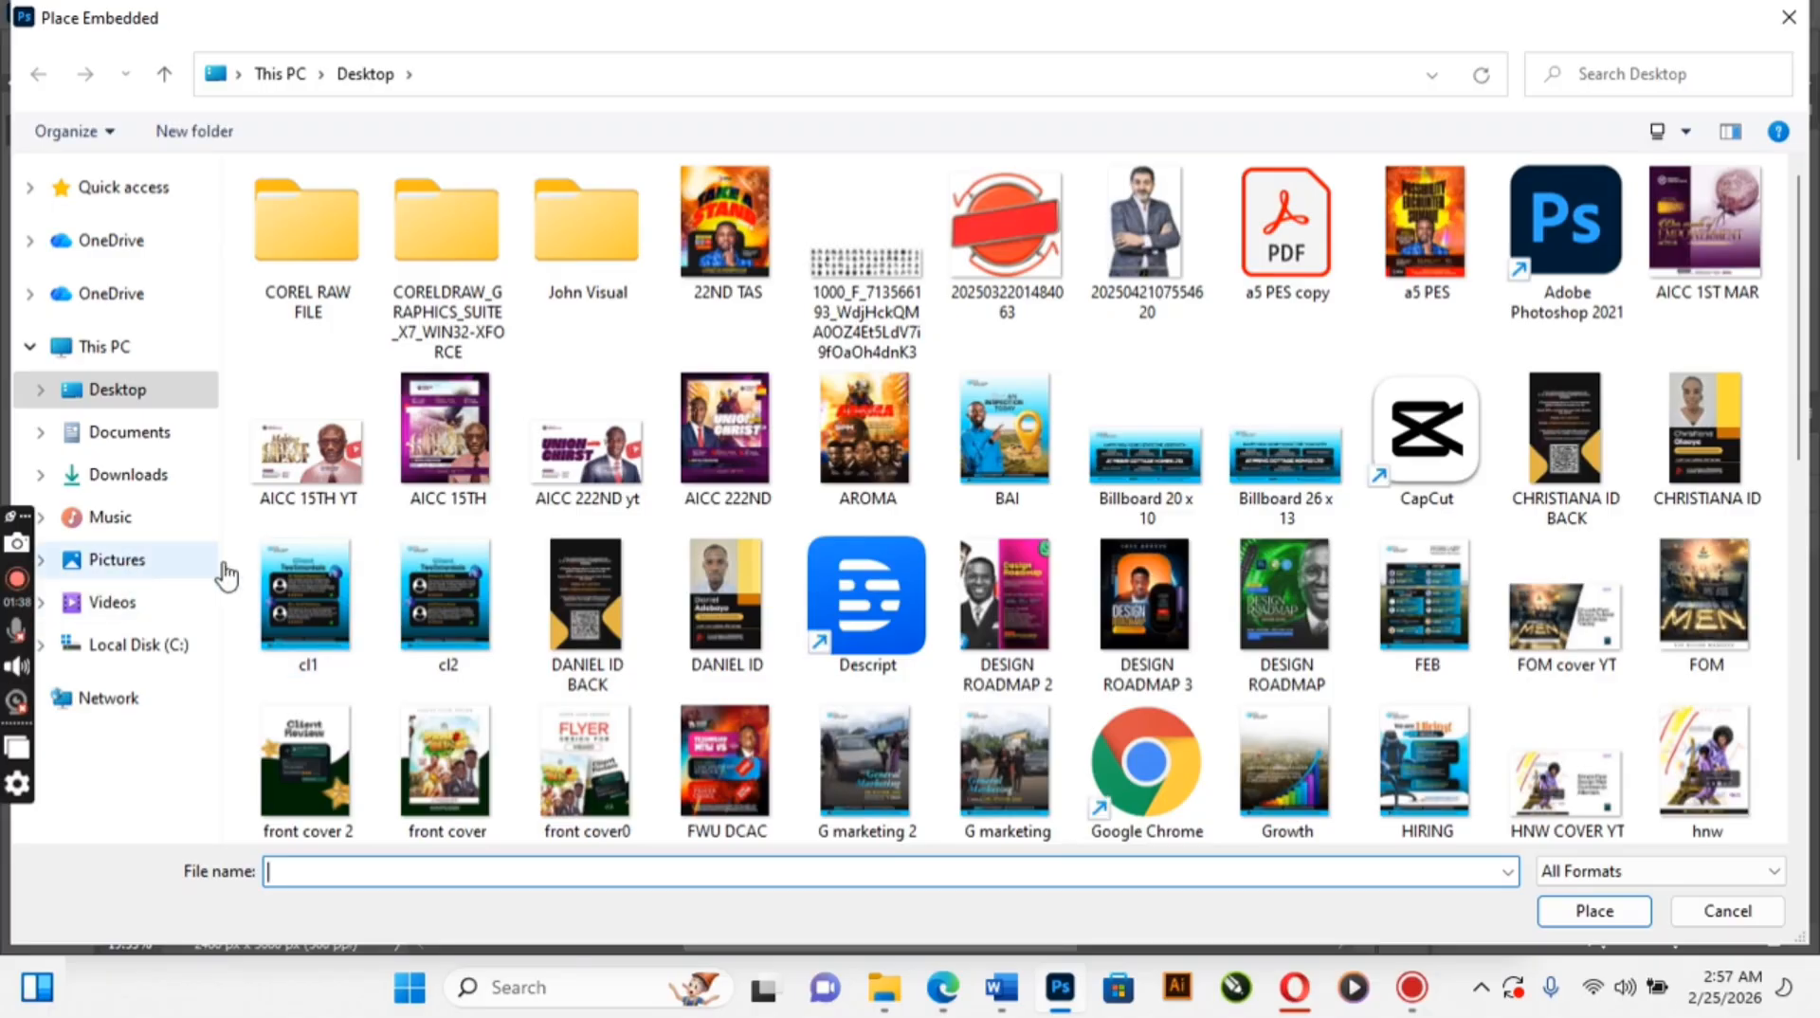
left_click(133, 574)
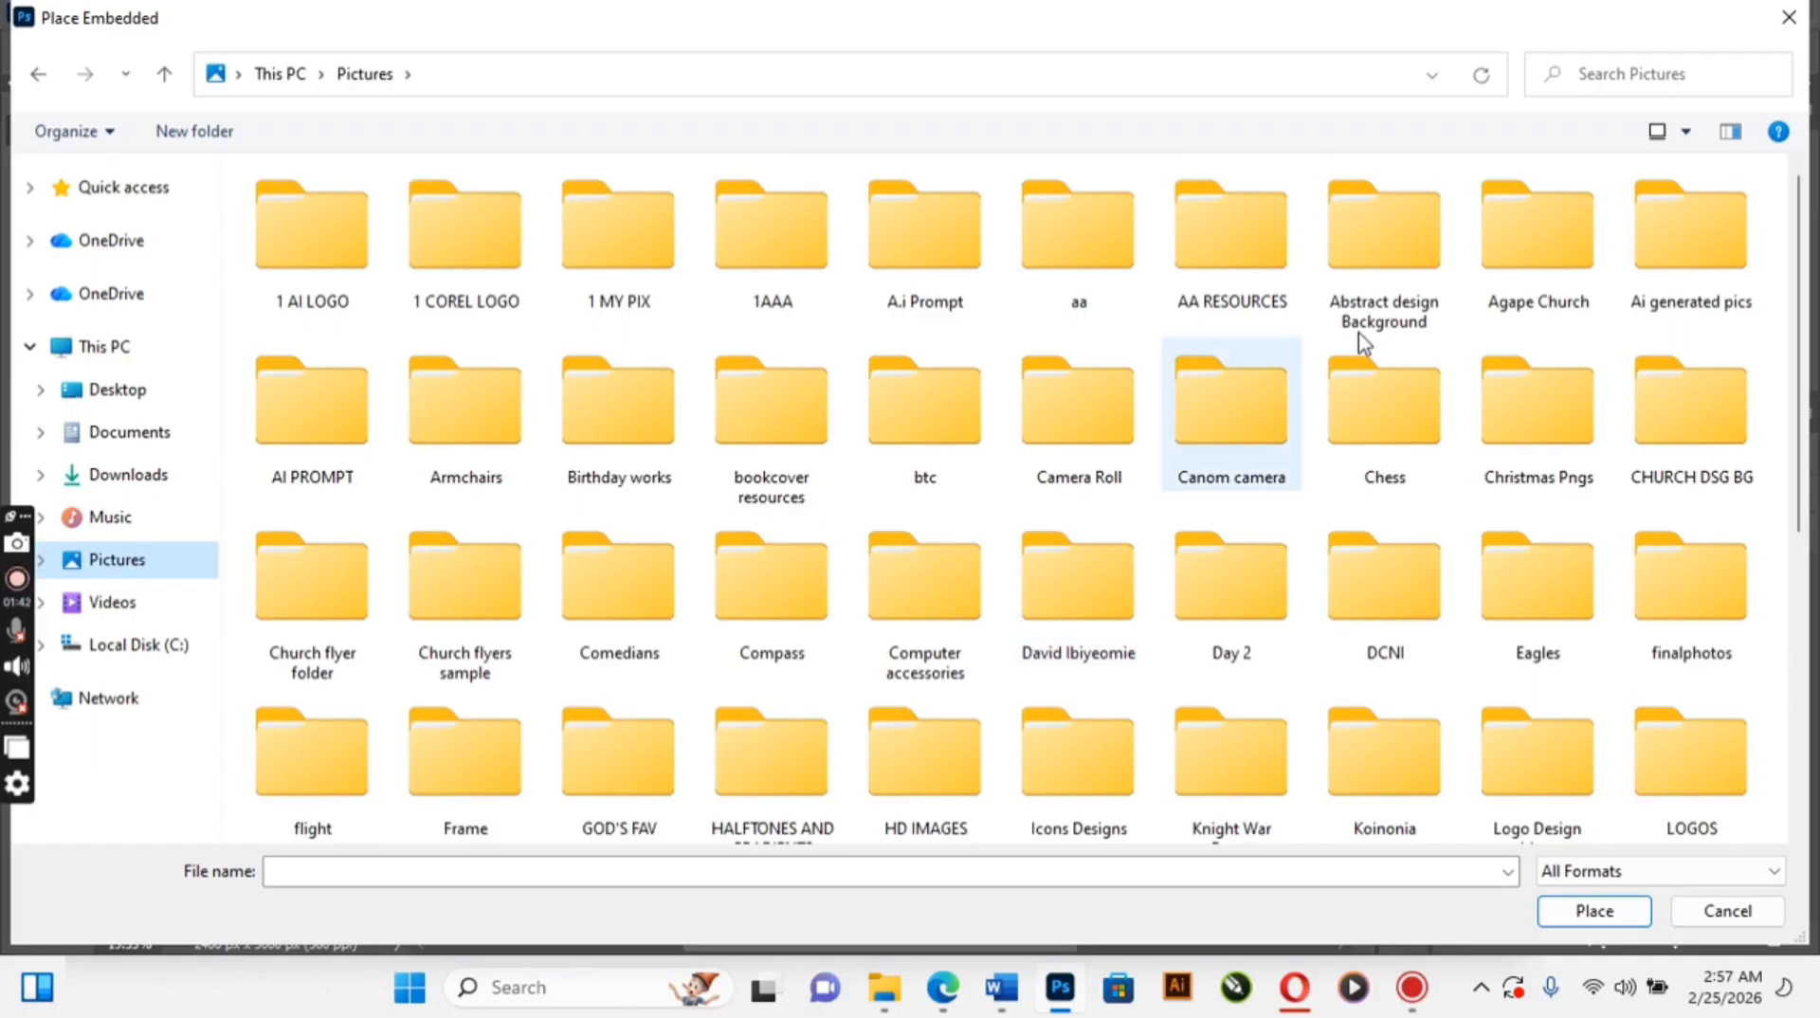
double_click(965, 789)
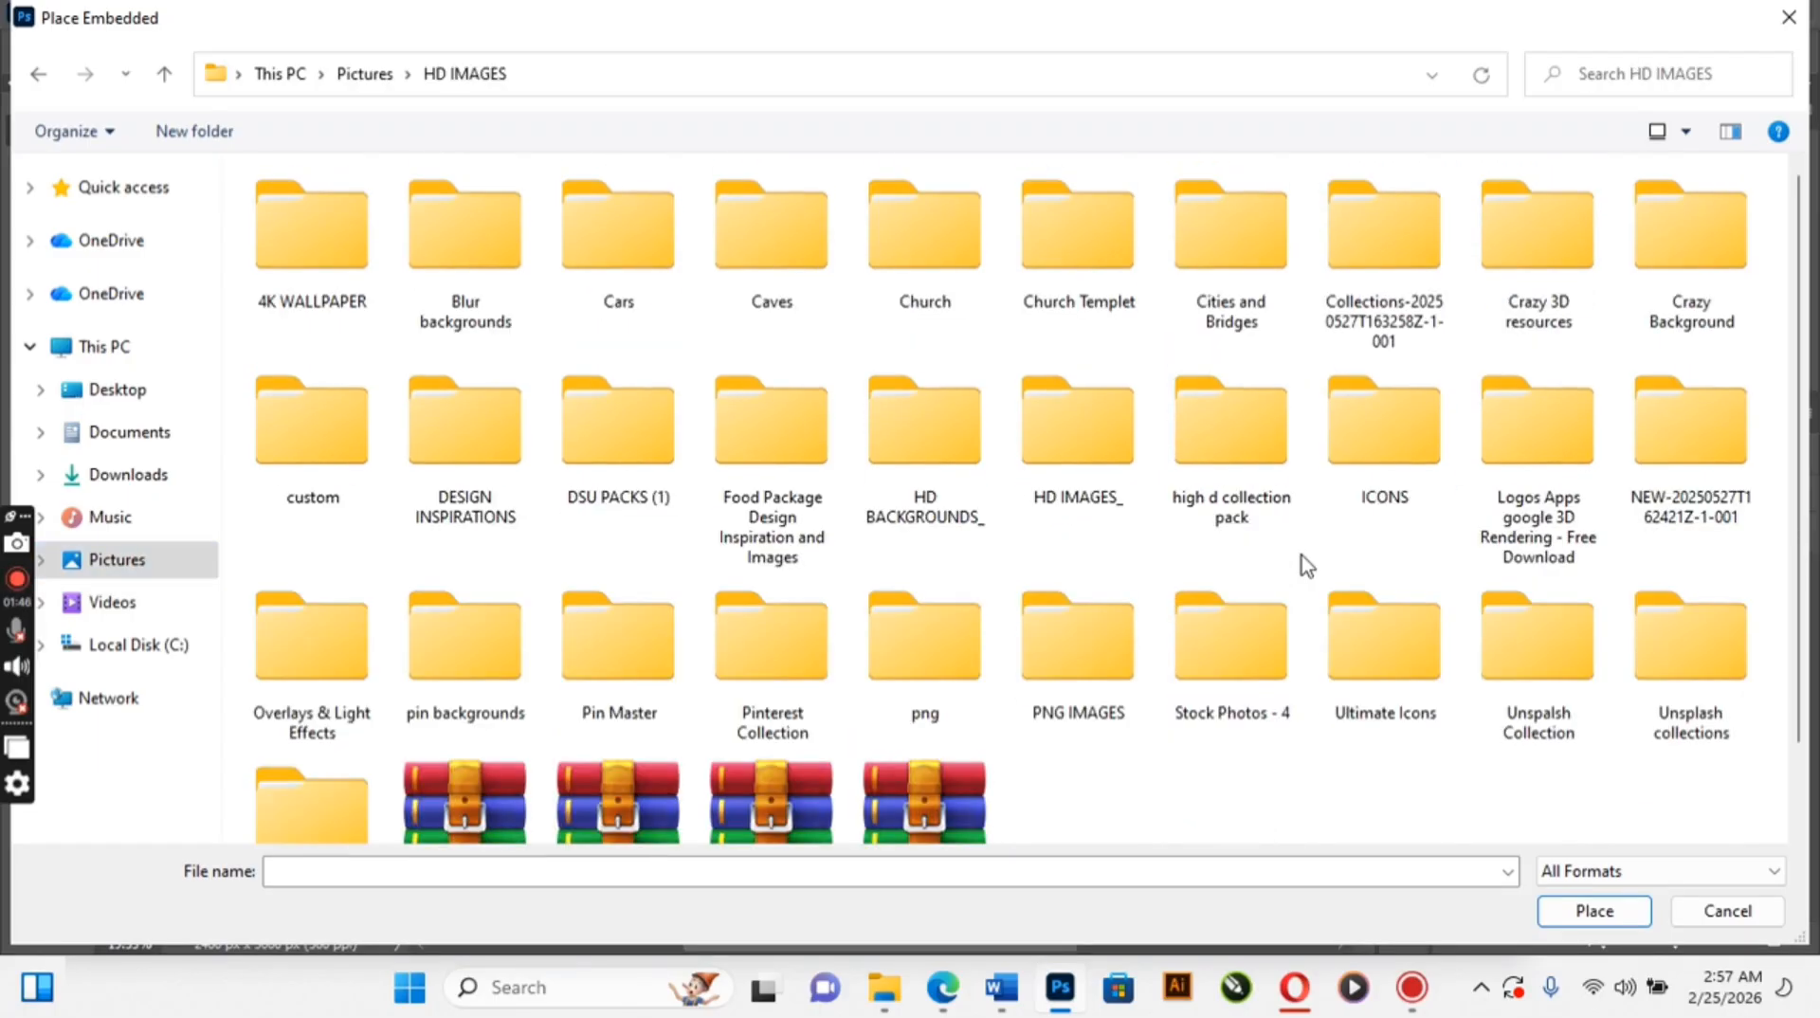
double_click(1380, 273)
double_click(326, 265)
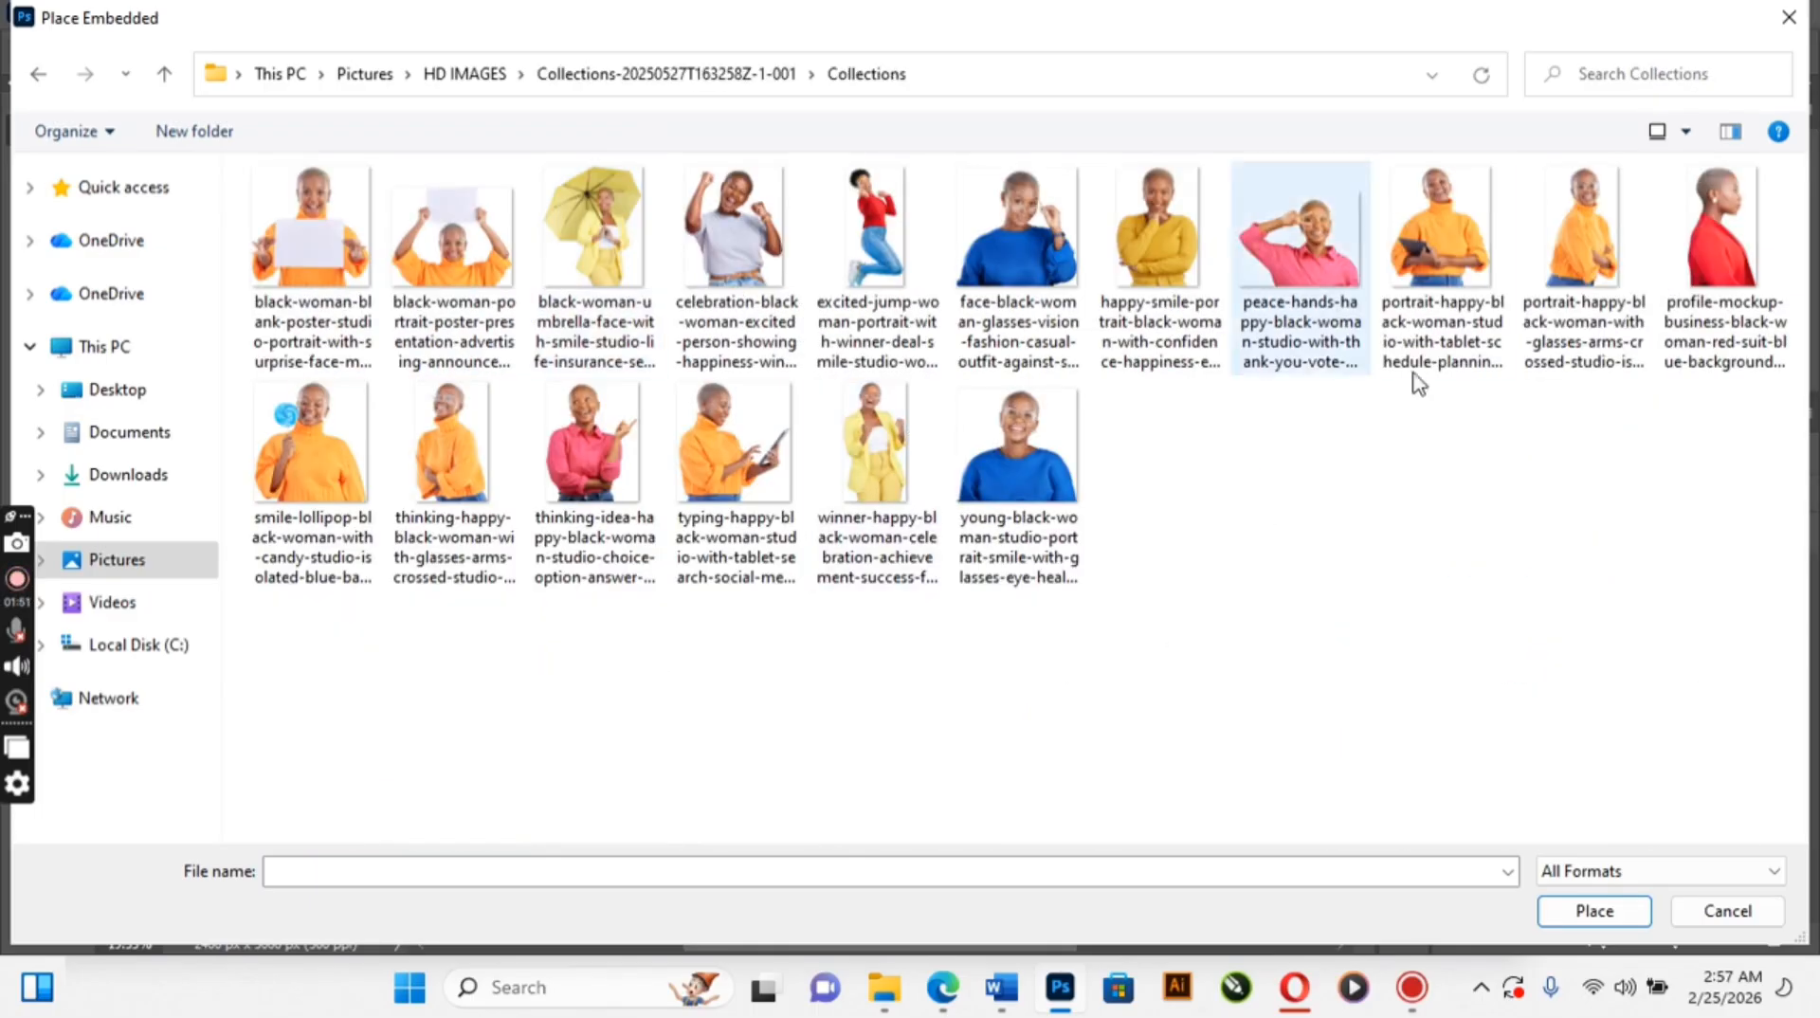
left_click(1577, 247)
double_click(1577, 246)
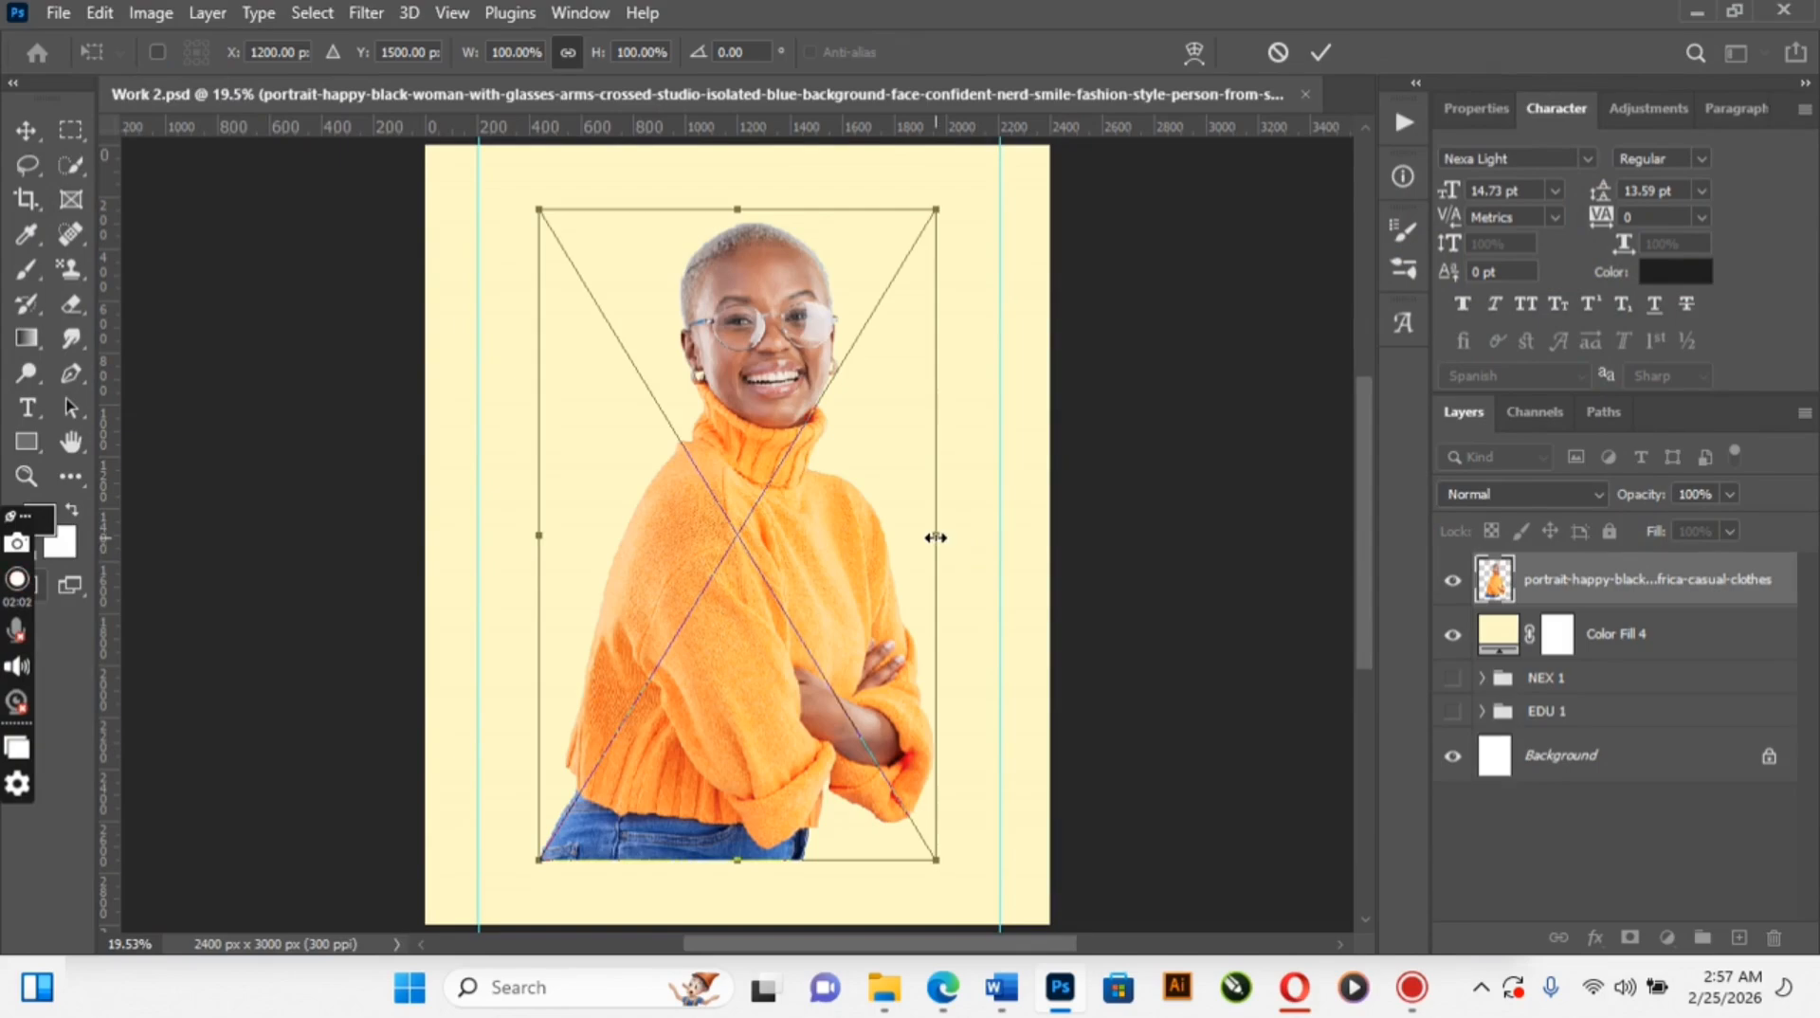
Scale the placed portrait to about 75.78% and shift it slightly left of the page centre
left_click_drag(936, 537, 887, 528)
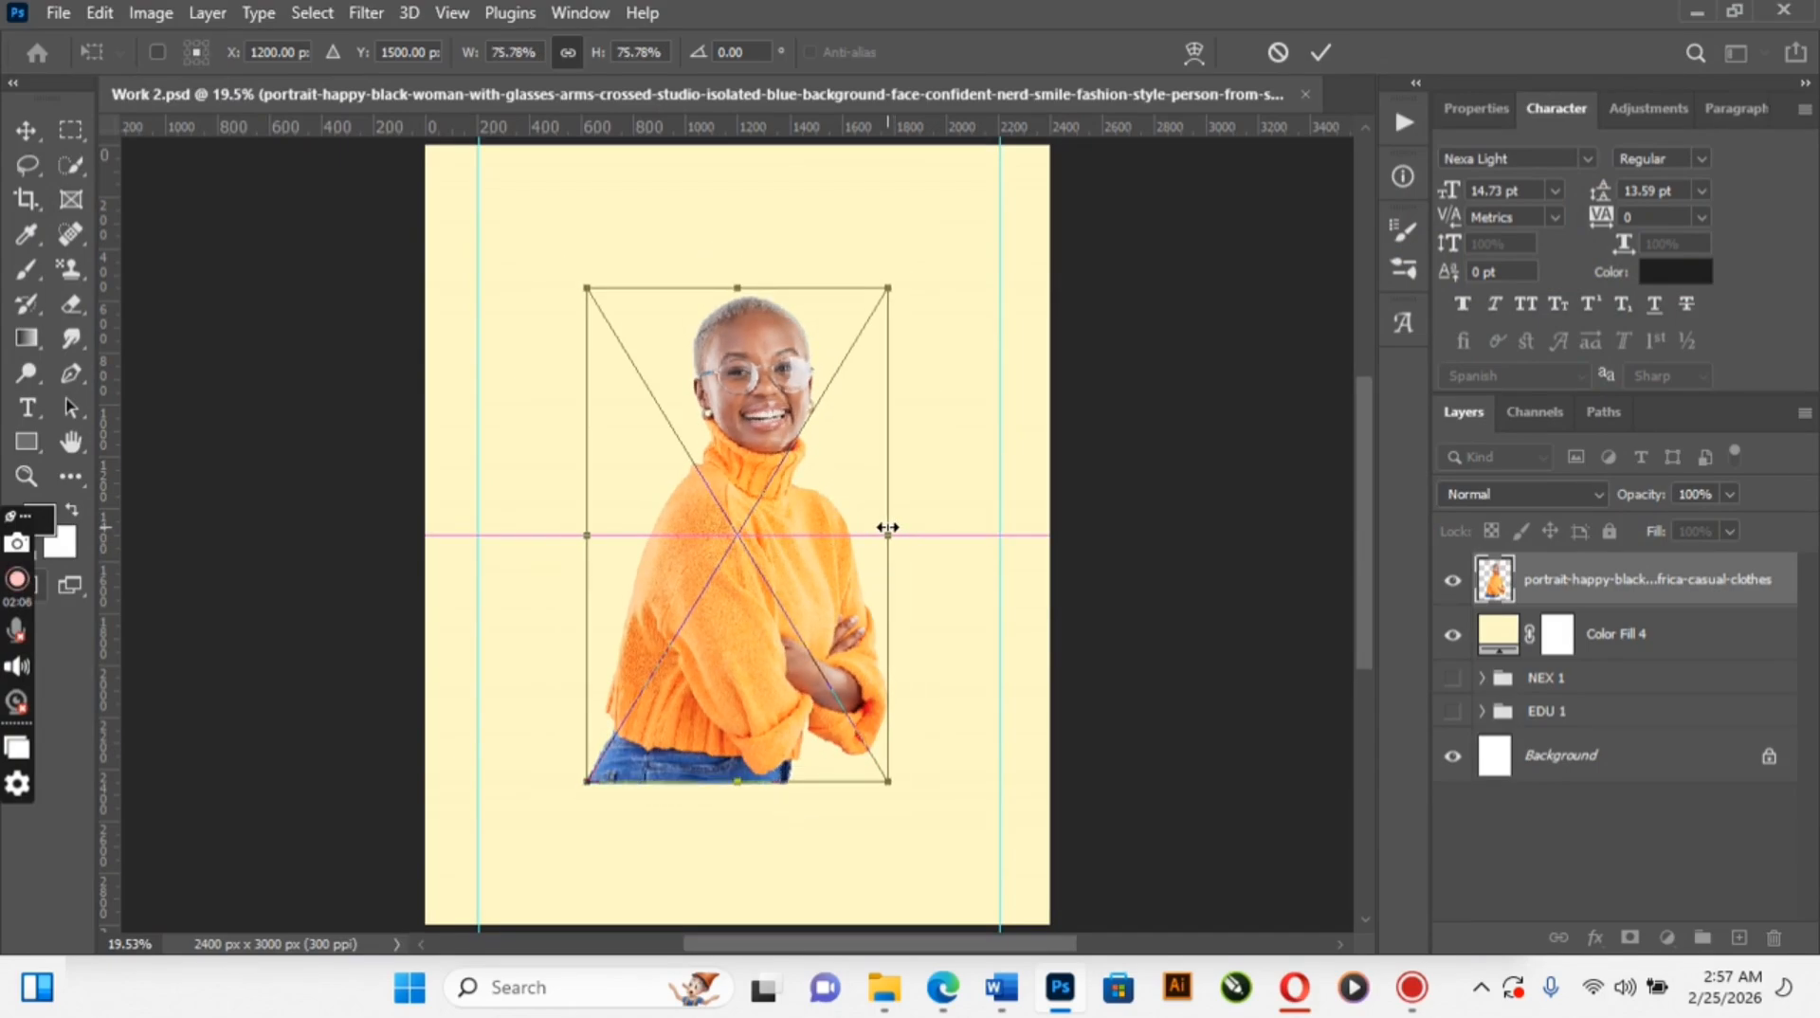
left_click_drag(773, 520, 727, 528)
key("Return")
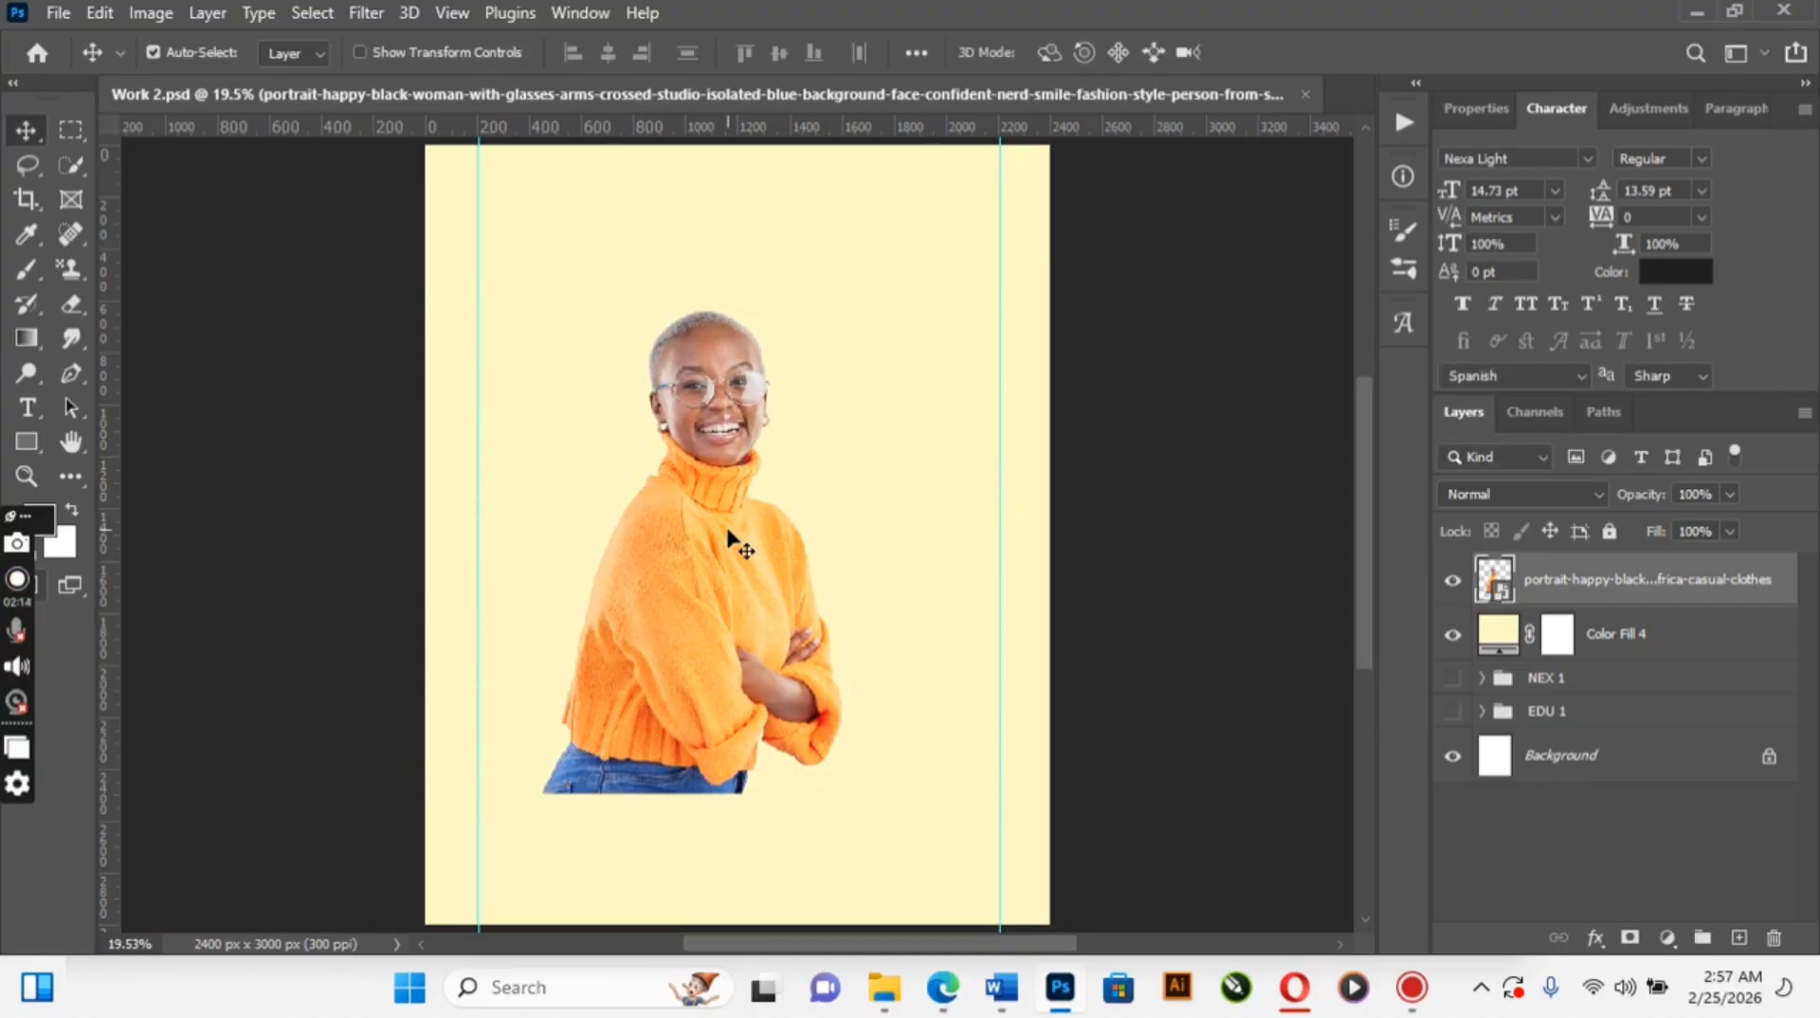
Open the Camera Raw filter on the portrait and set Contrast +17, Highlights +9, Shadows -11, Whites +7 and Blacks -7
key("ctrl")
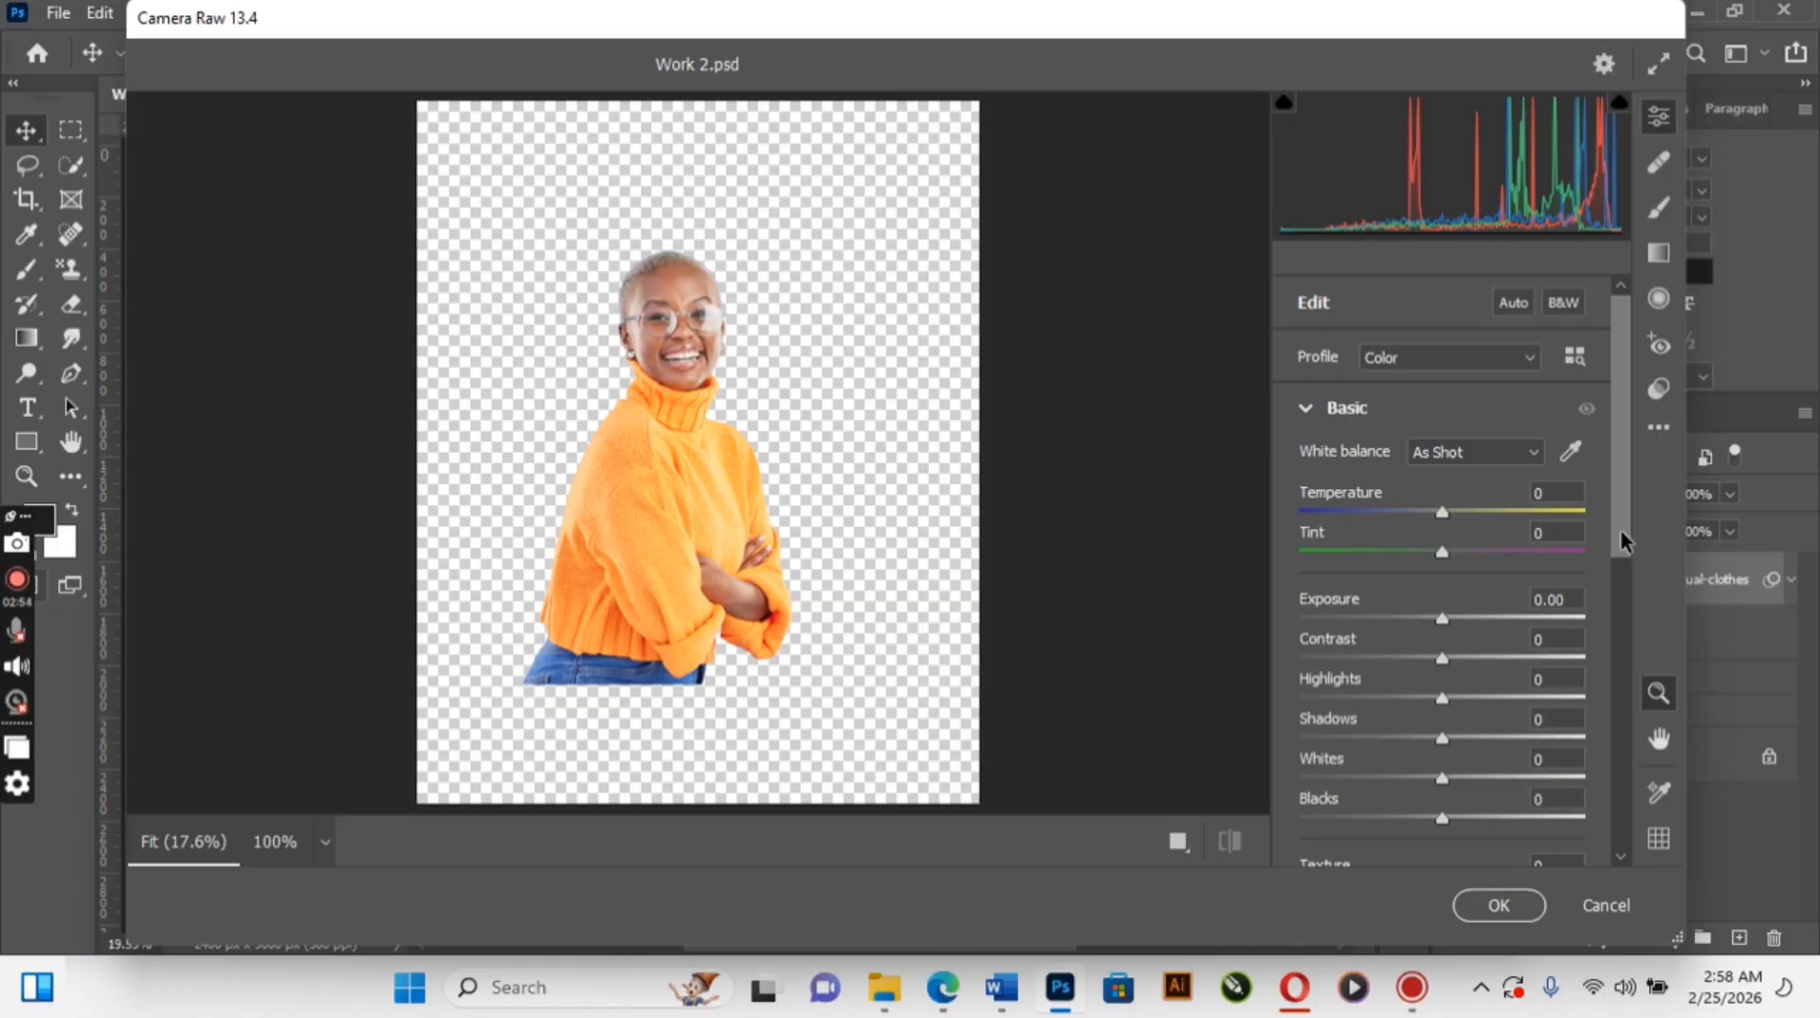
scroll(1621, 540, "down", 2)
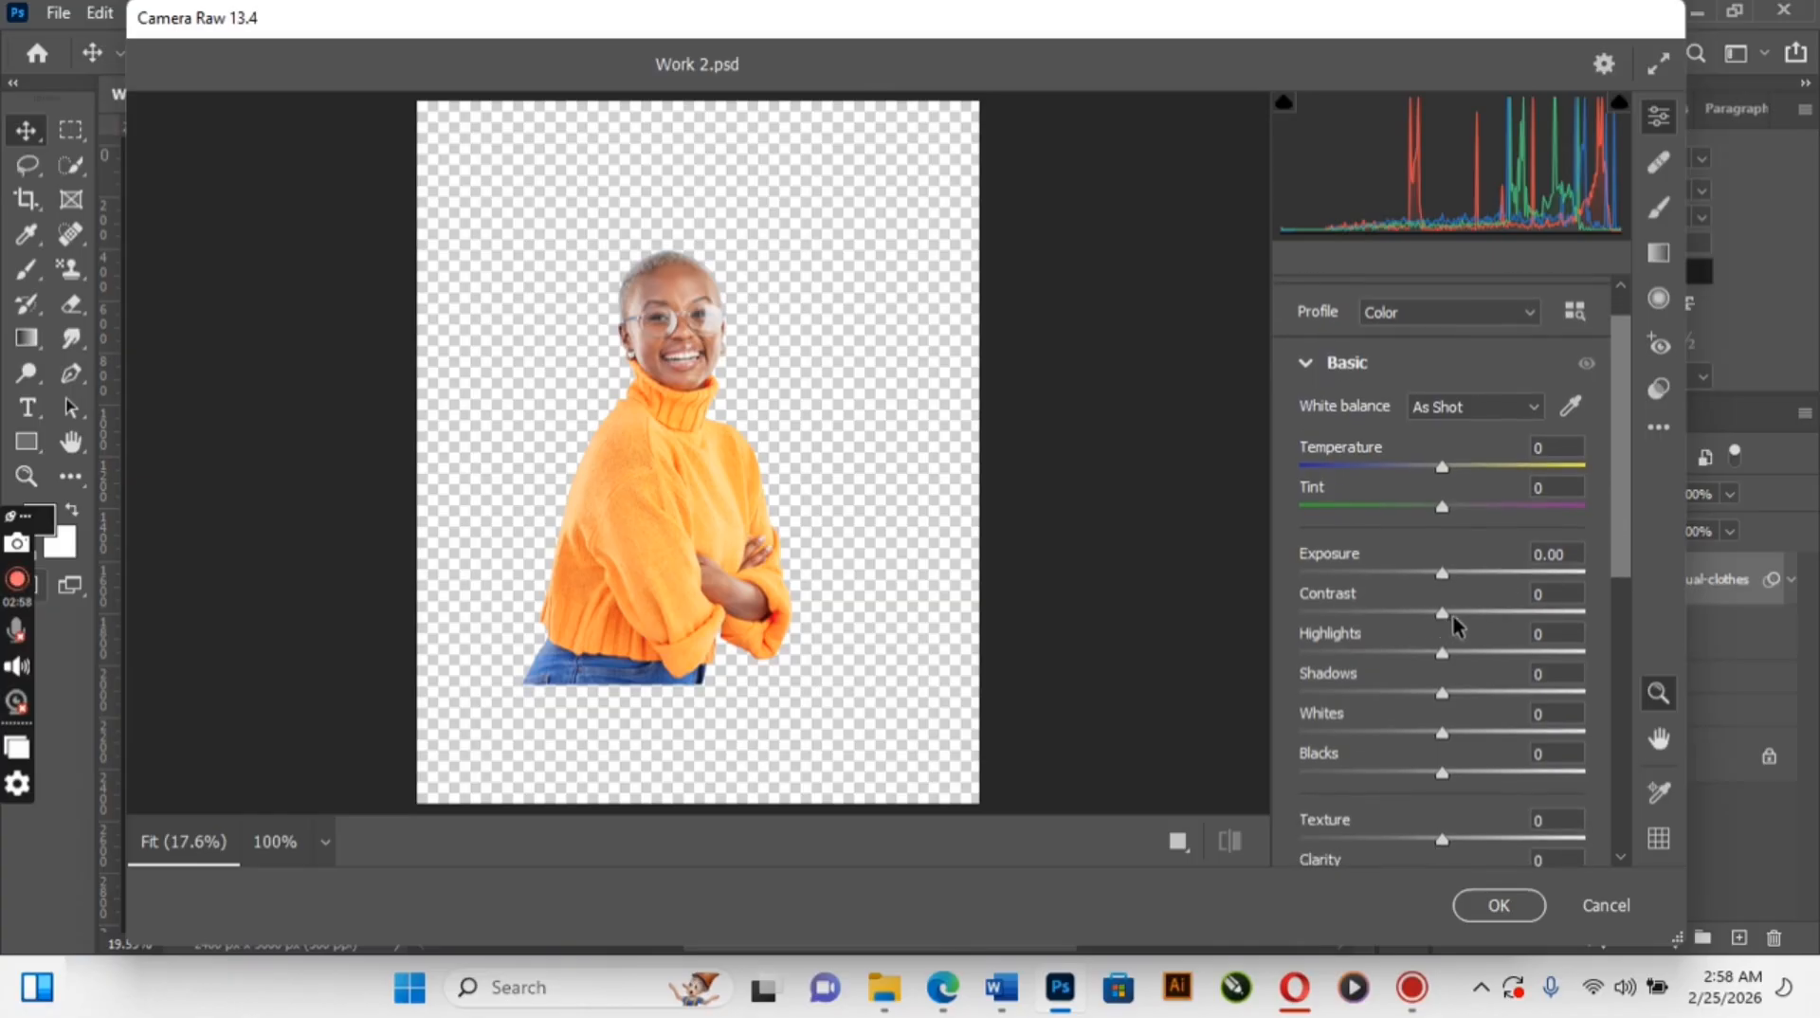
left_click_drag(1453, 616, 1431, 776)
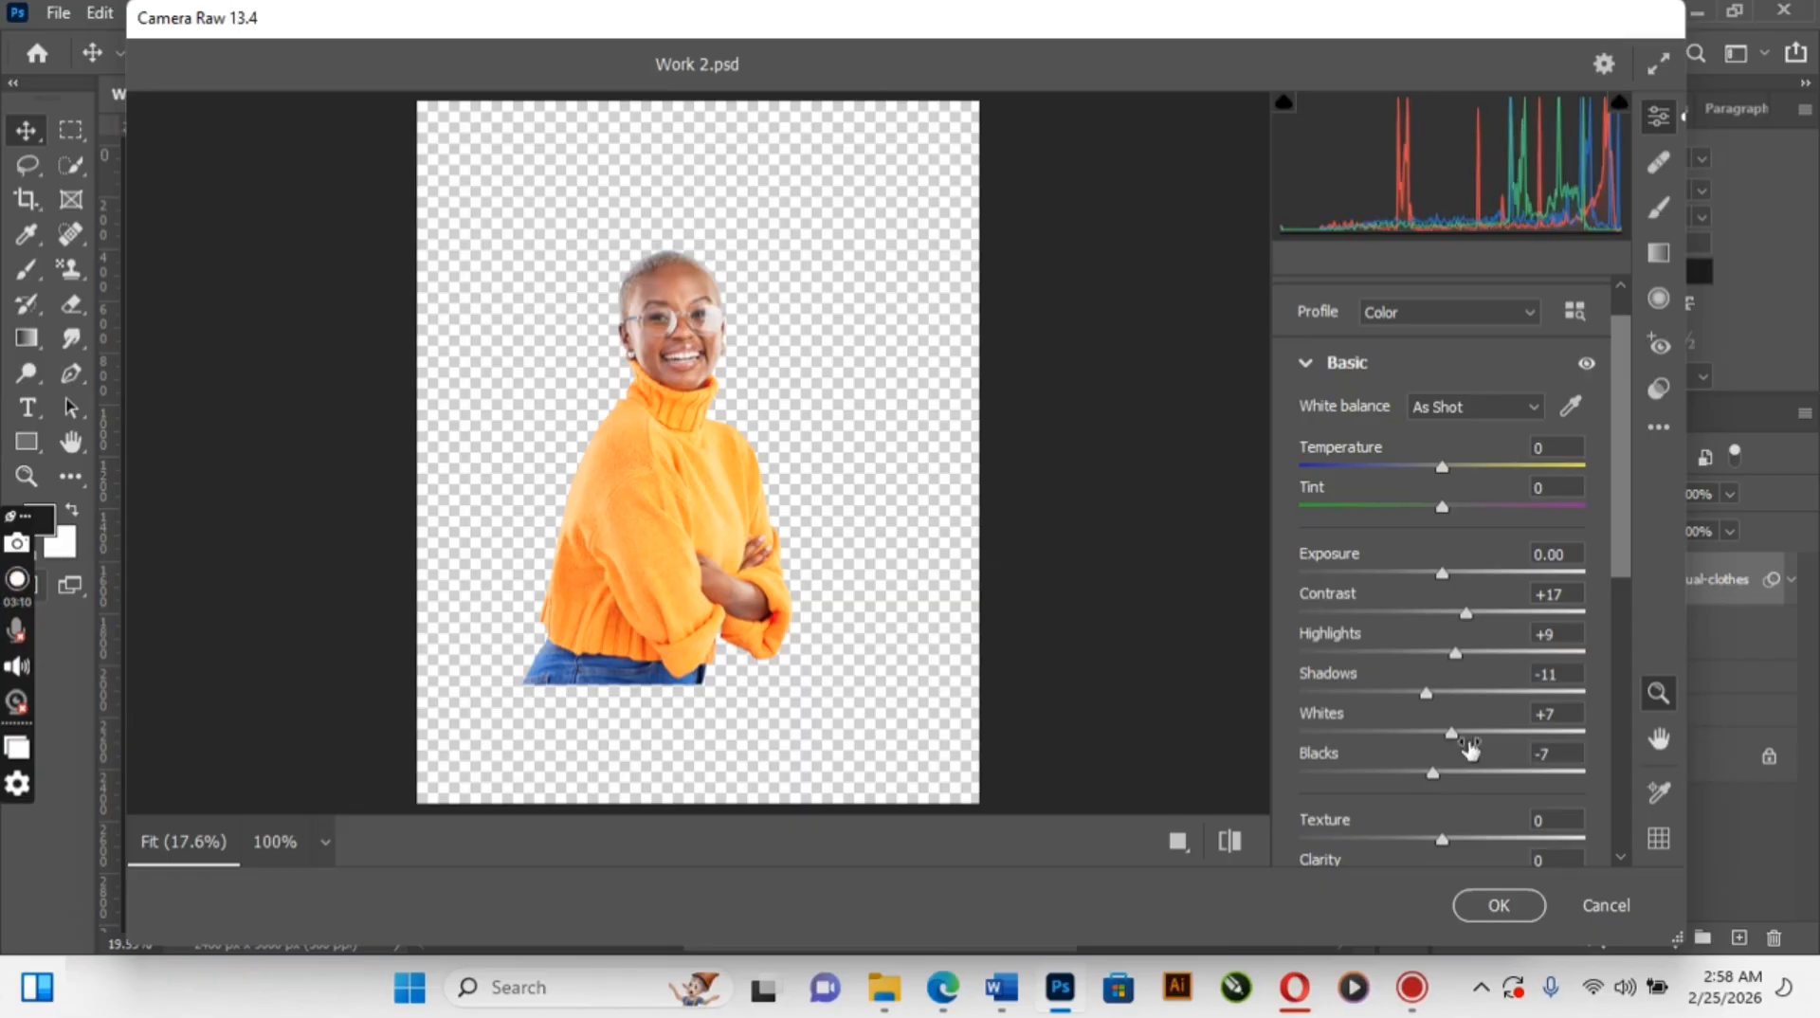
Raise the portrait's Texture to +18, Clarity to +12 and Vibrance to +7
left_click_drag(1615, 528, 1616, 601)
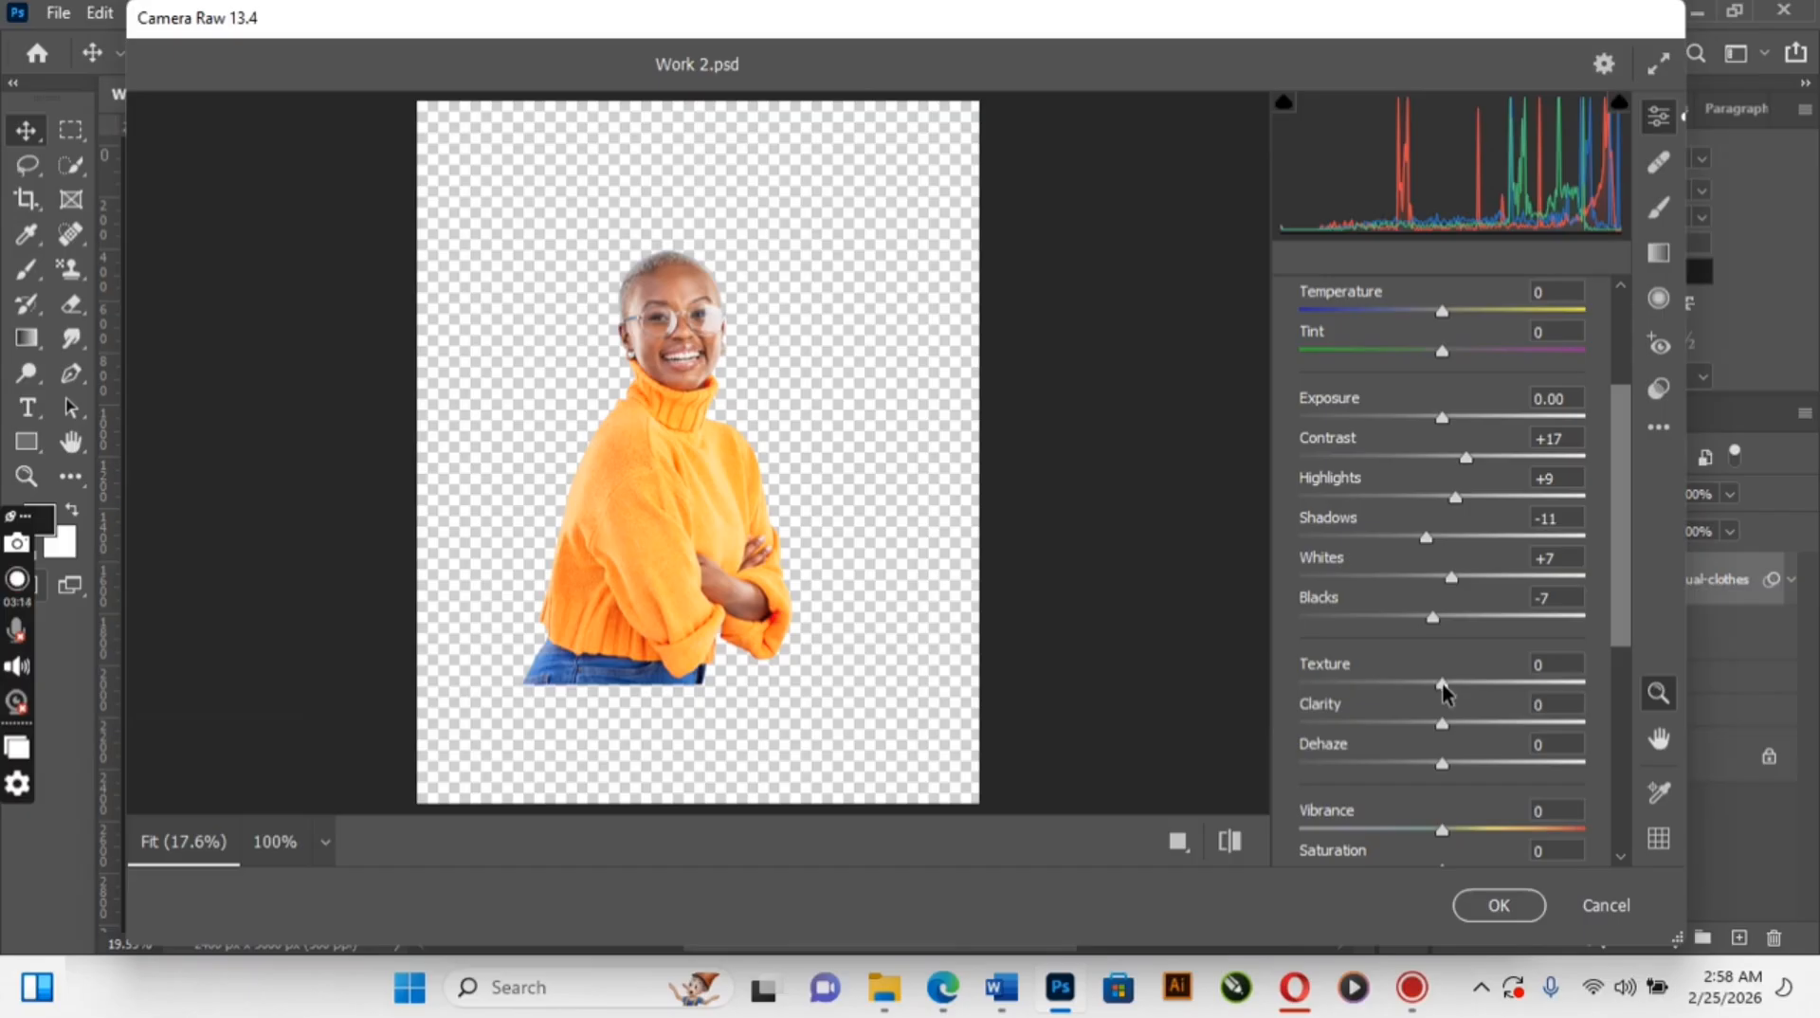
left_click_drag(1441, 683, 1460, 725)
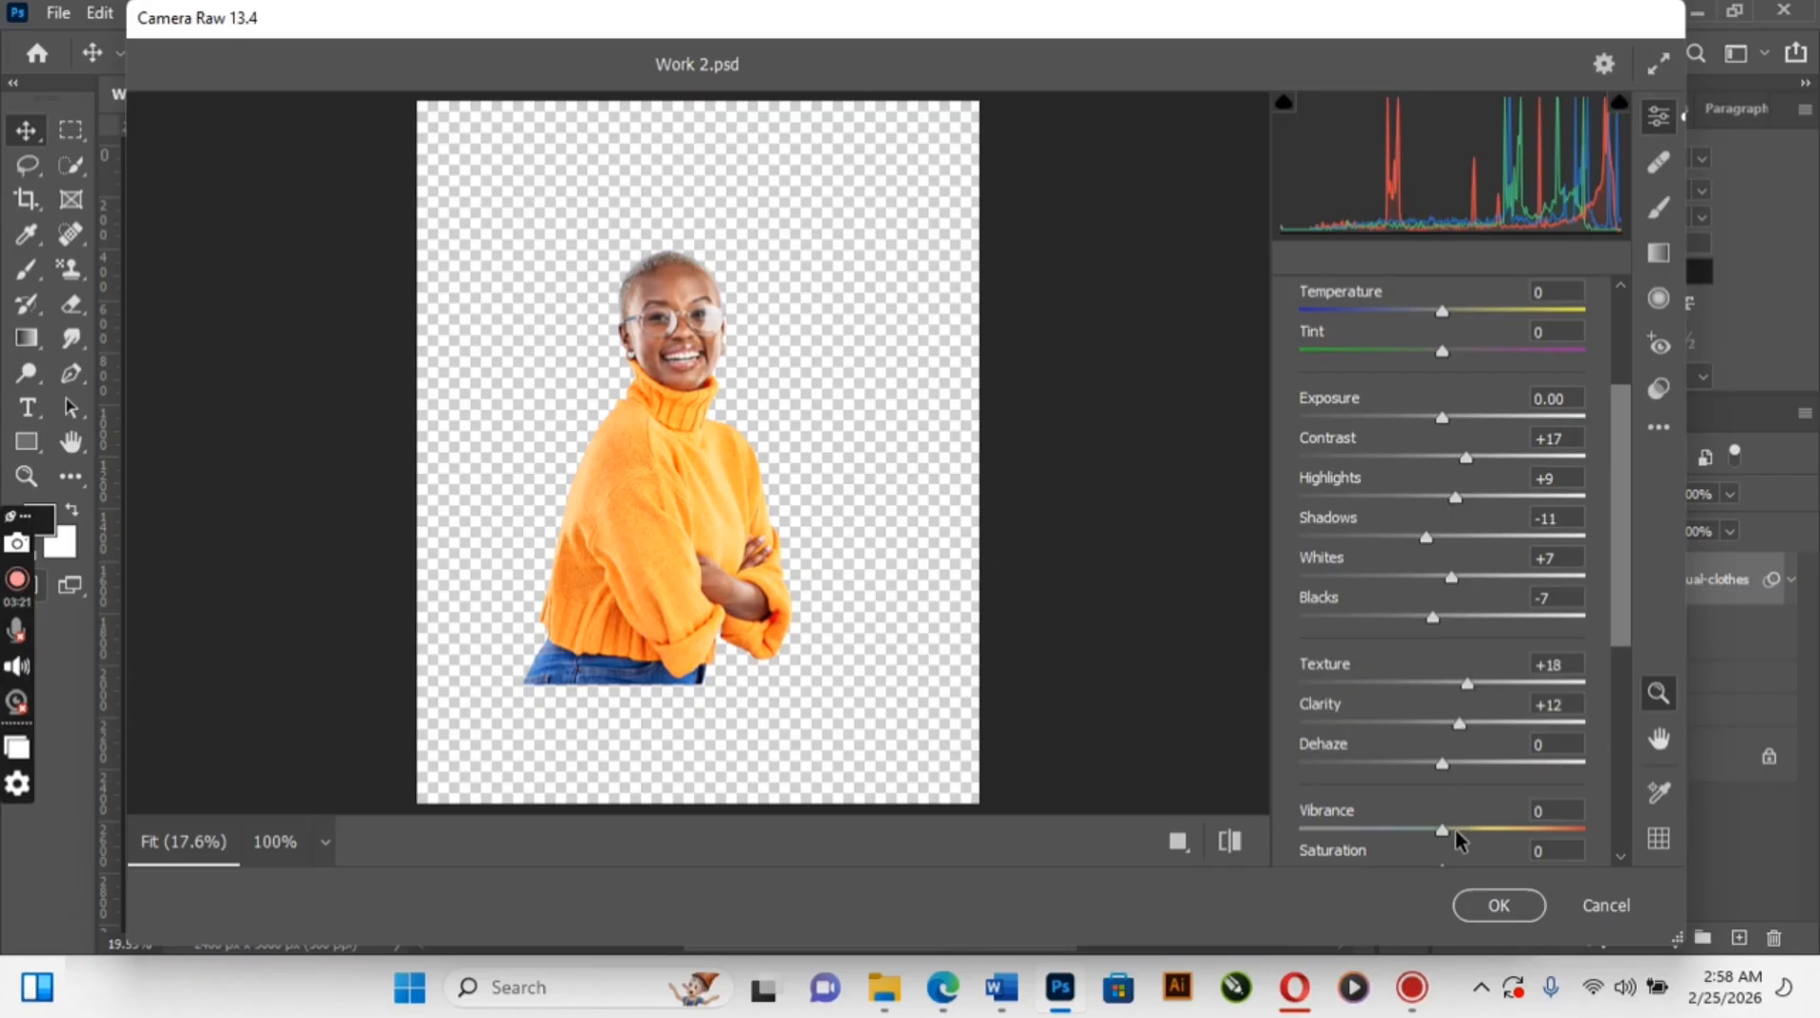
left_click_drag(1449, 830, 1457, 829)
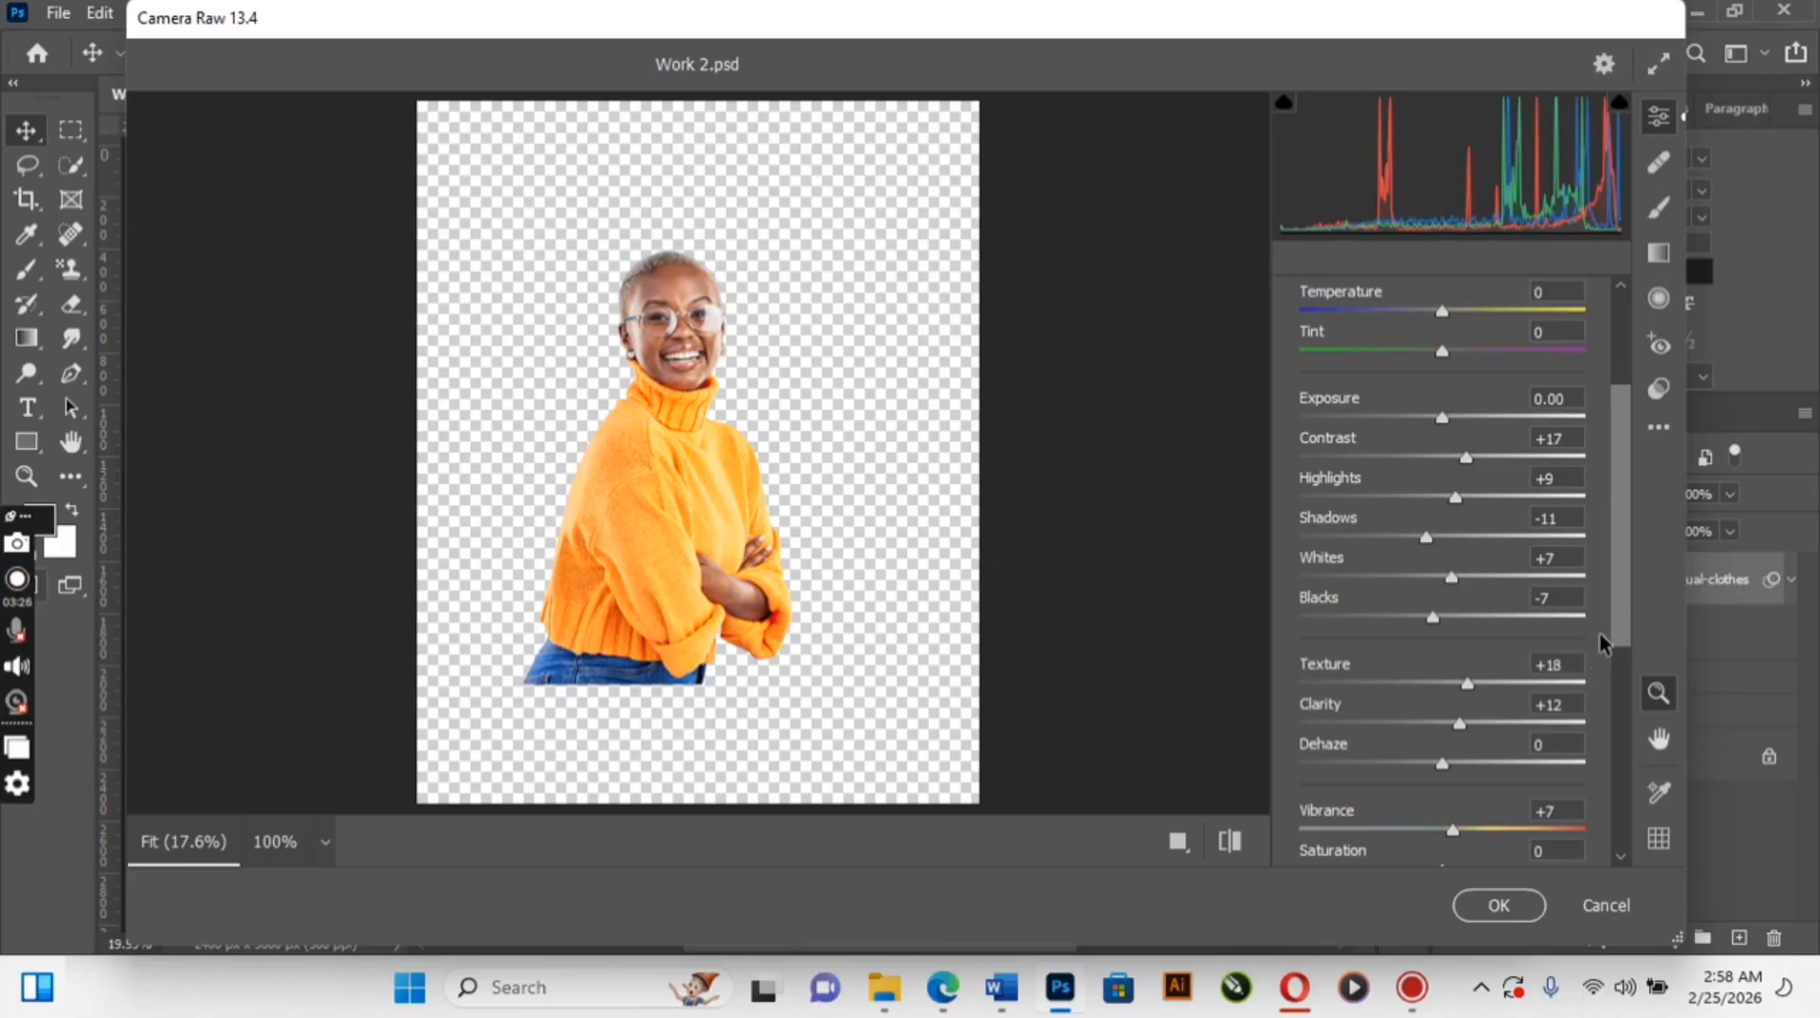
Increase the portrait's Sharpening in the Detail settings and apply the Camera Raw filter
left_click_drag(1617, 625, 1621, 701)
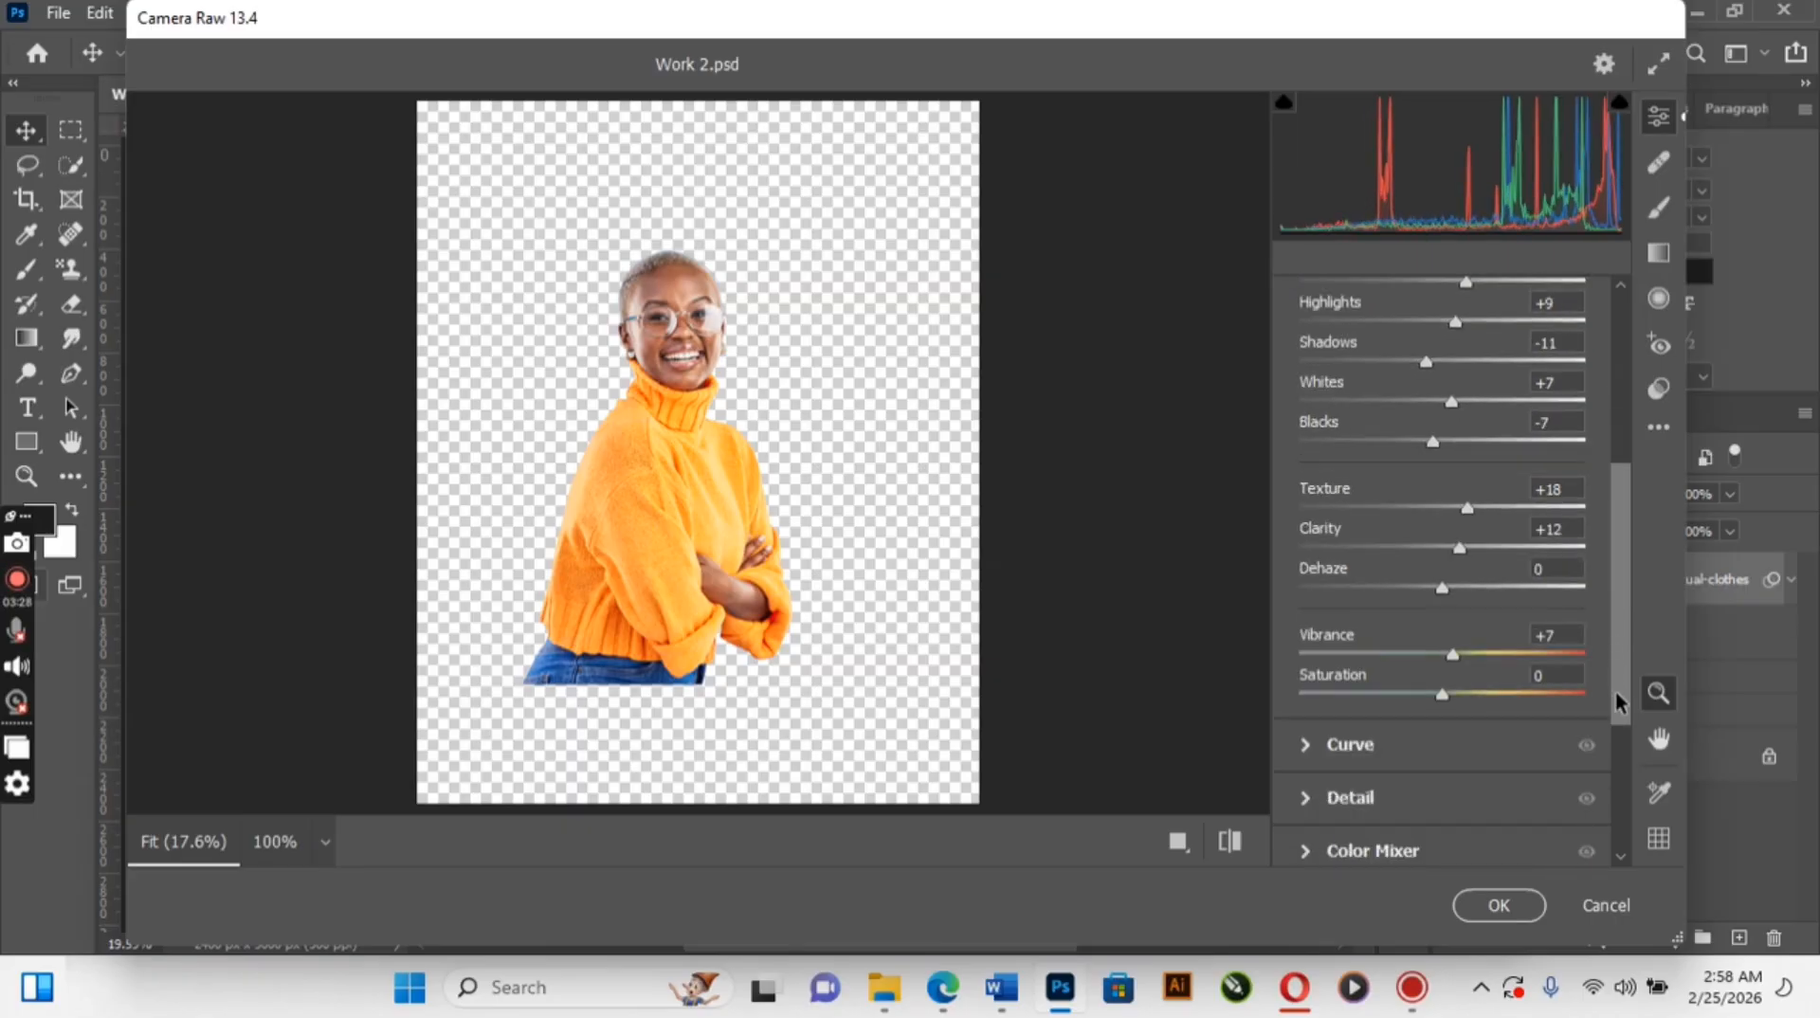
left_click(1374, 798)
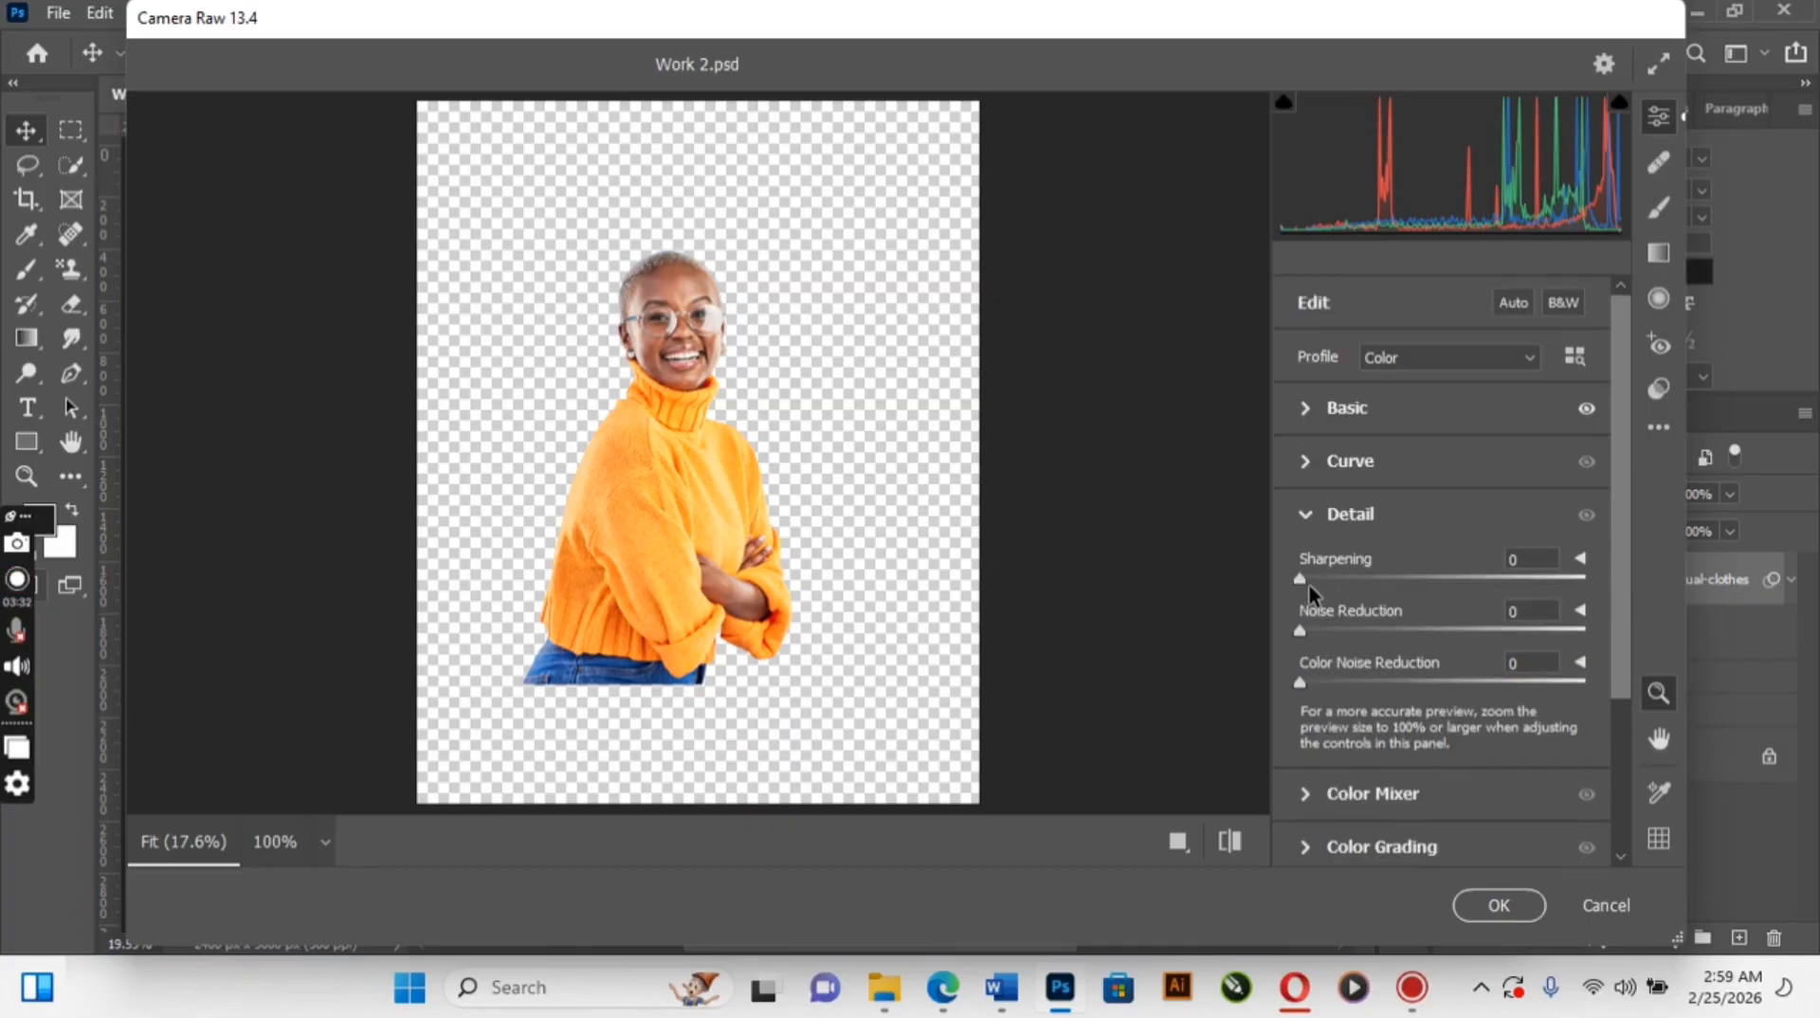
left_click_drag(1306, 577, 1374, 577)
key("Return")
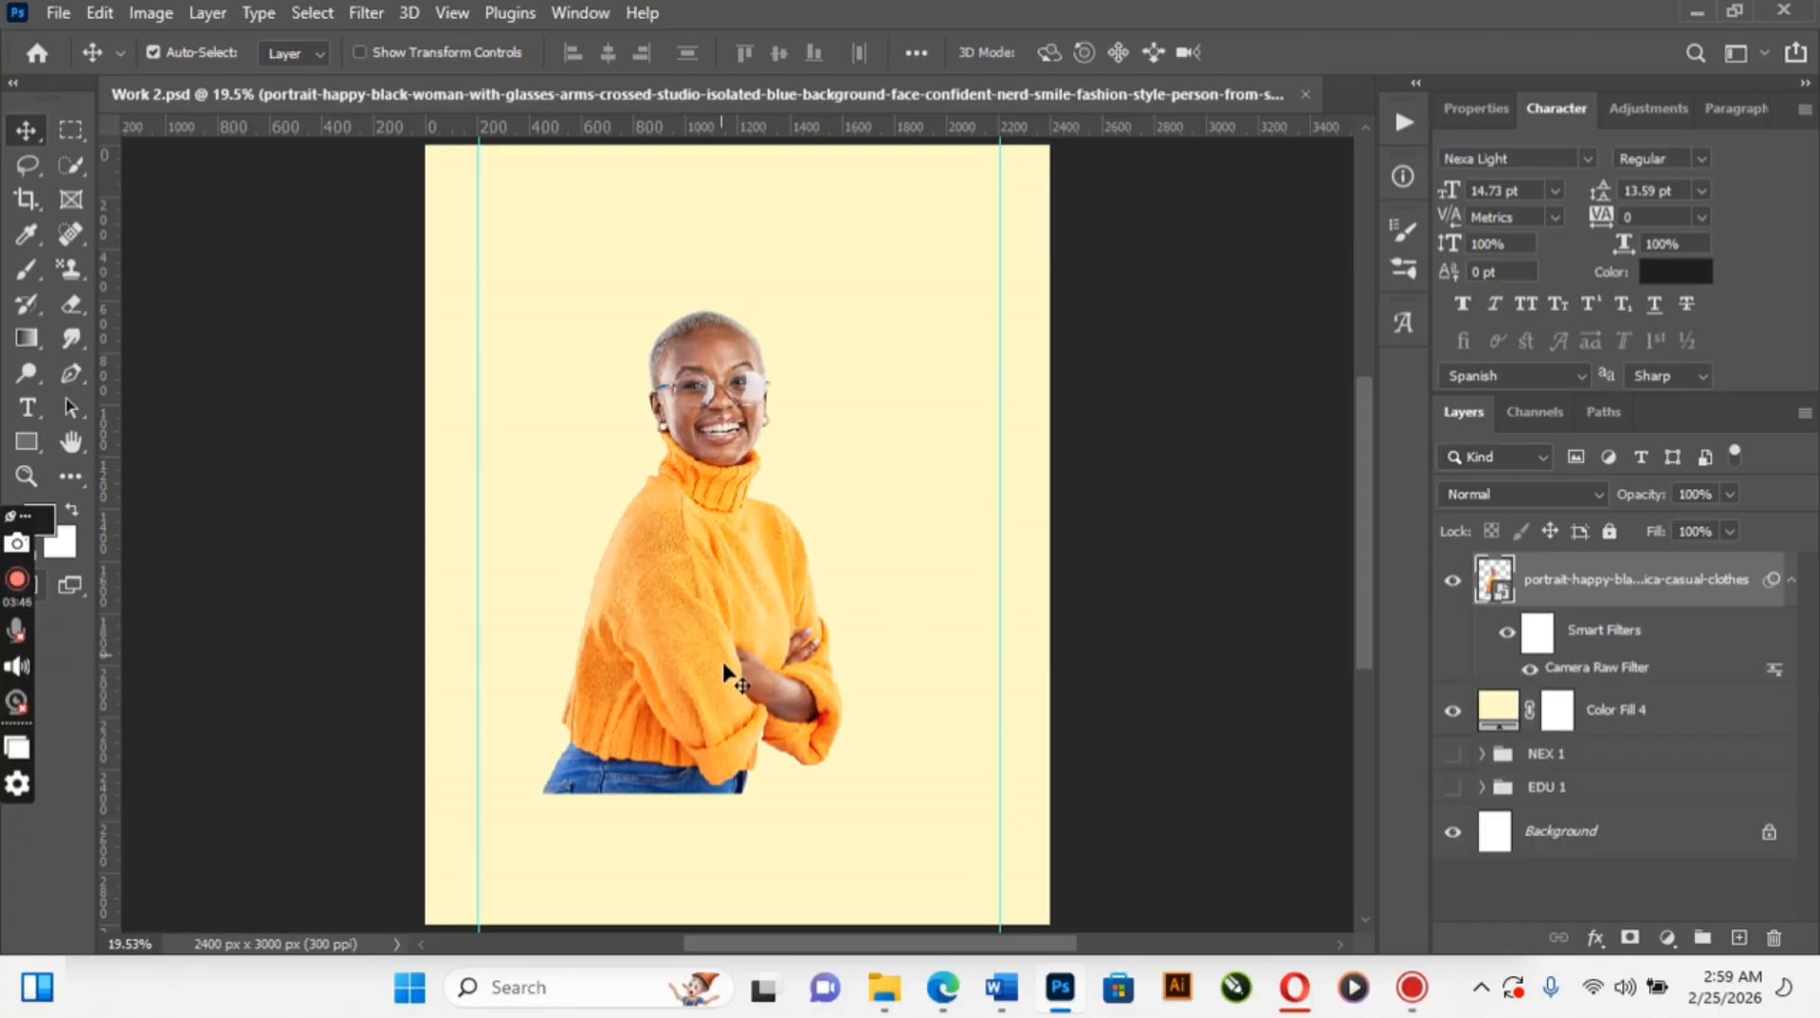
Move the portrait to the poster's left edge and draw a rectangle about 2600 by 1133 px across the poster's lower part
left_click_drag(725, 671, 593, 673)
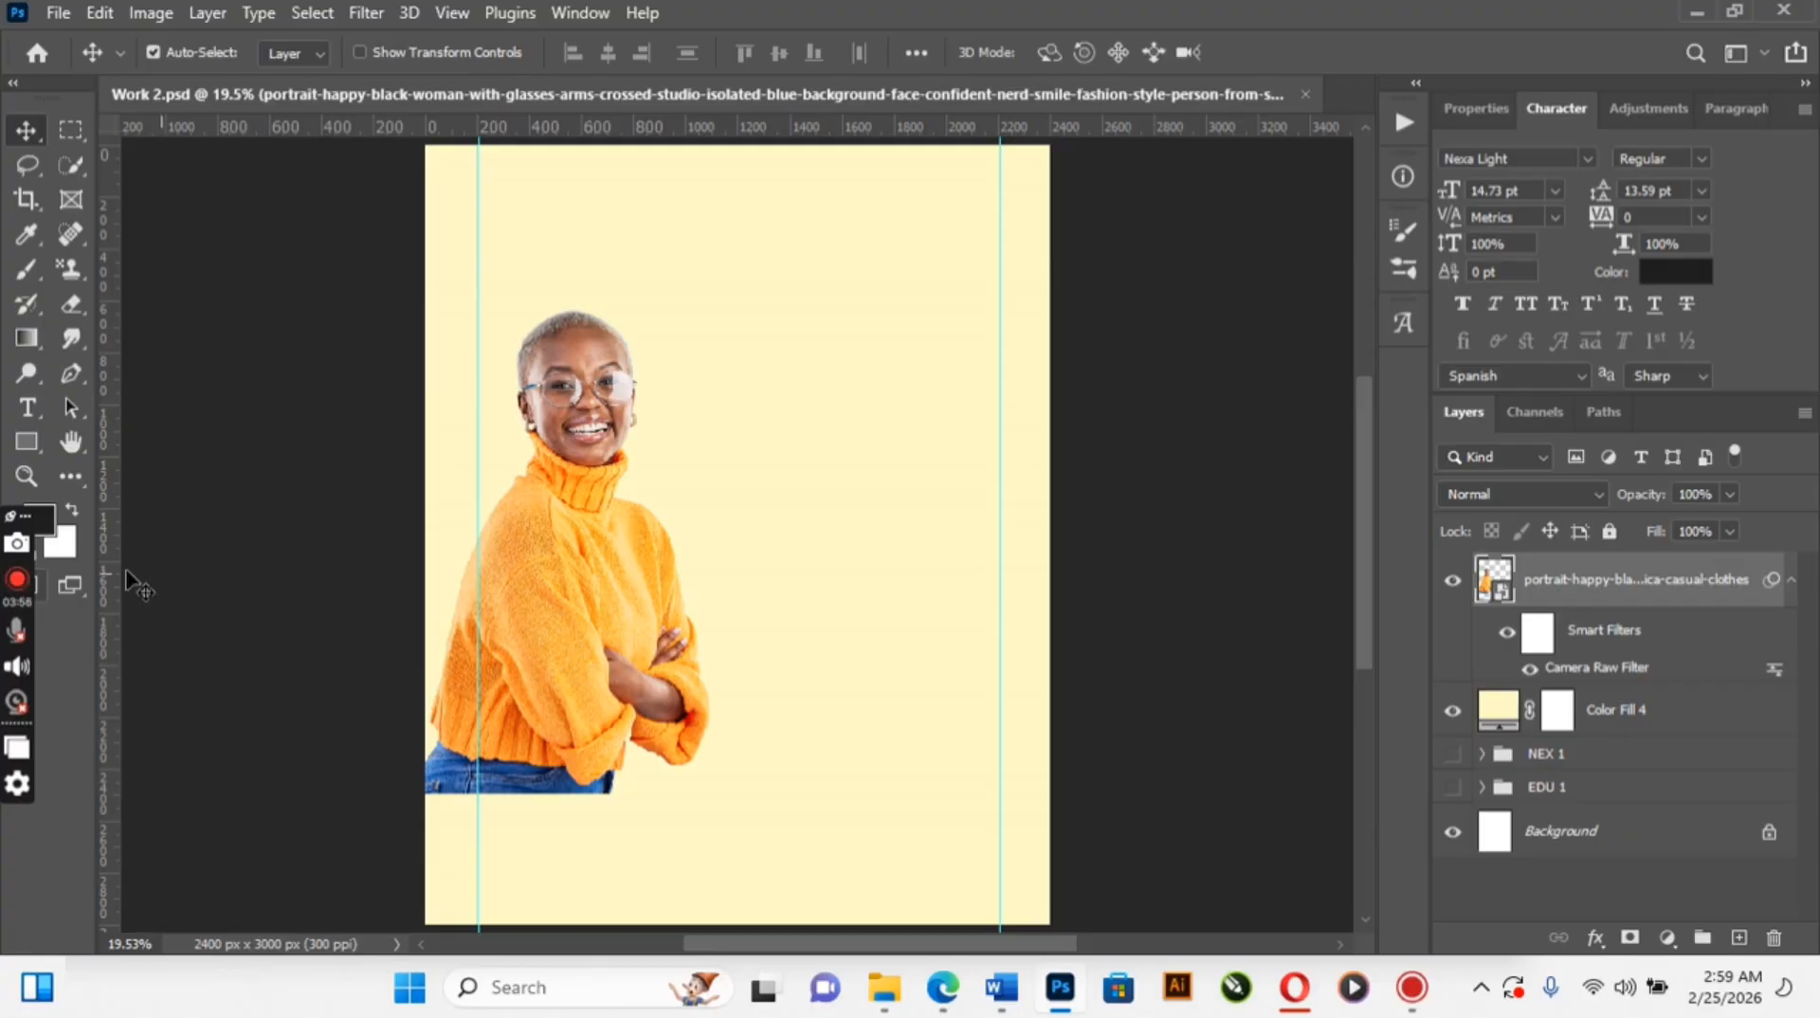
left_click(29, 453)
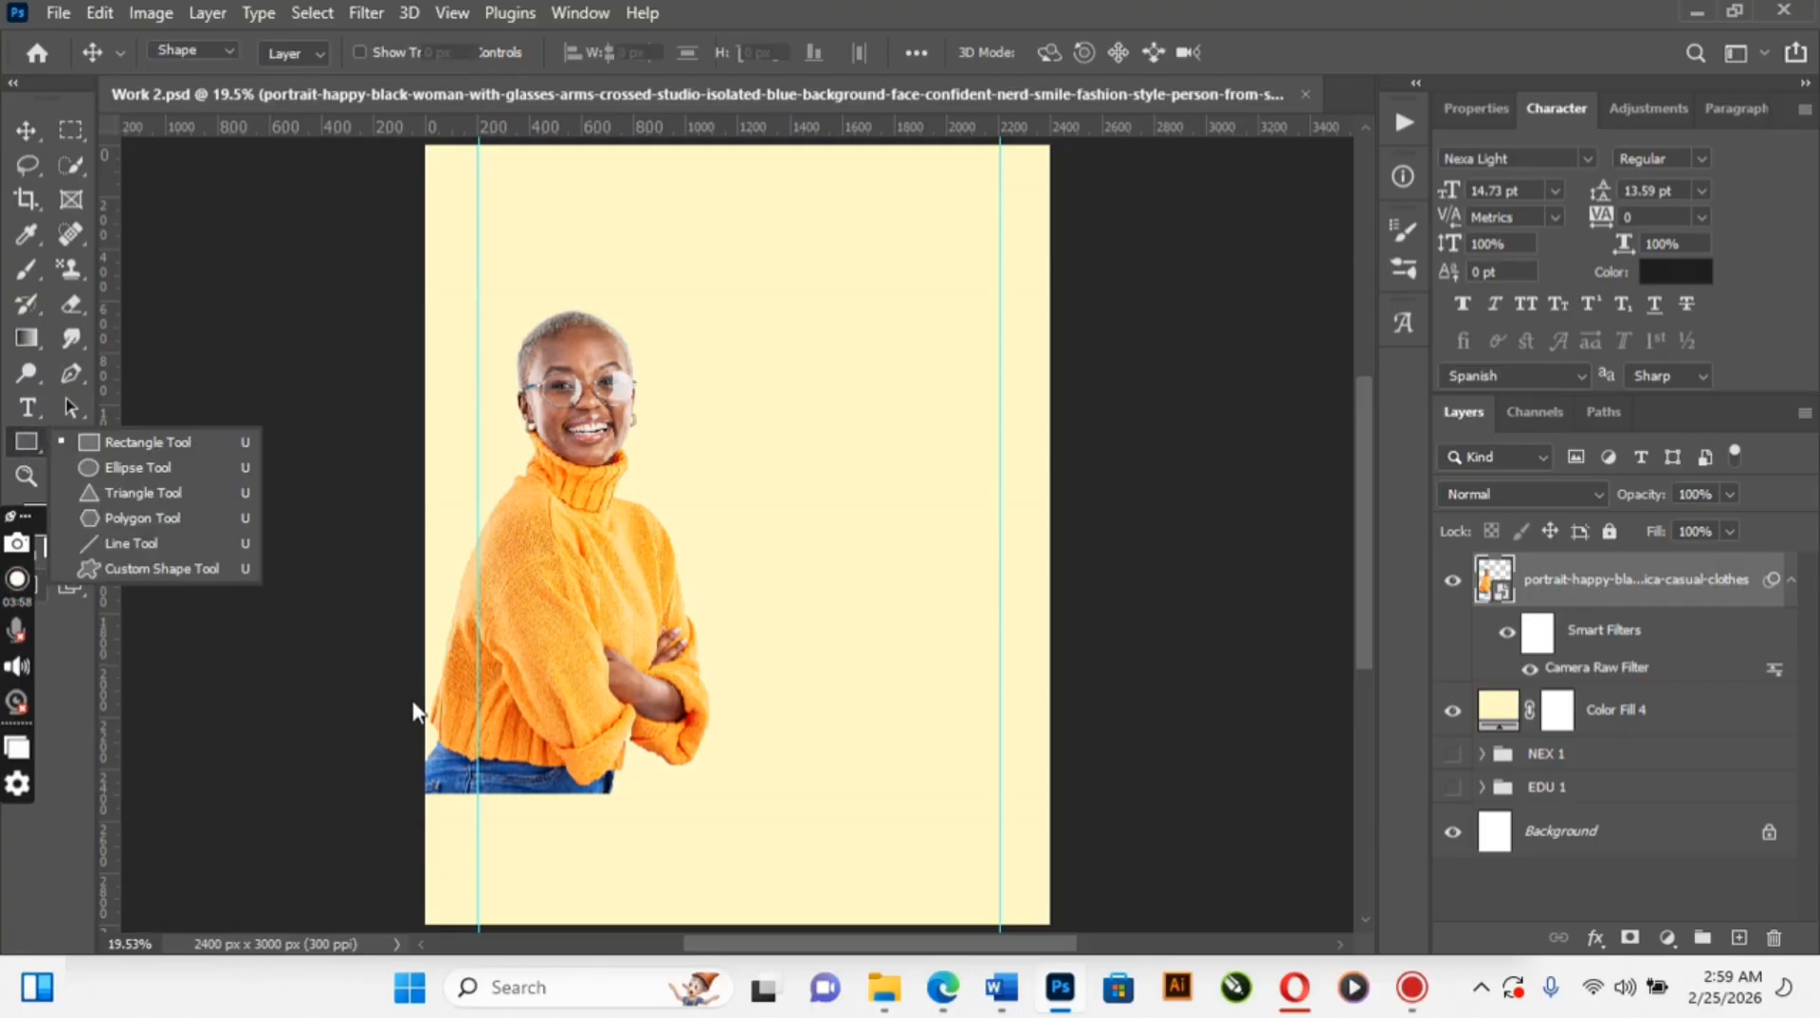
left_click_drag(403, 677, 1081, 879)
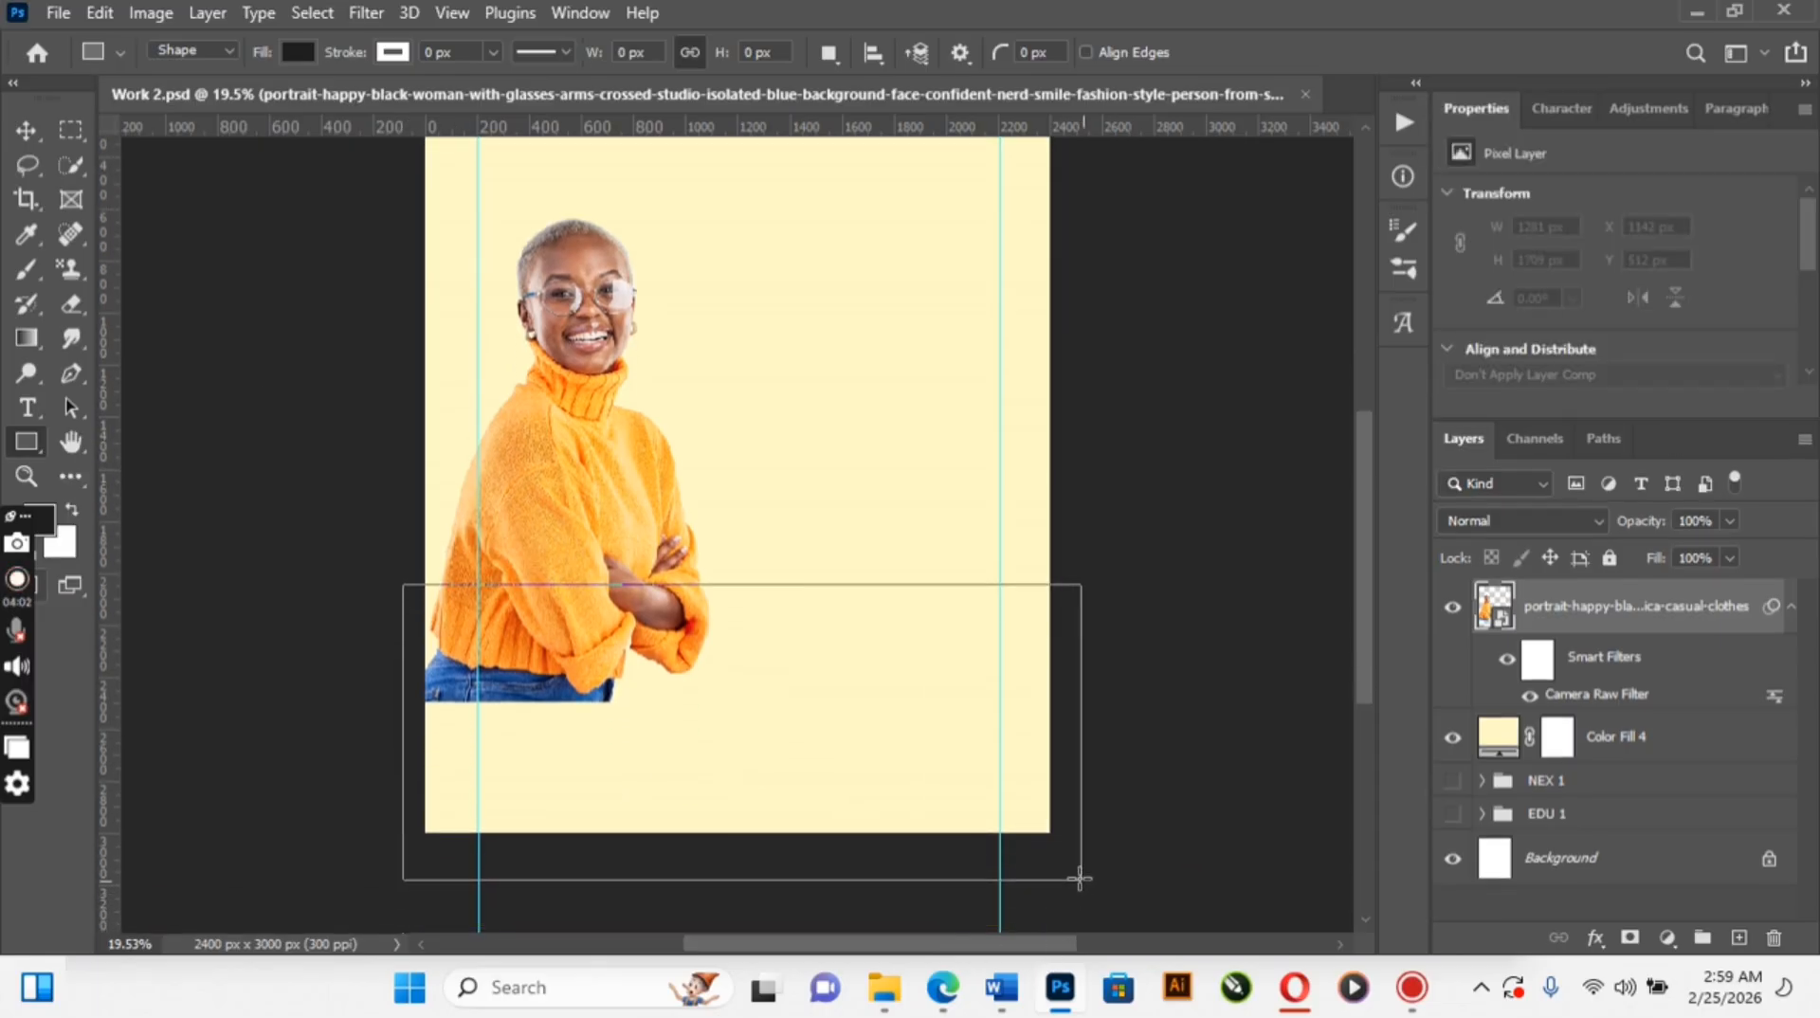
left_click(23, 127)
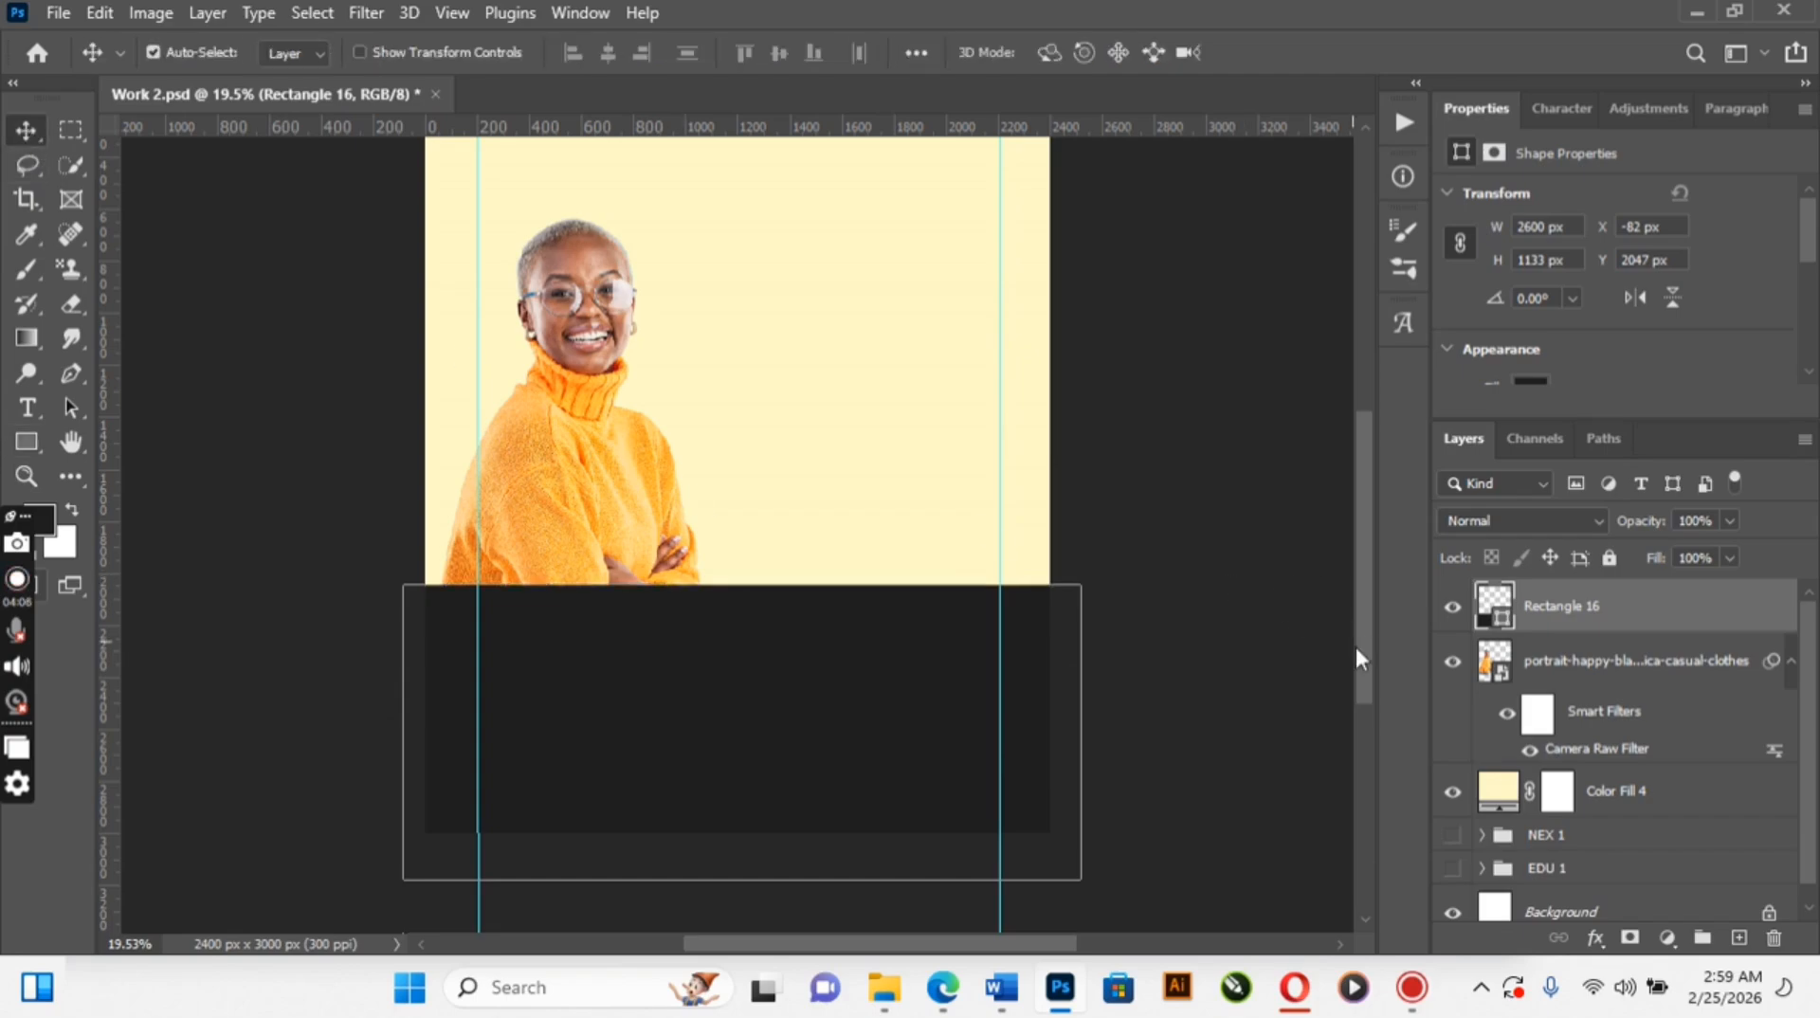
left_click_drag(1365, 647, 1365, 623)
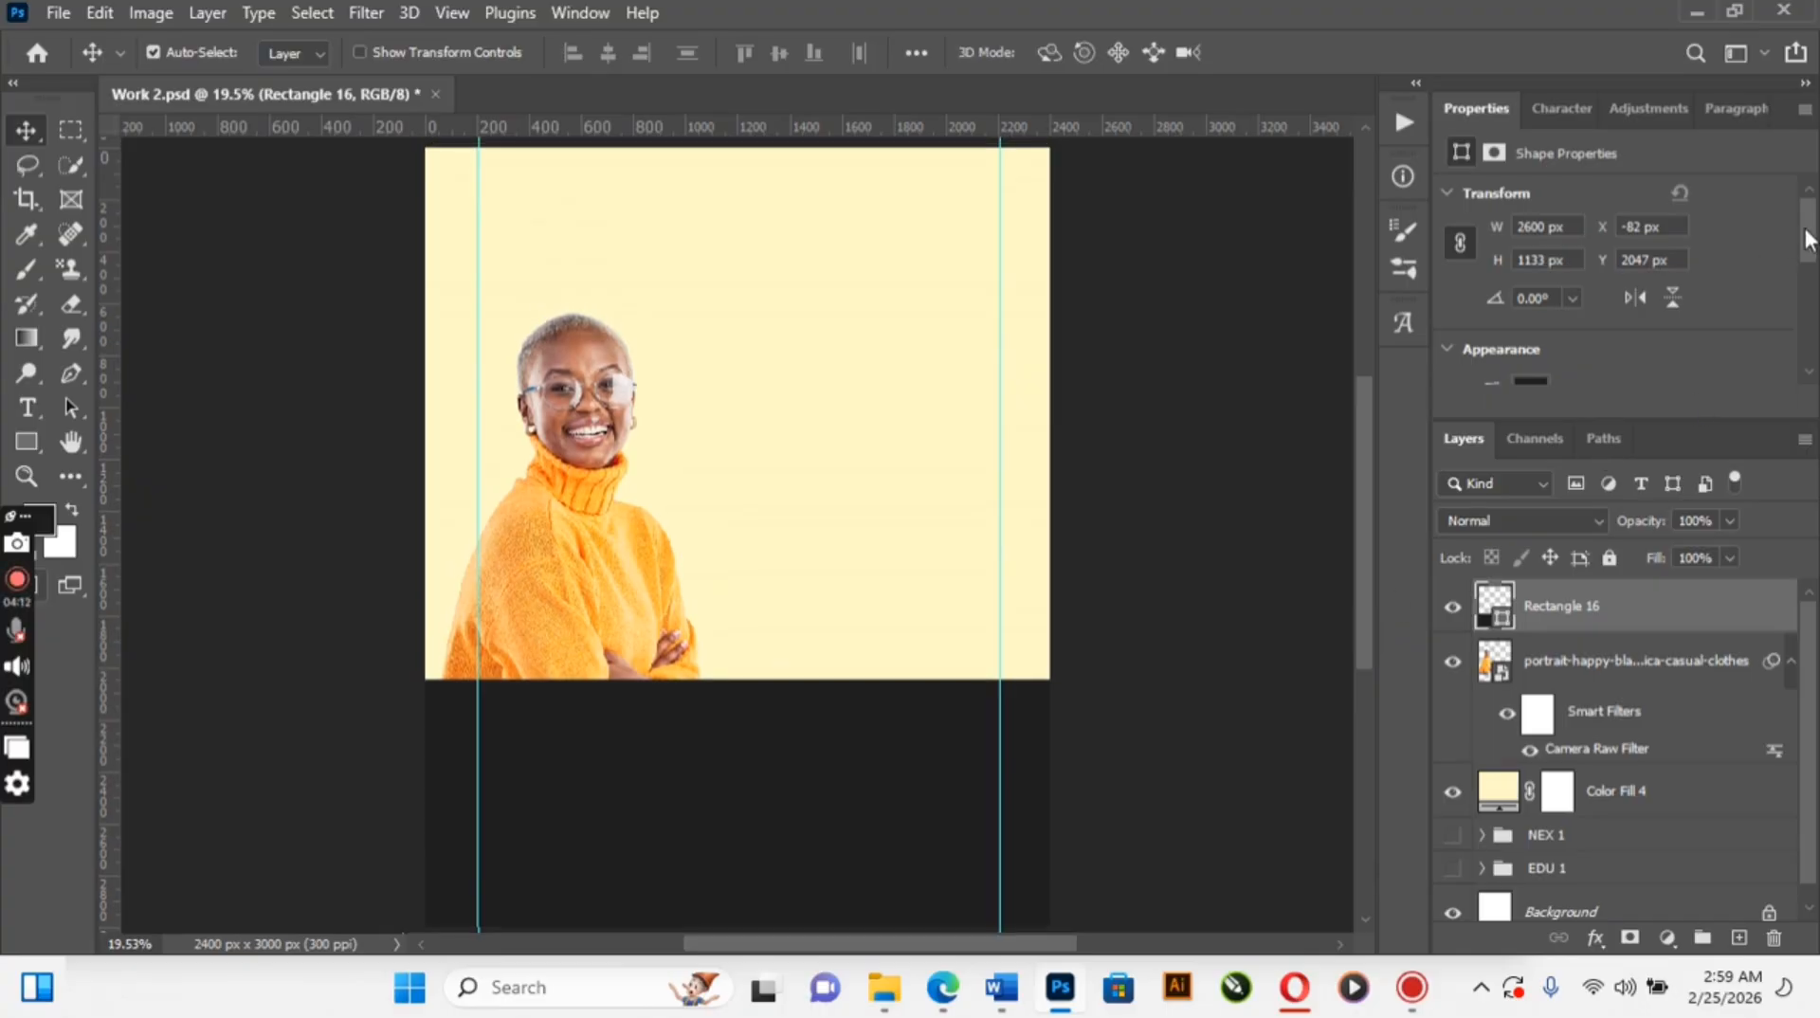
Round all four corners of the lower rectangle with a 400 px radius
left_click_drag(1812, 237, 1805, 308)
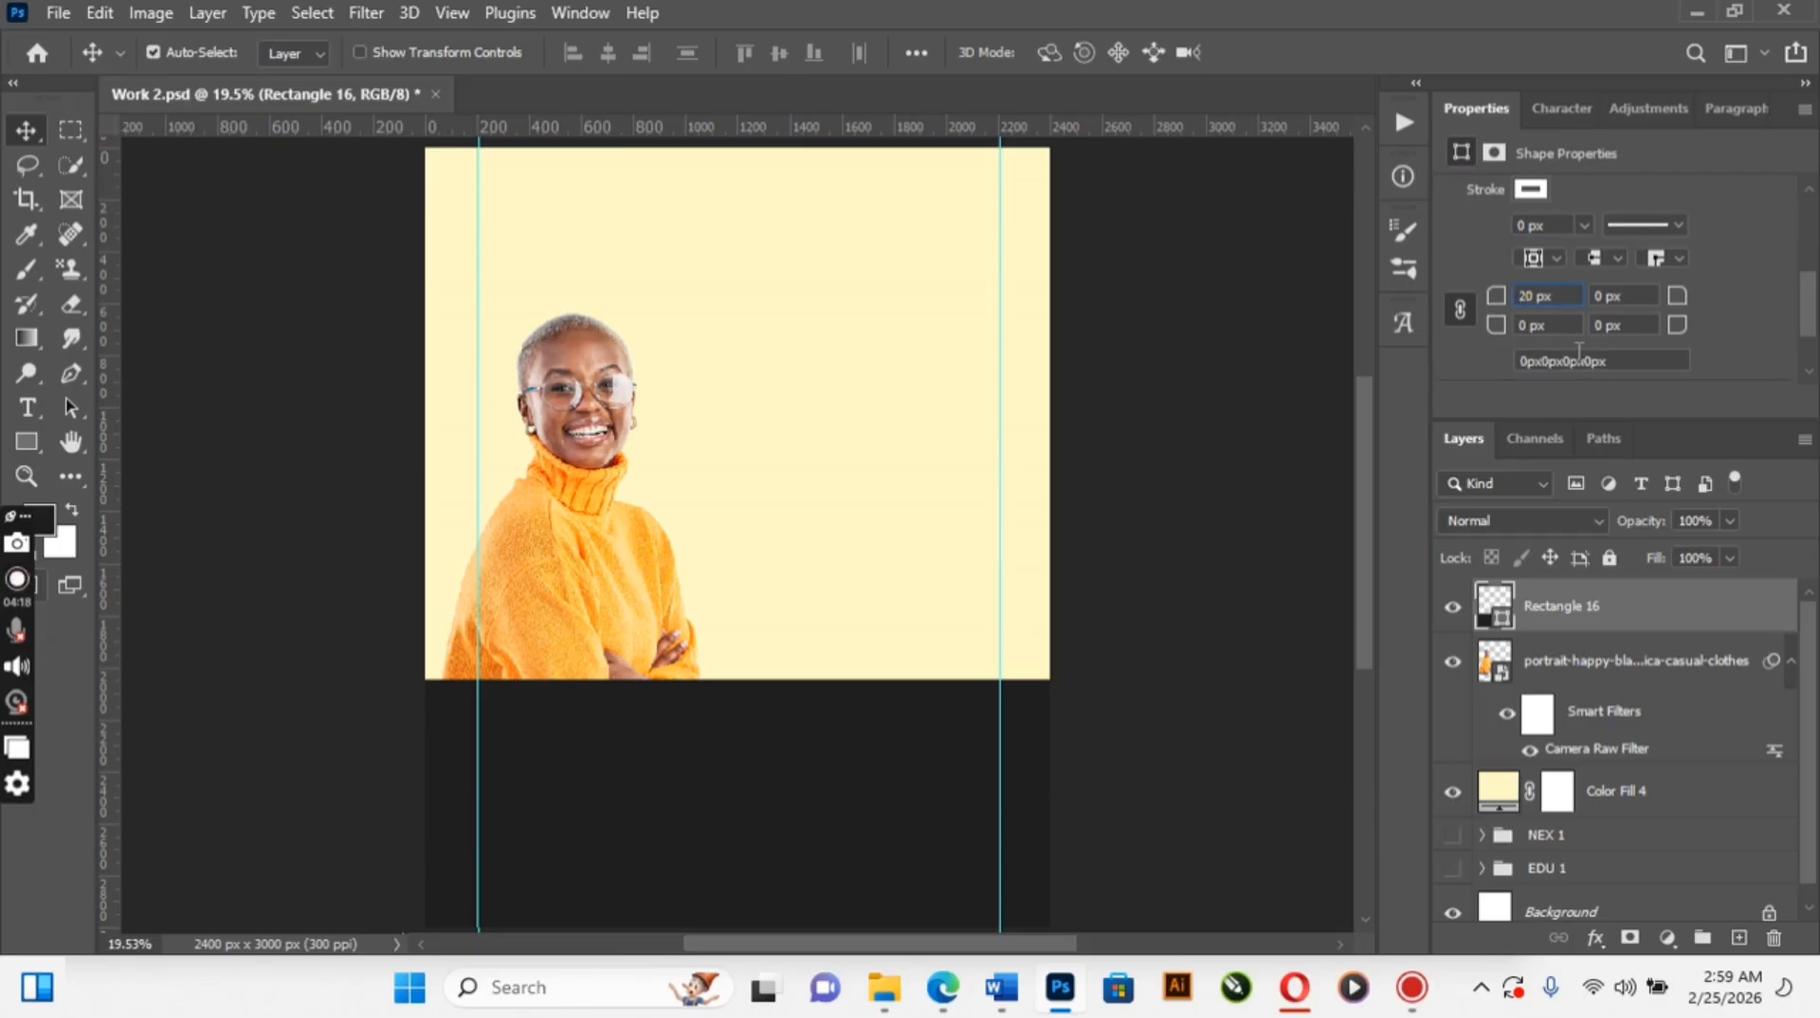
type("0")
key("Return")
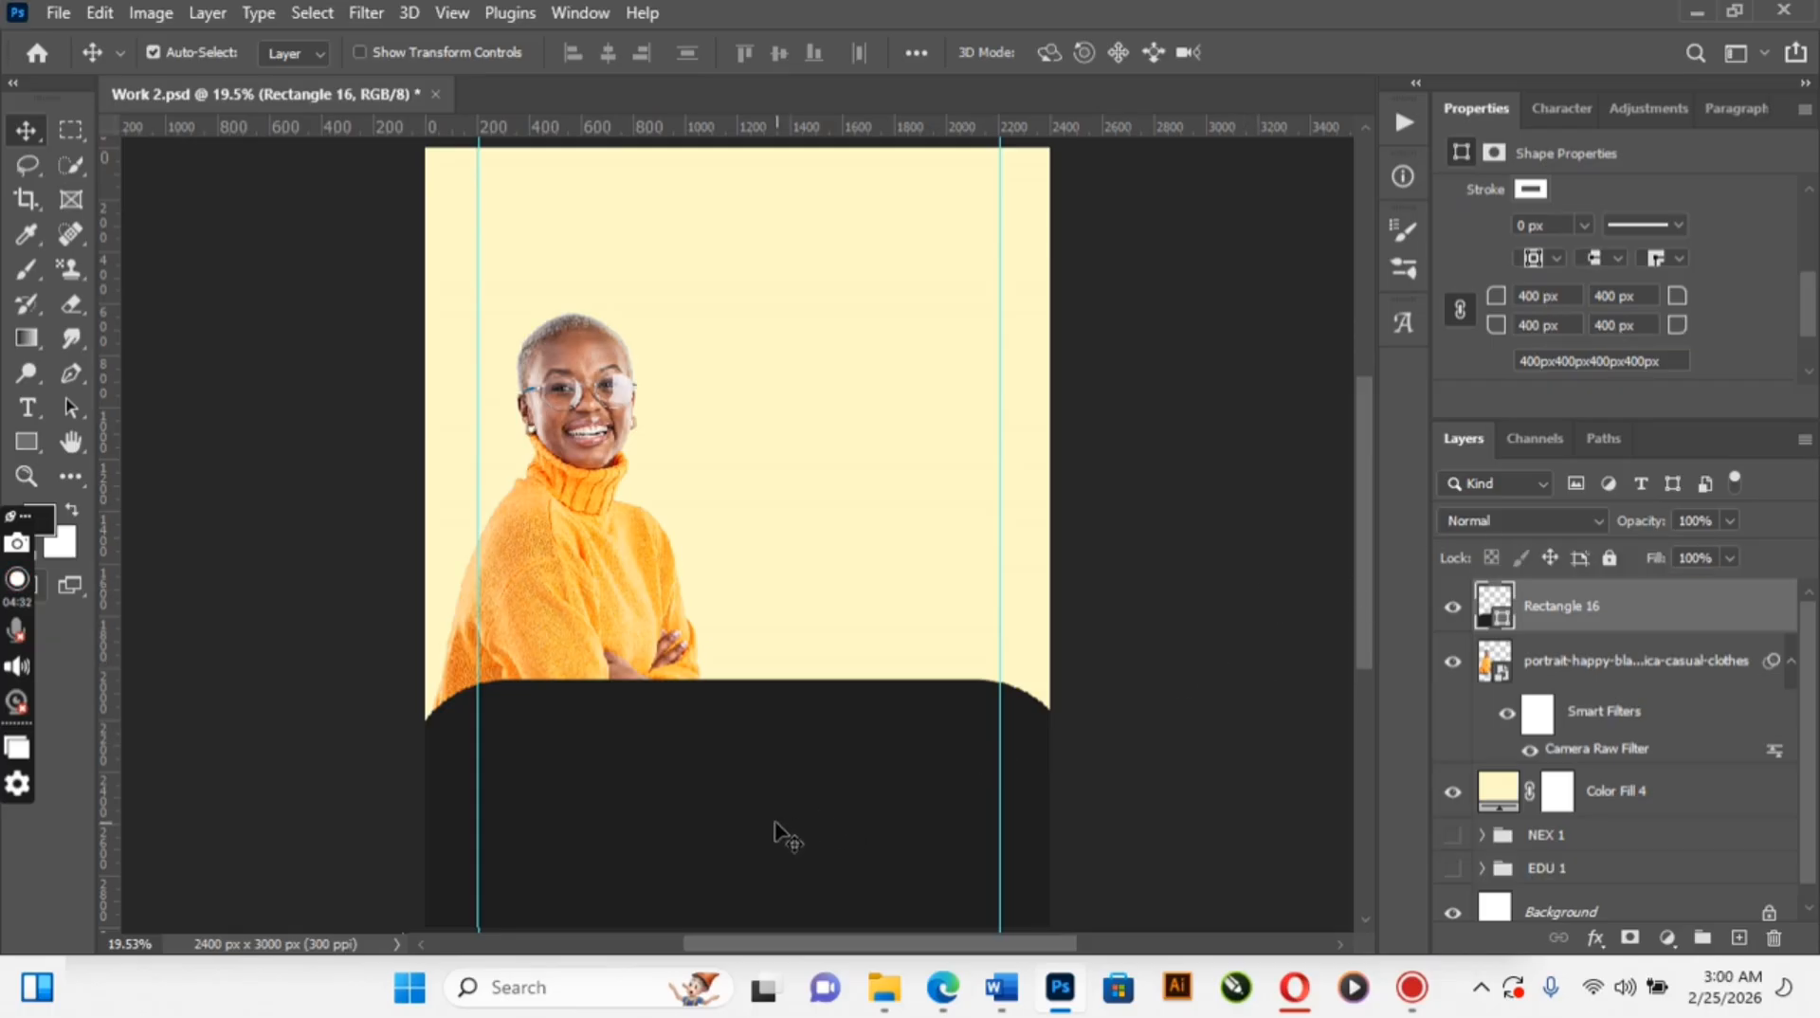
Change the rounded rectangle's fill to the very dark red 180000
double_click(1499, 618)
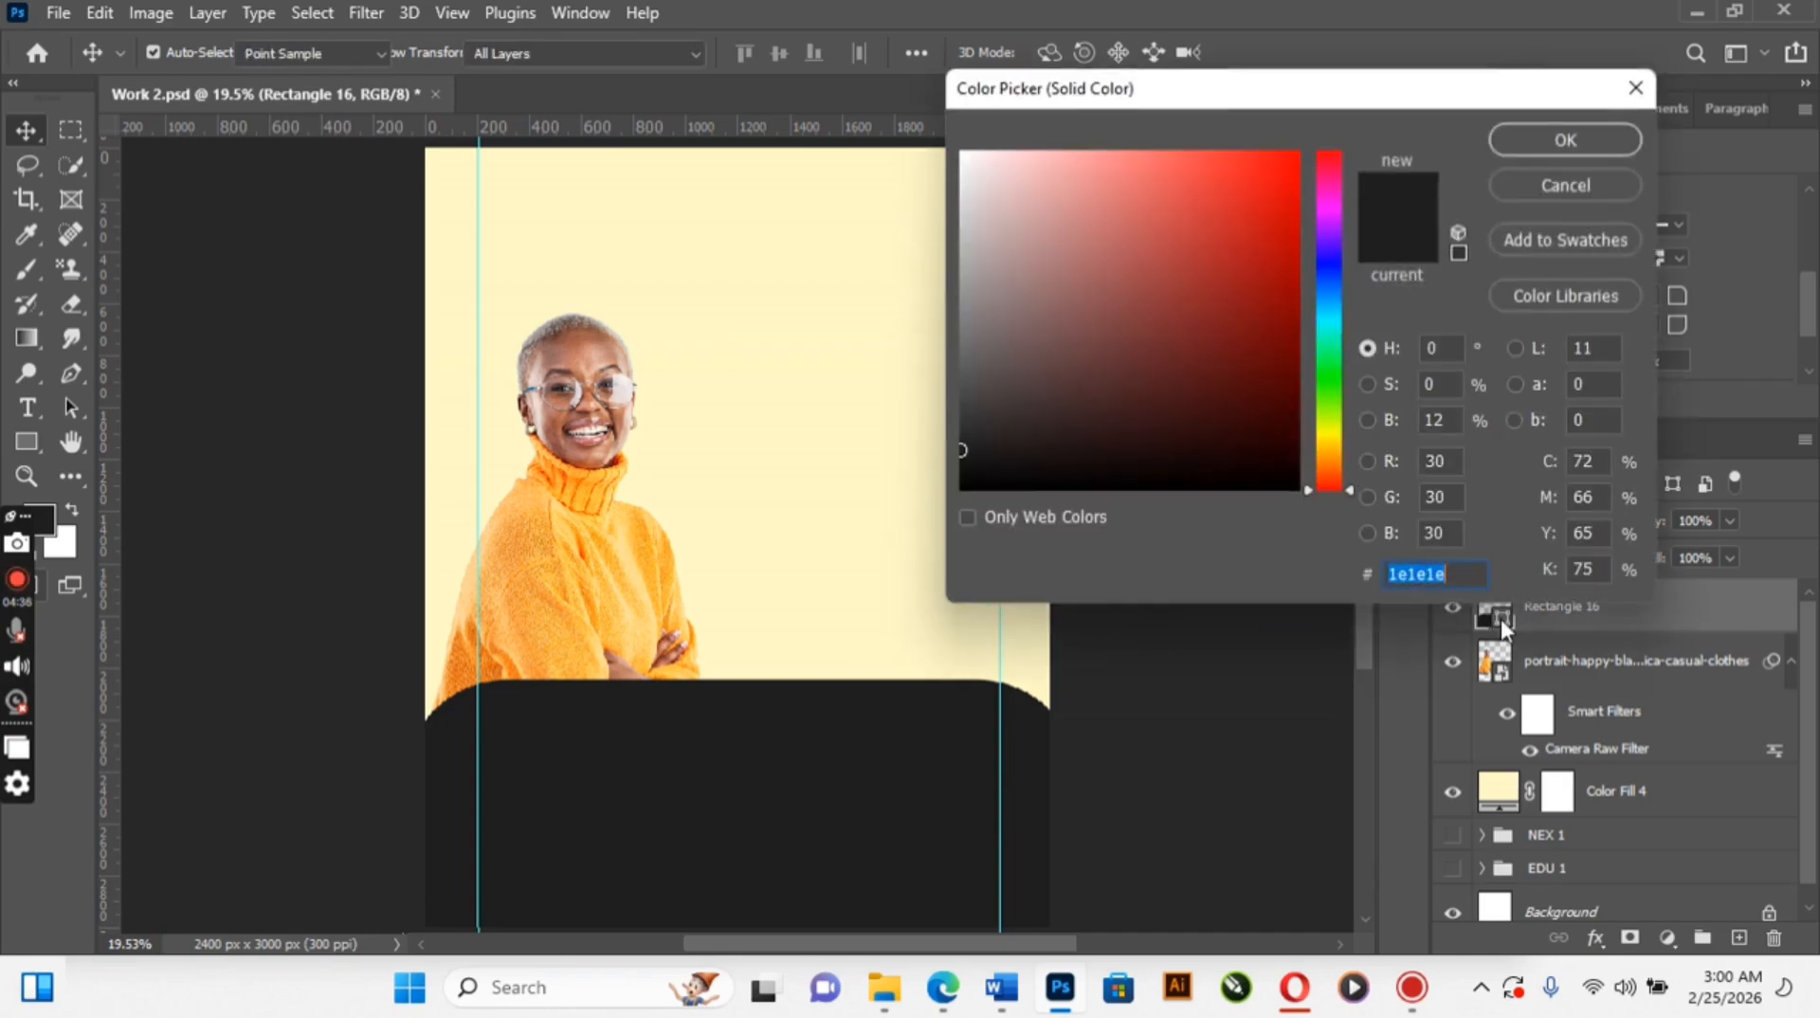
left_click(1295, 457)
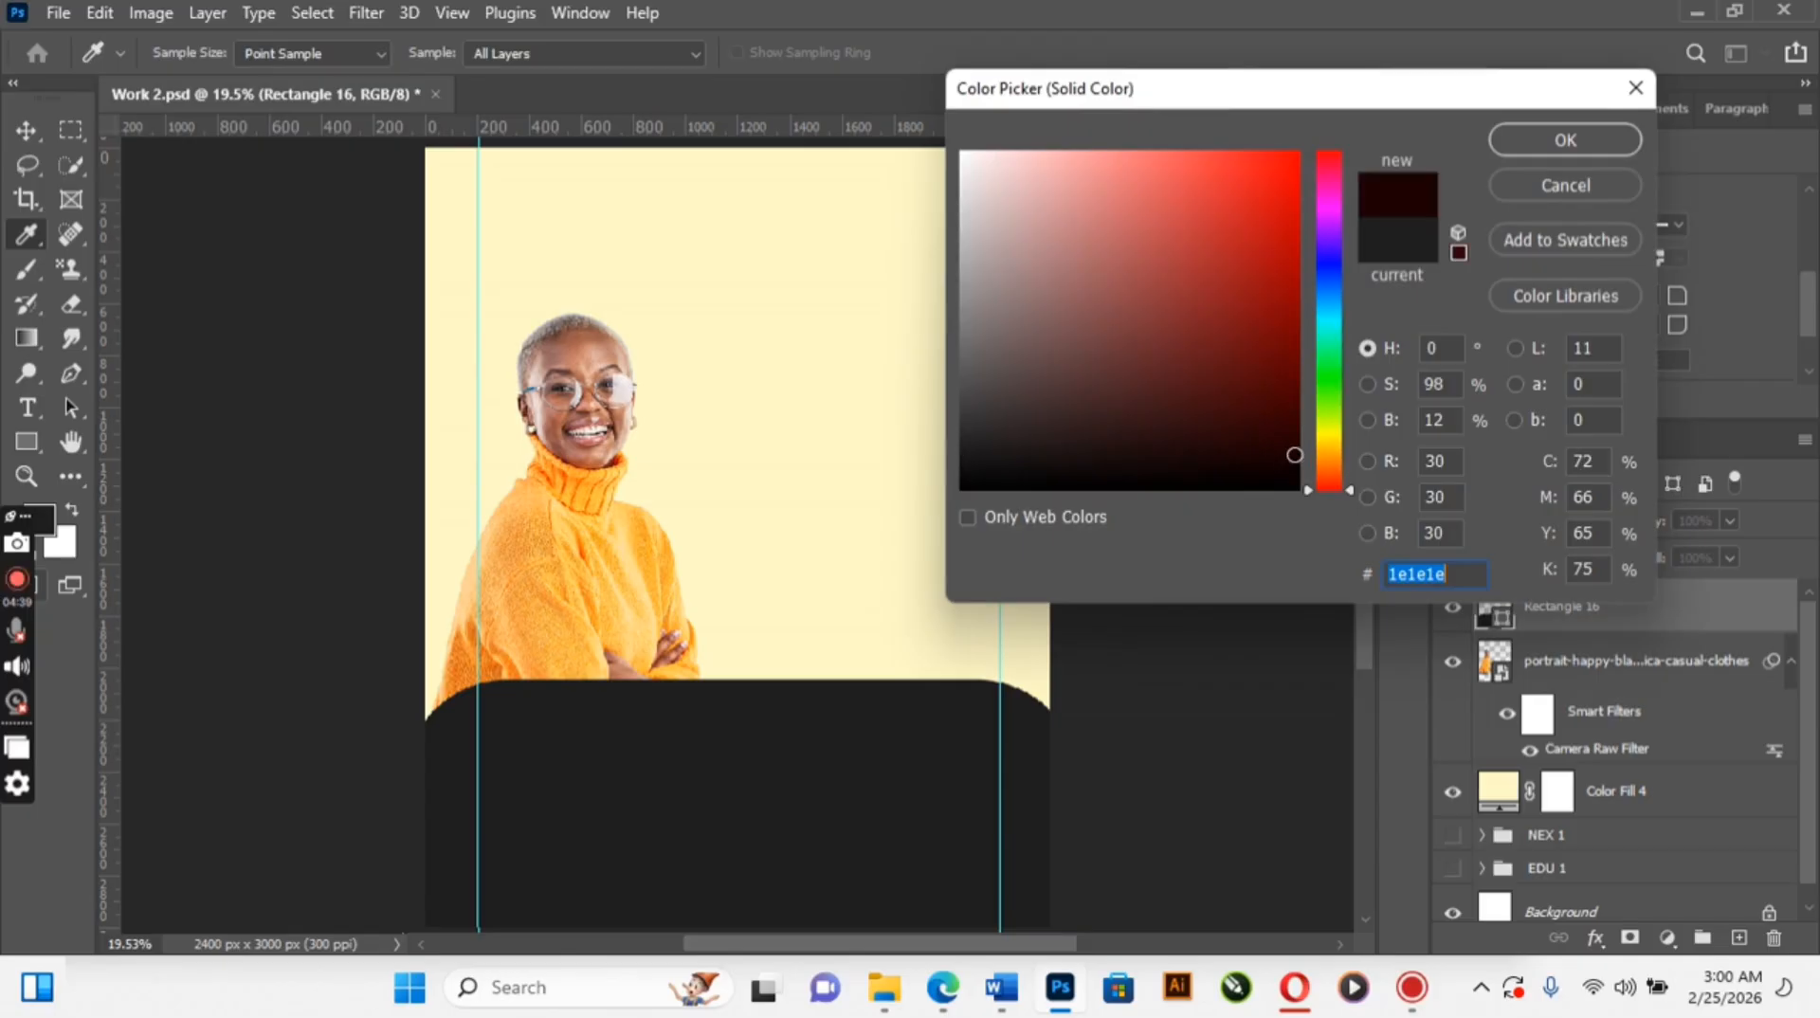
left_click(1297, 461)
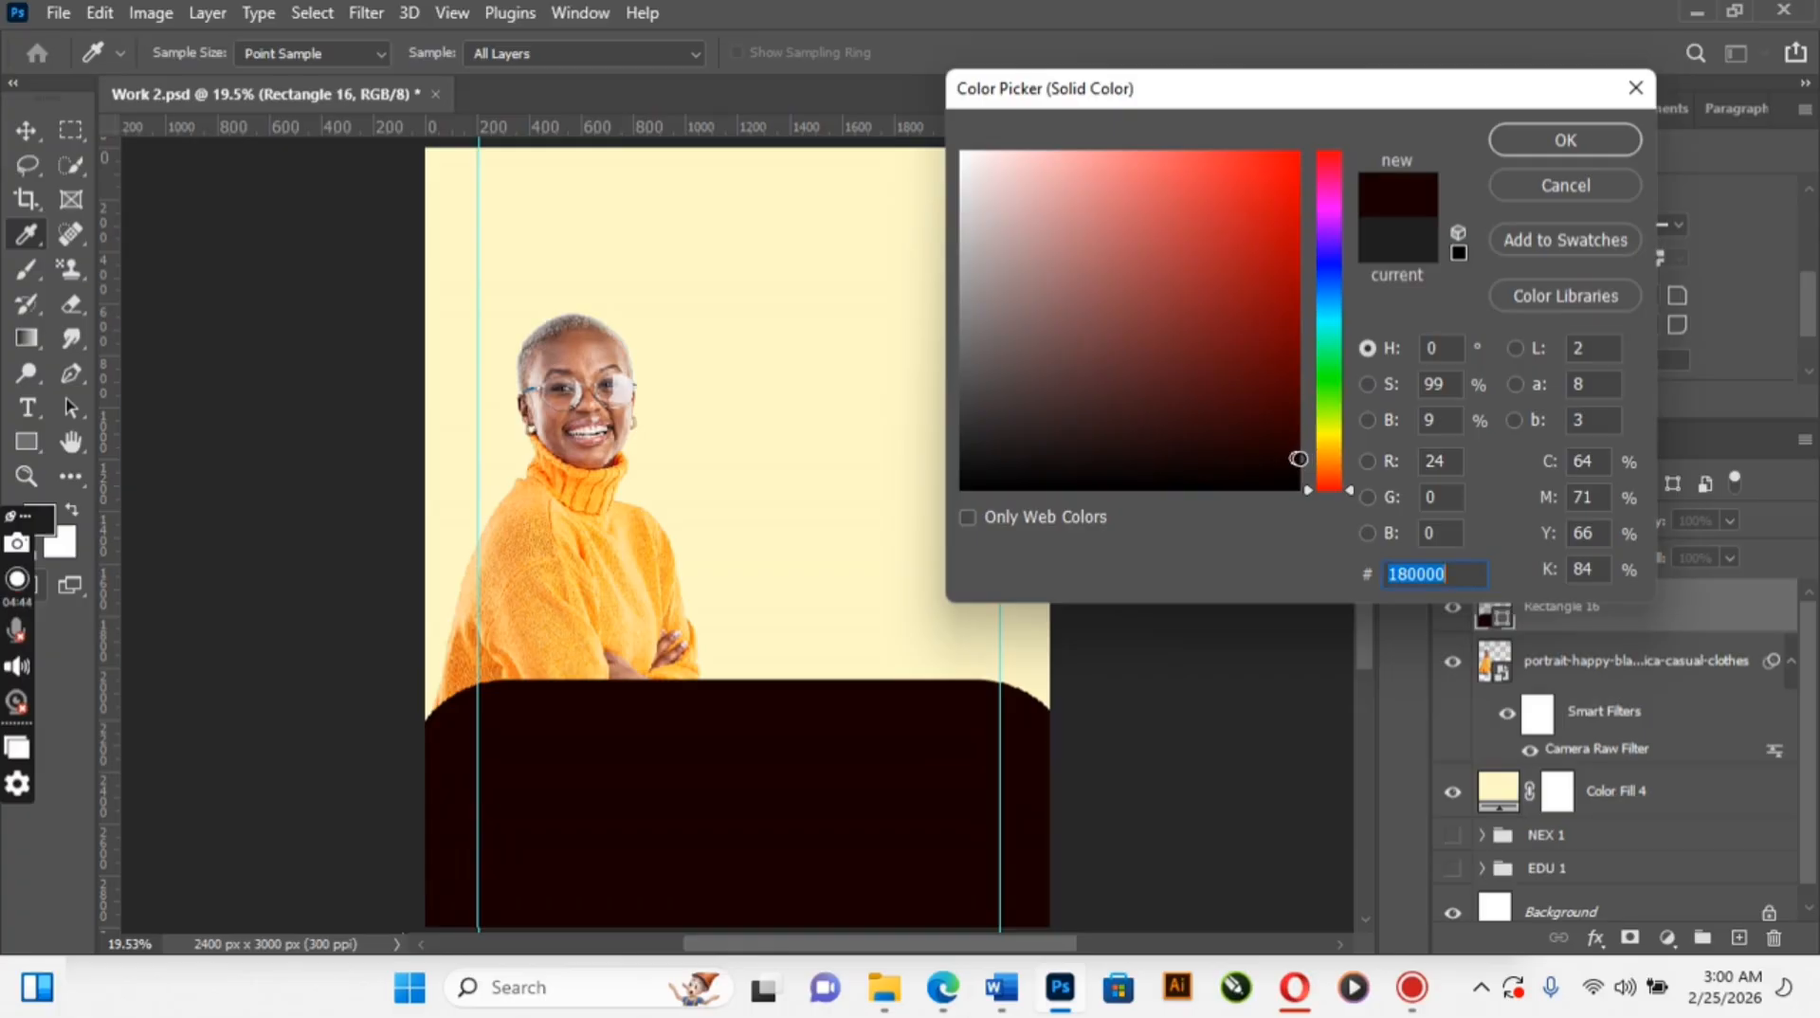
left_click(1543, 144)
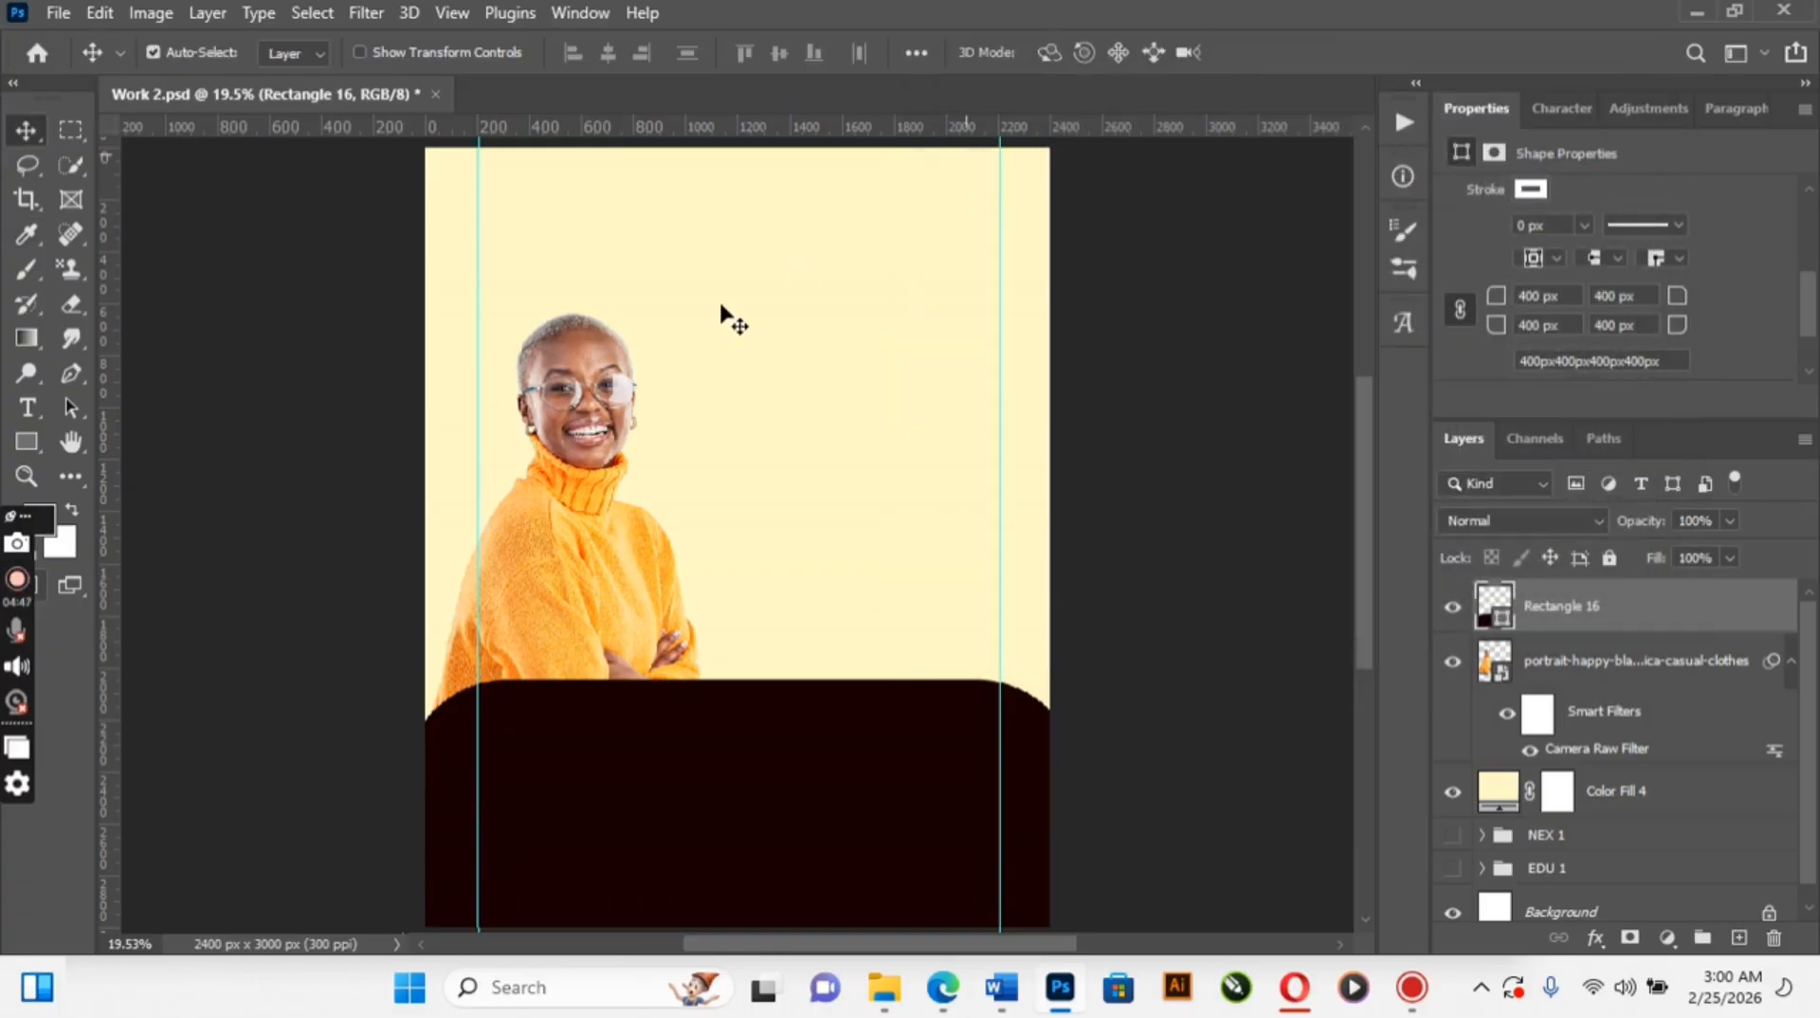
Select the cream colour fill layer and look through the Pictures > AA RESOURCES > NEXUS folder for an image to embed
left_click(1789, 663)
left_click(772, 488)
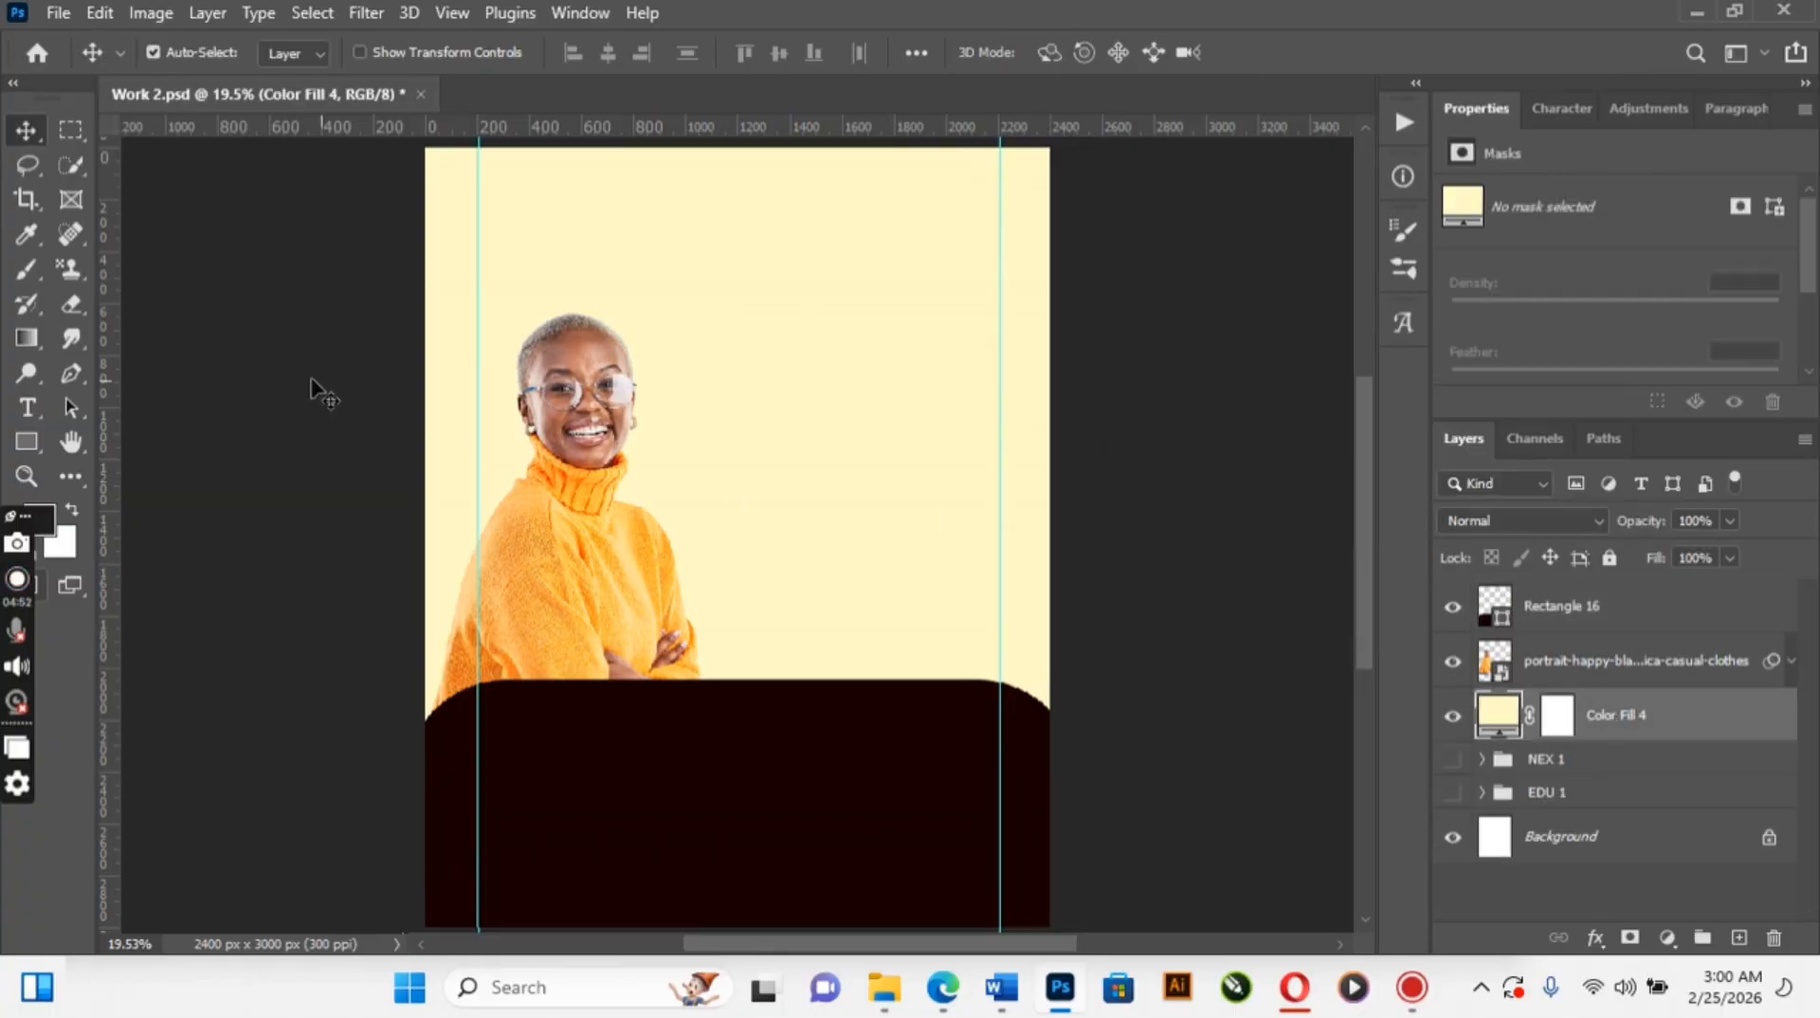
left_click(59, 13)
left_click(184, 569)
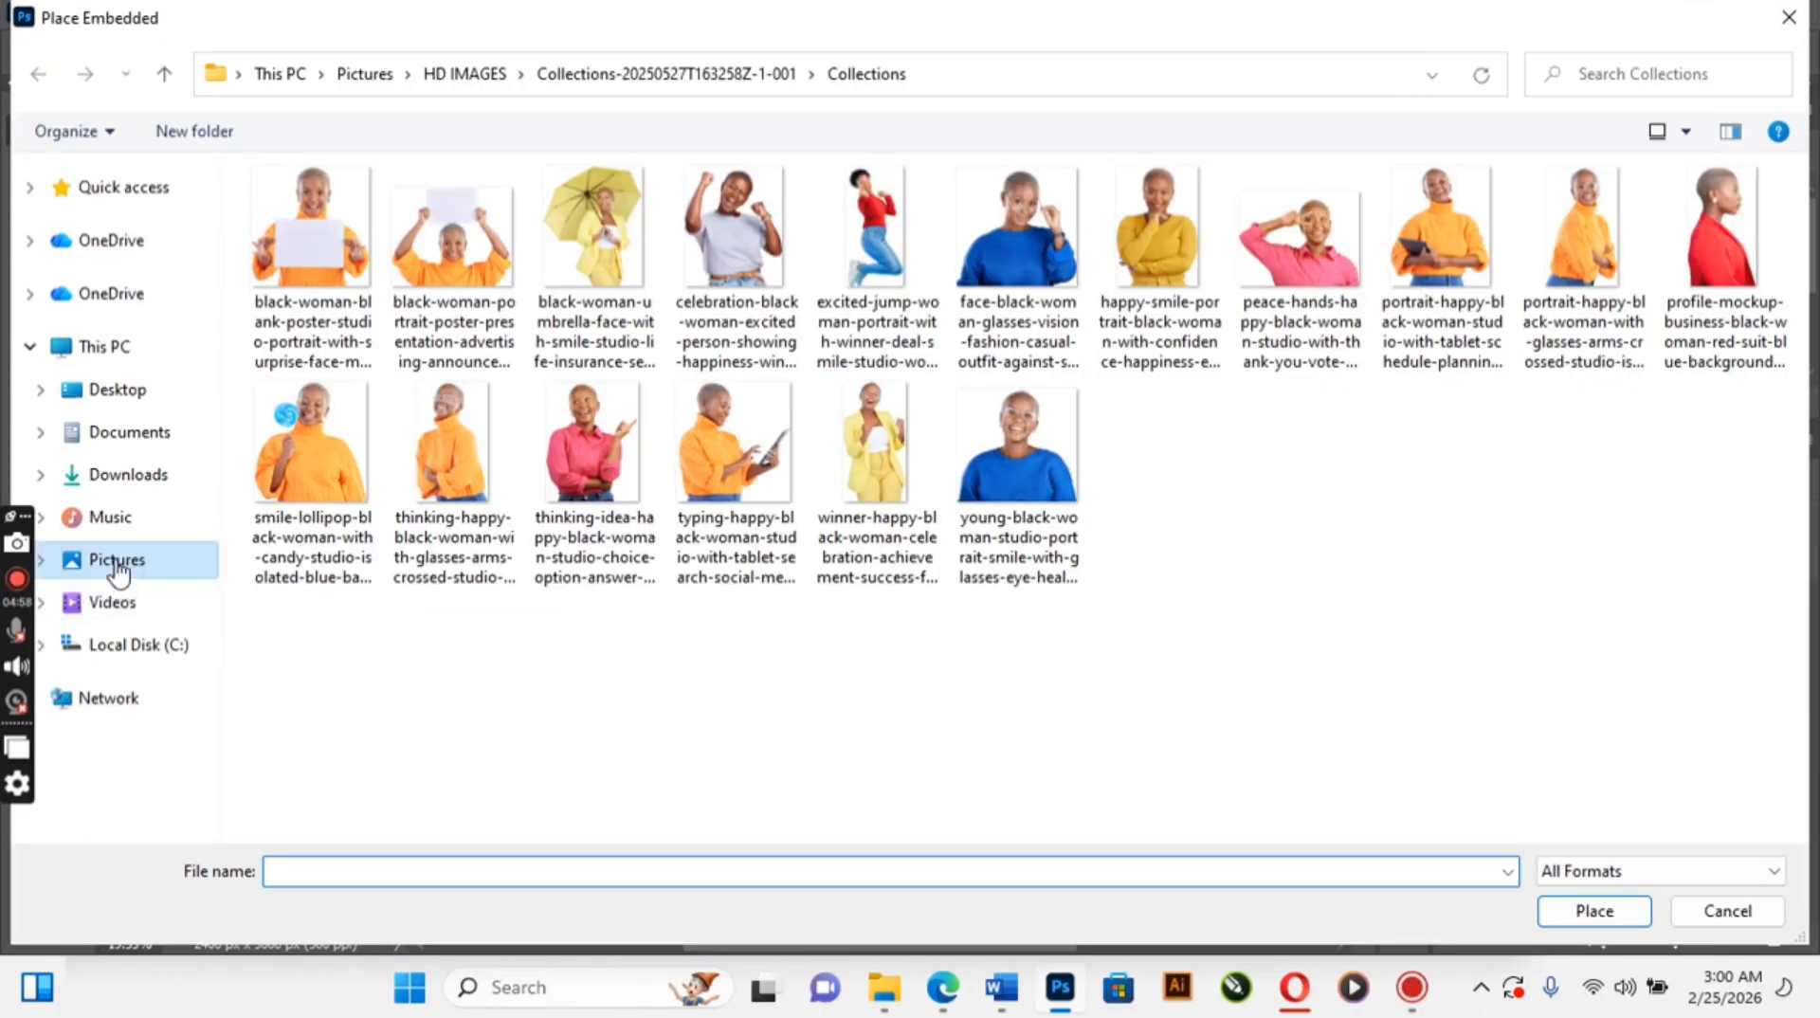
left_click(117, 569)
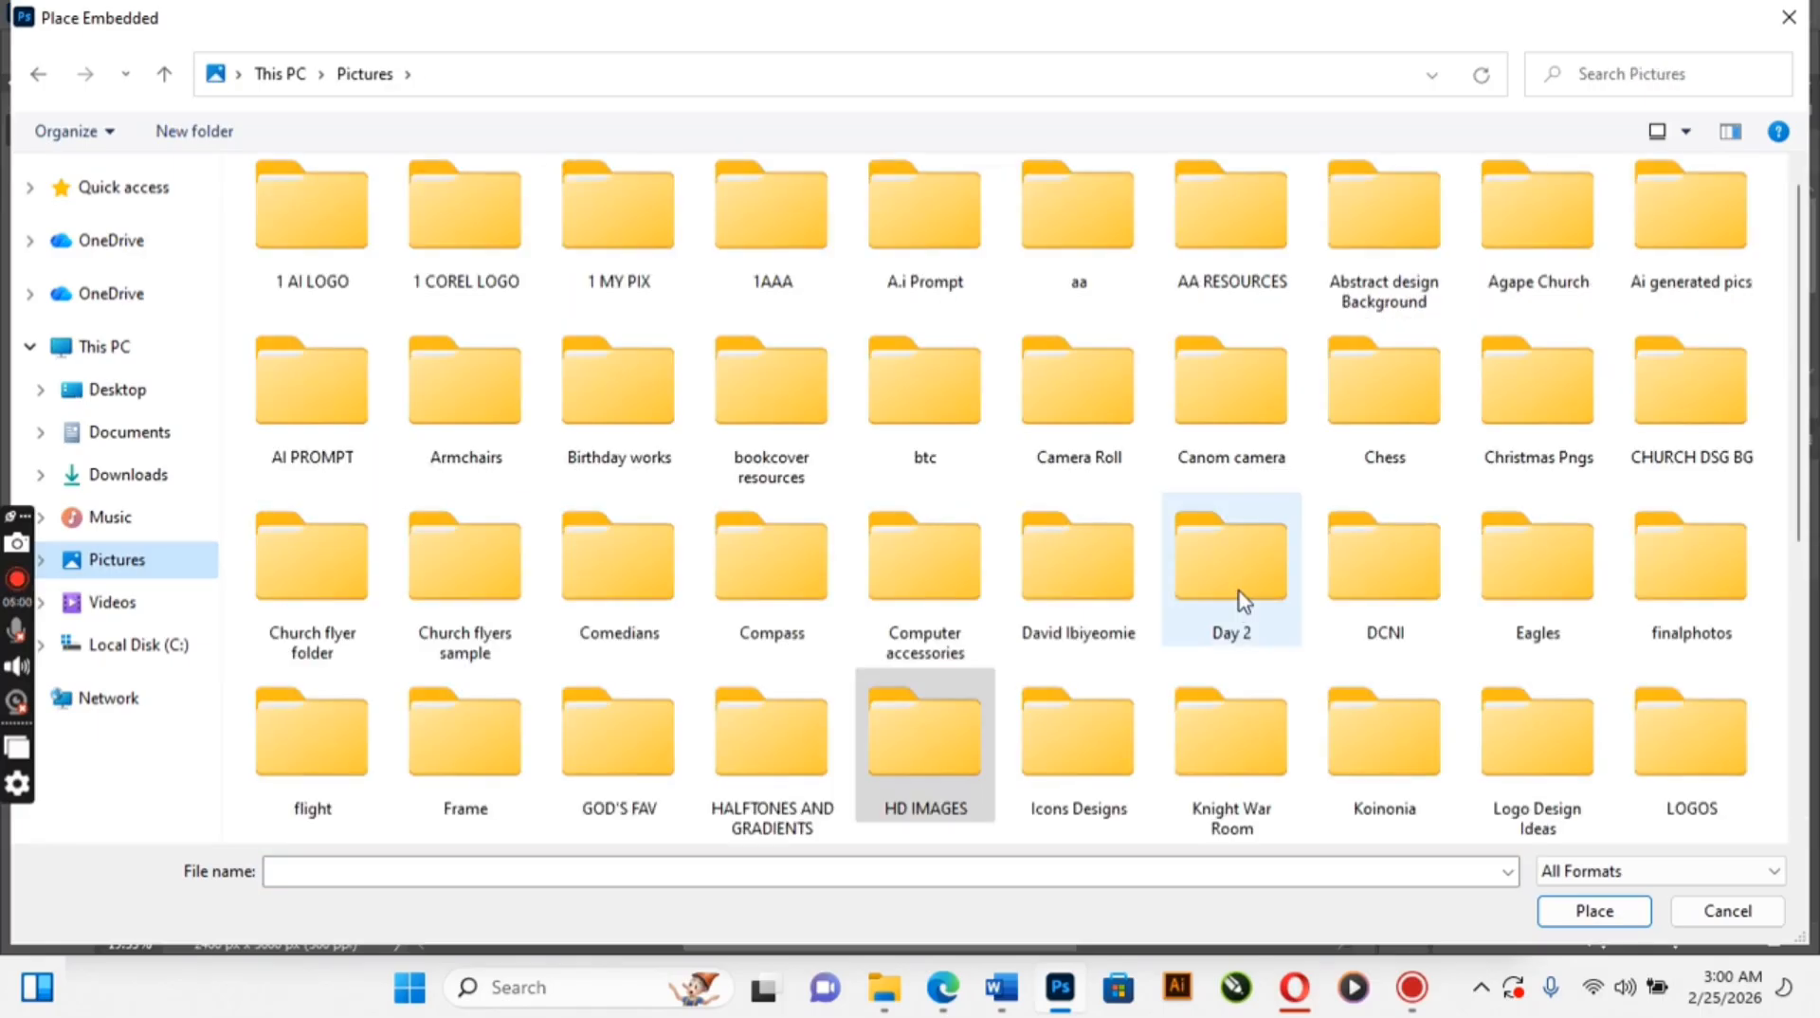
left_click(1251, 296)
double_click(1251, 296)
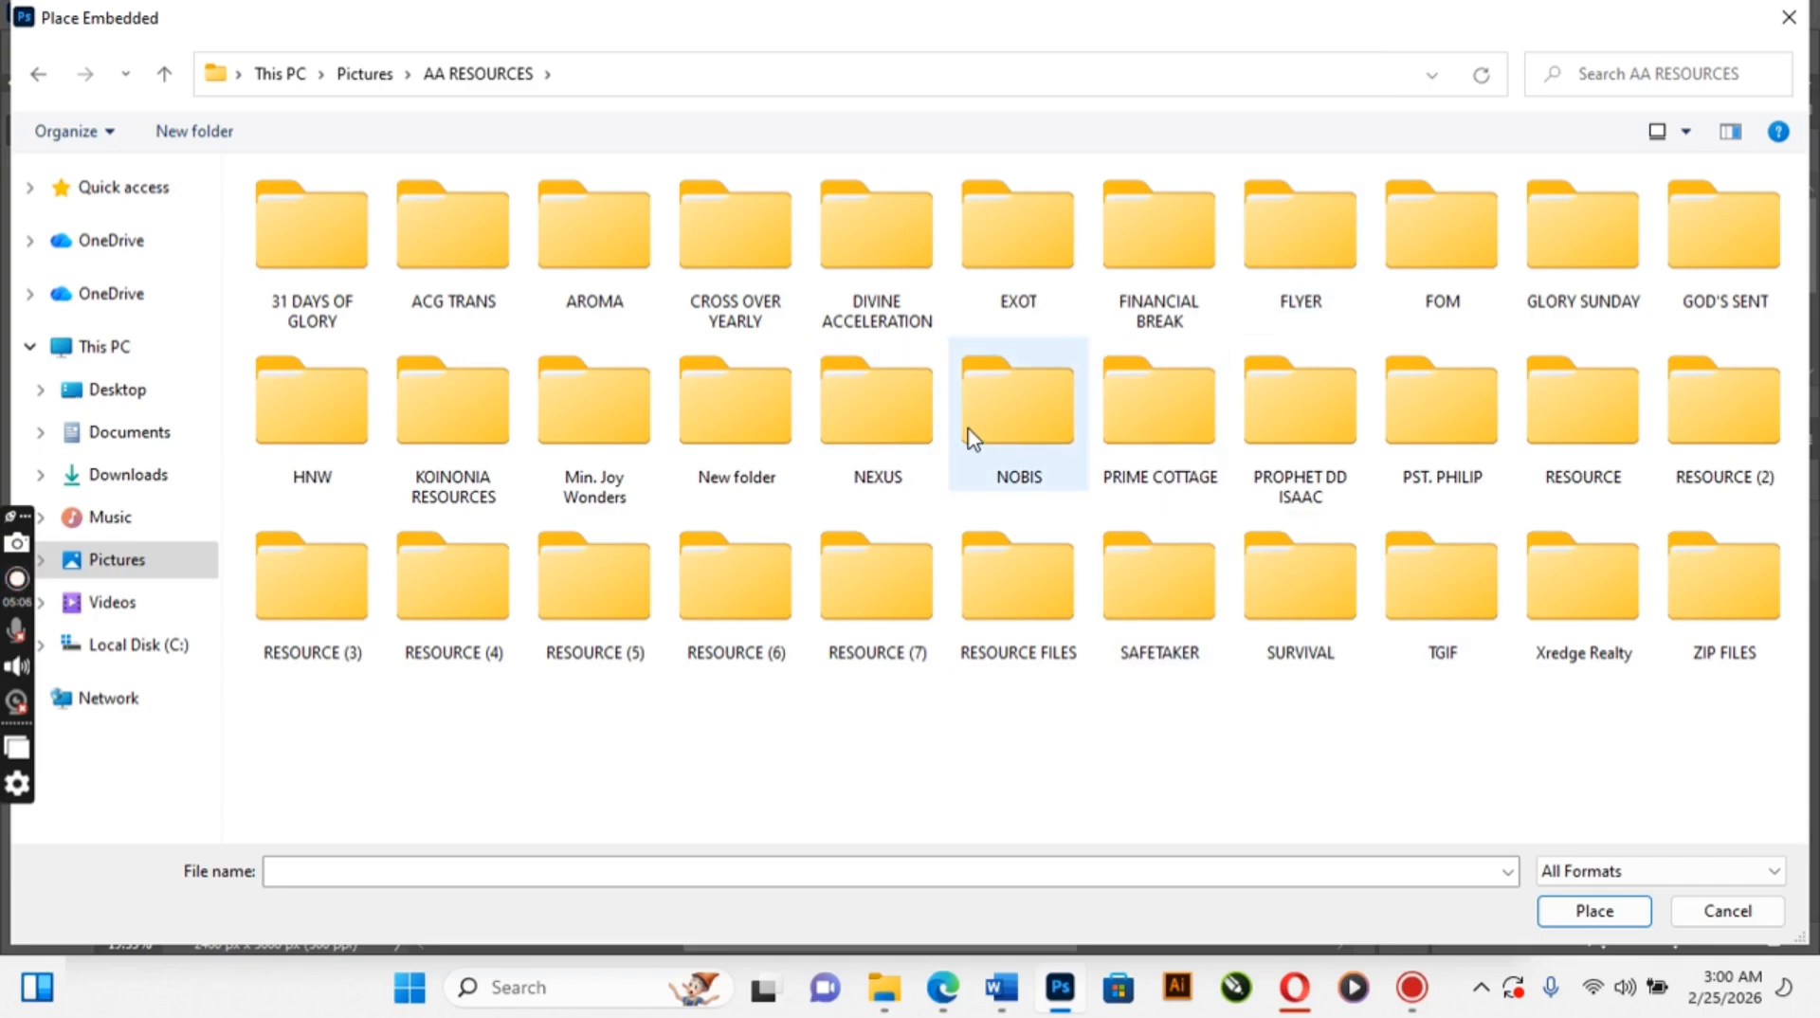
double_click(886, 438)
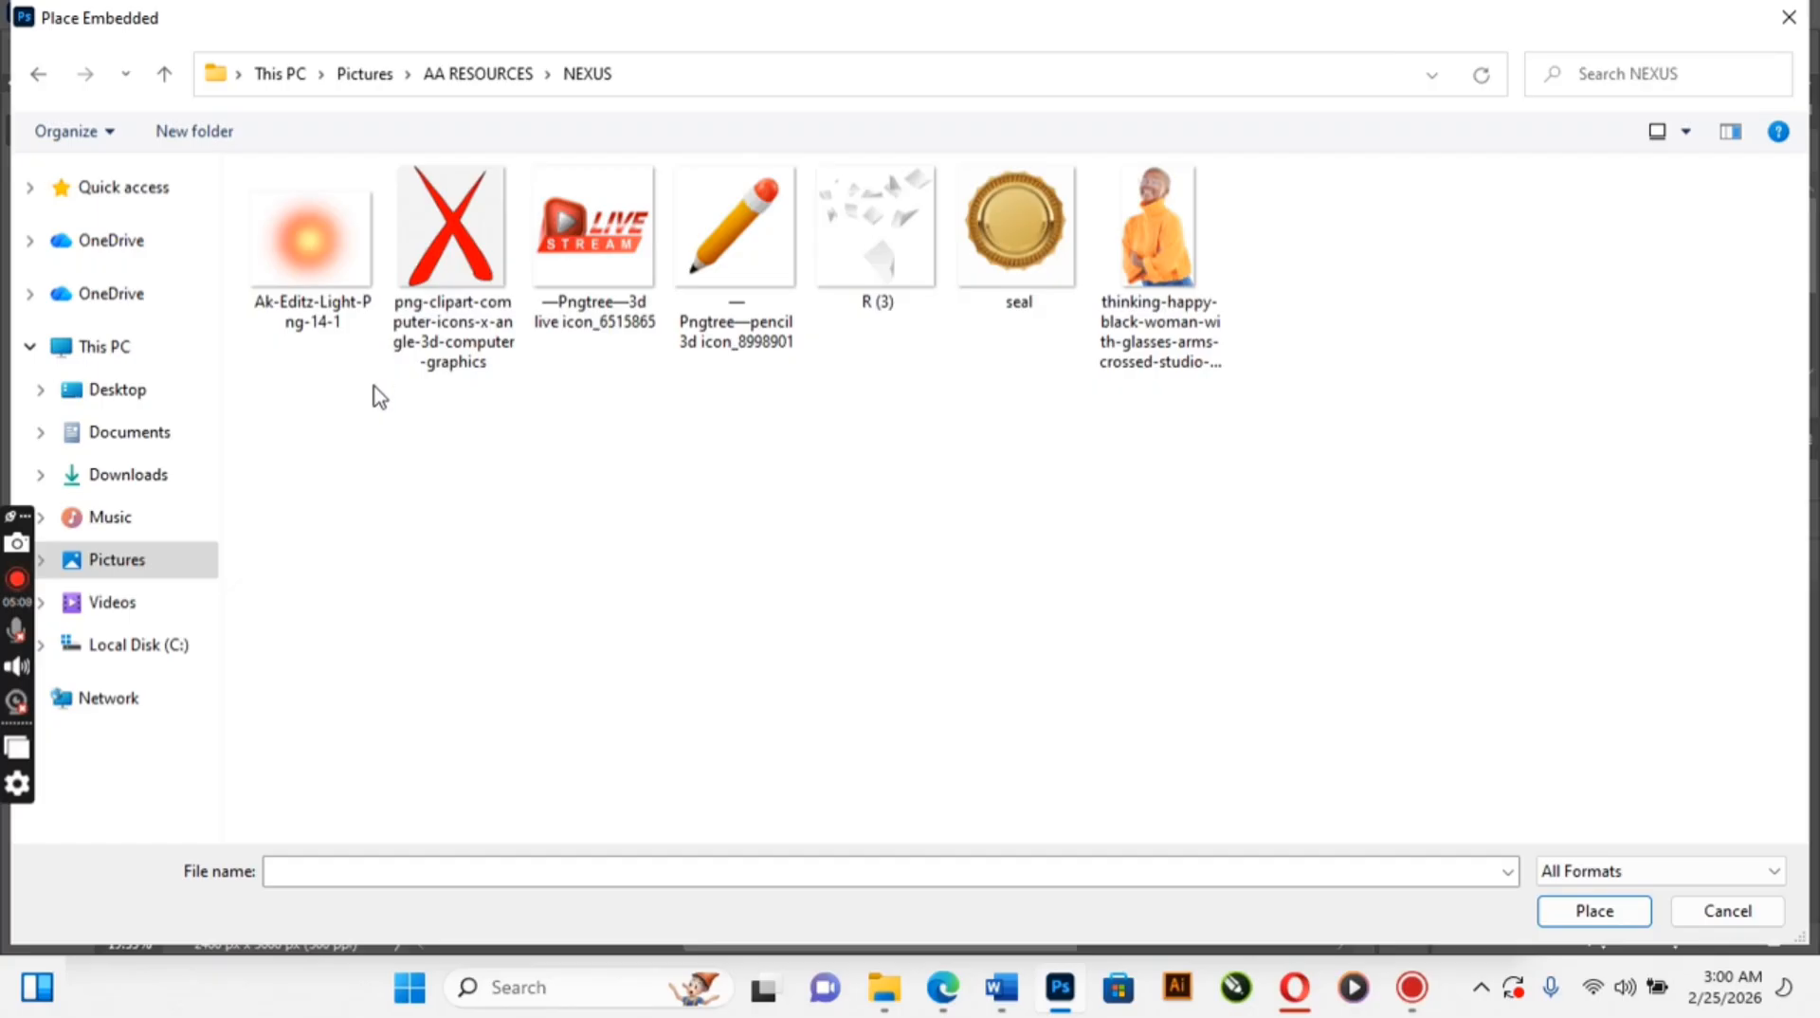
Embed the school doodle pattern pngegg (6) from Downloads above the cream fill and scale it to about 145% to cover the poster
left_click(188, 482)
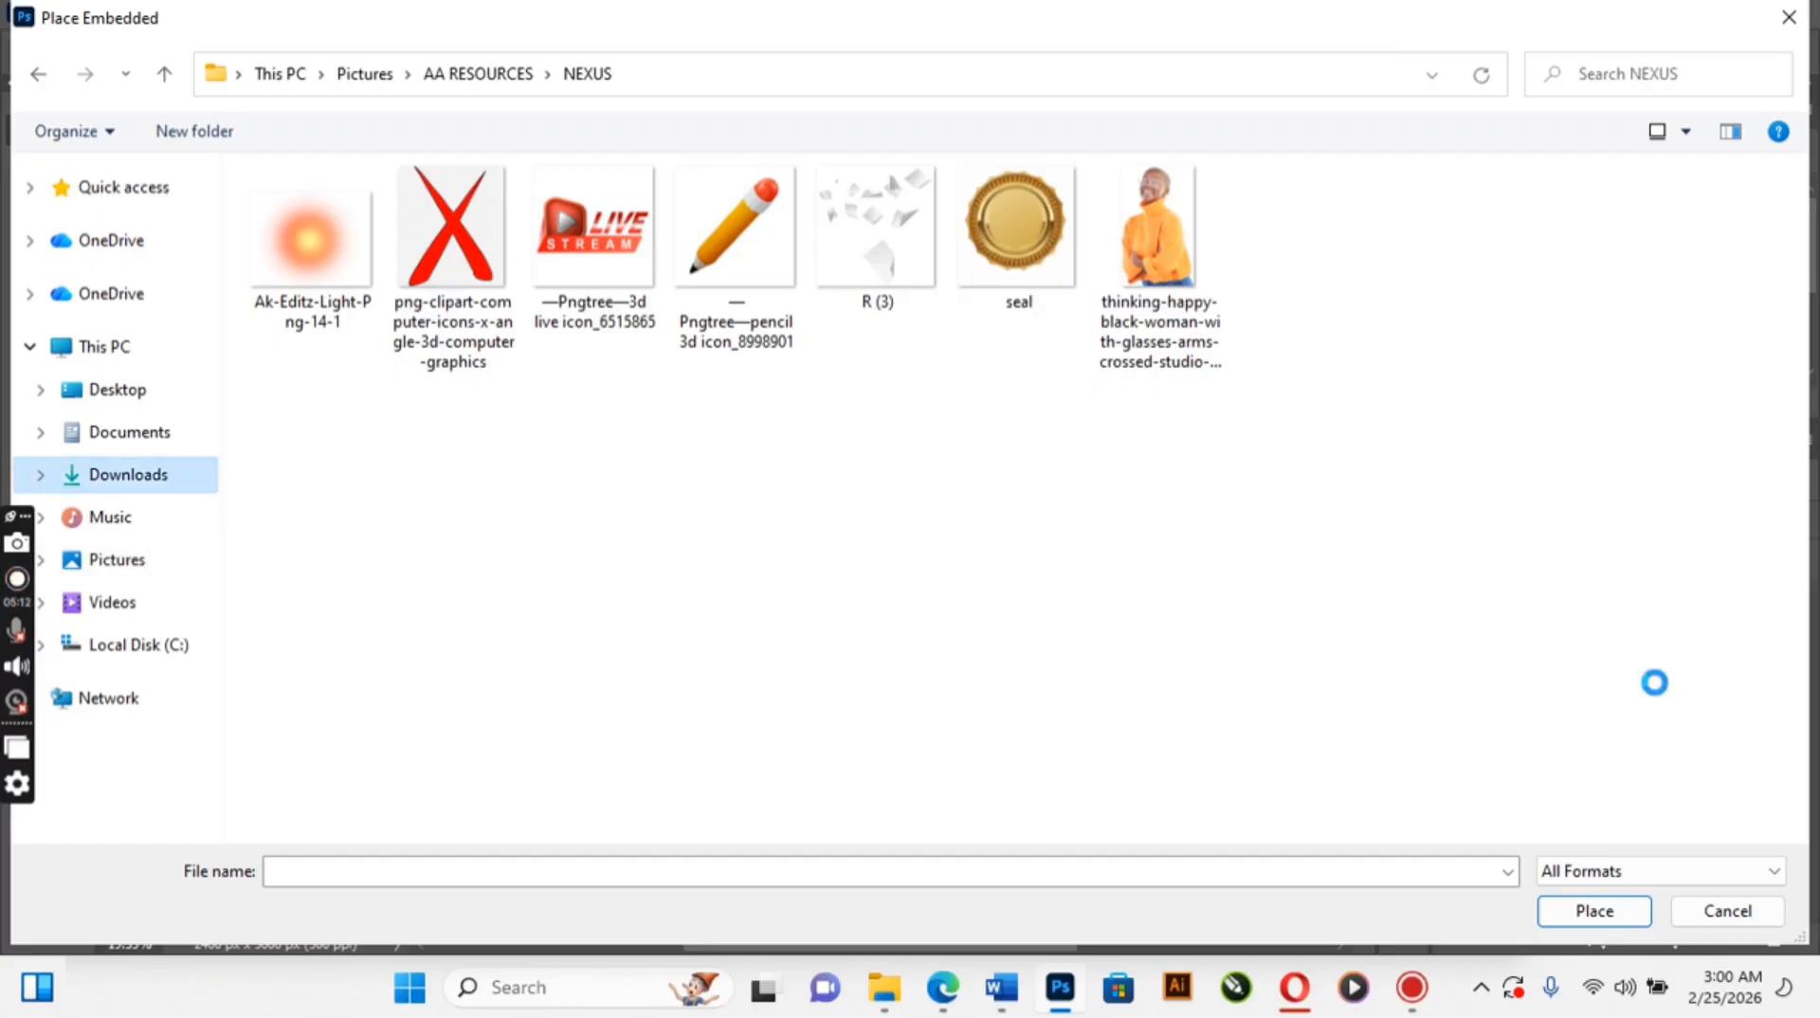
scroll(1801, 754, "down", 15)
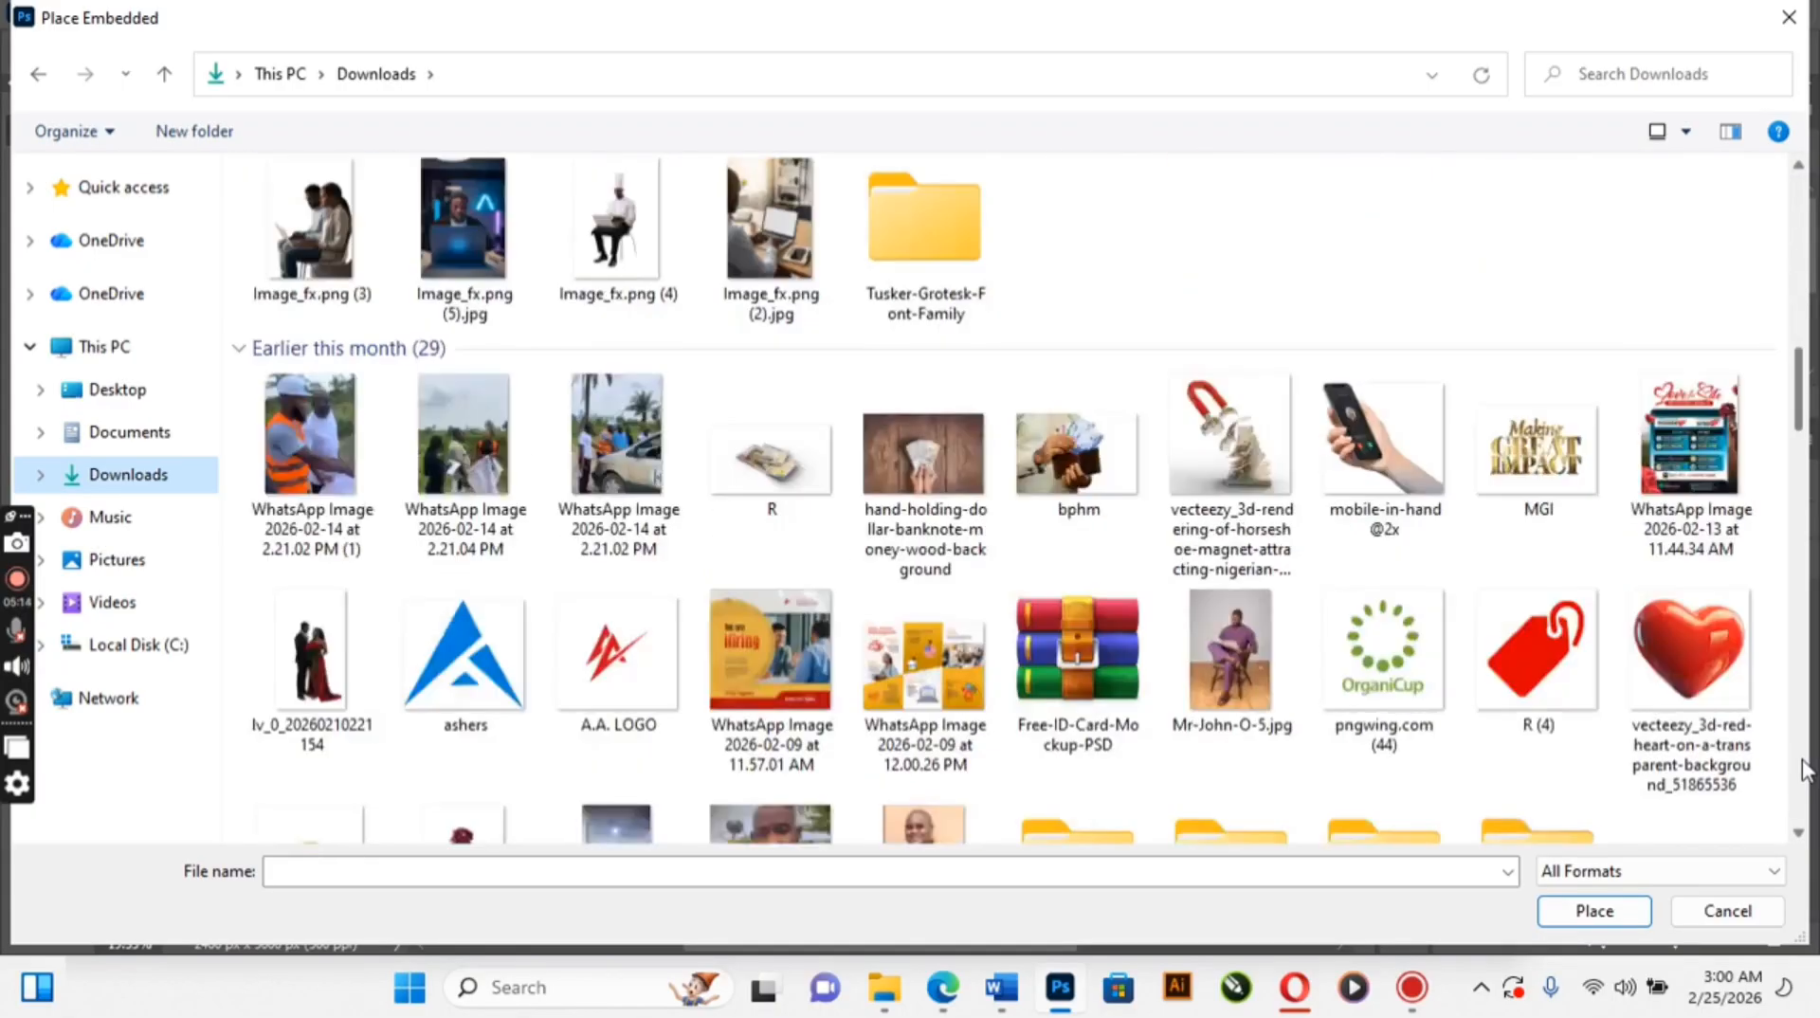
scroll(1801, 770, "down", 5)
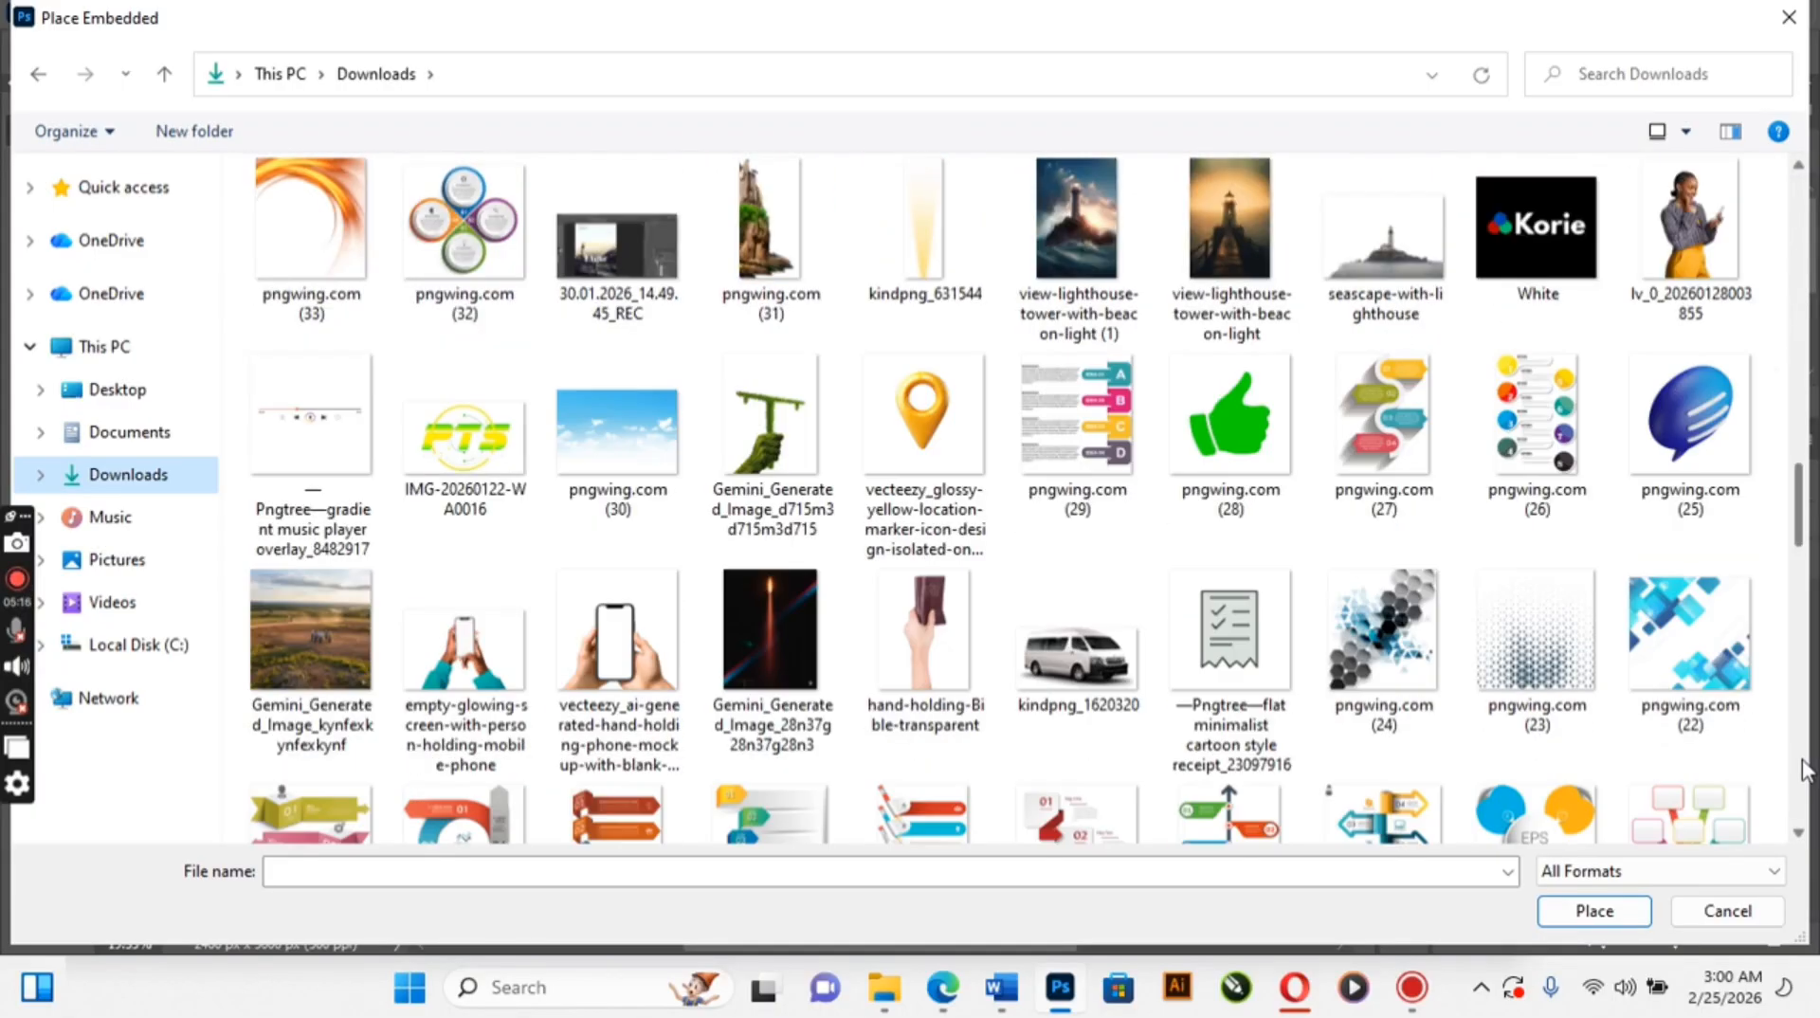
scroll(1802, 770, "down", 5)
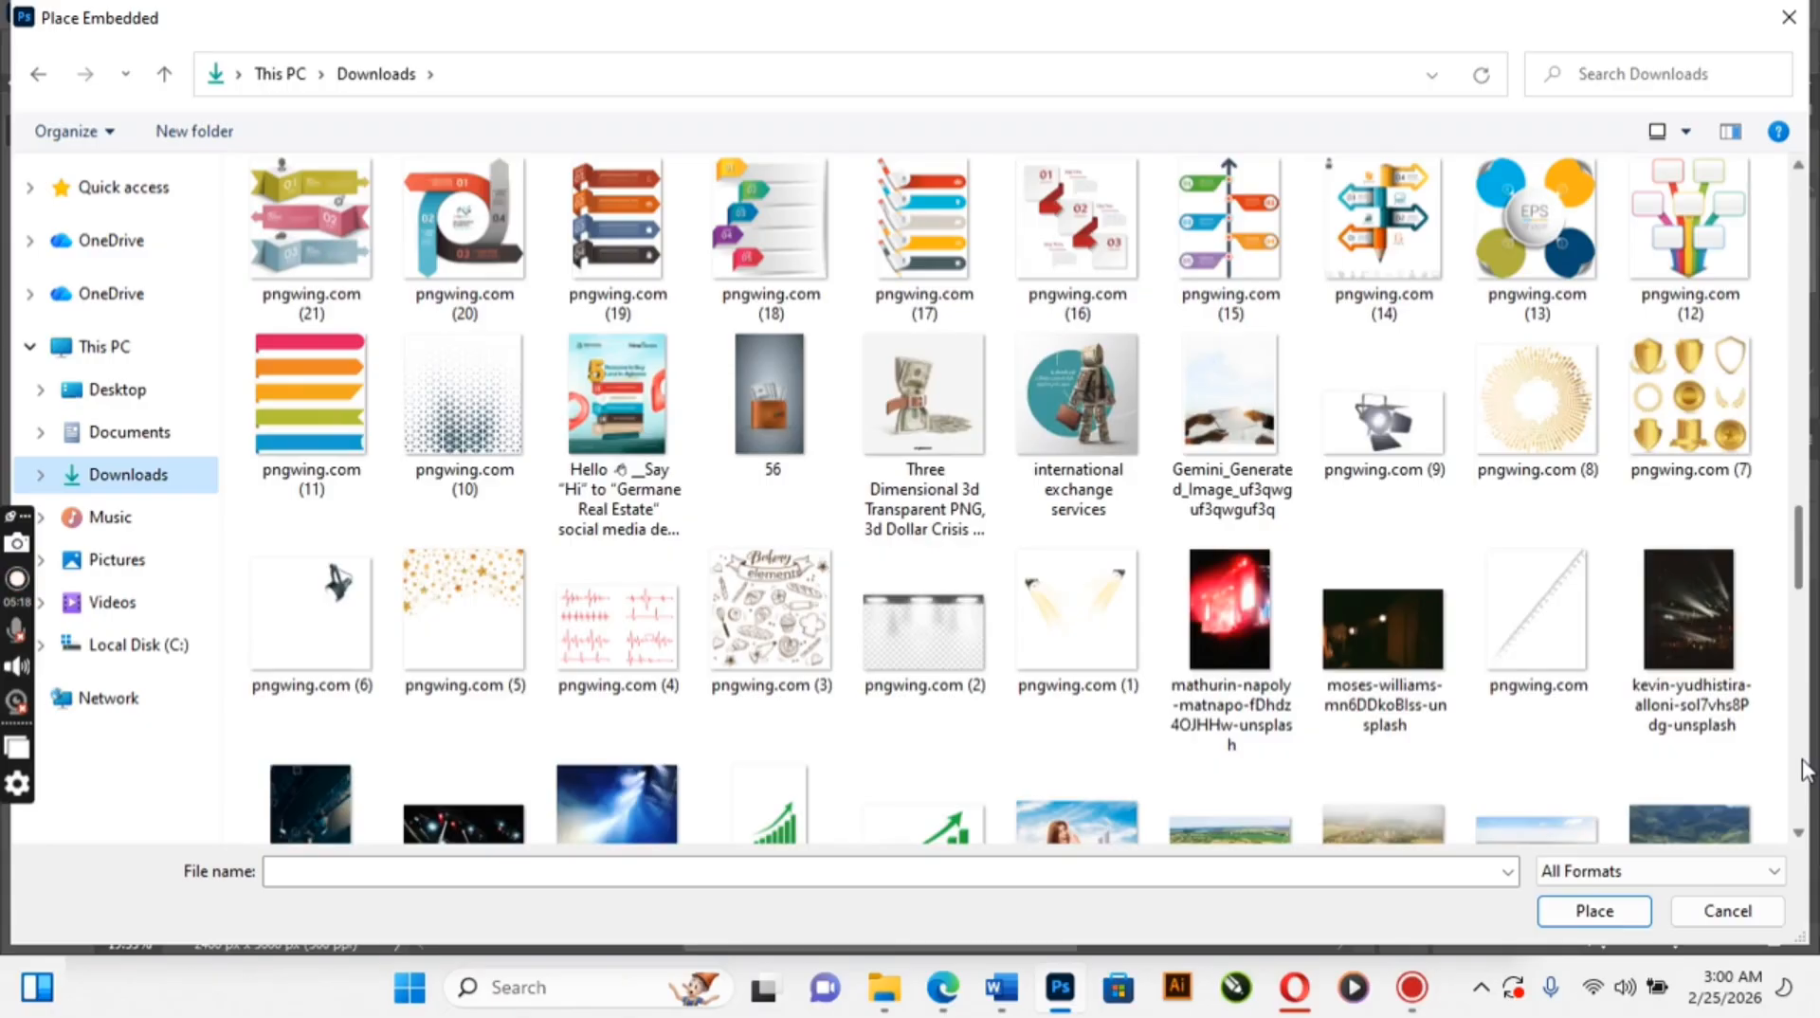
scroll(1804, 770, "down", 5)
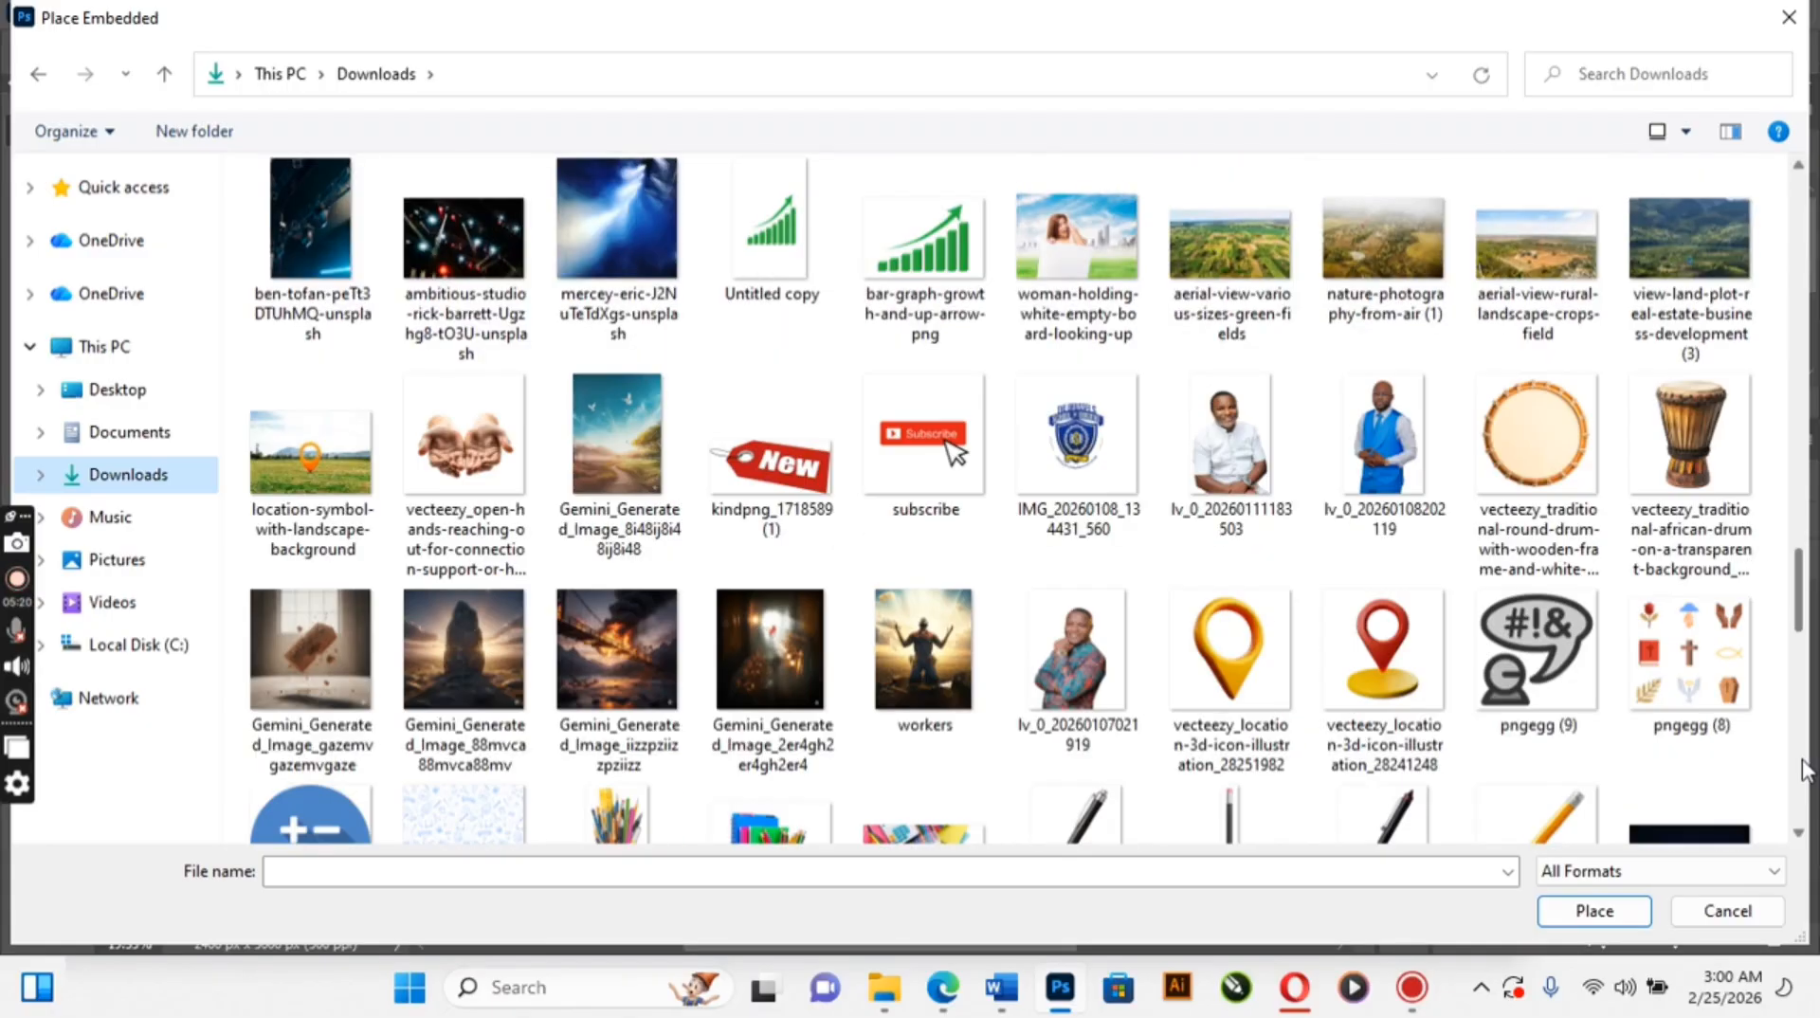
scroll(1804, 770, "down", 5)
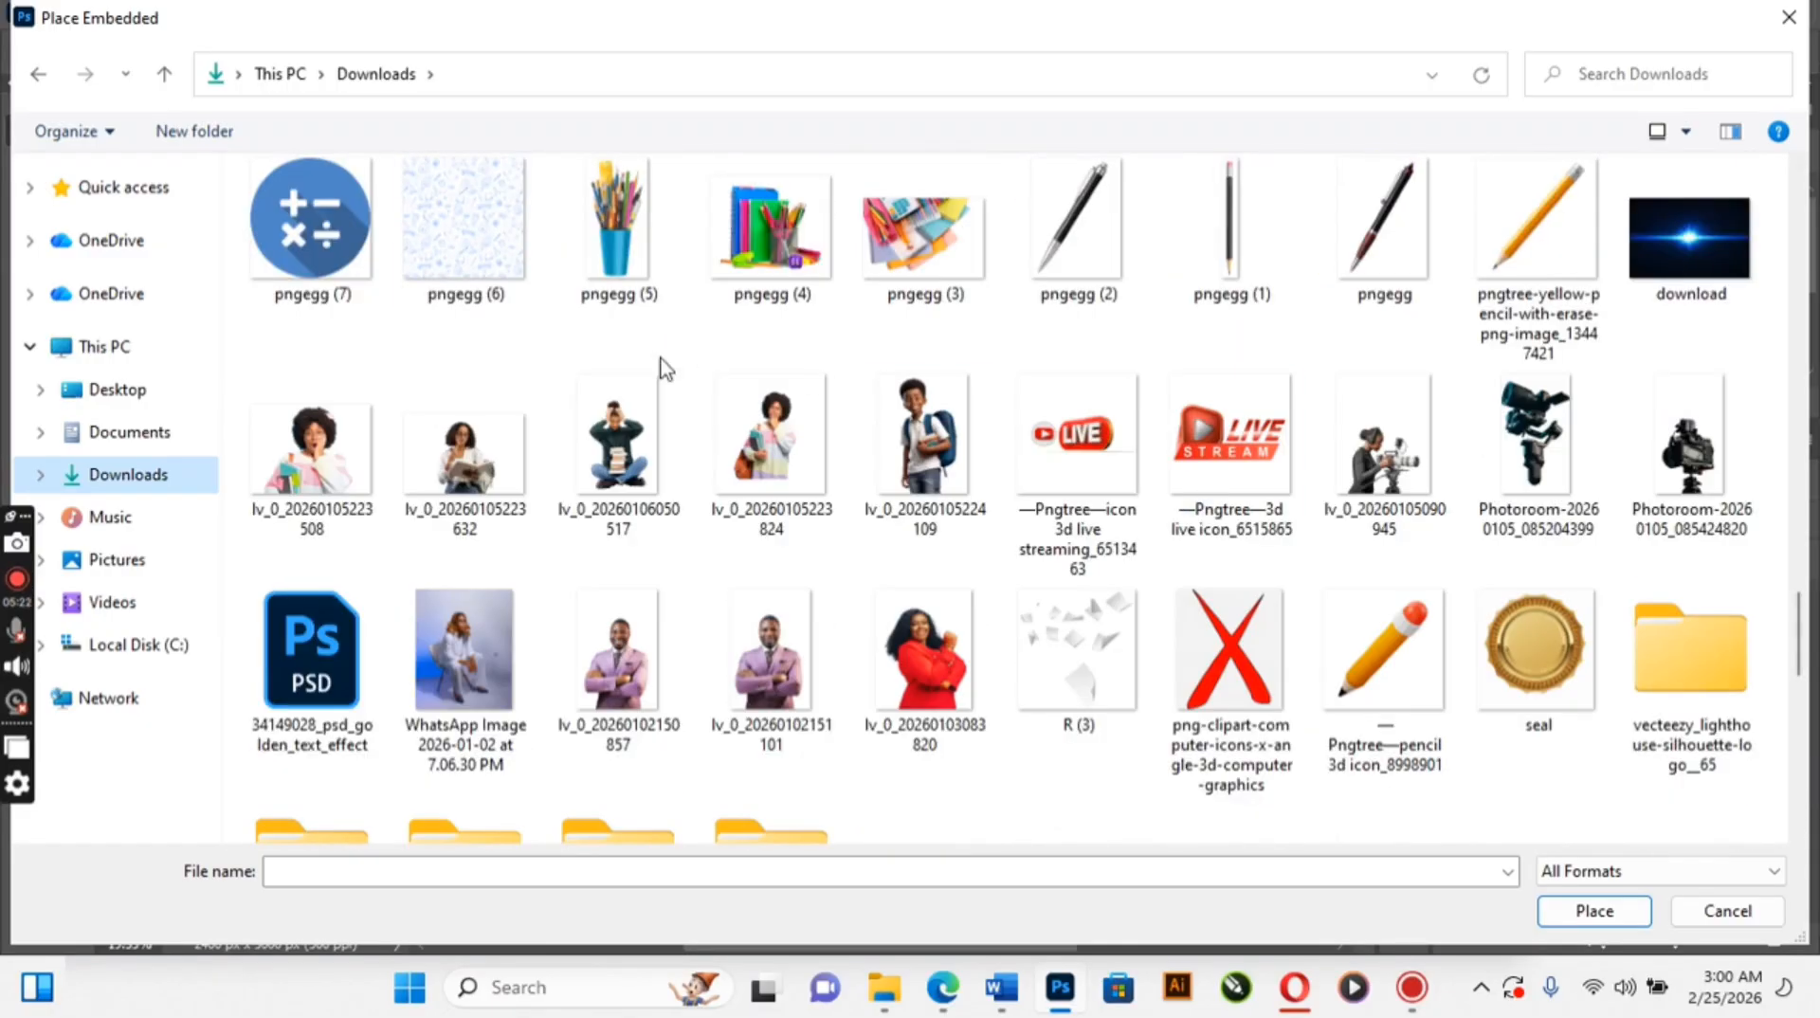
left_click(458, 239)
double_click(457, 230)
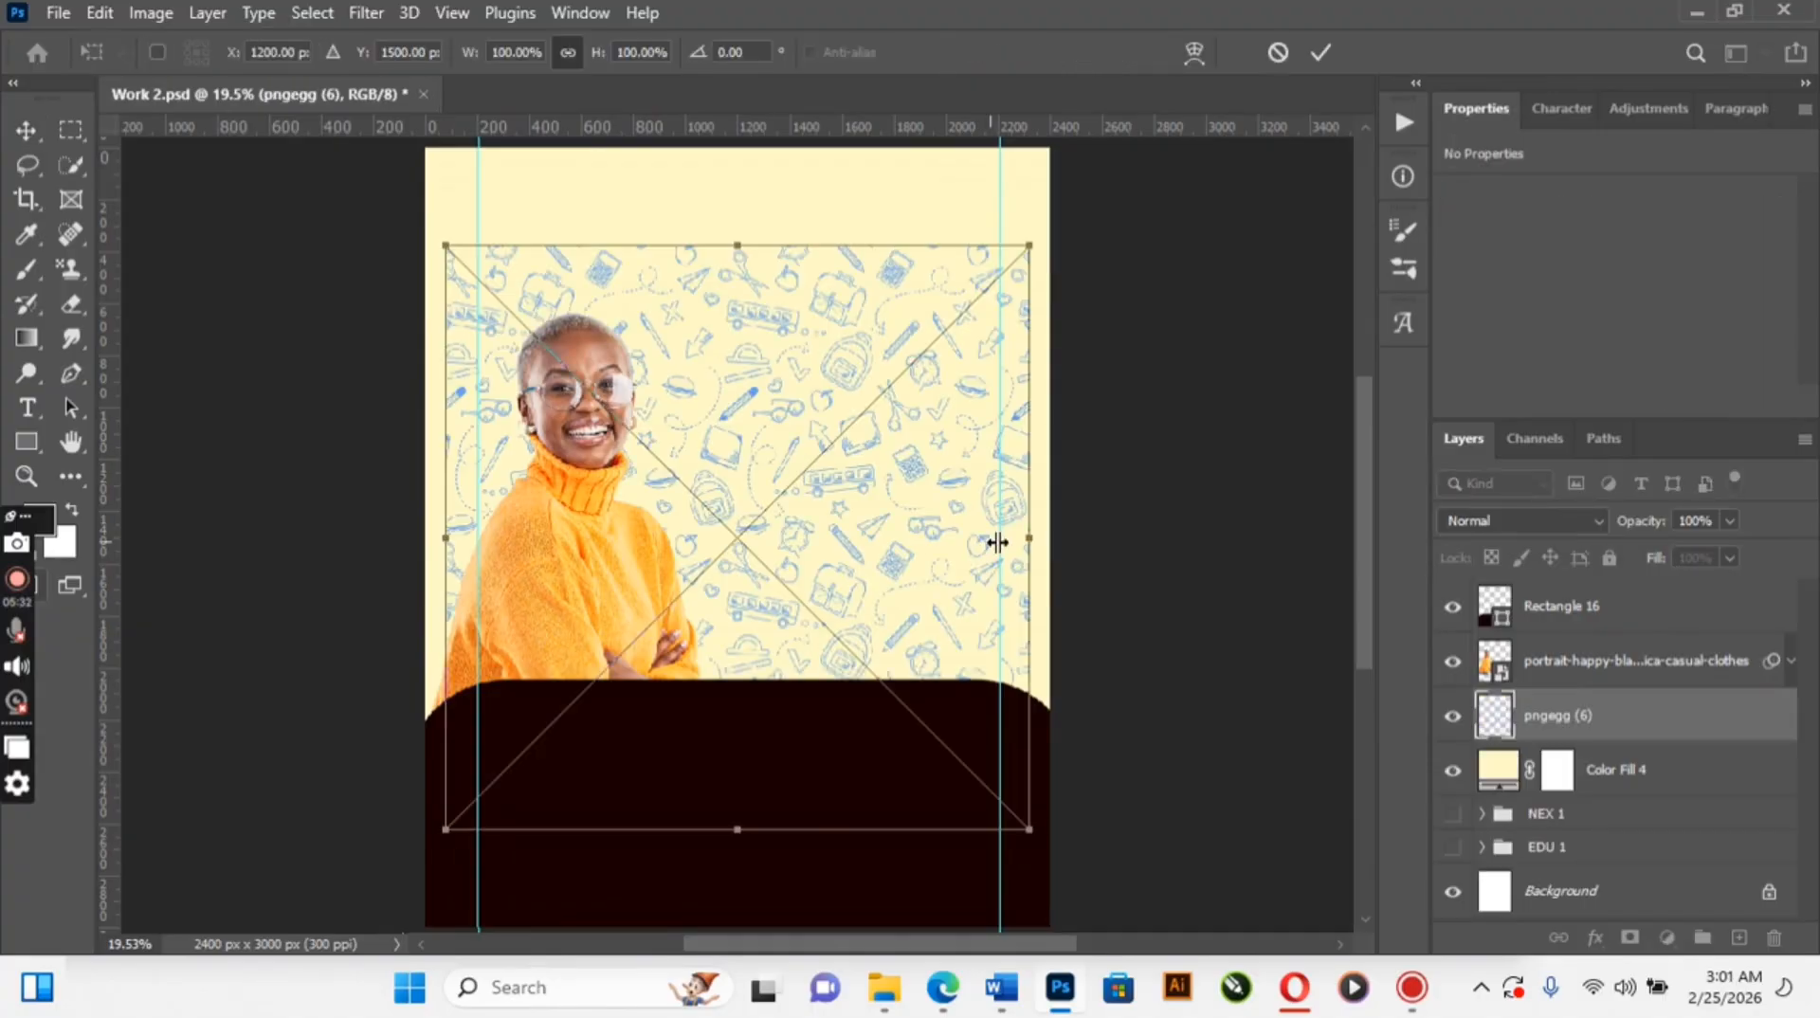
left_click_drag(1020, 541, 1153, 541)
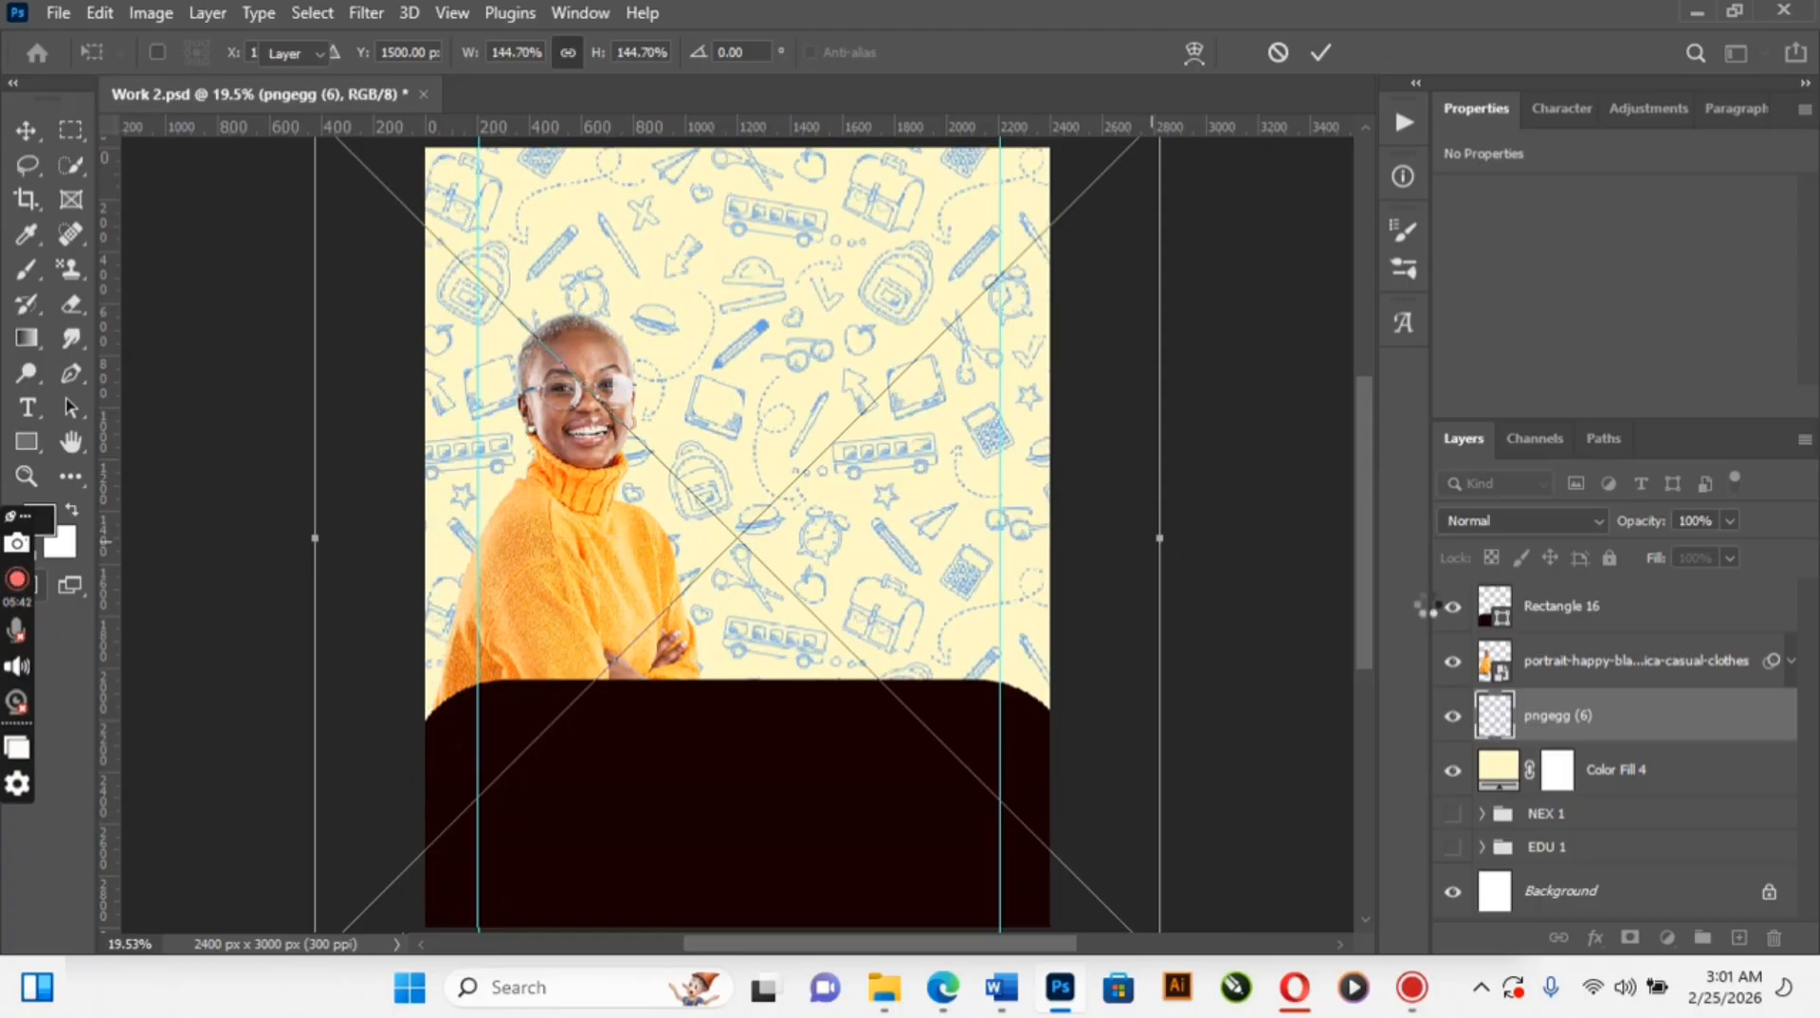
key("Return")
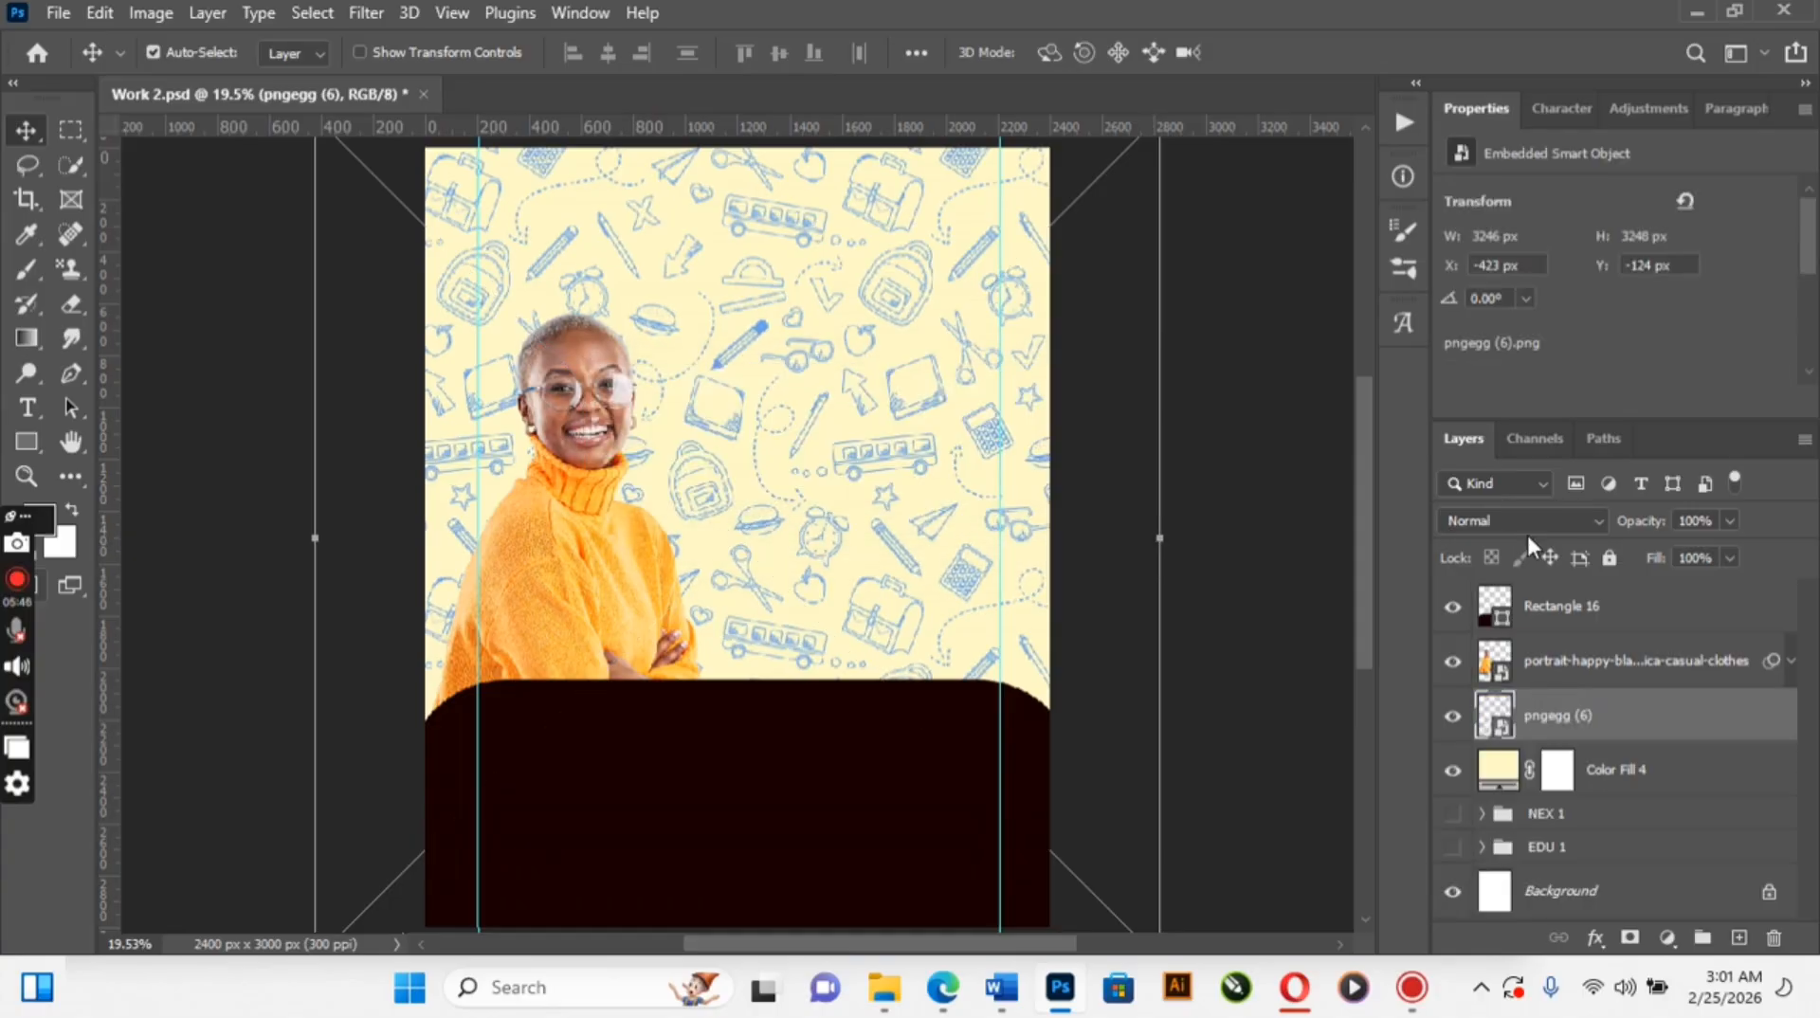
Set the doodle pattern's blending mode to Screen and its opacity to 48%
left_click(1520, 518)
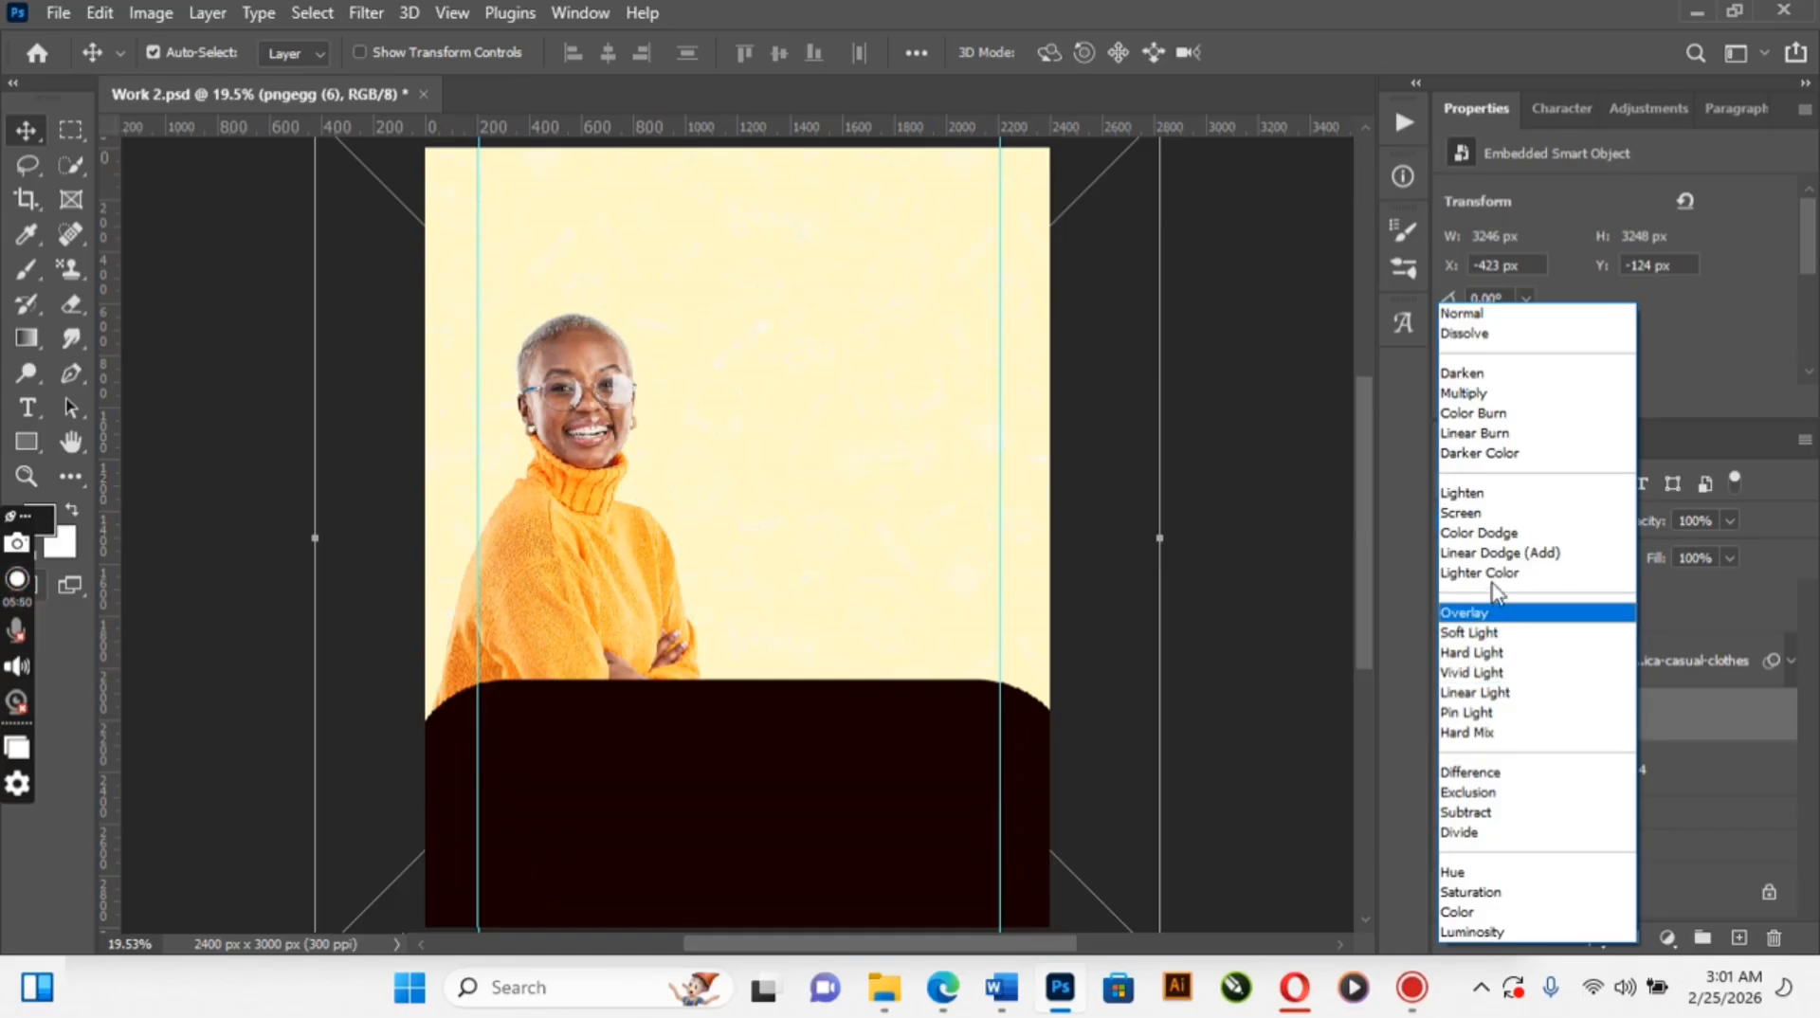
left_click(1464, 512)
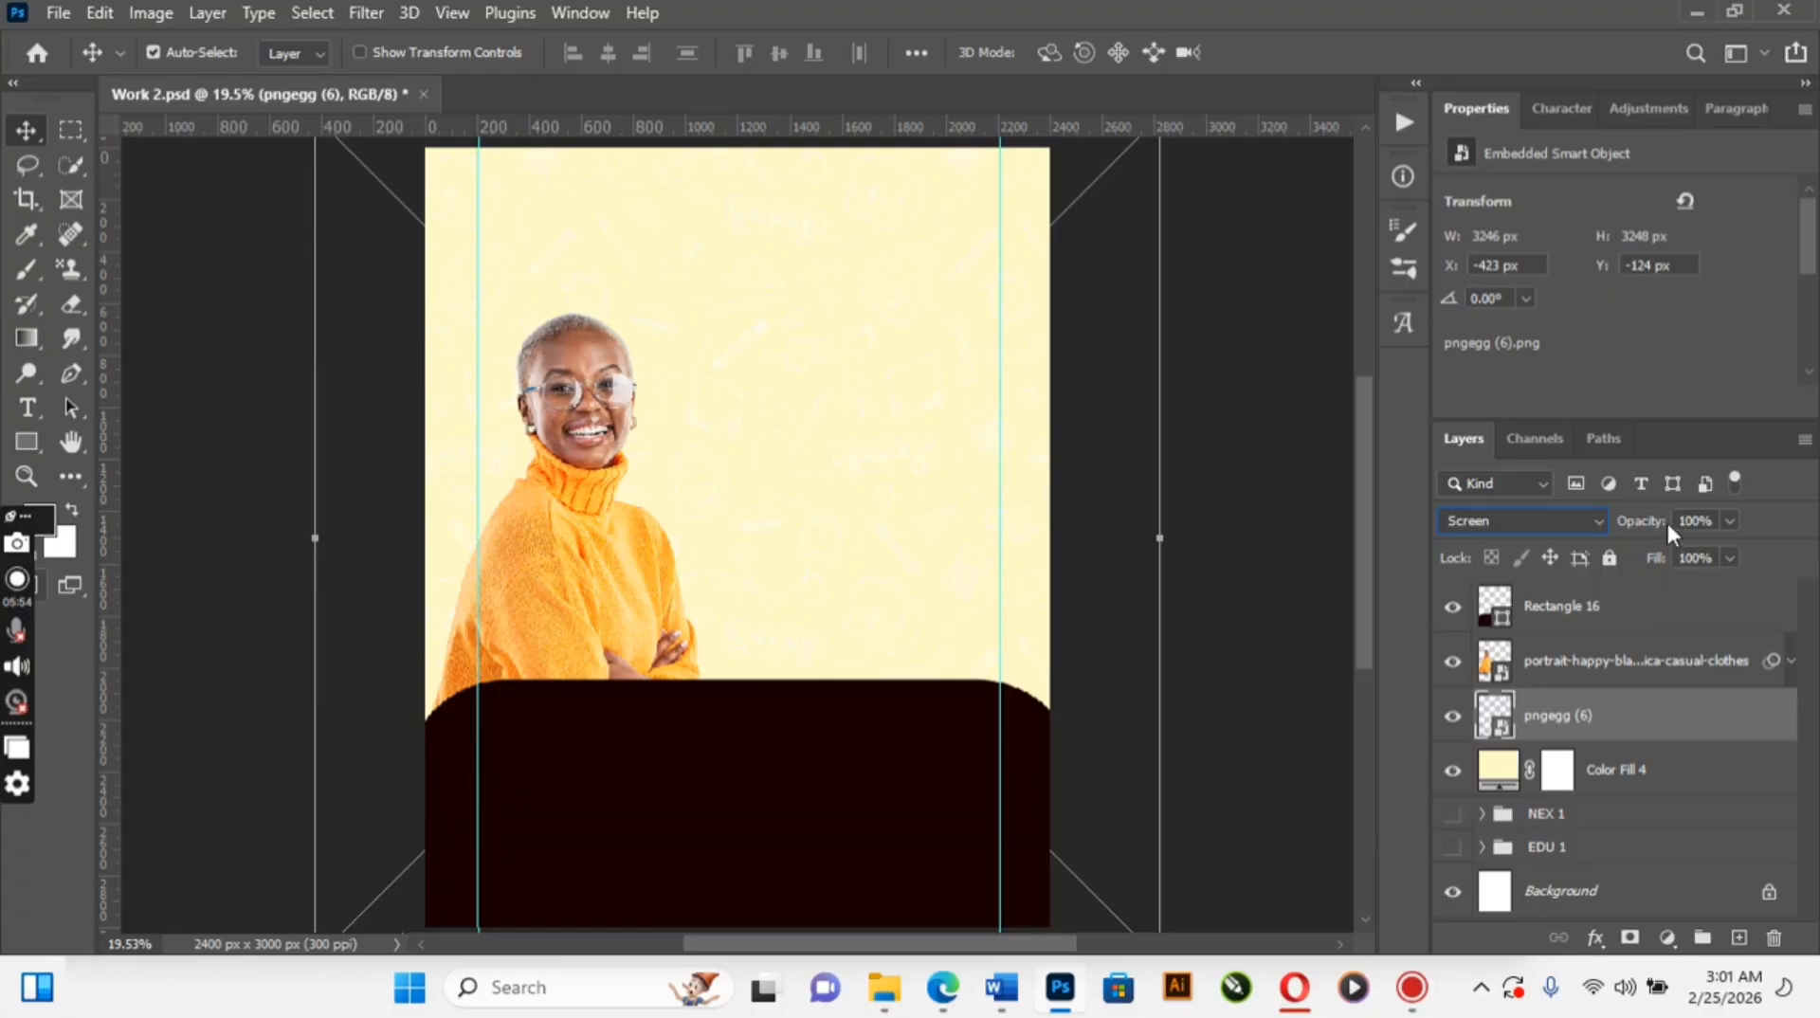
mouse_move(1663, 524)
left_mouse_down()
mouse_move(1576, 520)
mouse_move(1651, 527)
left_mouse_up()
Embed the pencil 3d icon from the AA RESOURCES > NEXUS folder and scale it to about 31%
left_click(59, 13)
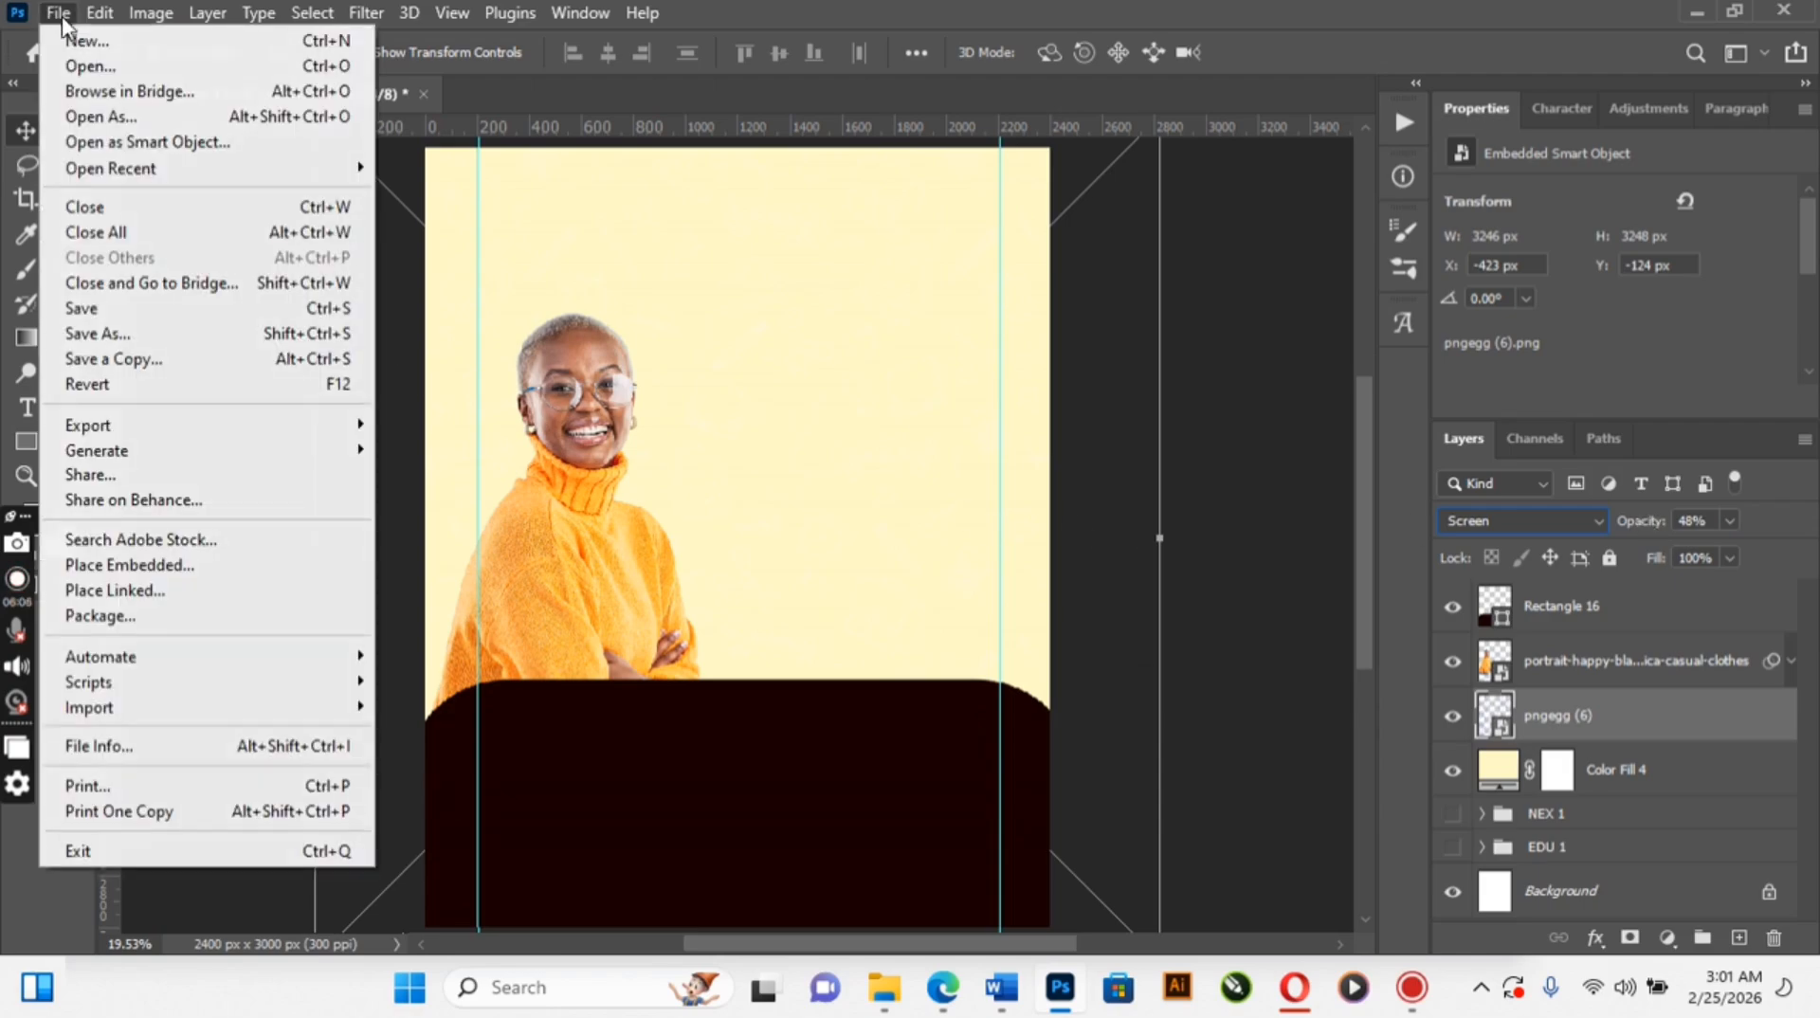
left_click(226, 571)
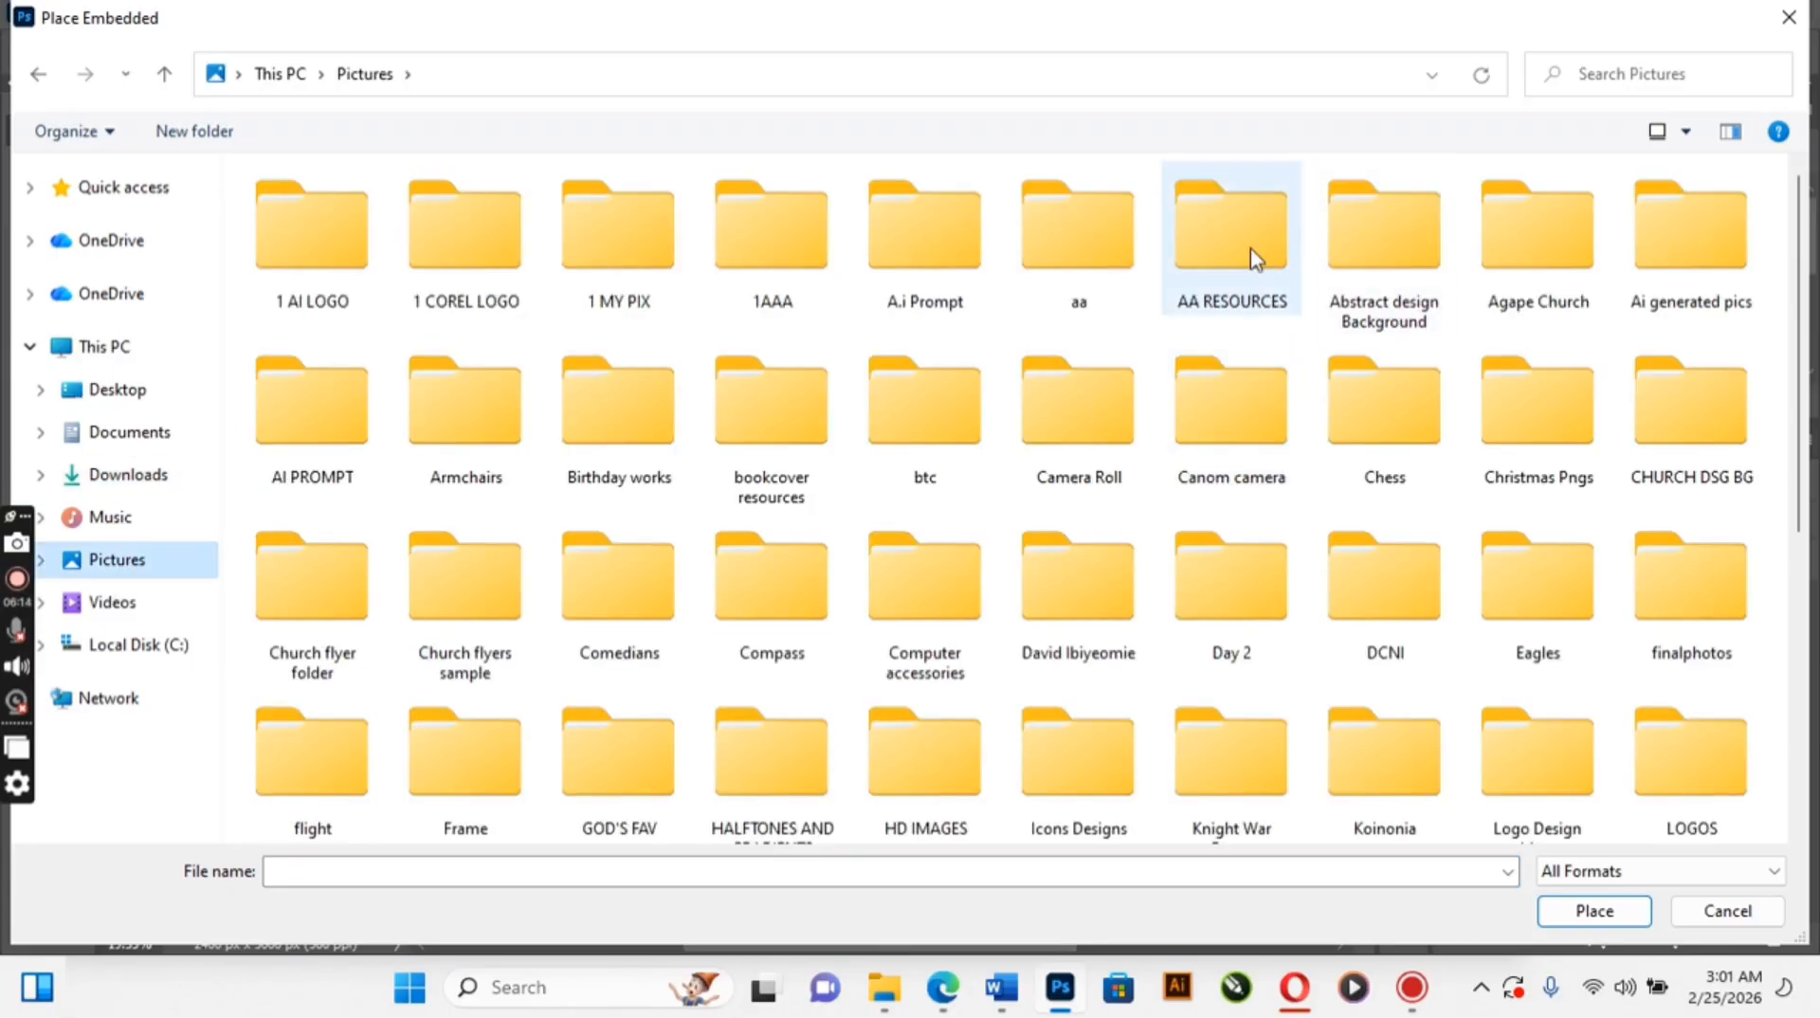
double_click(1255, 258)
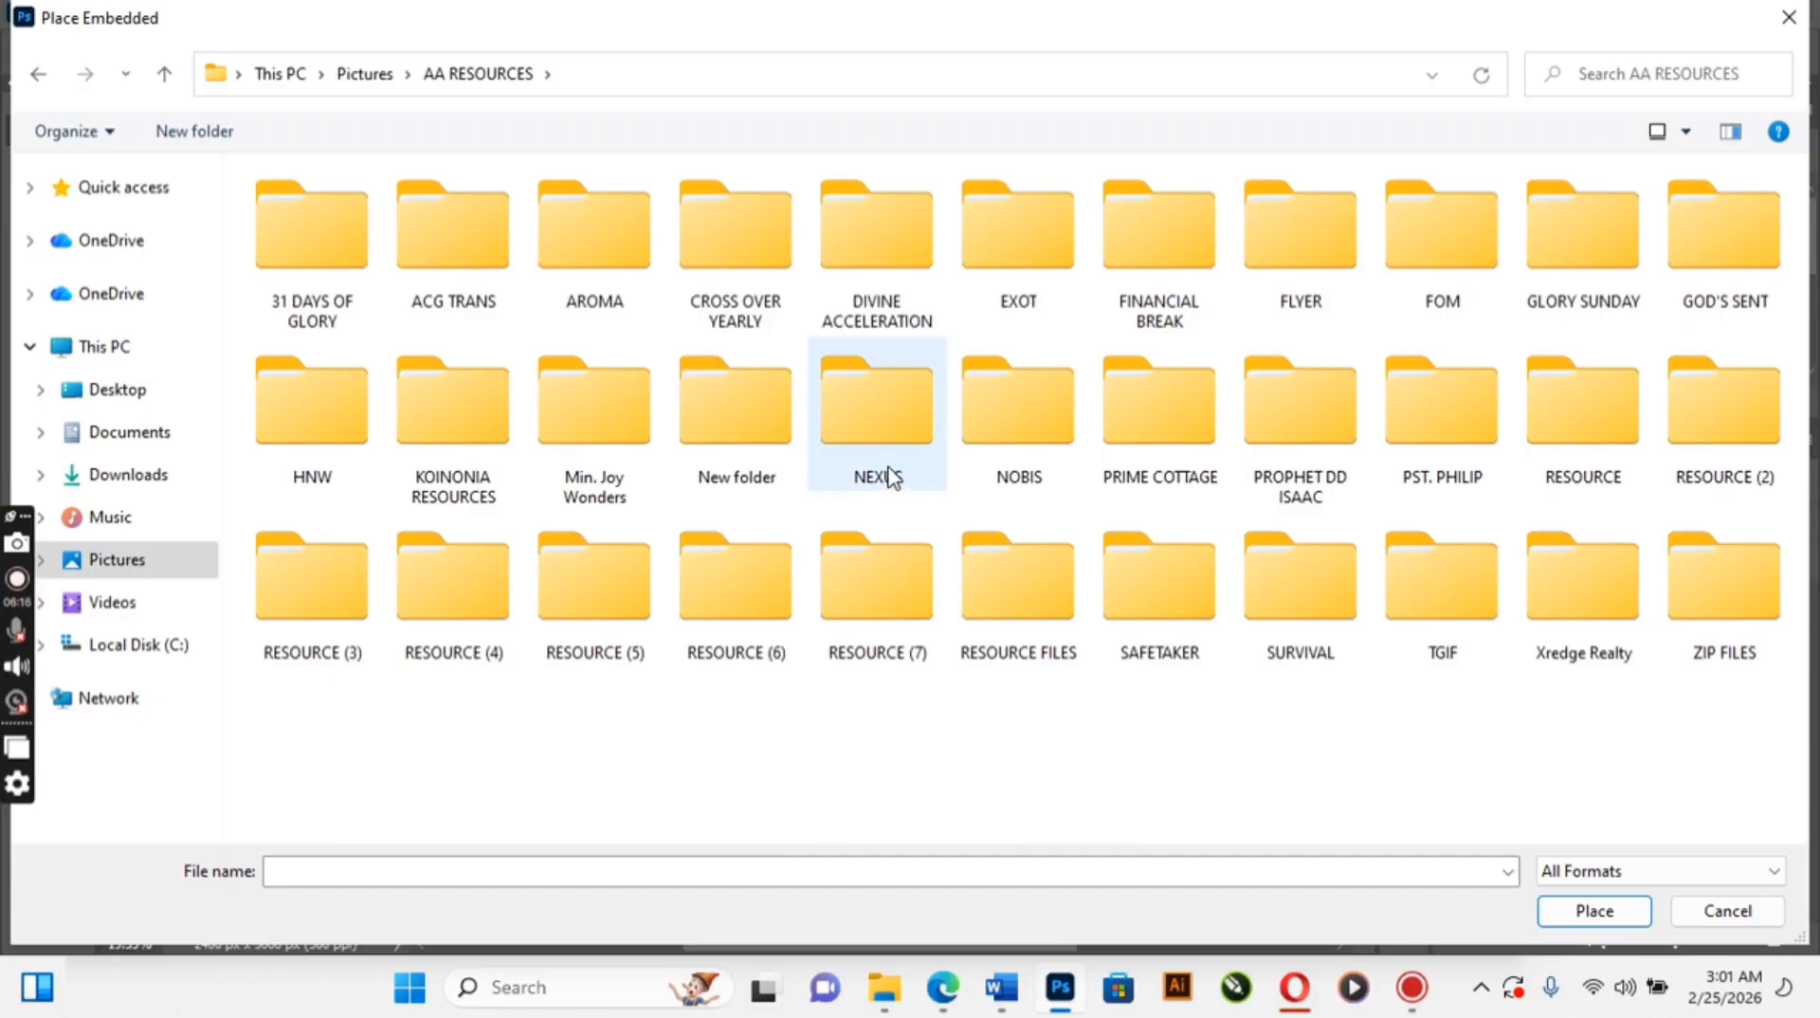
double_click(889, 474)
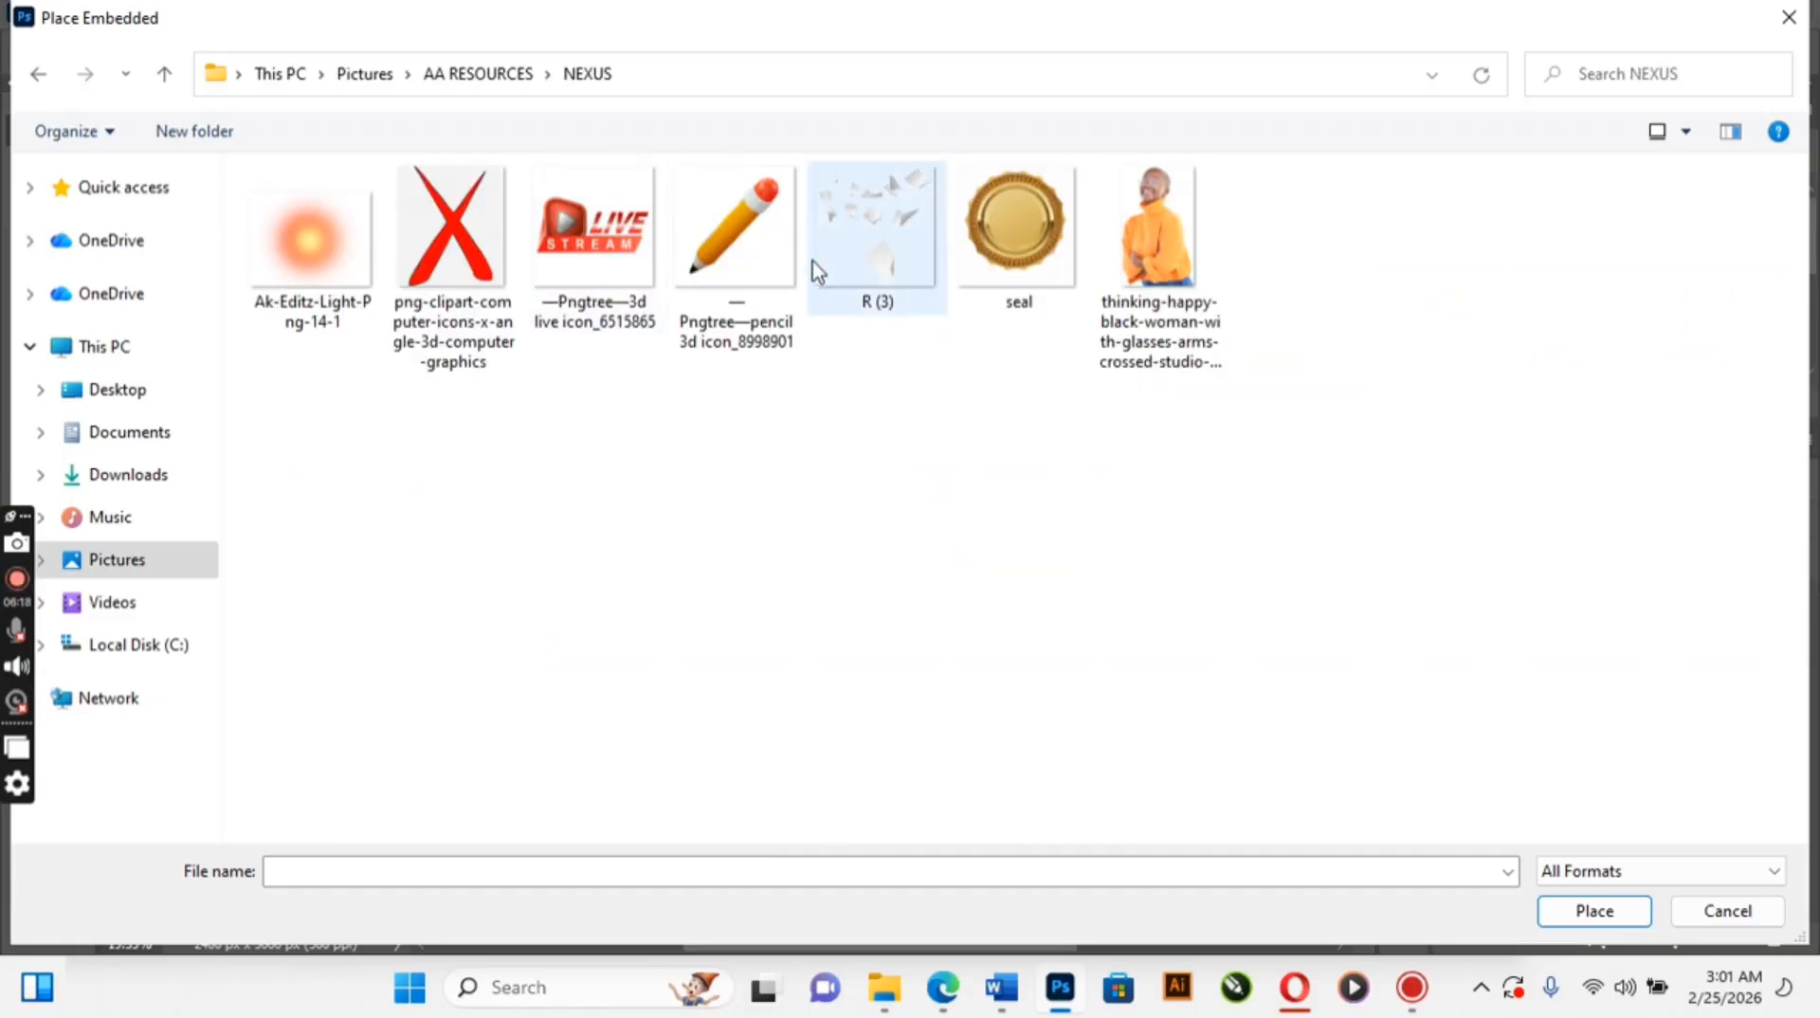
double_click(743, 275)
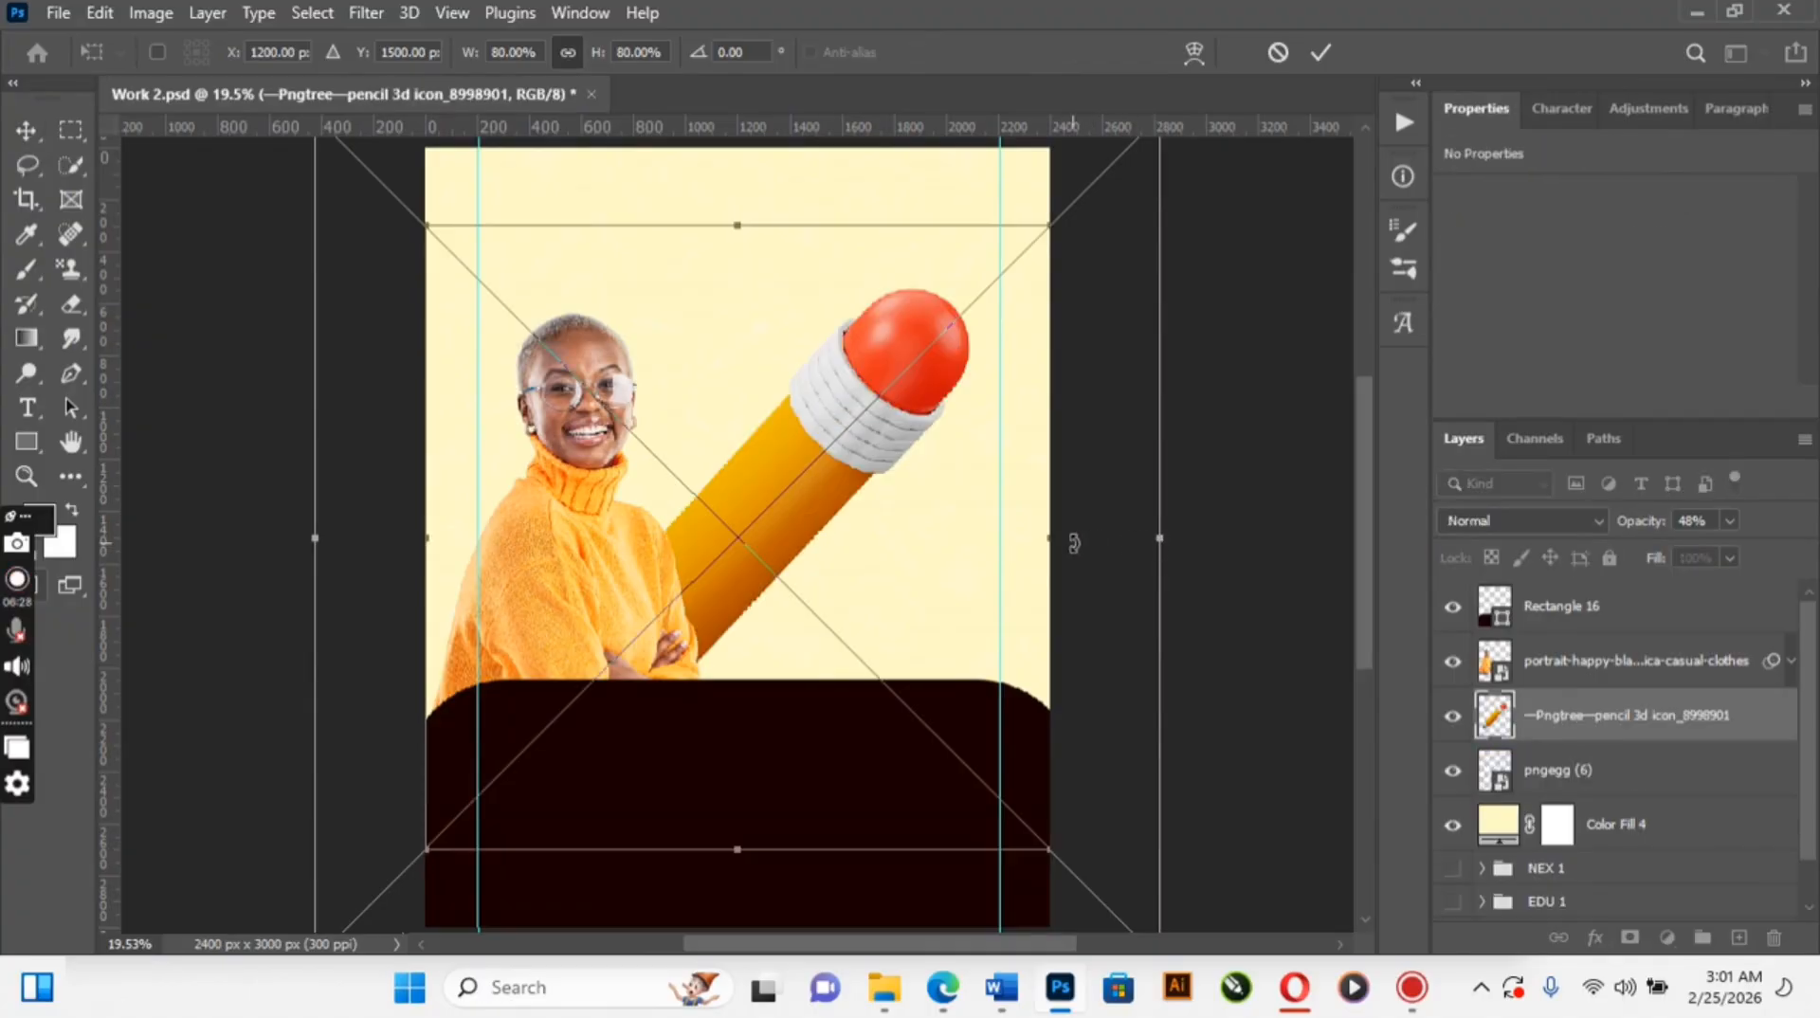
mouse_move(1058, 537)
left_mouse_down()
mouse_move(871, 533)
mouse_move(952, 582)
mouse_move(942, 560)
mouse_move(860, 544)
left_mouse_up()
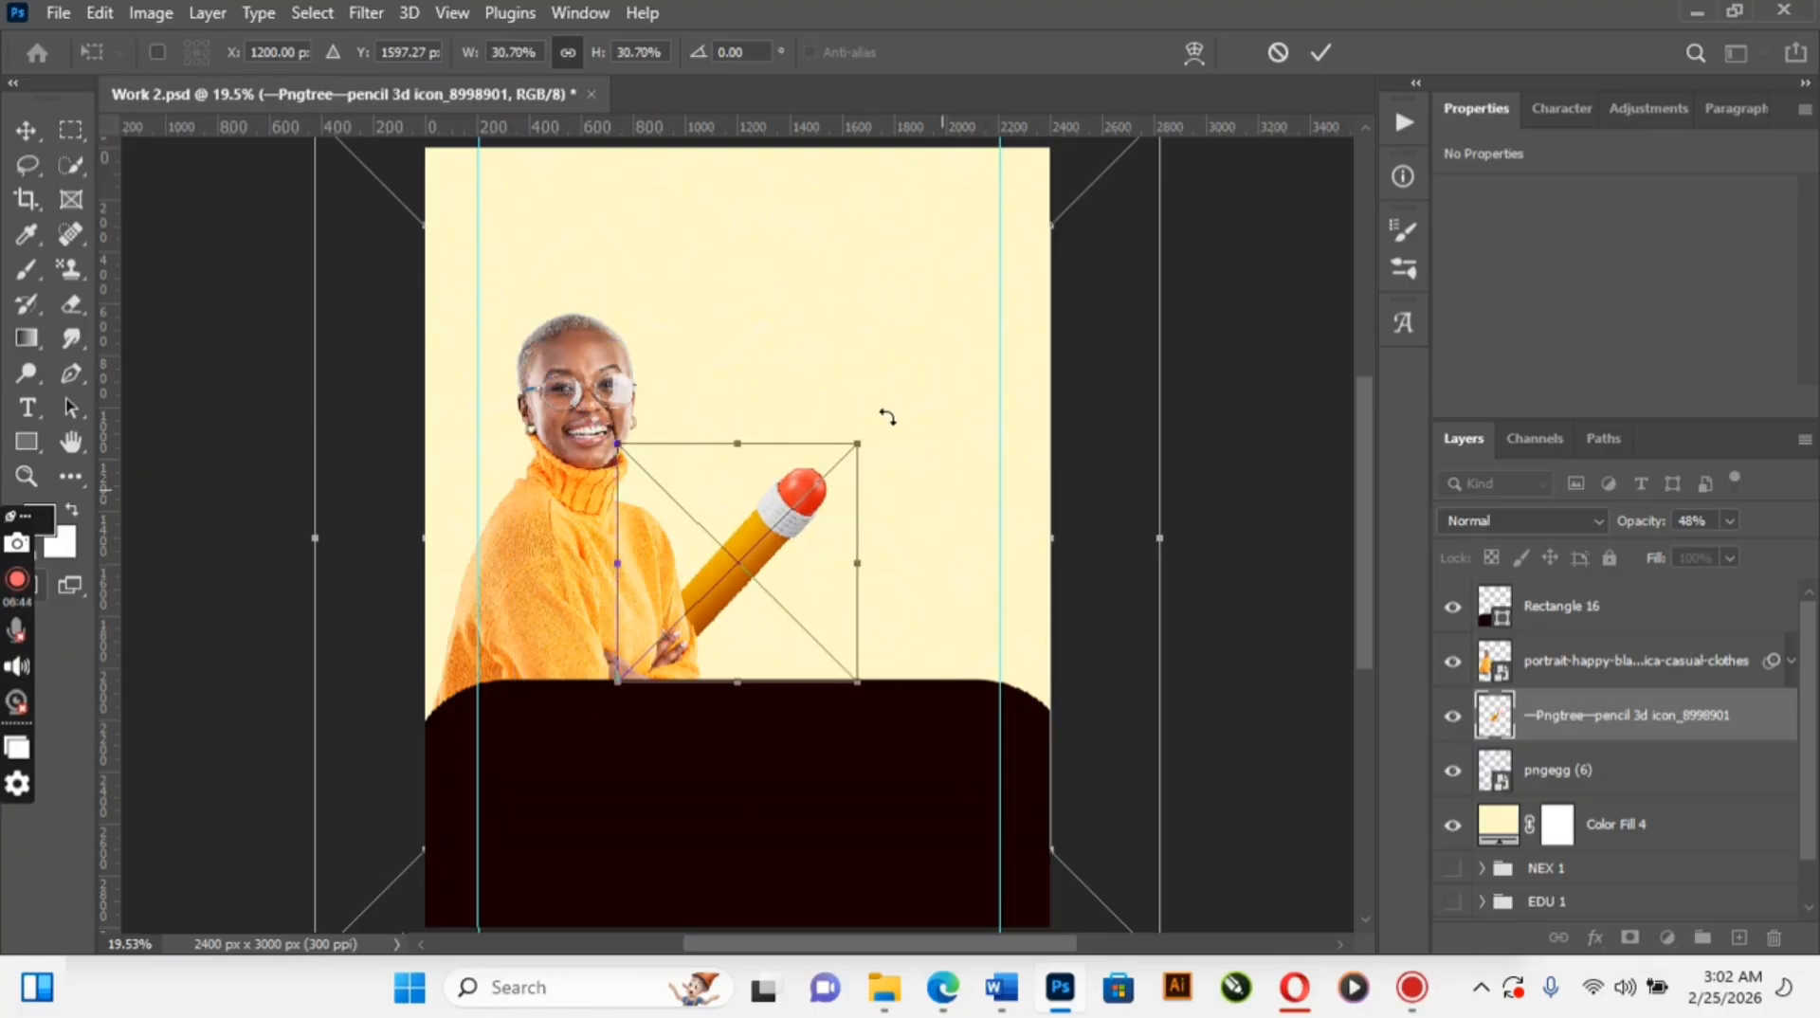
Rotate the pencil to about -51° and place it at the poster's right edge, partly behind the dark panel
mouse_move(886, 417)
left_mouse_down()
mouse_move(865, 394)
mouse_move(794, 399)
left_mouse_up()
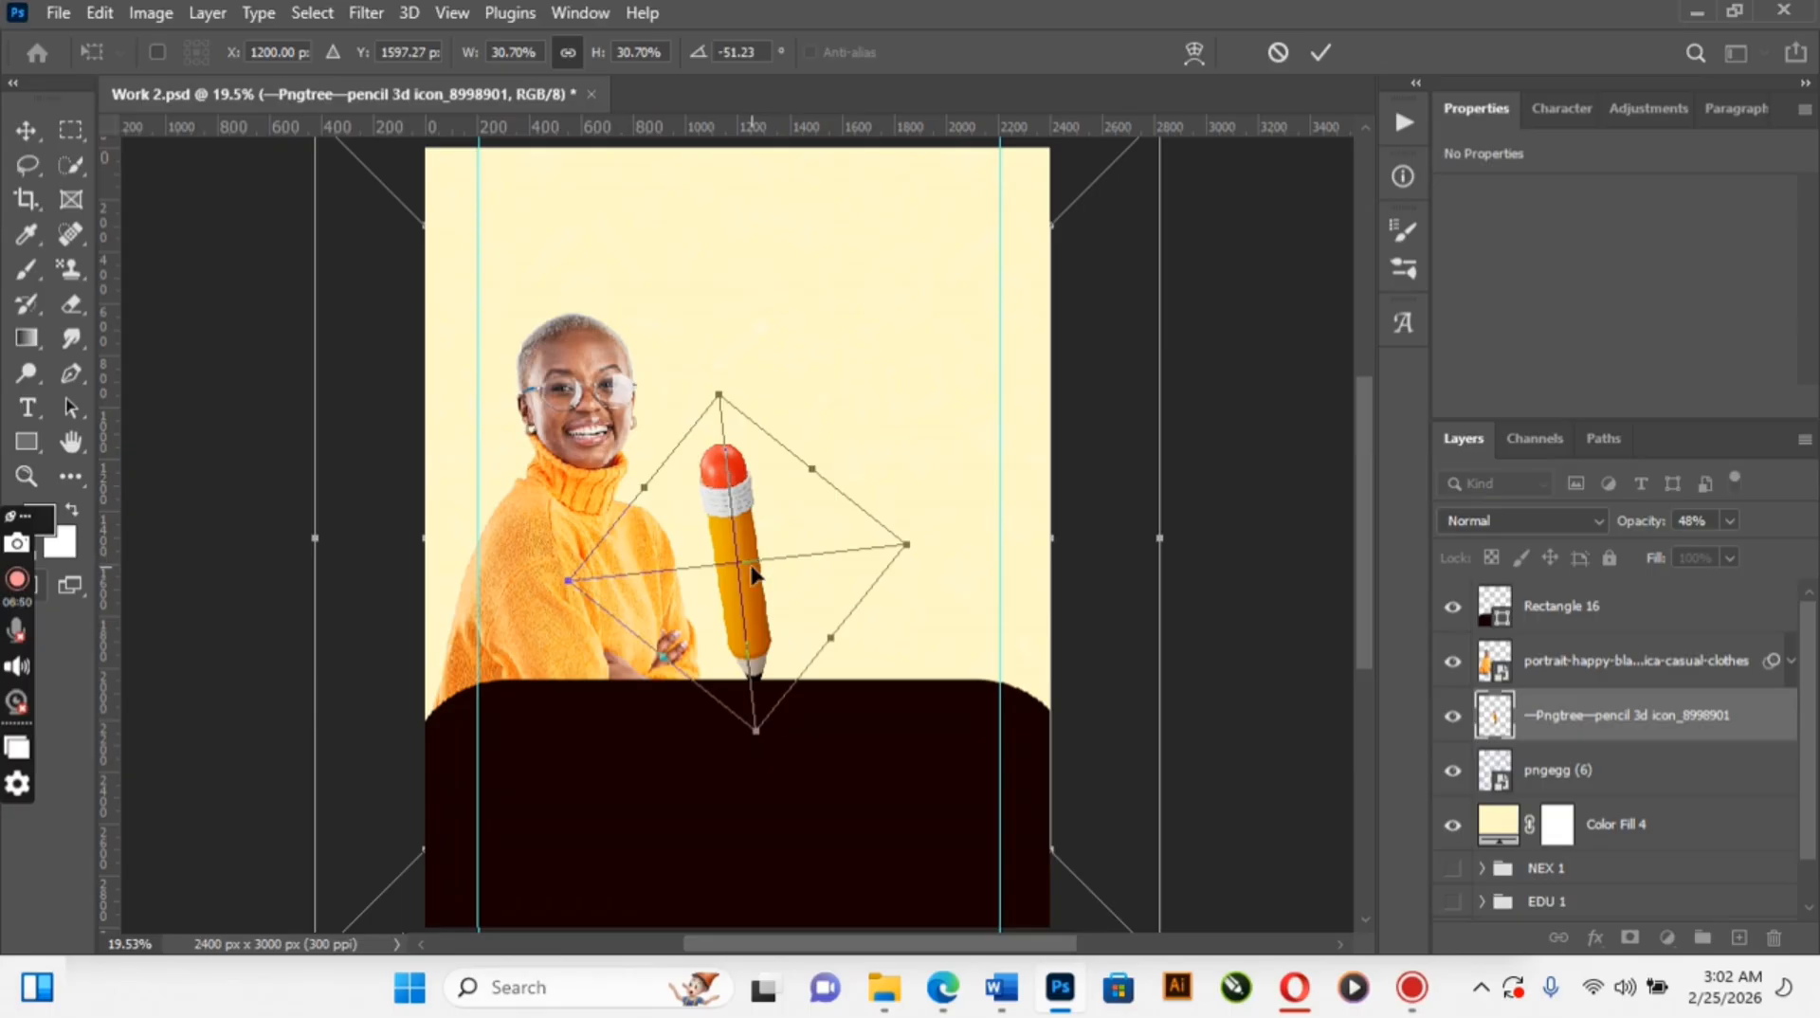
mouse_move(752, 574)
left_mouse_down()
mouse_move(1039, 664)
mouse_move(1047, 630)
left_mouse_up()
left_click_drag(1077, 439, 1102, 447)
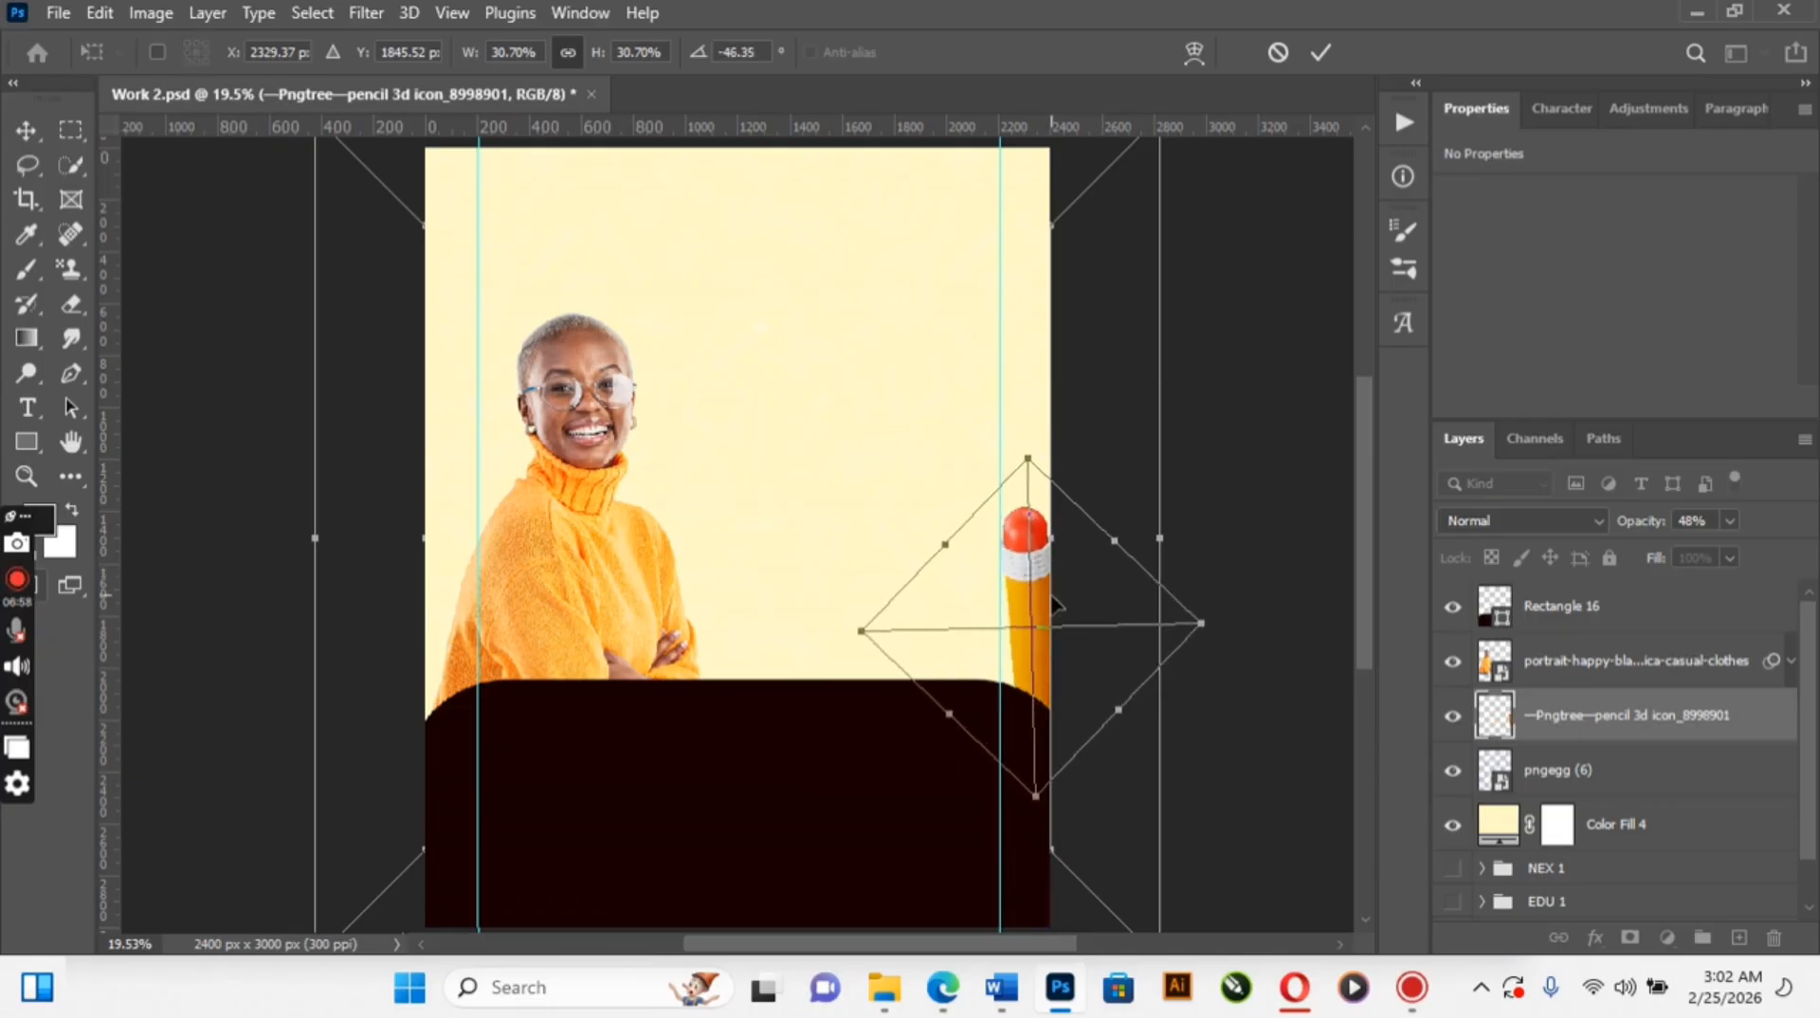
left_click_drag(1039, 618, 1054, 601)
left_click_drag(1088, 461, 1083, 457)
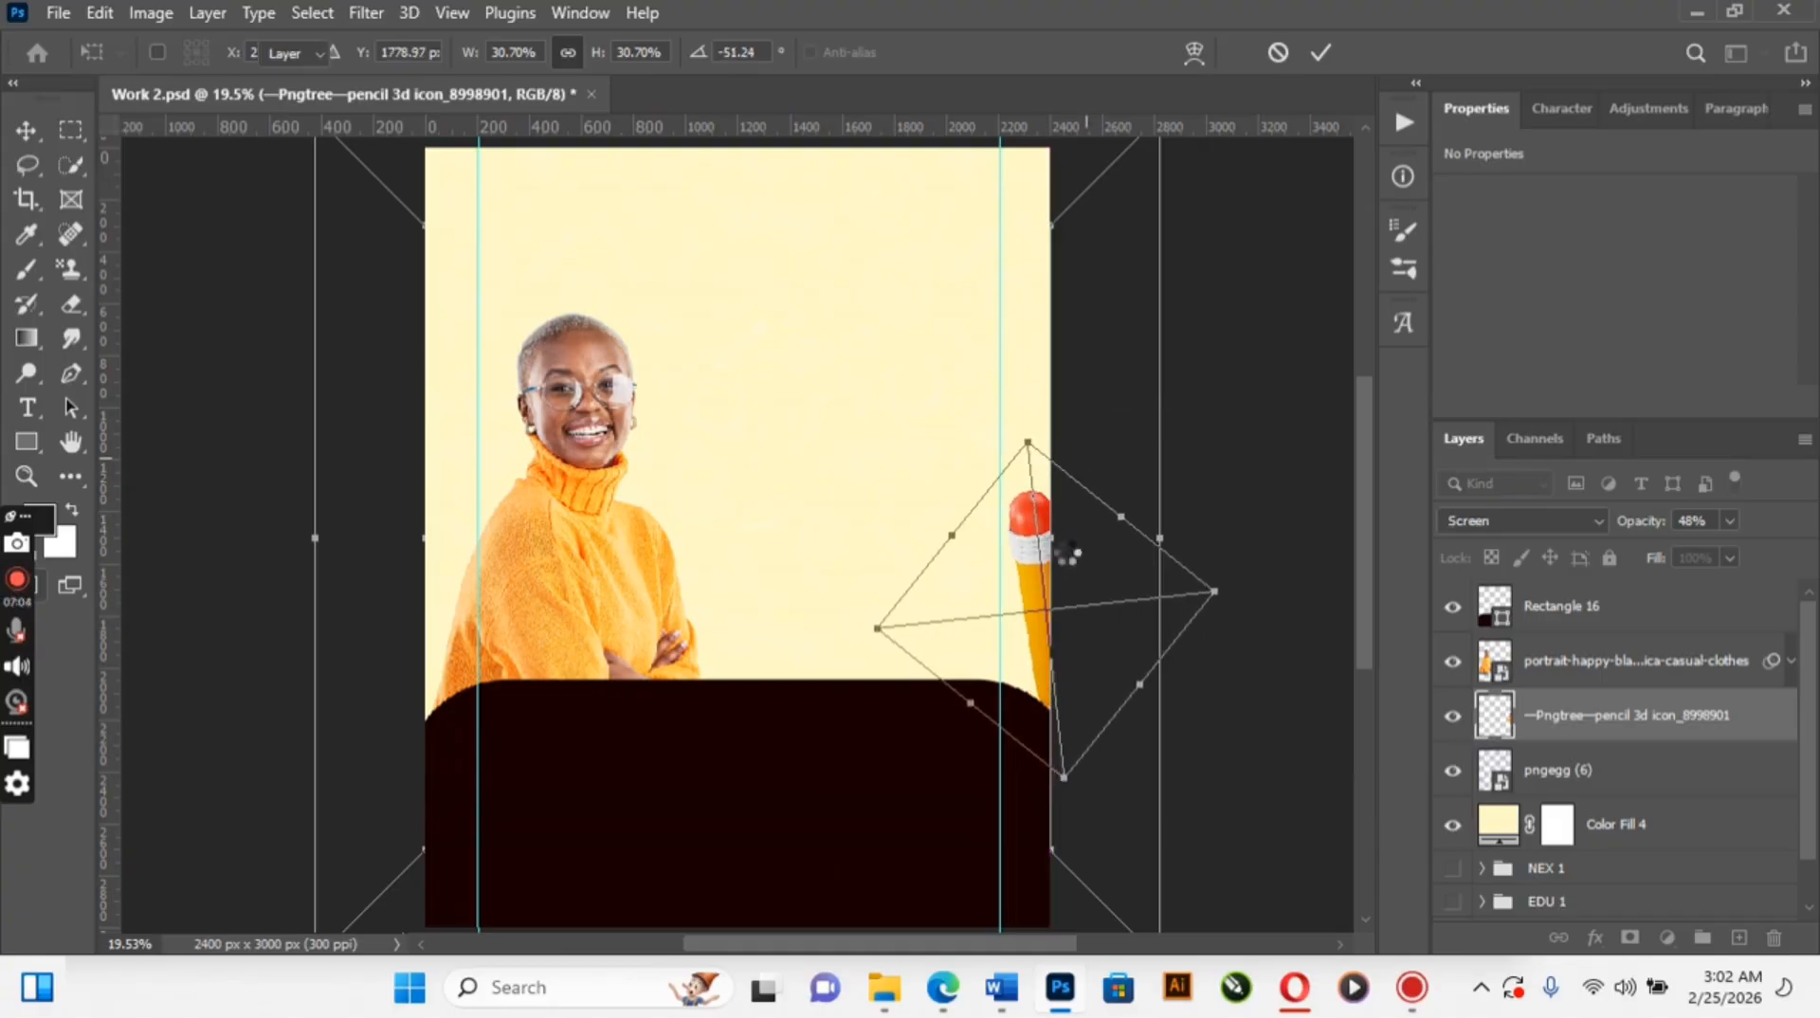
key("Return")
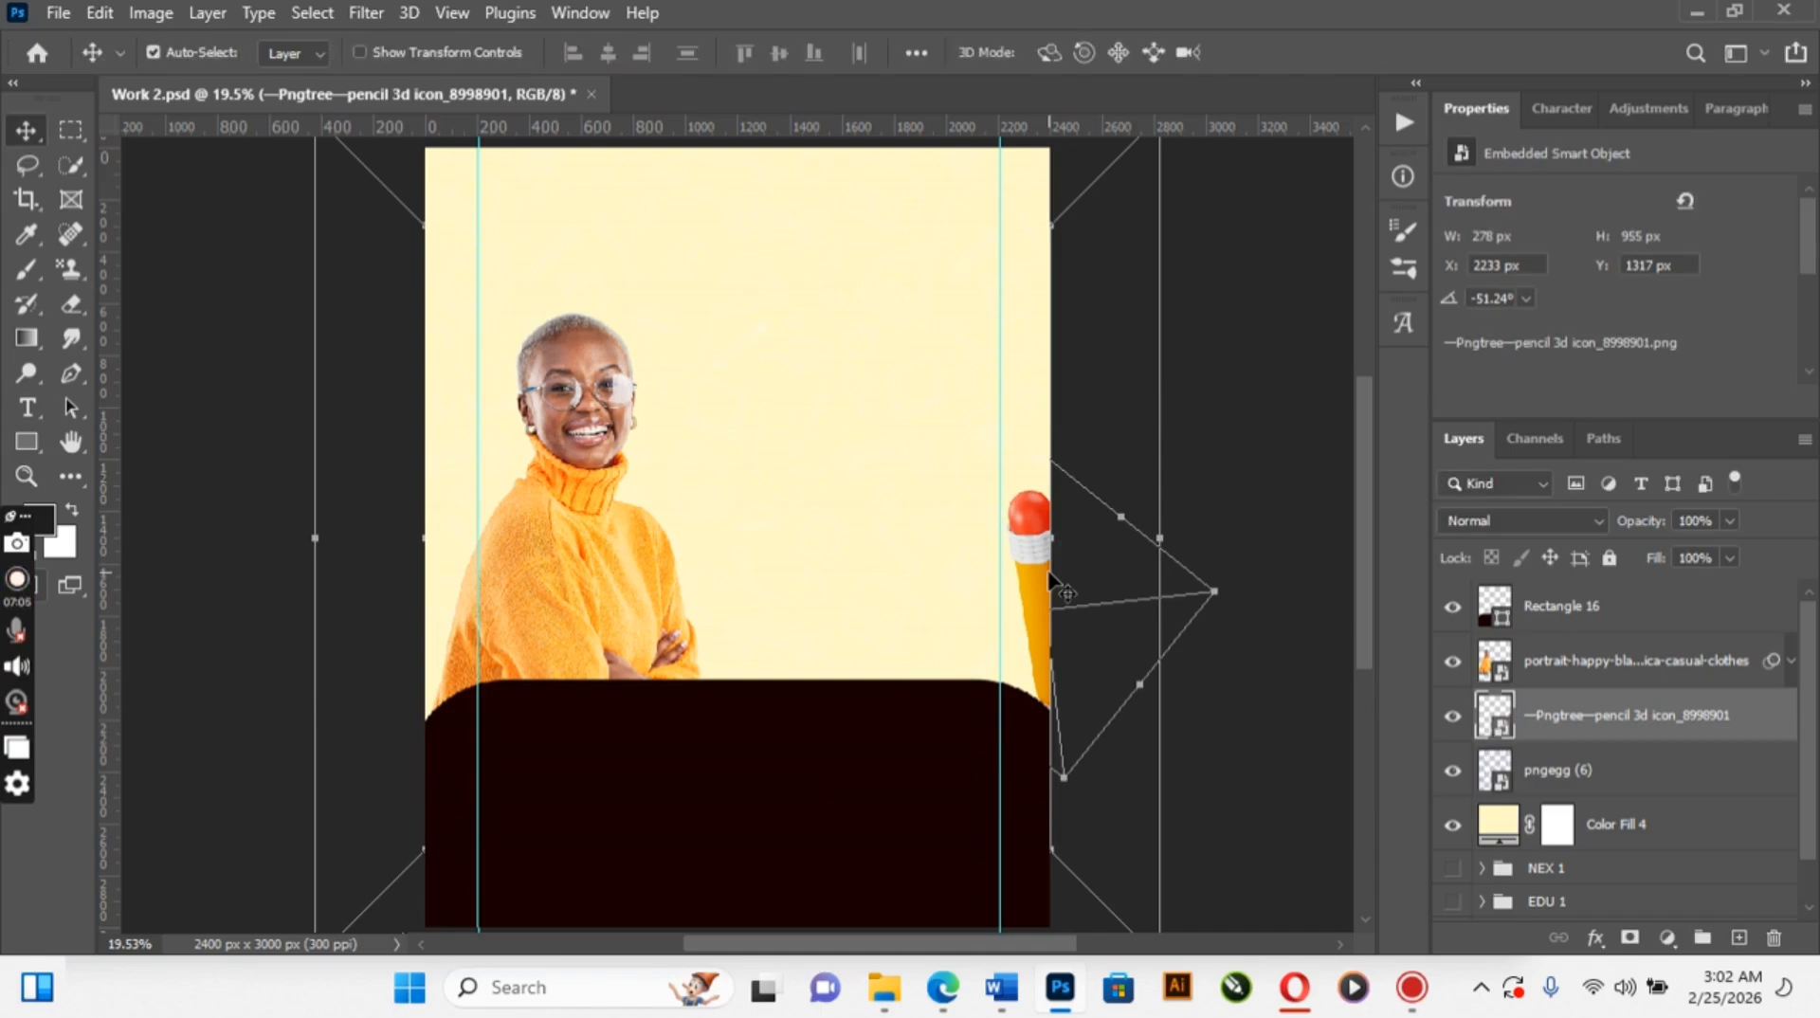
Duplicate the pencil behind the portrait, scale the copy to about 63% and rotate it to about 172°, eraser end off the left edge
mouse_move(1048, 575)
left_mouse_down()
mouse_move(967, 561)
mouse_move(635, 589)
mouse_move(630, 464)
left_mouse_up()
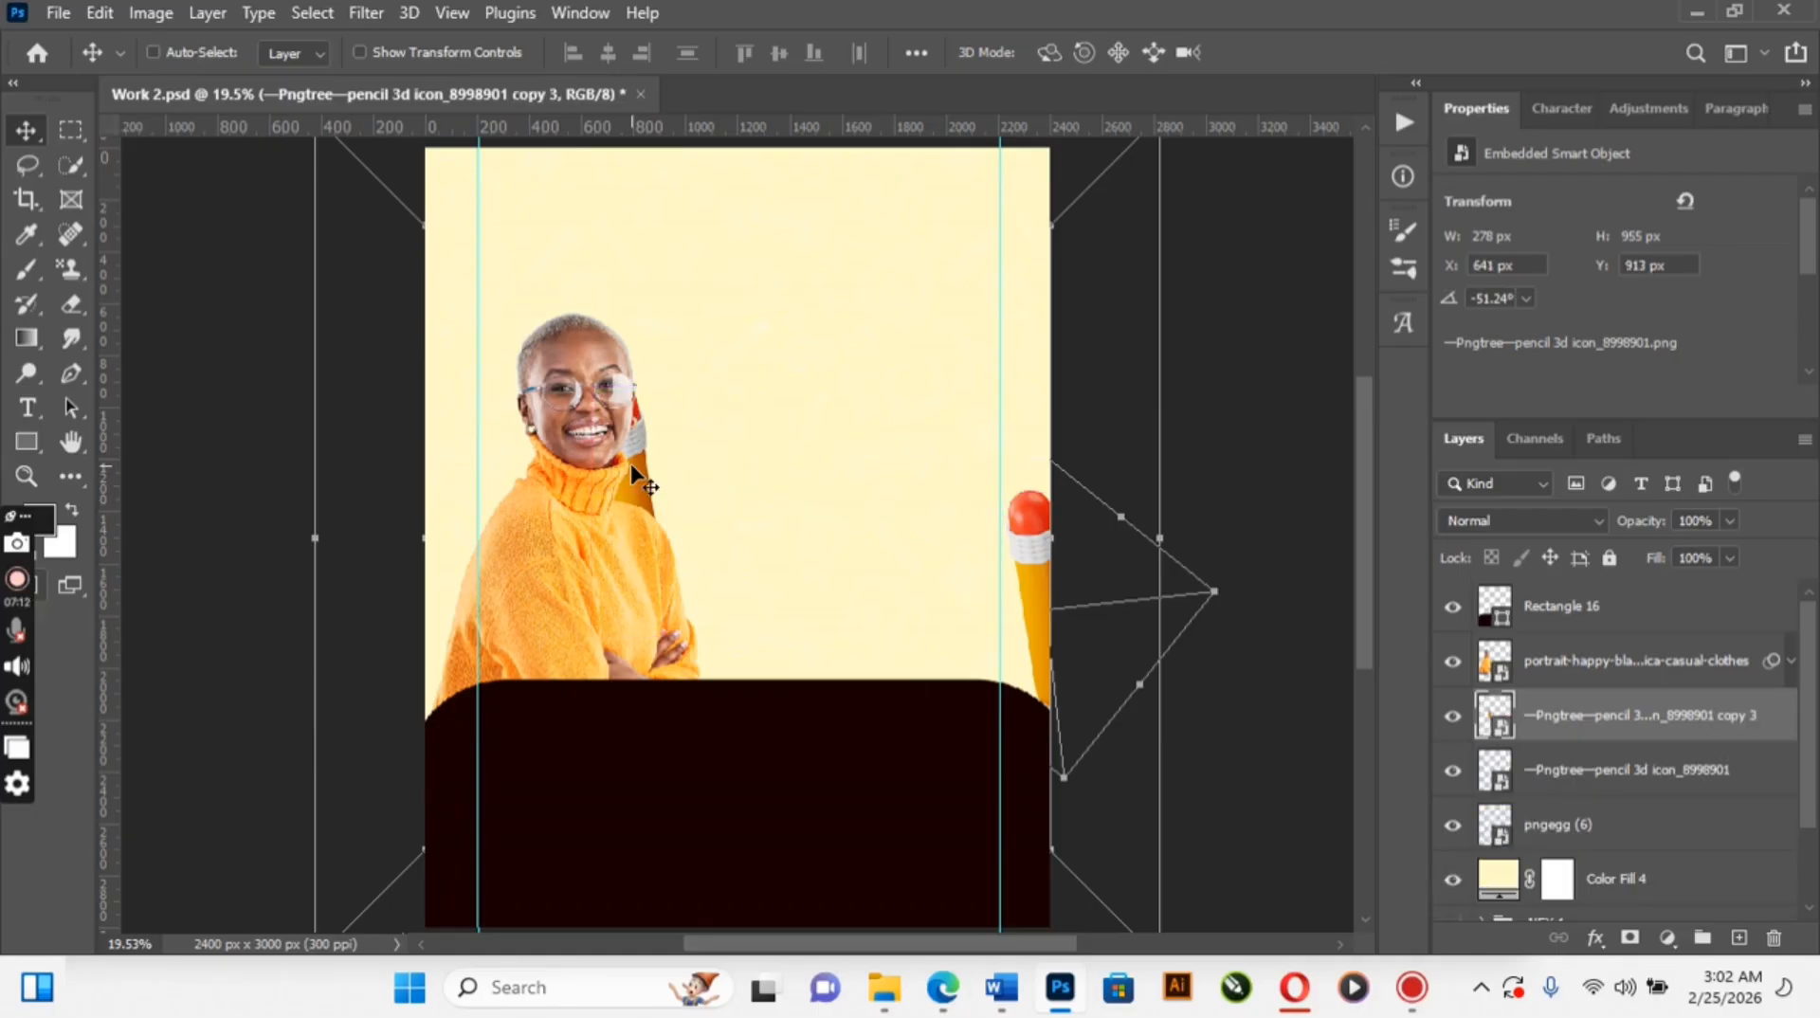
key("ctrl+t")
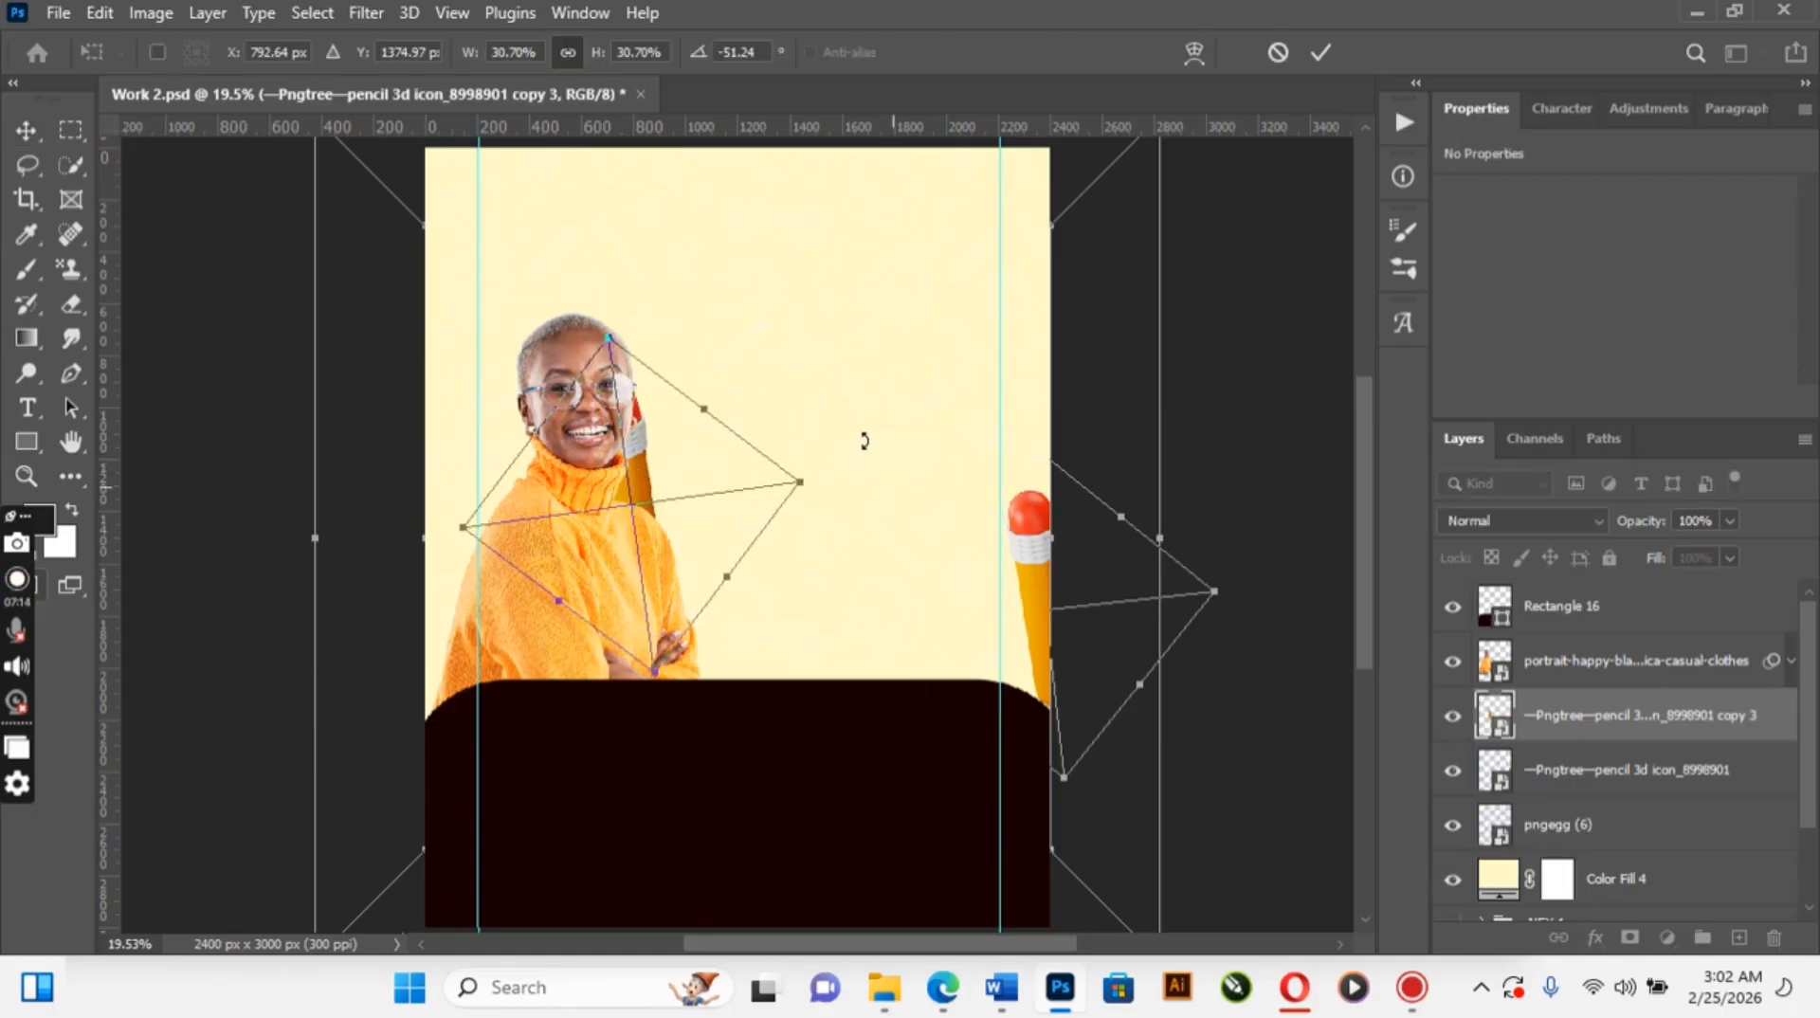
mouse_move(865, 441)
left_mouse_down()
mouse_move(727, 268)
mouse_move(713, 220)
mouse_move(423, 267)
left_mouse_up()
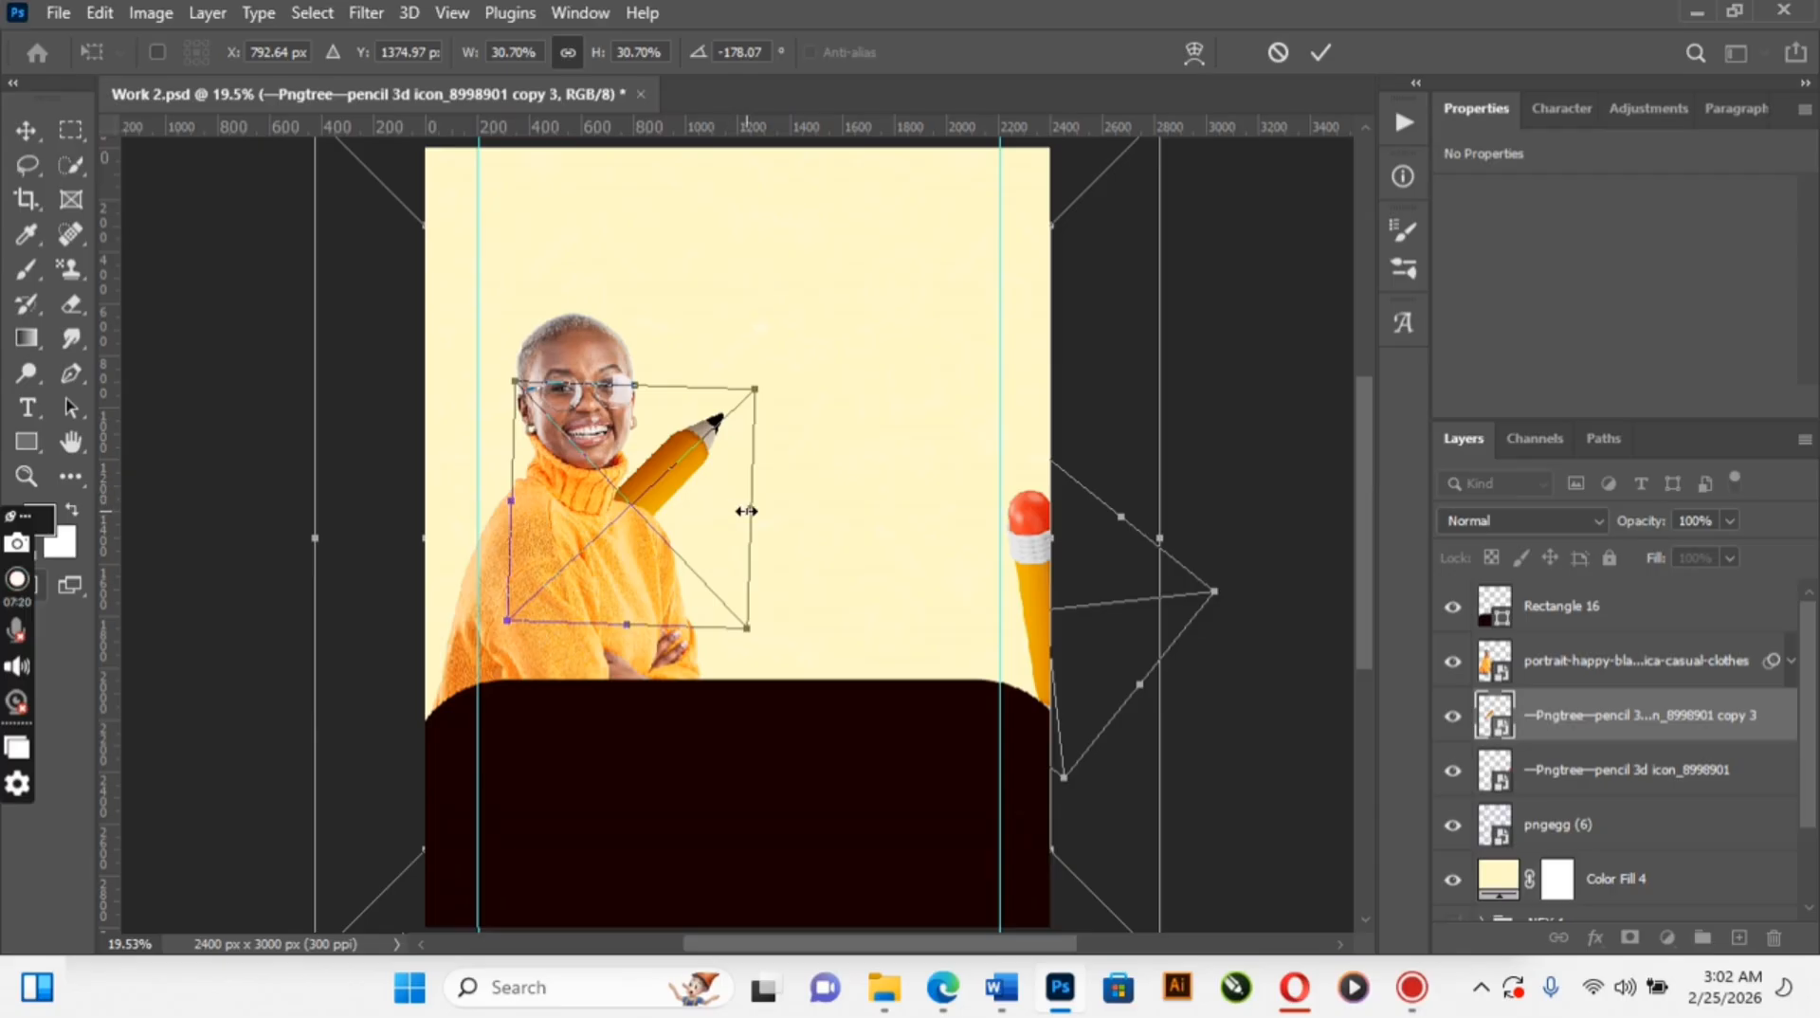
left_click_drag(755, 511, 873, 497)
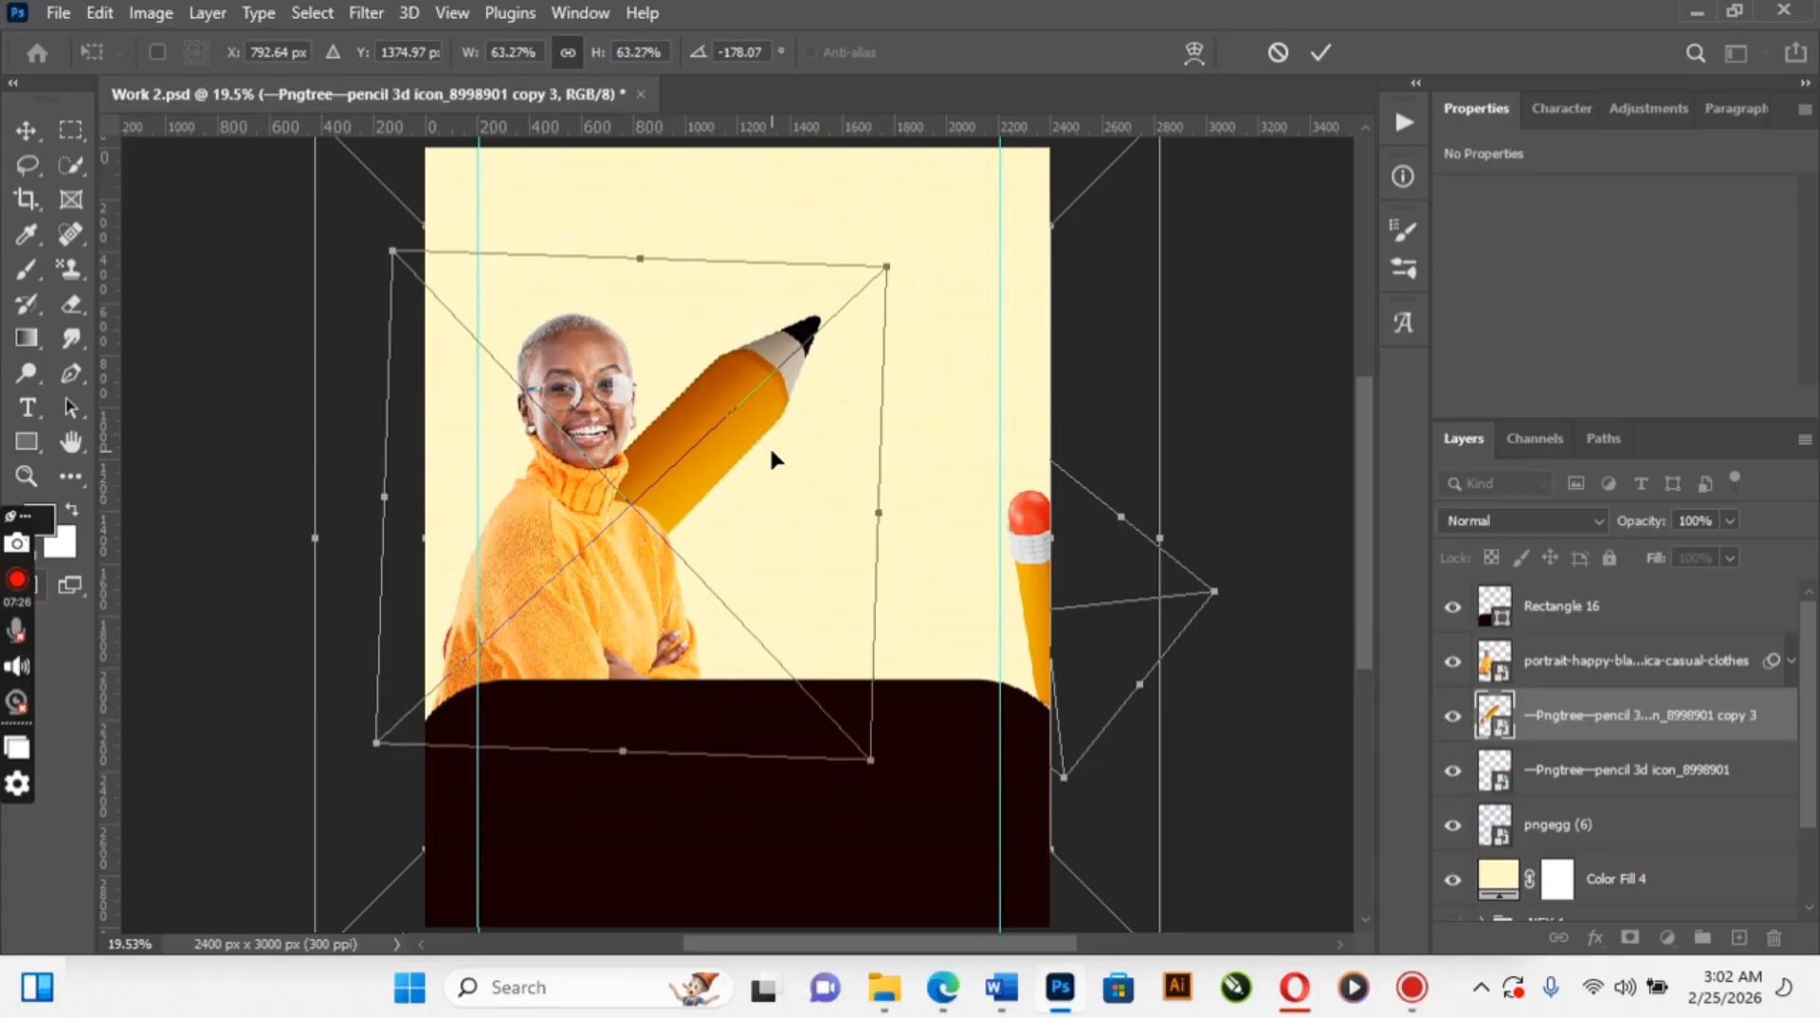
mouse_move(772, 458)
left_mouse_down()
mouse_move(673, 428)
mouse_move(637, 437)
mouse_move(771, 418)
mouse_move(770, 398)
mouse_move(686, 402)
mouse_move(685, 420)
left_mouse_up()
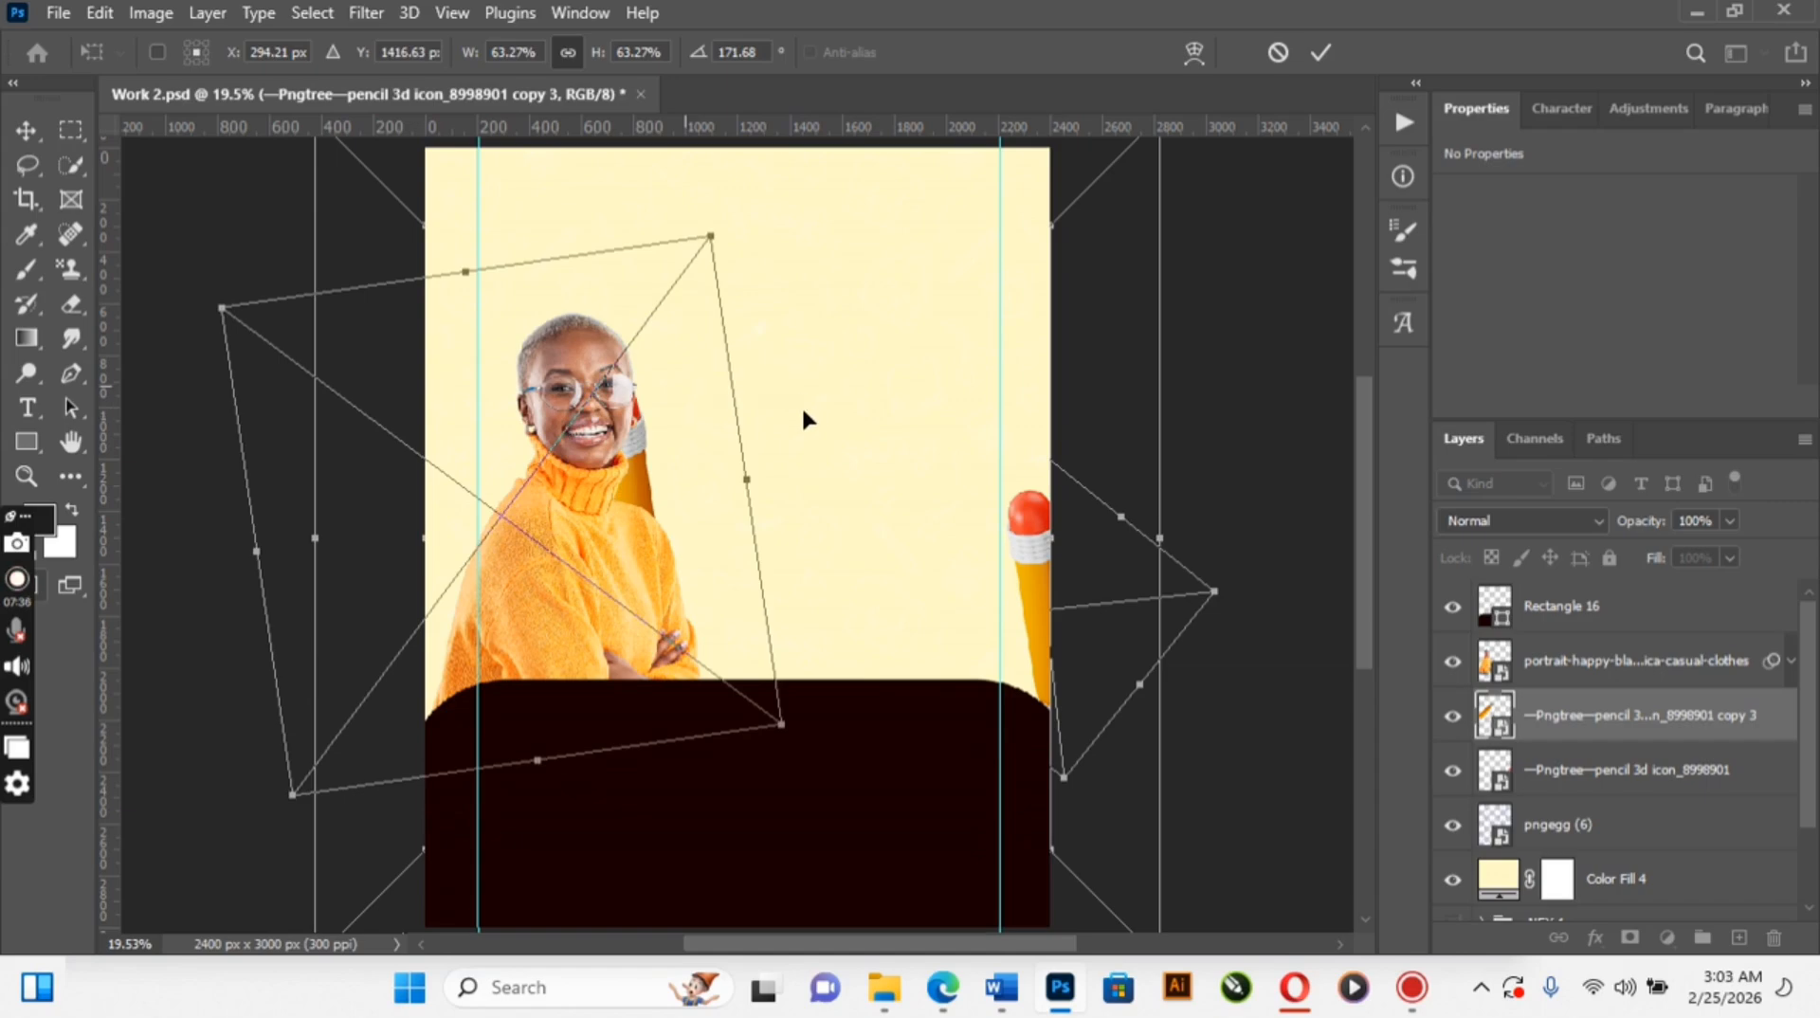
mouse_move(616, 526)
left_mouse_down()
mouse_move(647, 515)
mouse_move(628, 529)
left_mouse_up()
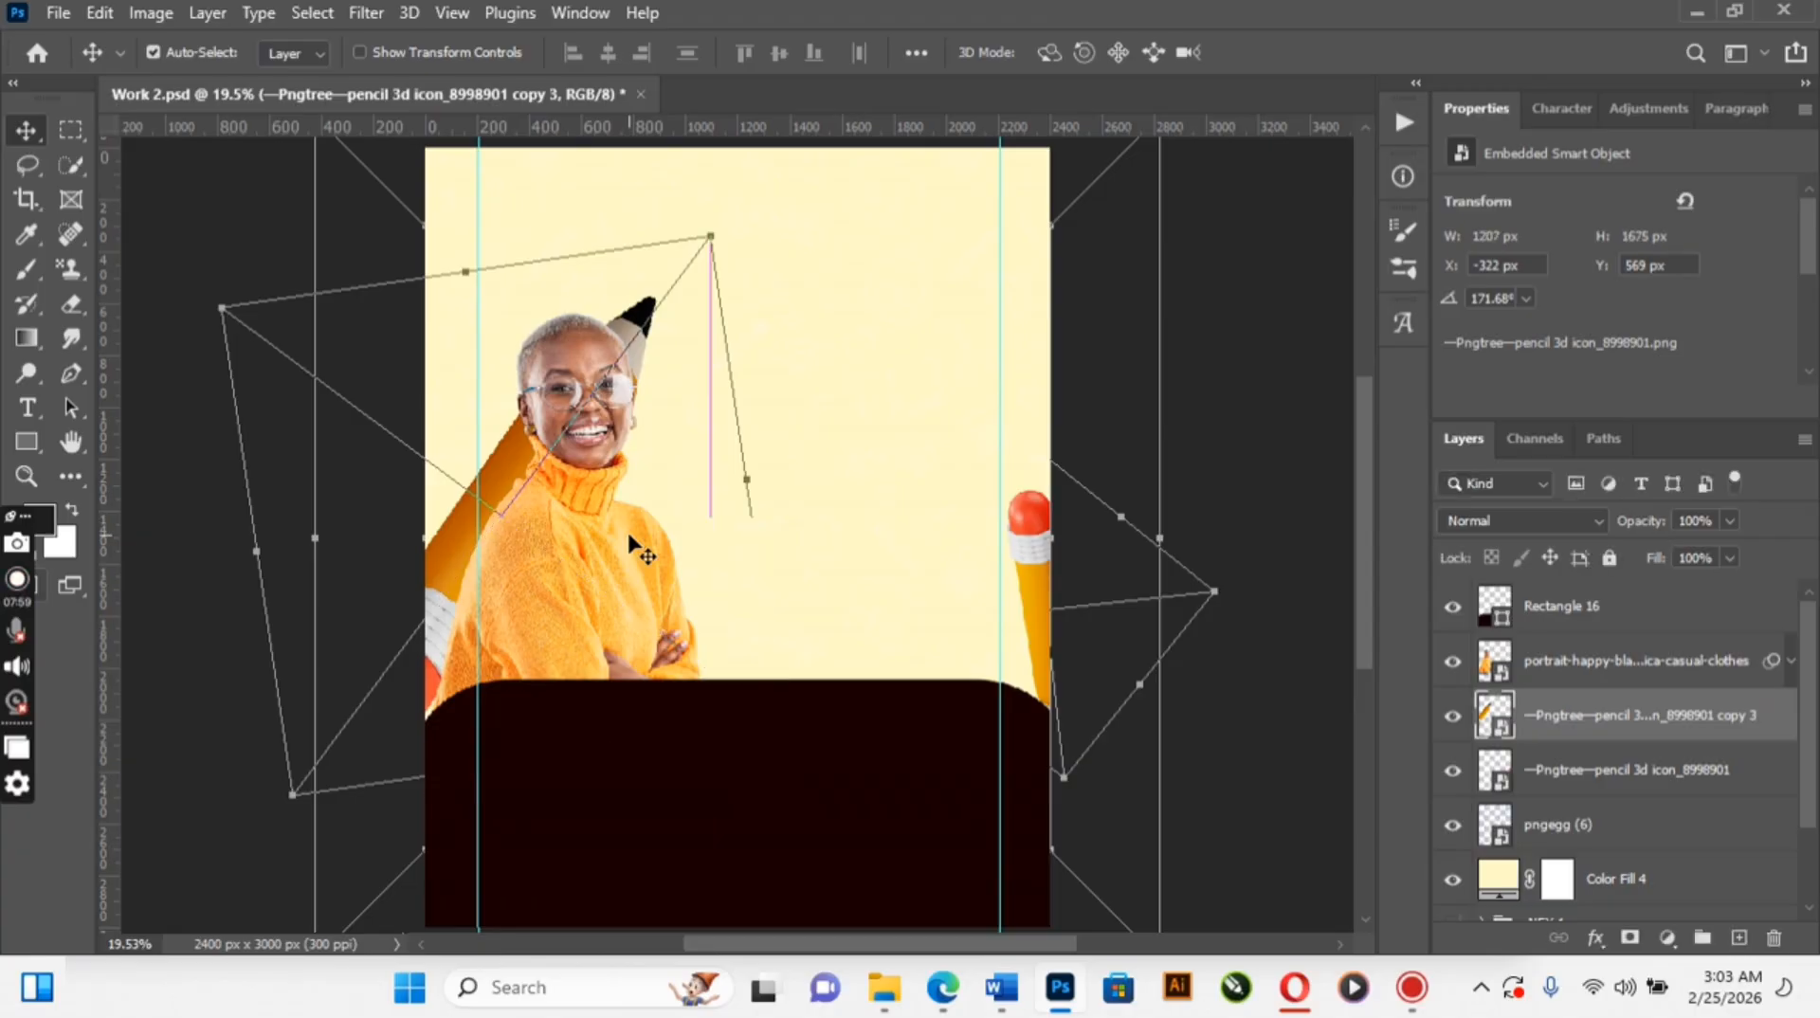
Nudge the large pencil copy behind the portrait 30 px down and 50 px to the right
key("shift+Down")
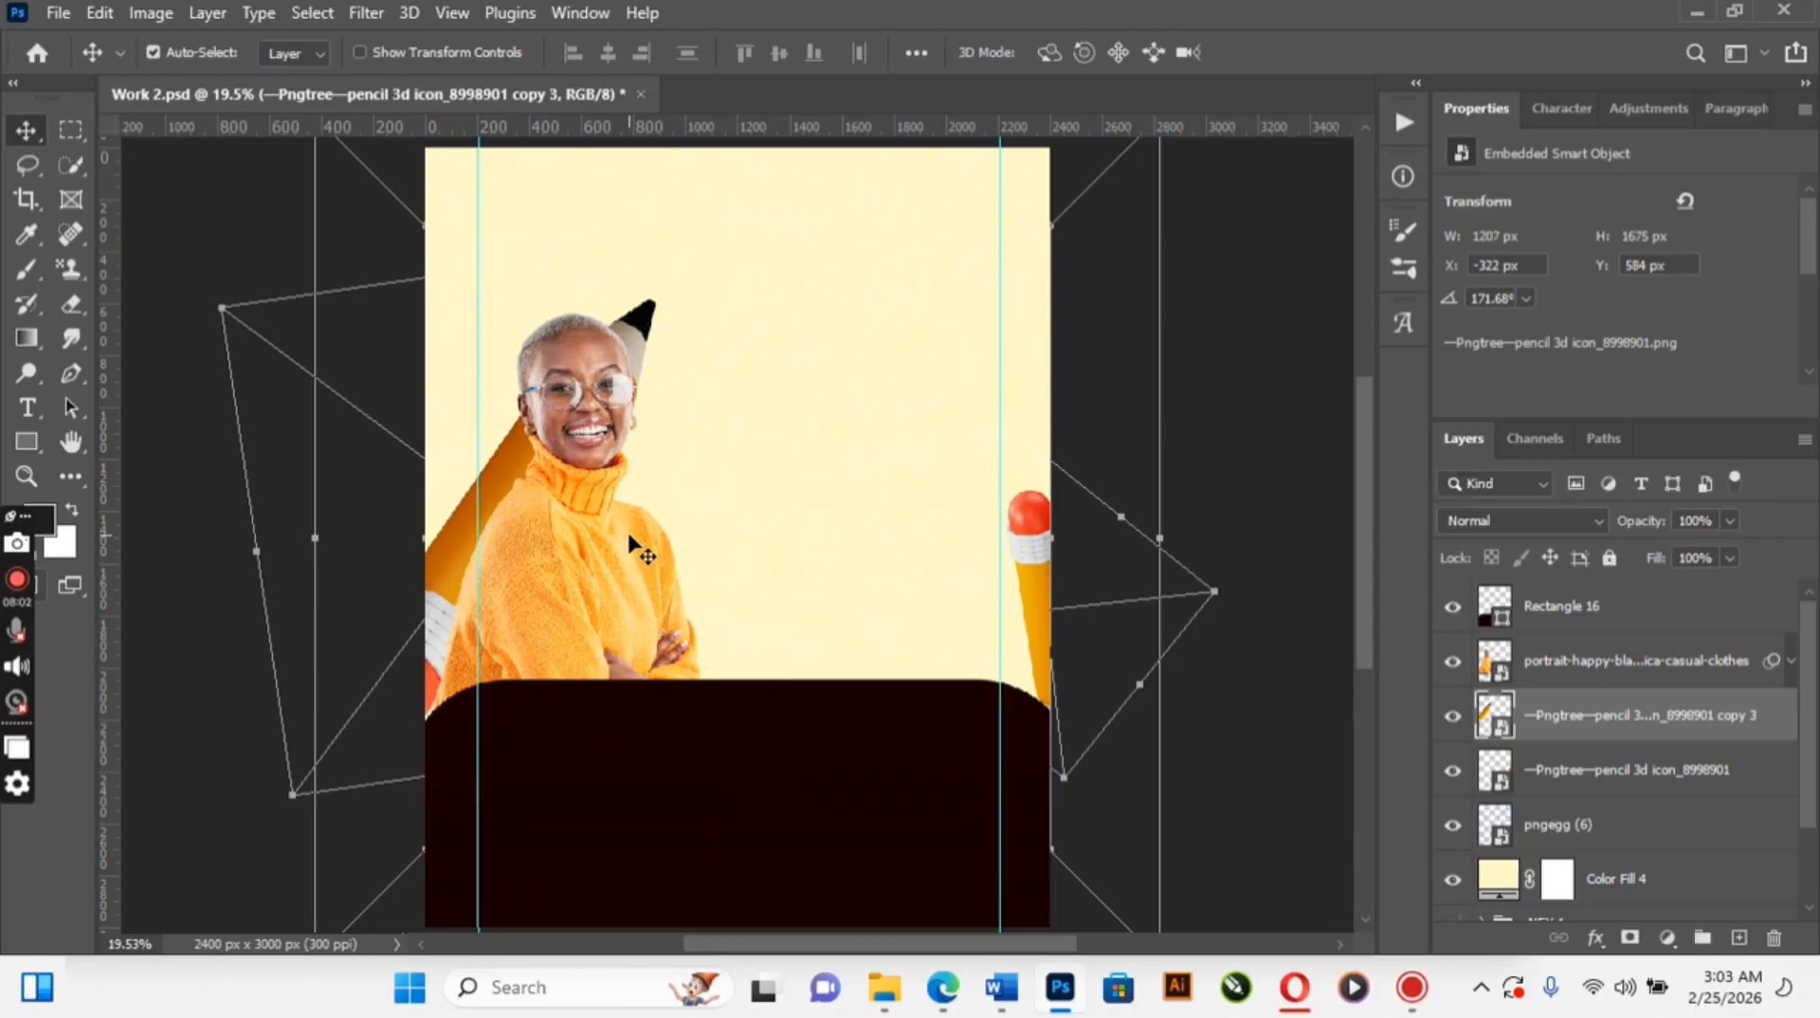
key("shift+Down")
key("shift+Down")
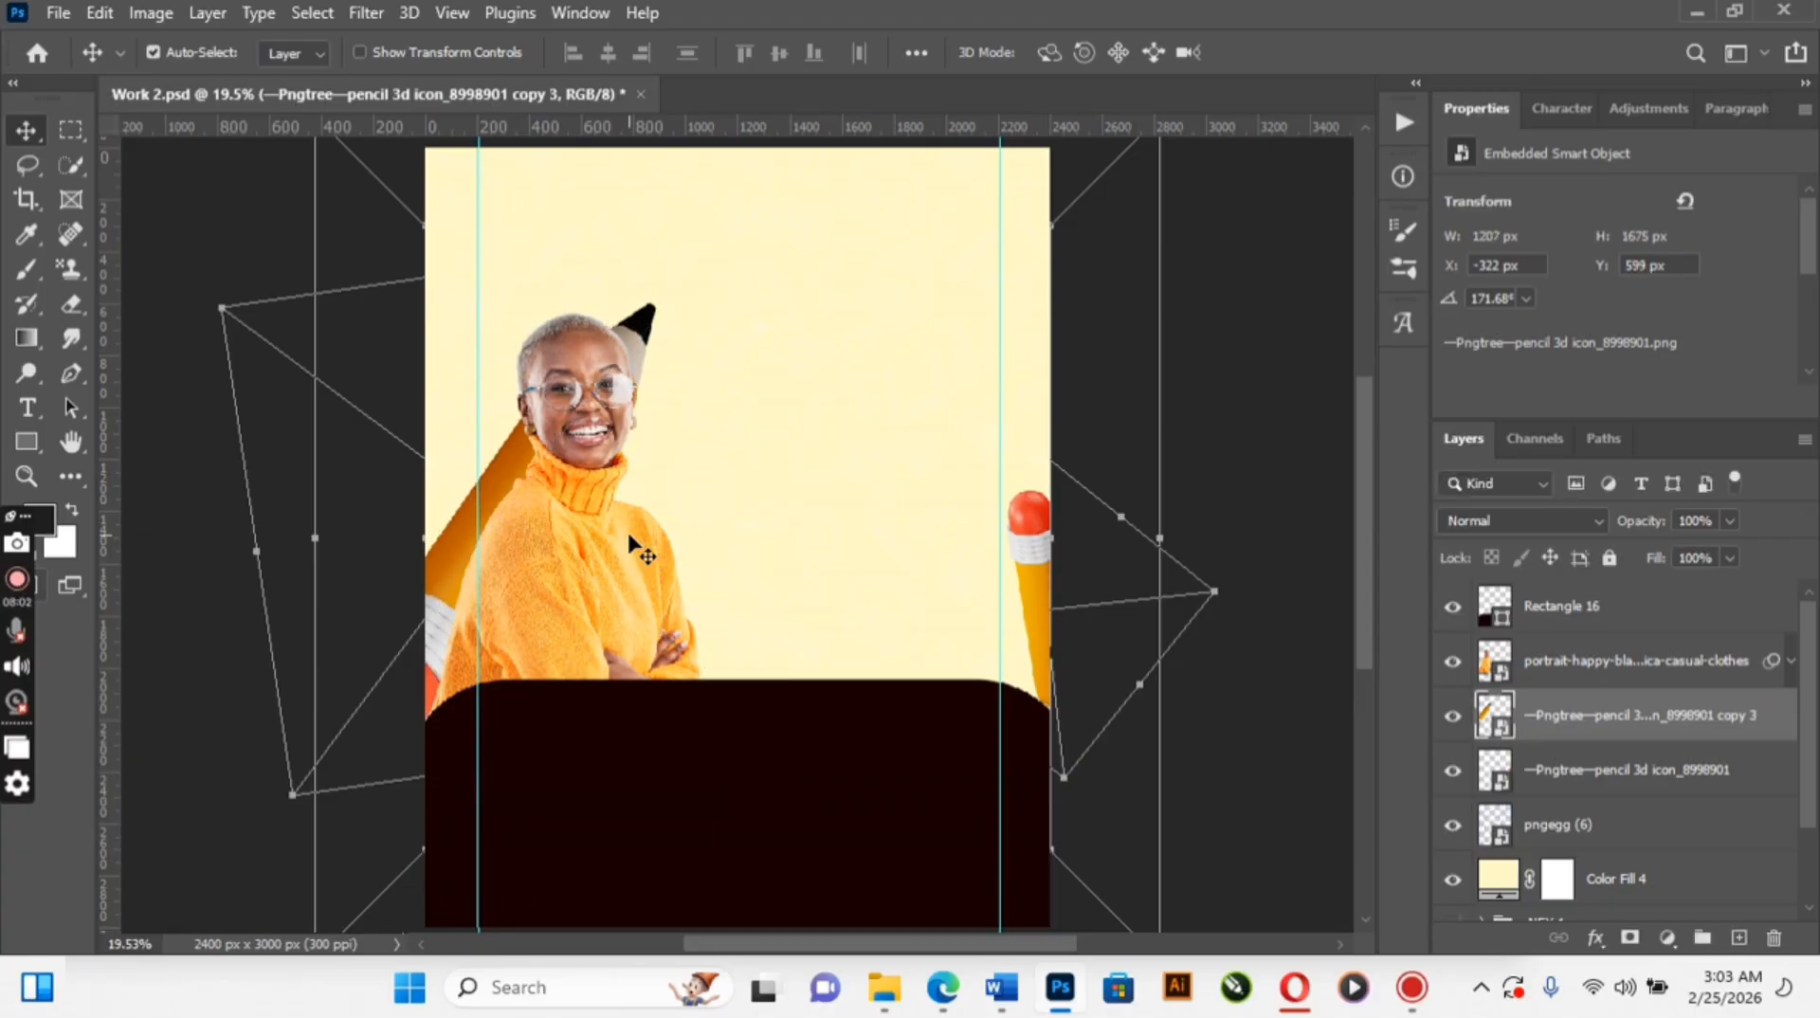
key("shift+Right")
key("shift+Right")
key("shift+Right")
key("shift+Right")
key("shift+Right")
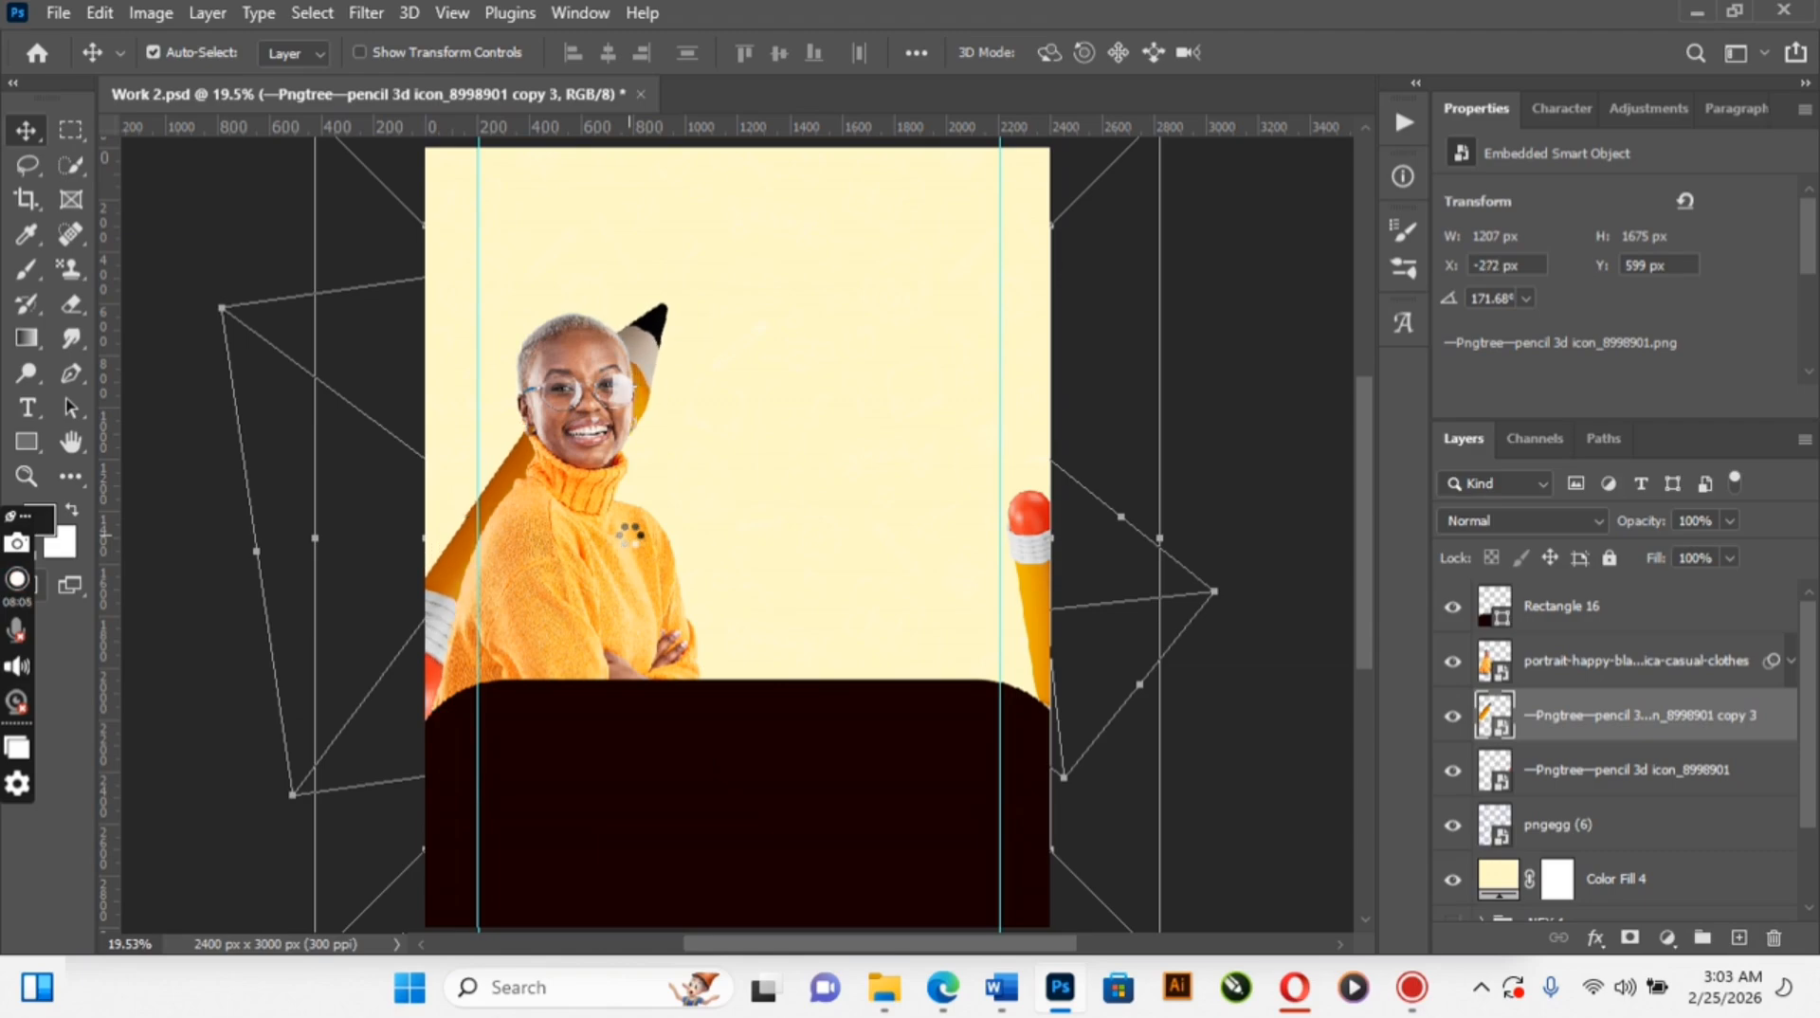
Nudge the large pencil copy behind the portrait about 25 px to the right and about 23 px up
key("shift+Right")
key("shift+Right")
key("shift+Right")
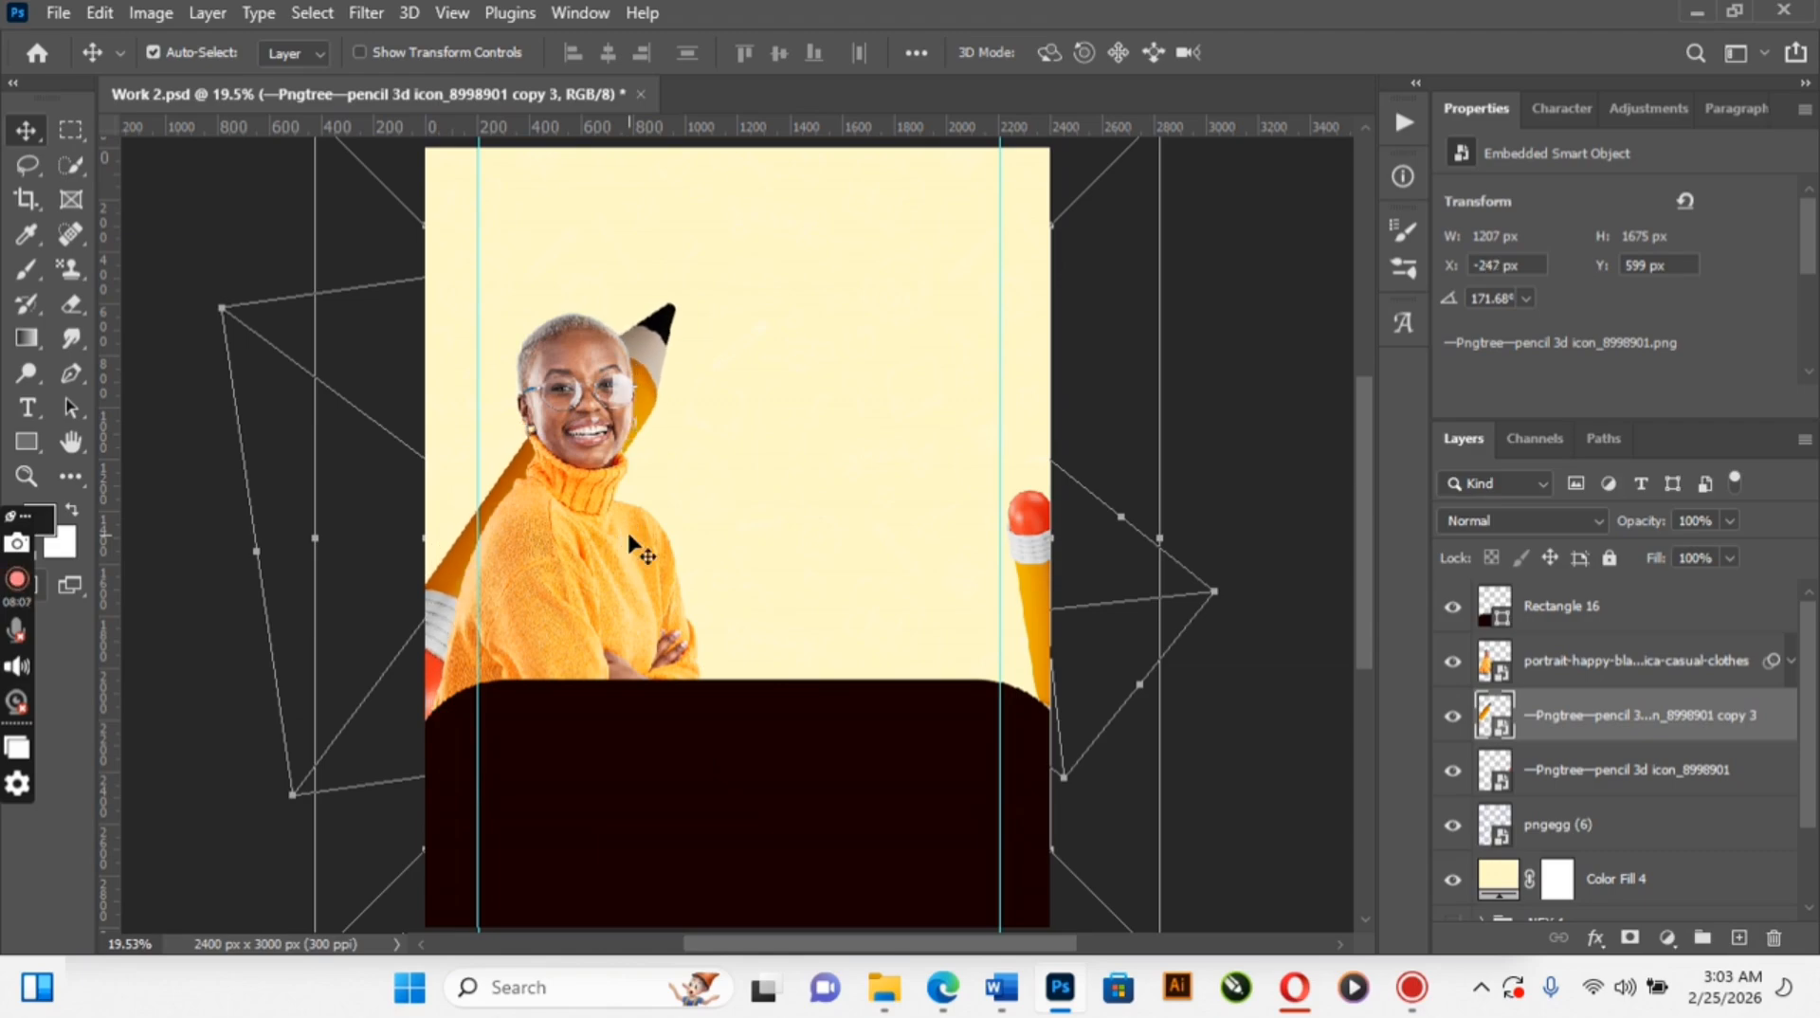
key("shift+Up")
key("shift+Up")
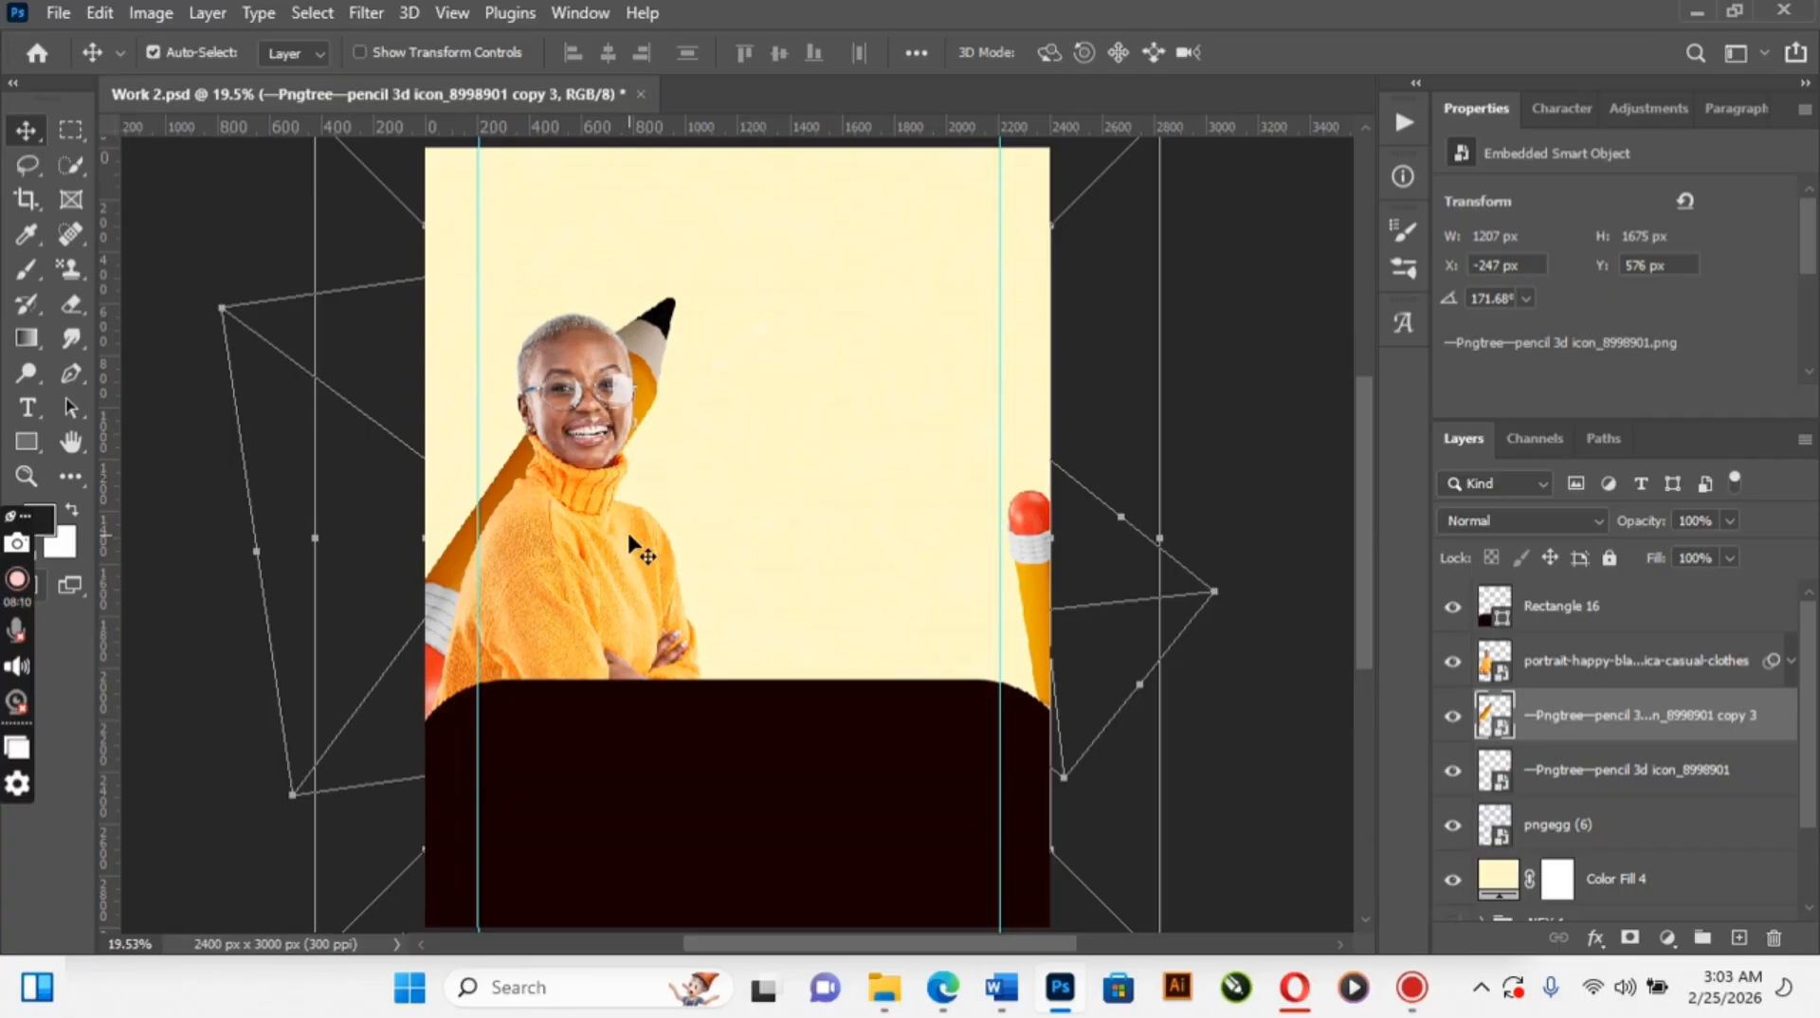
Duplicate the pencil from the poster's right edge into the space beside the portrait and rotate the copy to about -159°
left_click(1028, 545)
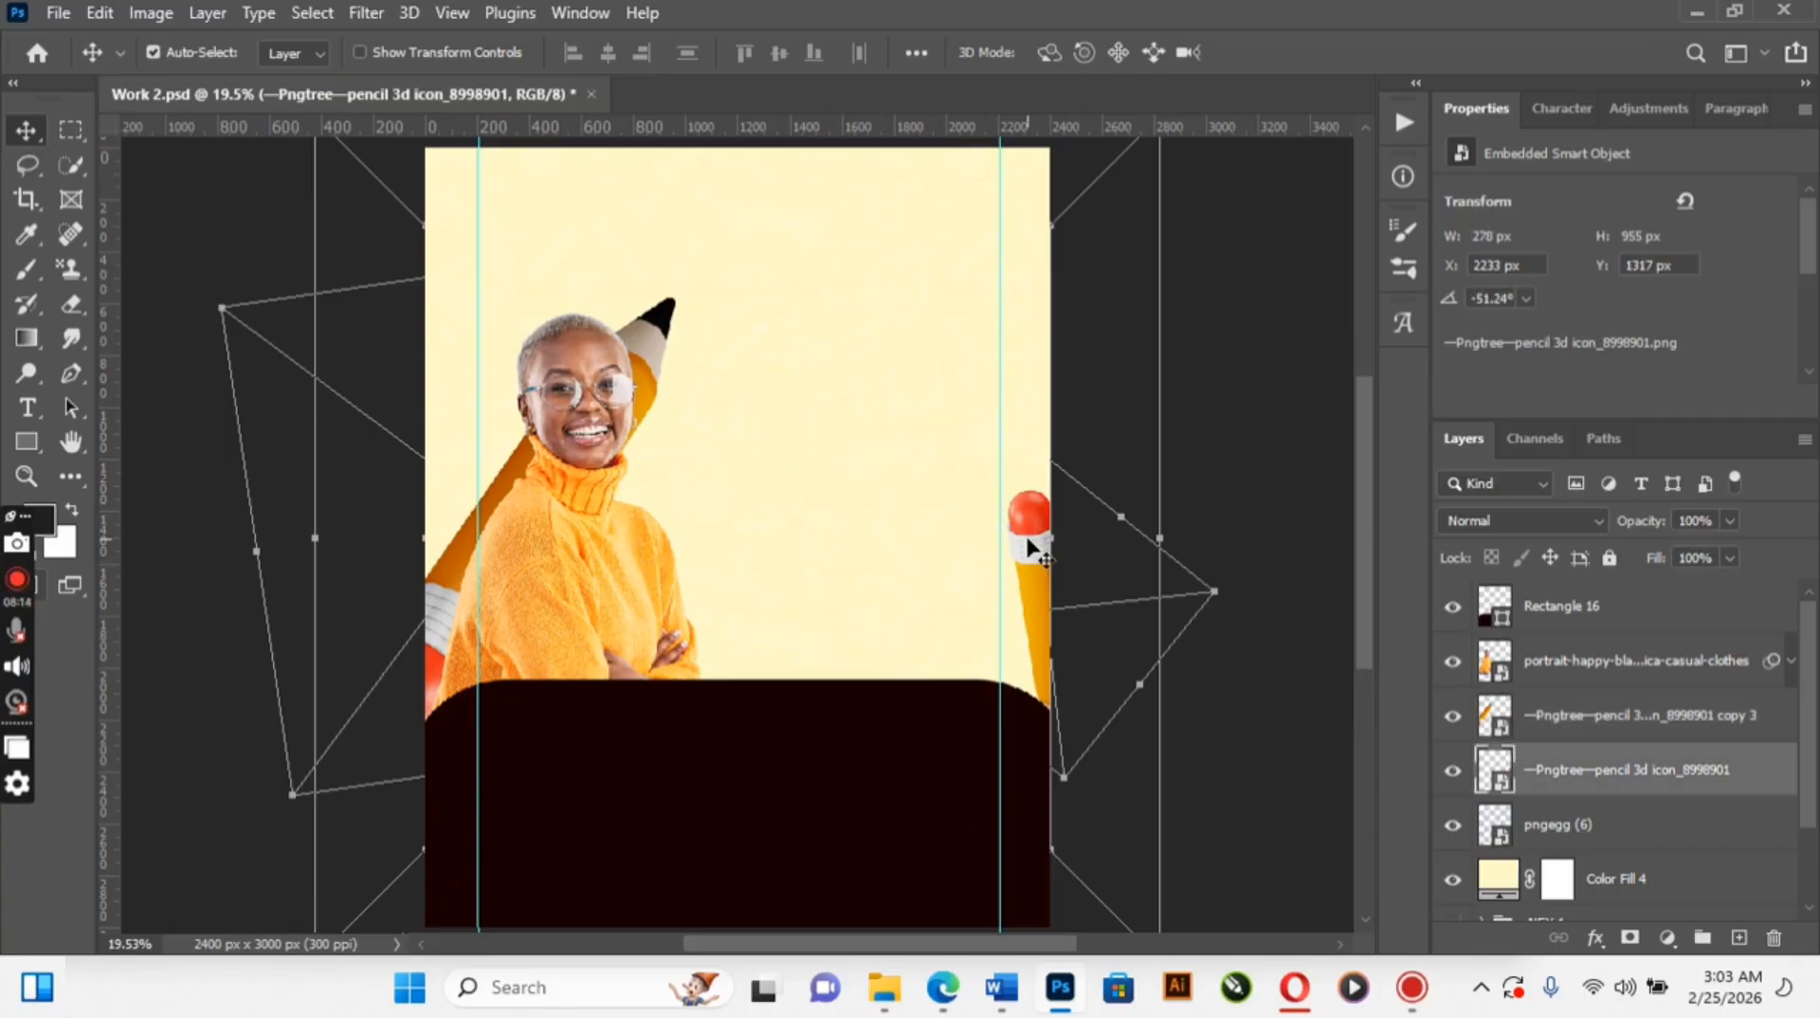
mouse_move(1030, 548)
left_mouse_down()
mouse_move(770, 483)
mouse_move(768, 436)
left_mouse_up()
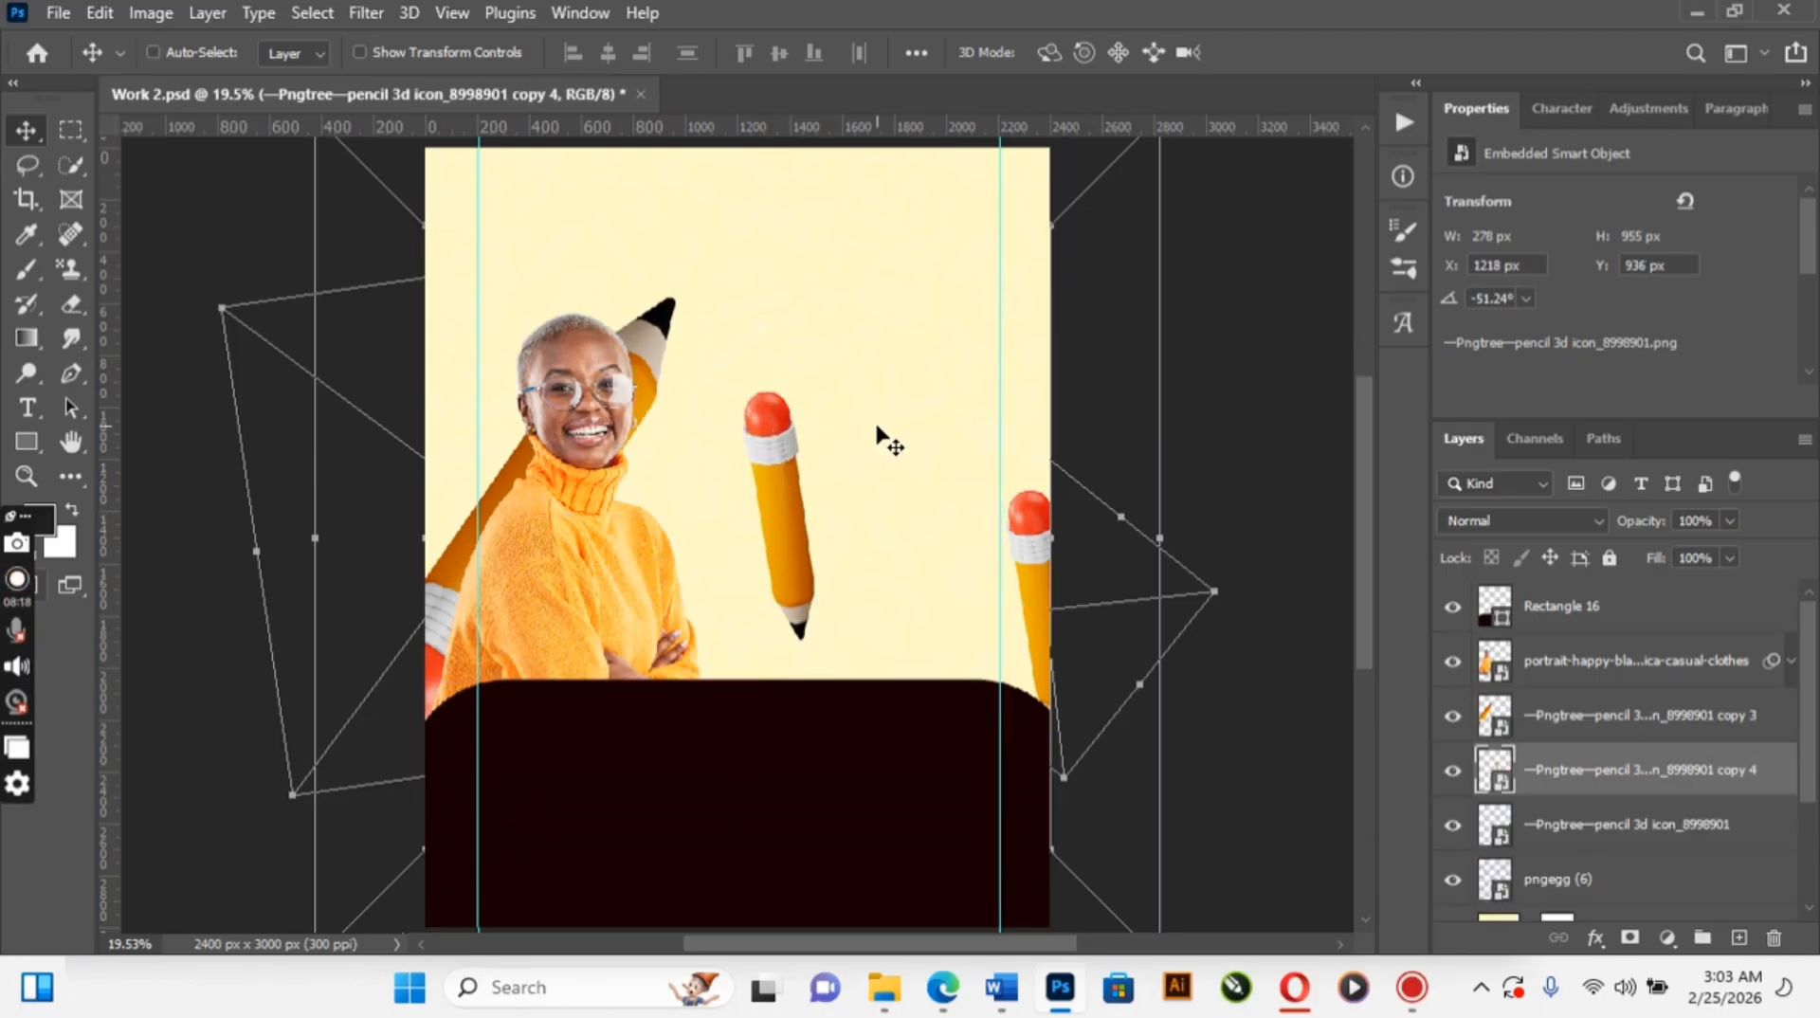
key("ctrl+t")
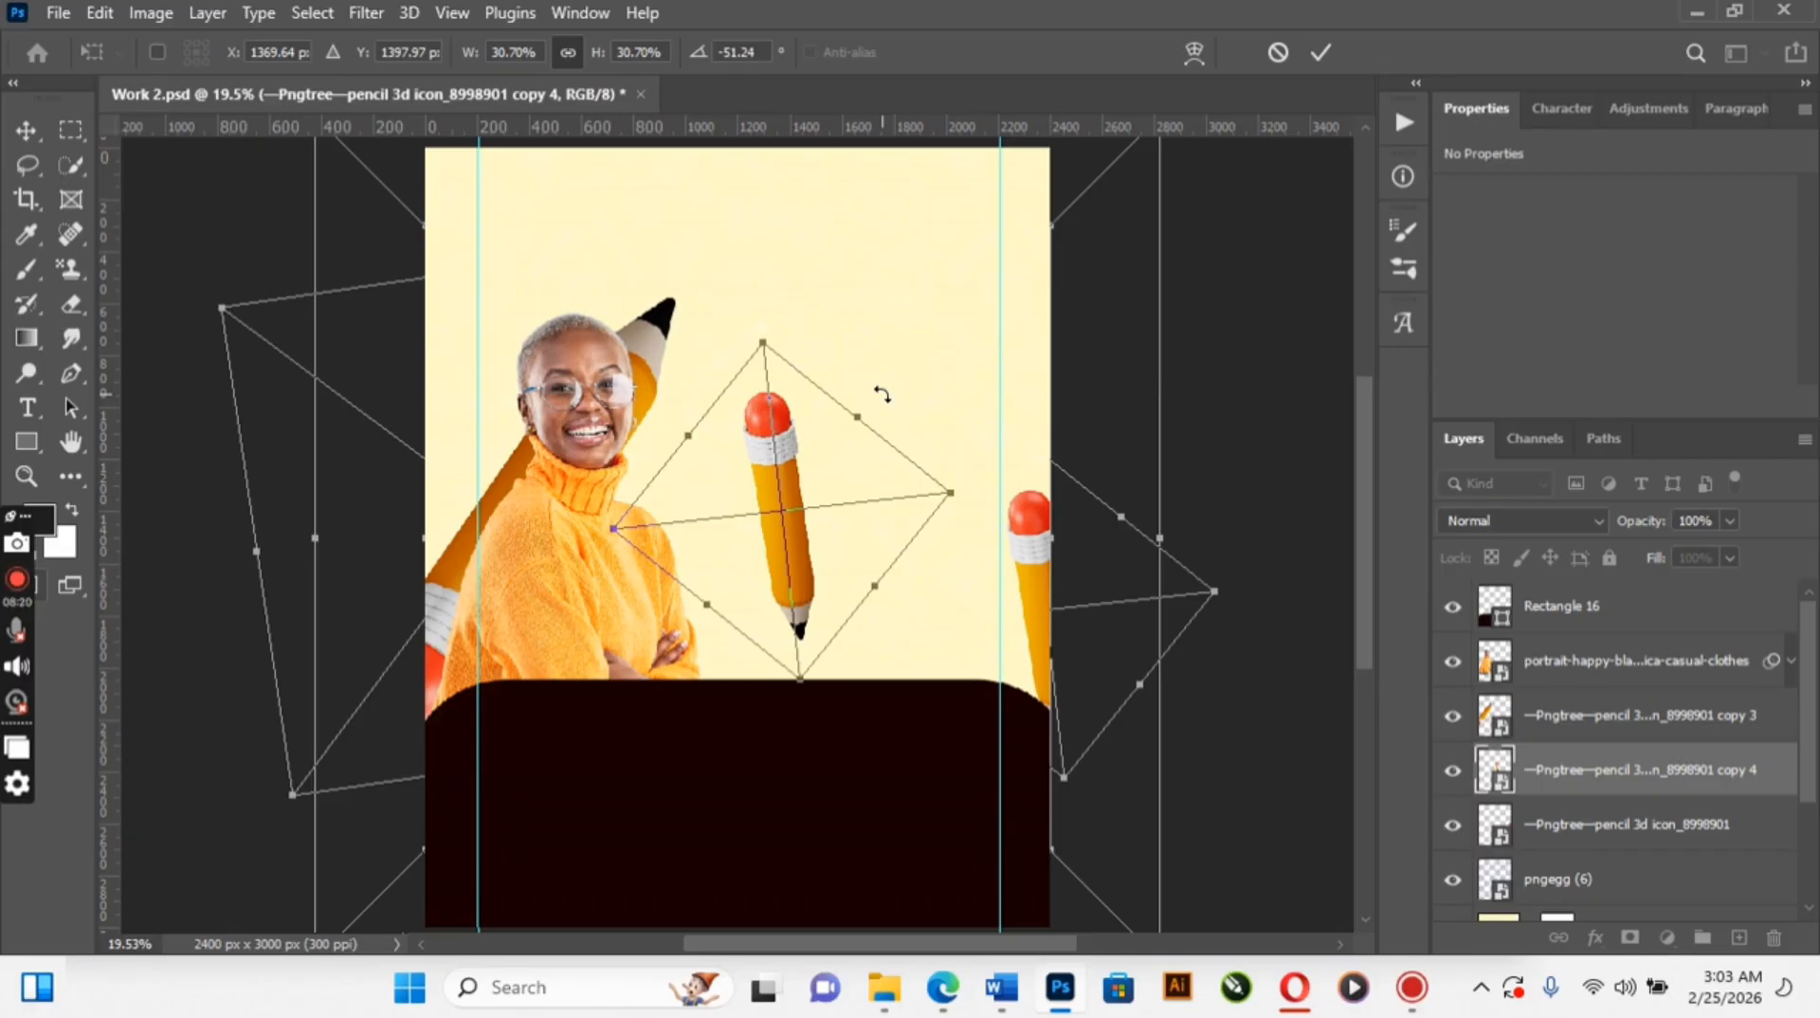
mouse_move(881, 395)
left_mouse_down()
mouse_move(849, 372)
mouse_move(691, 407)
mouse_move(669, 462)
left_mouse_up()
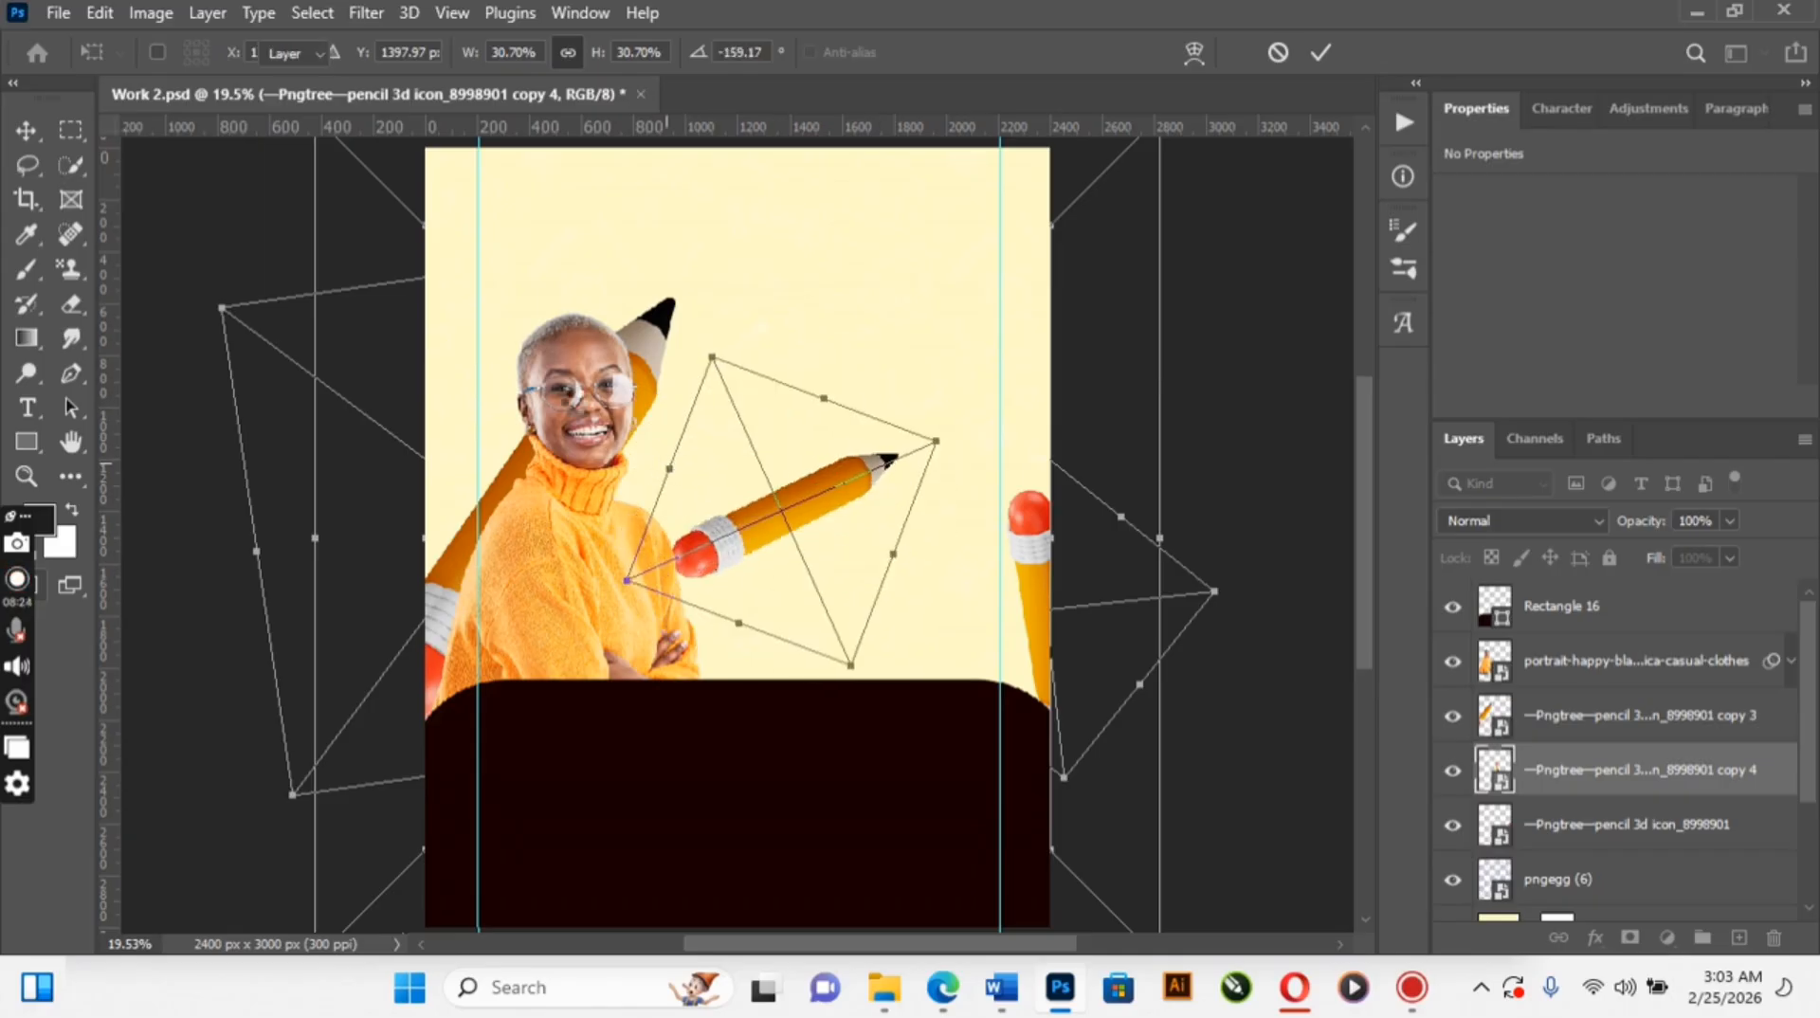
key("Return")
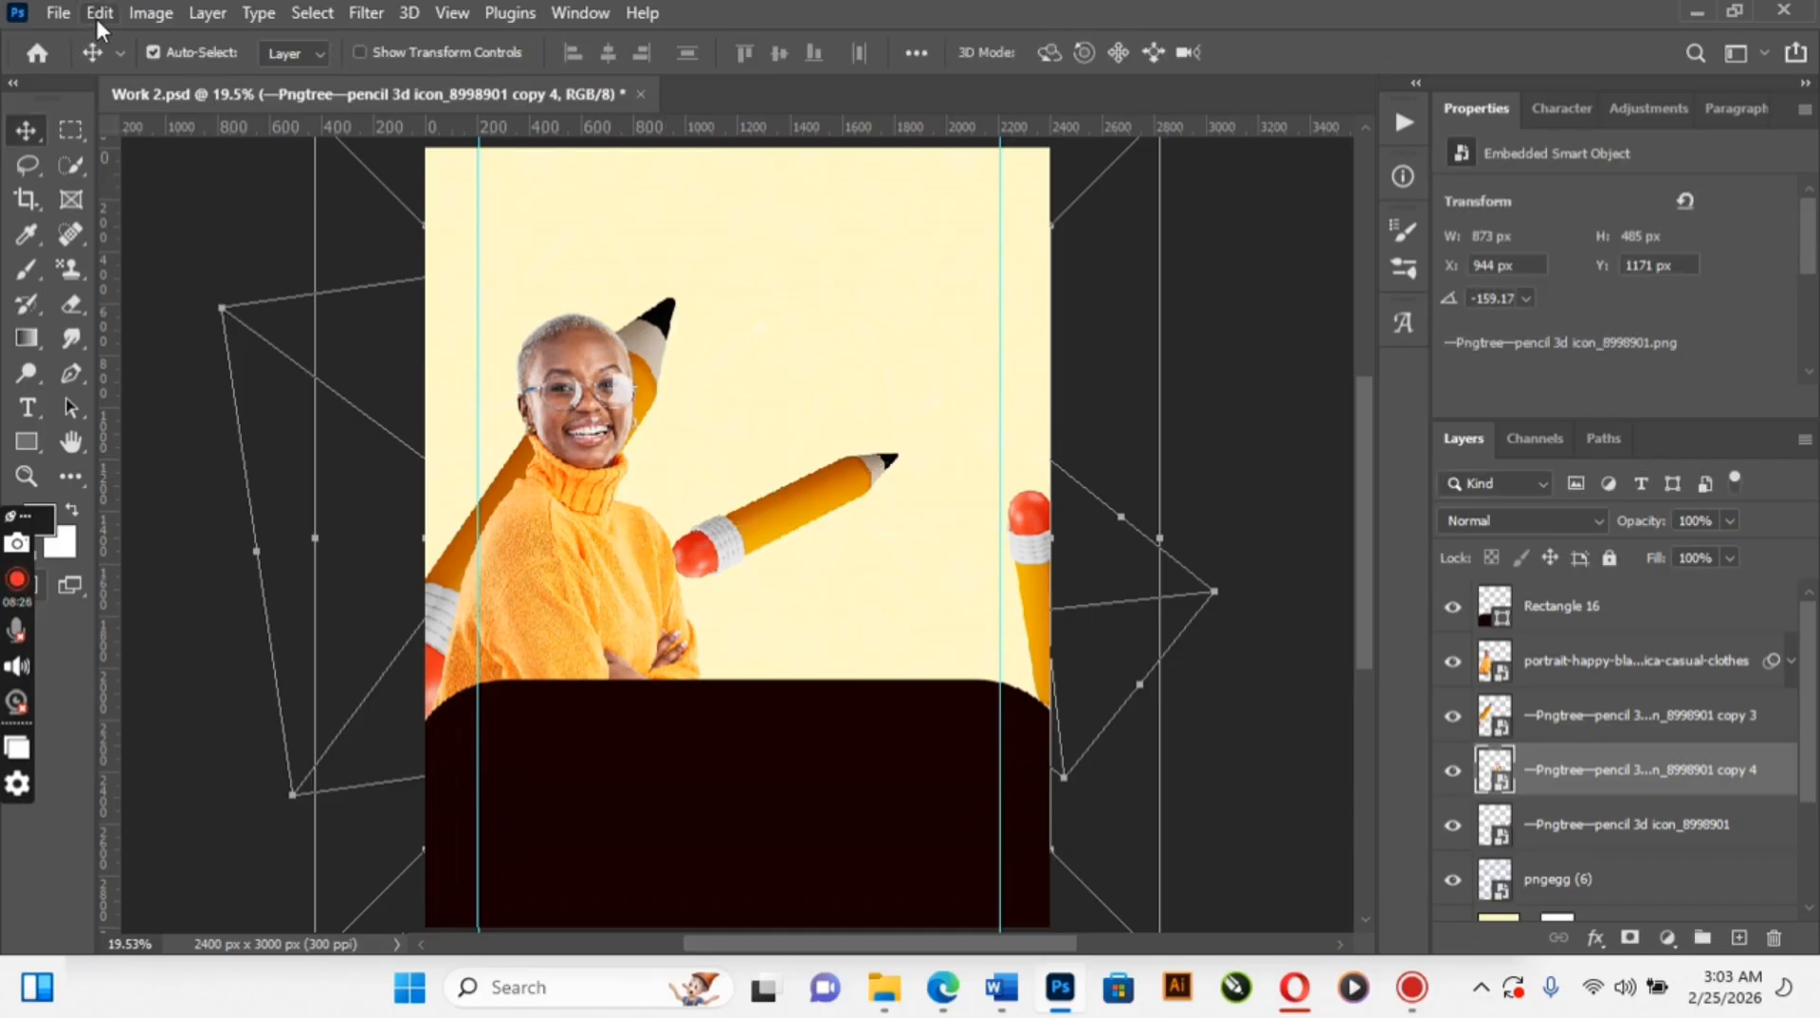
Bend the new pencil copy into a curve with Puppet Warp, pinning its middle and pulling the eraser end down and the tip upward
left_click(98, 13)
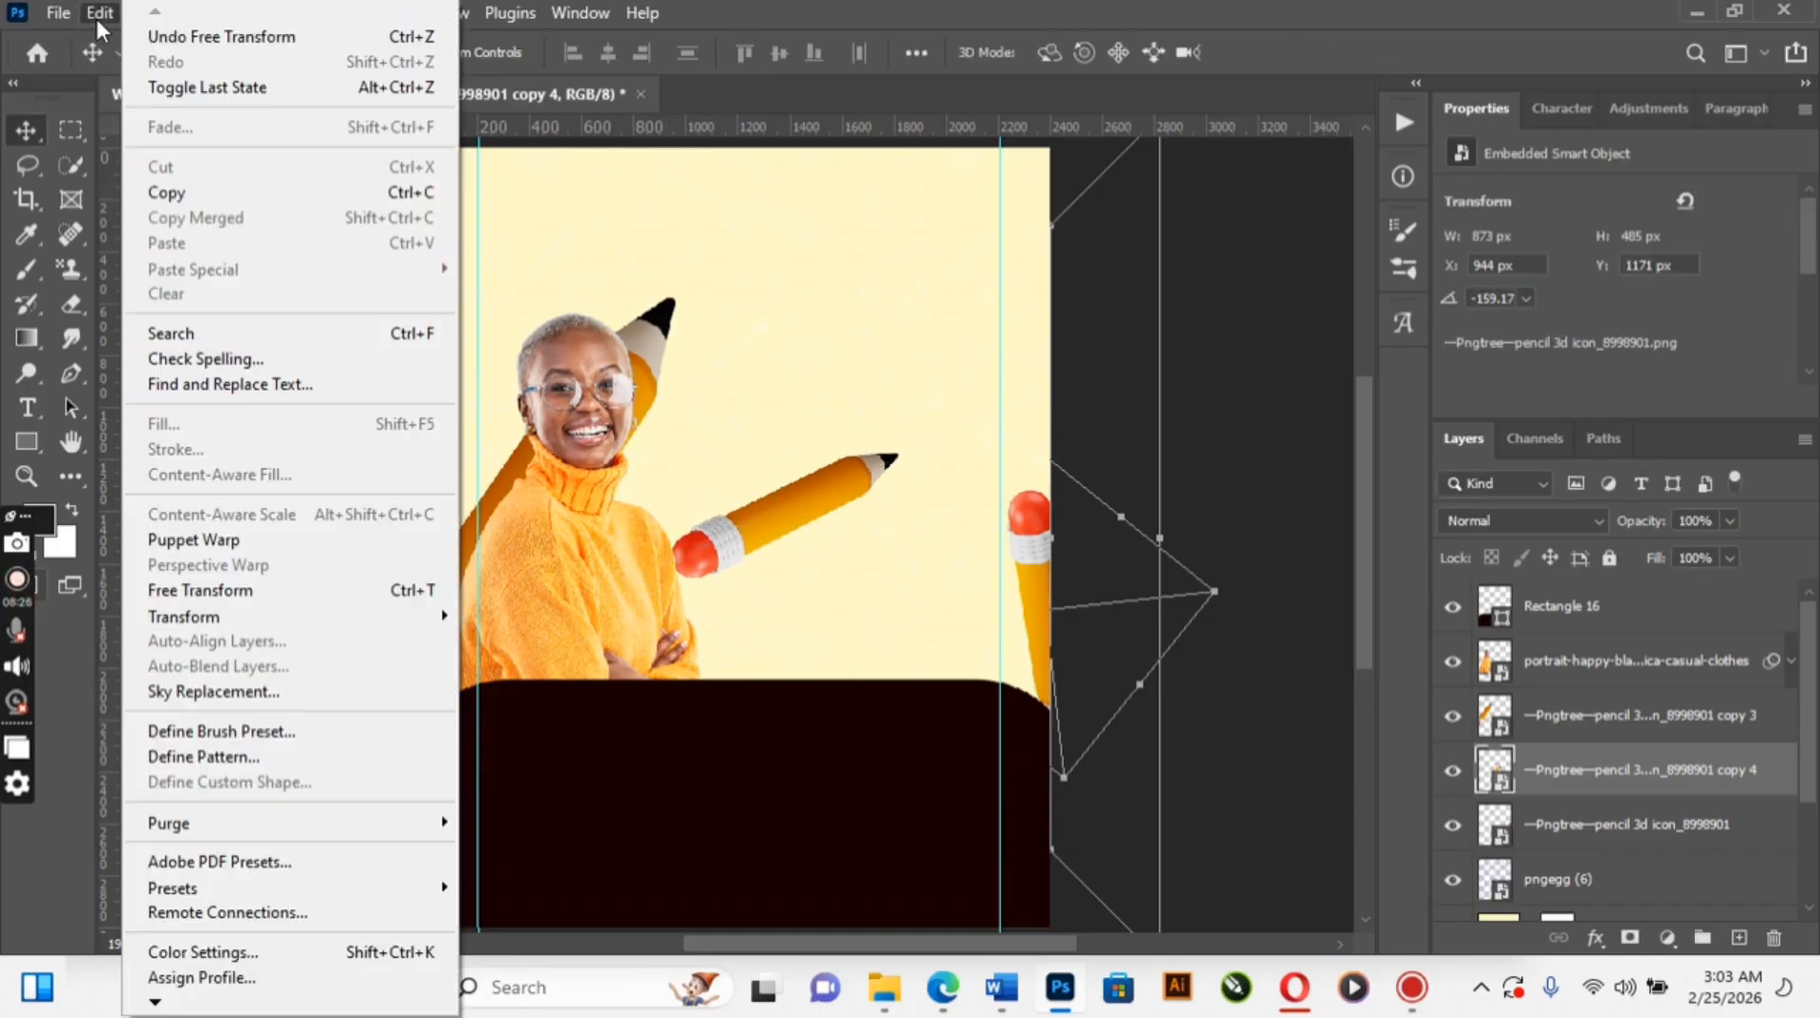
left_click(236, 549)
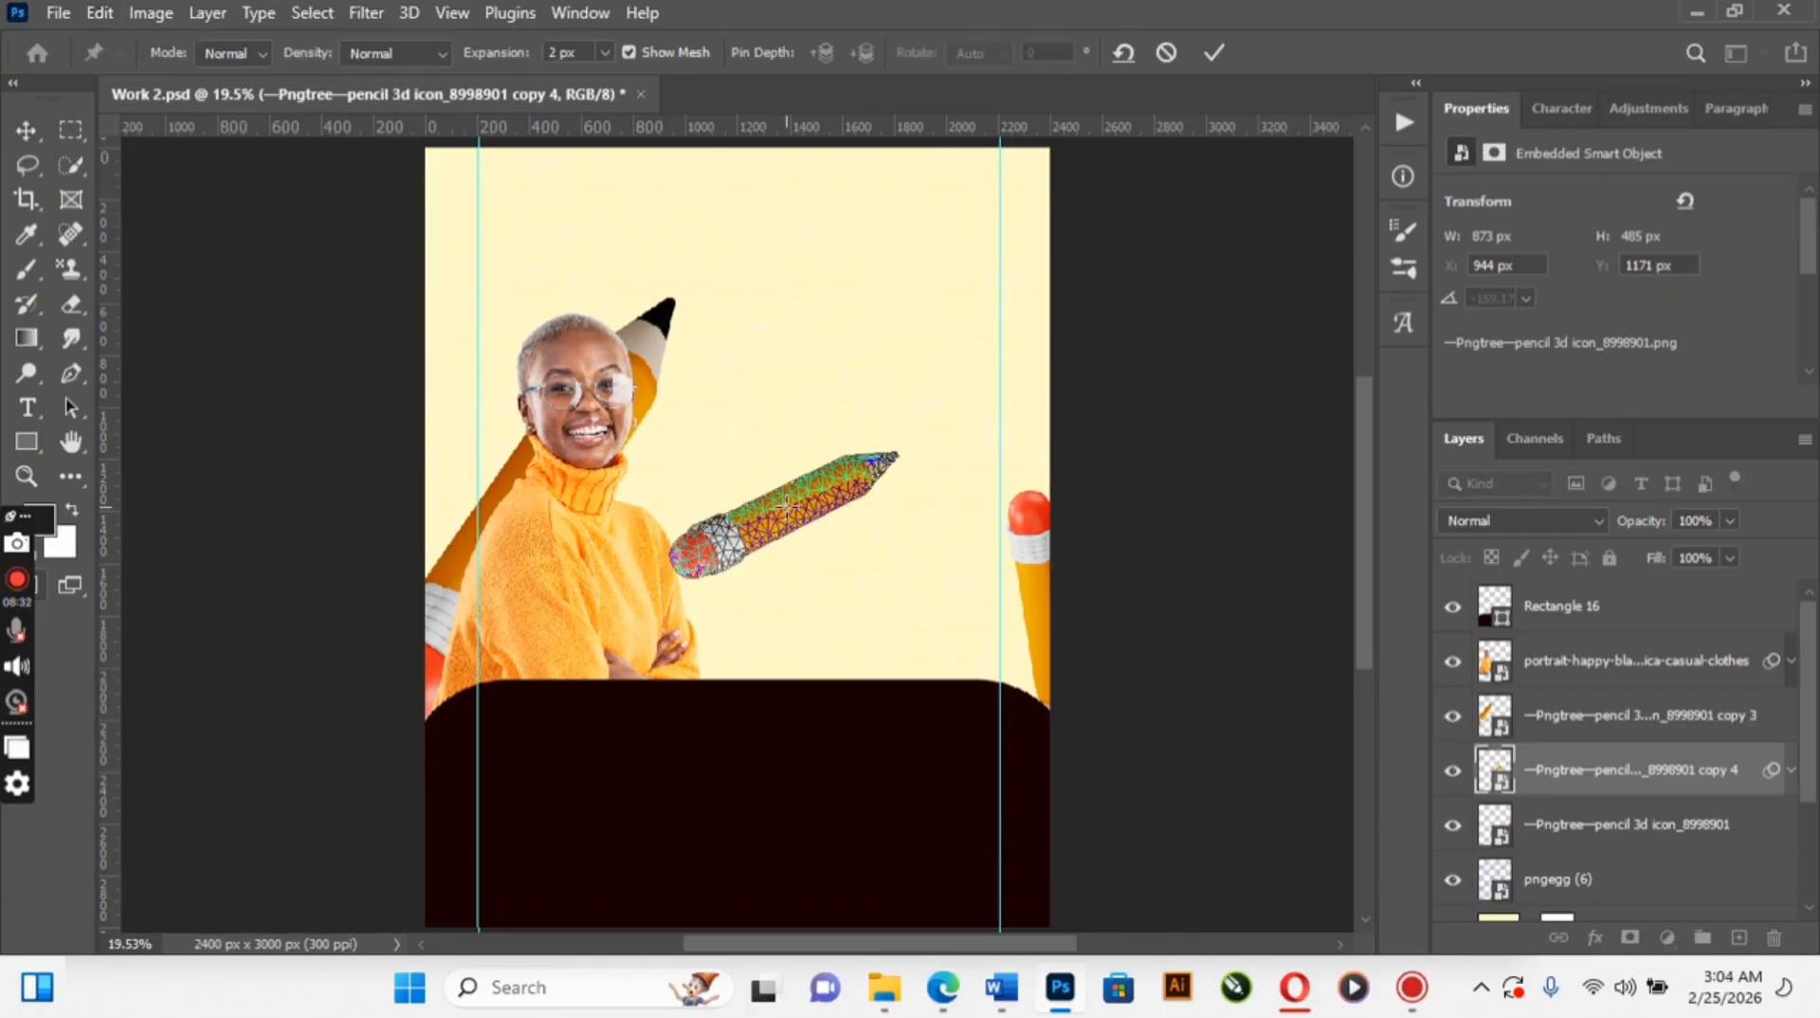
left_click(787, 509)
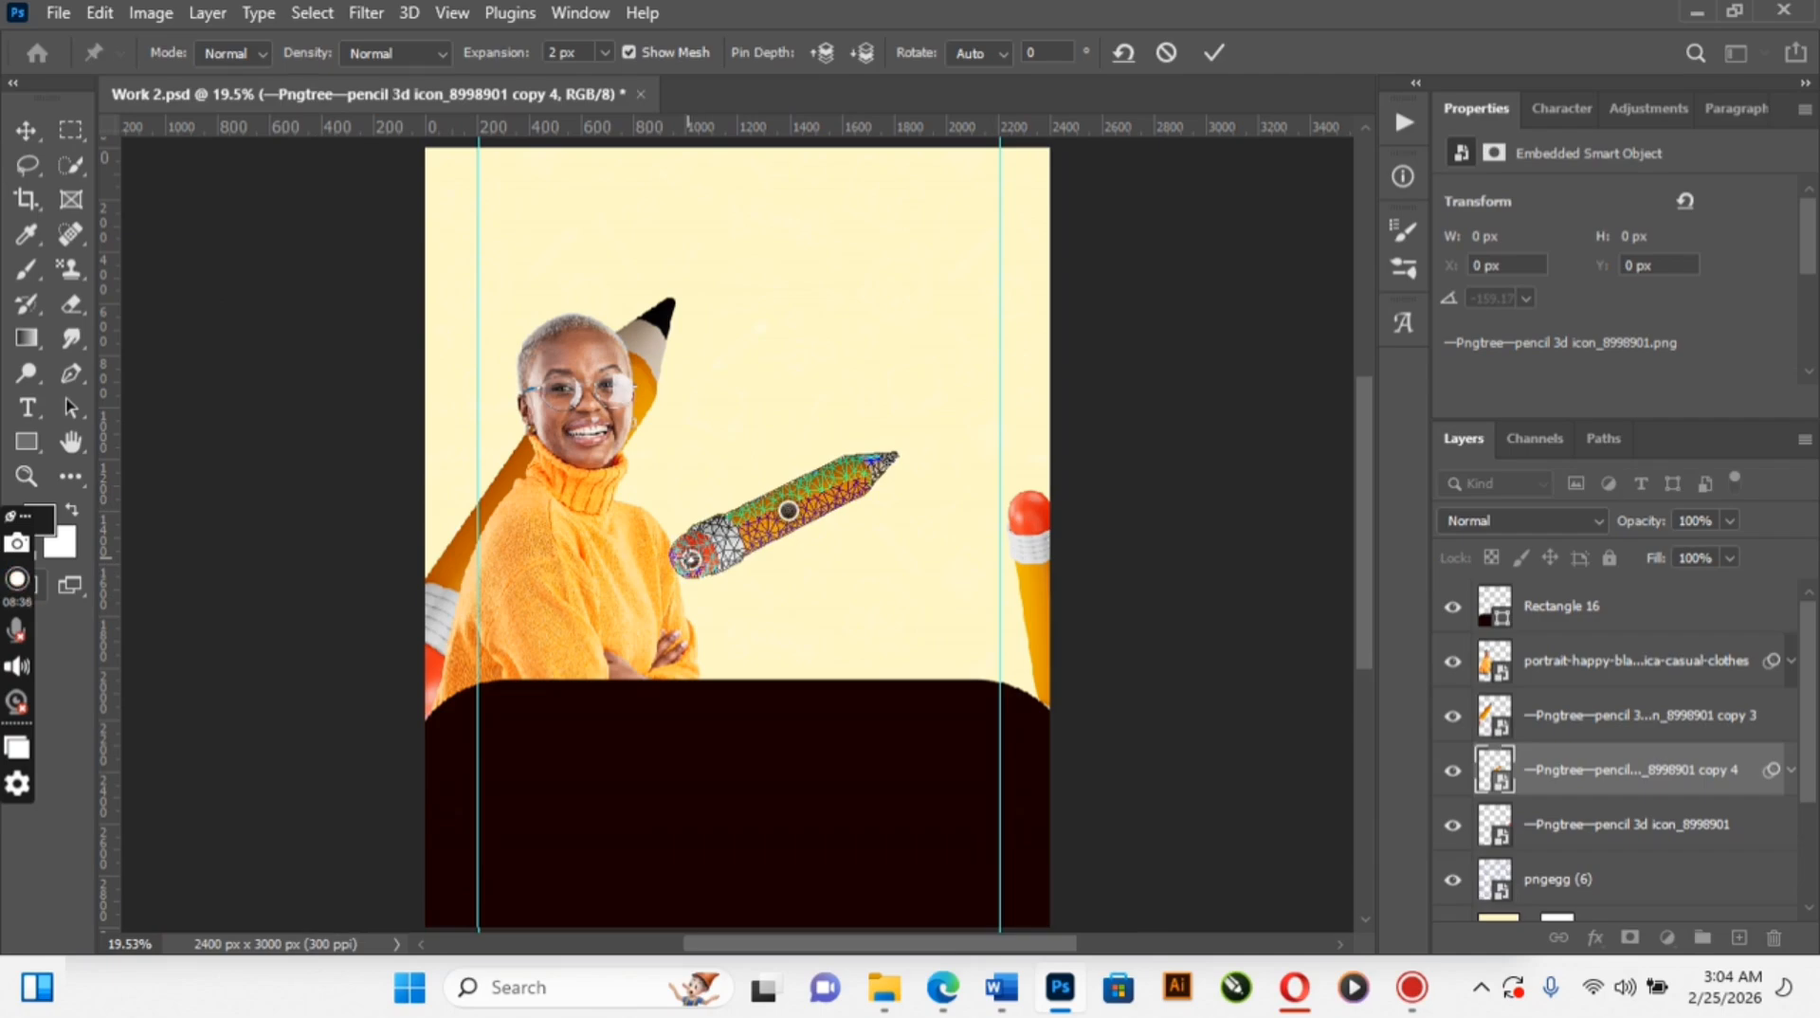
left_click_drag(691, 560, 693, 576)
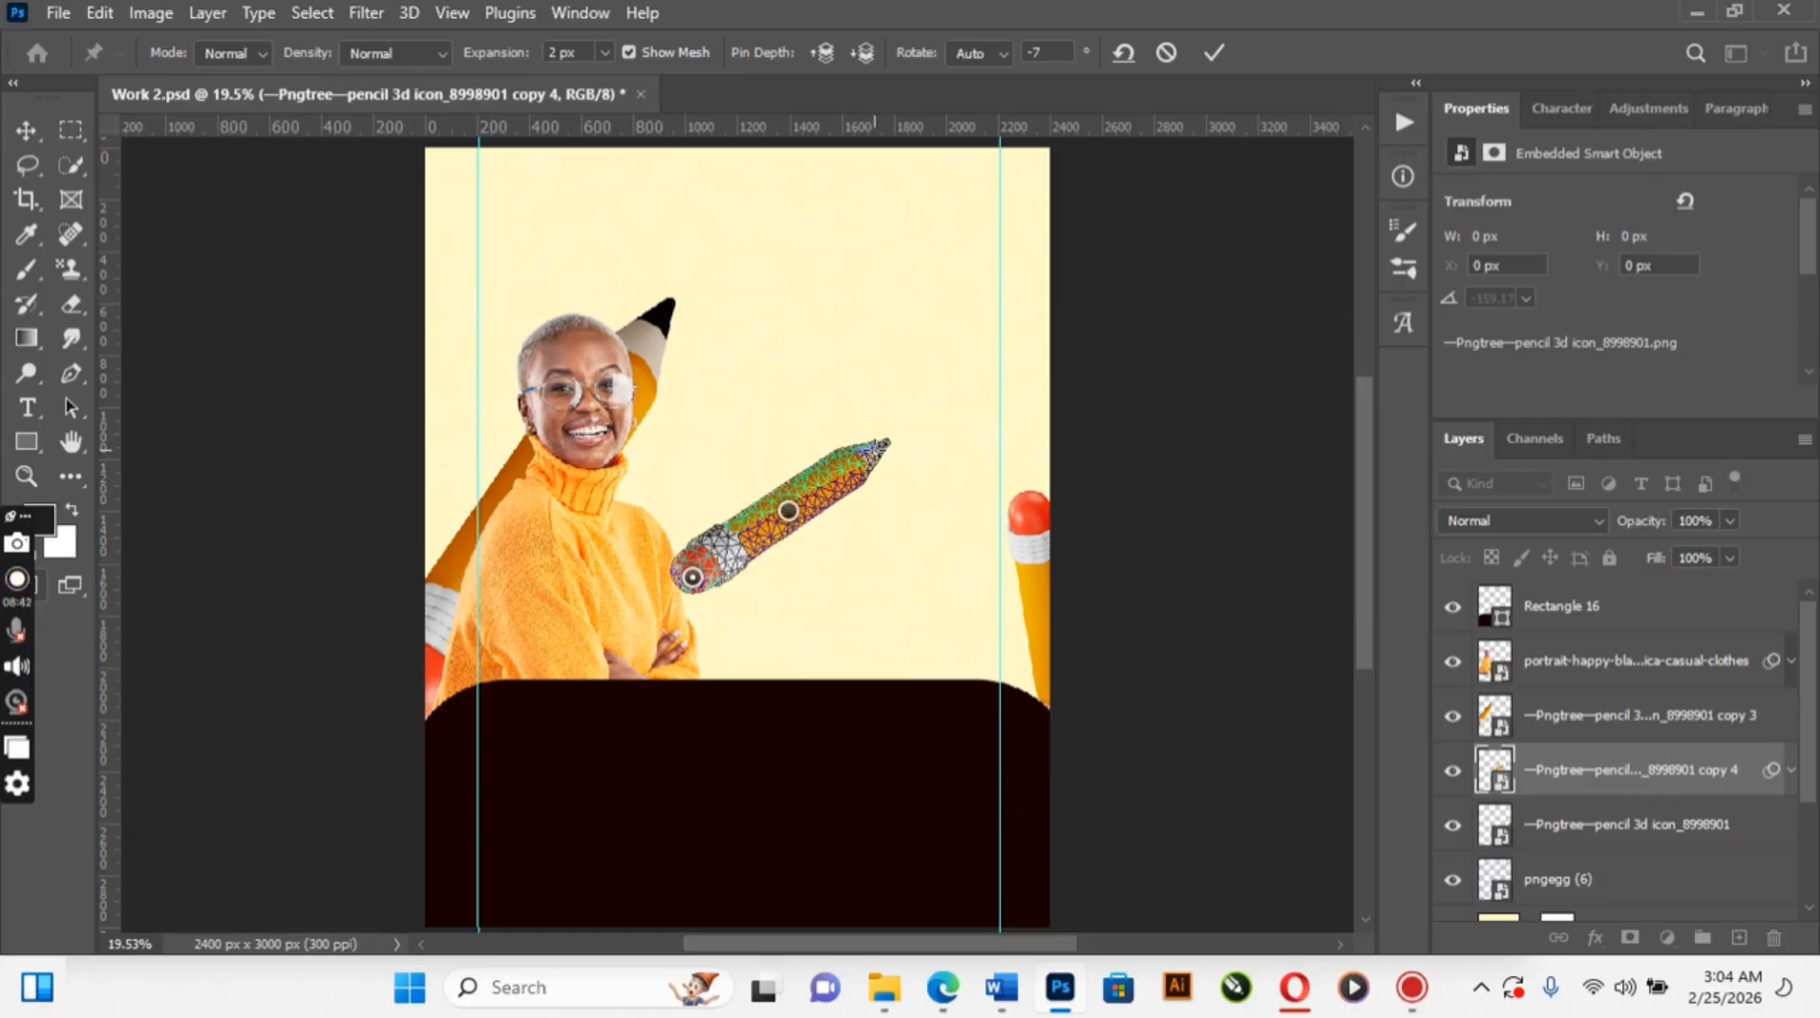
left_click_drag(875, 449, 759, 414)
key("Return")
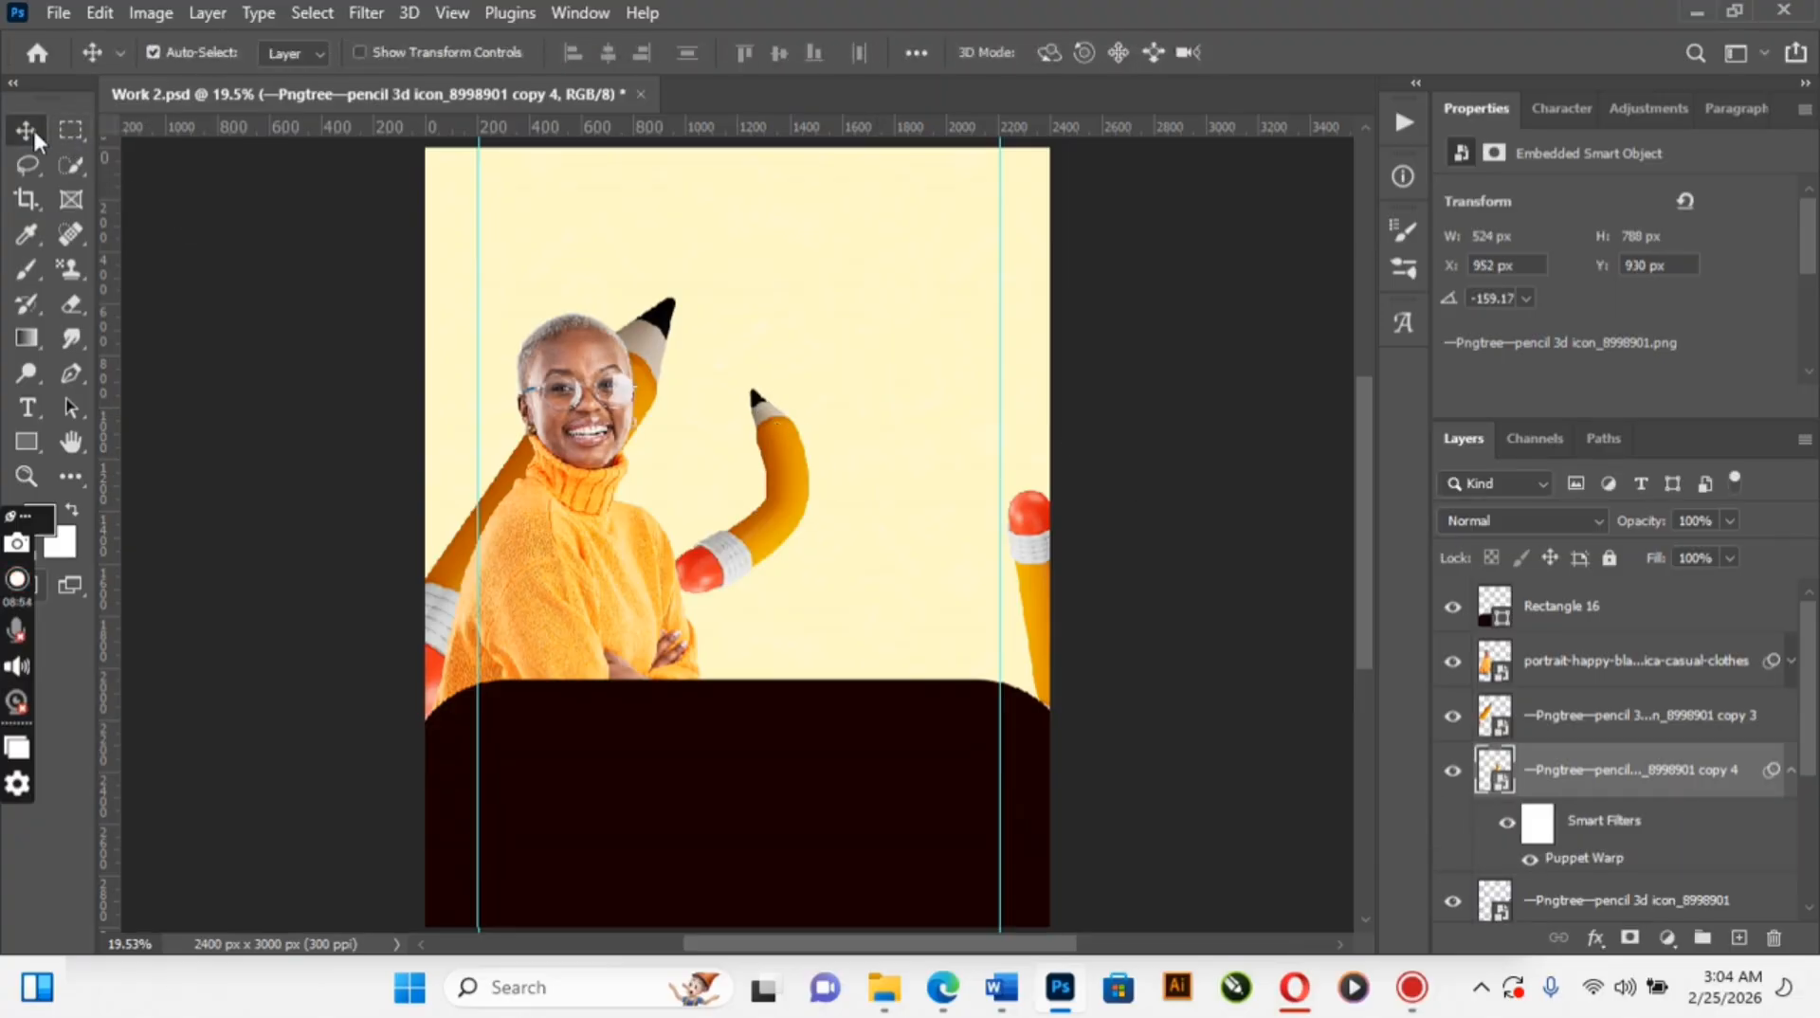
Stack the bent pencil's layer above the portrait and move the pencil over the woman's folded arms
mouse_move(766, 545)
left_mouse_down()
mouse_move(757, 559)
mouse_move(754, 543)
left_mouse_up()
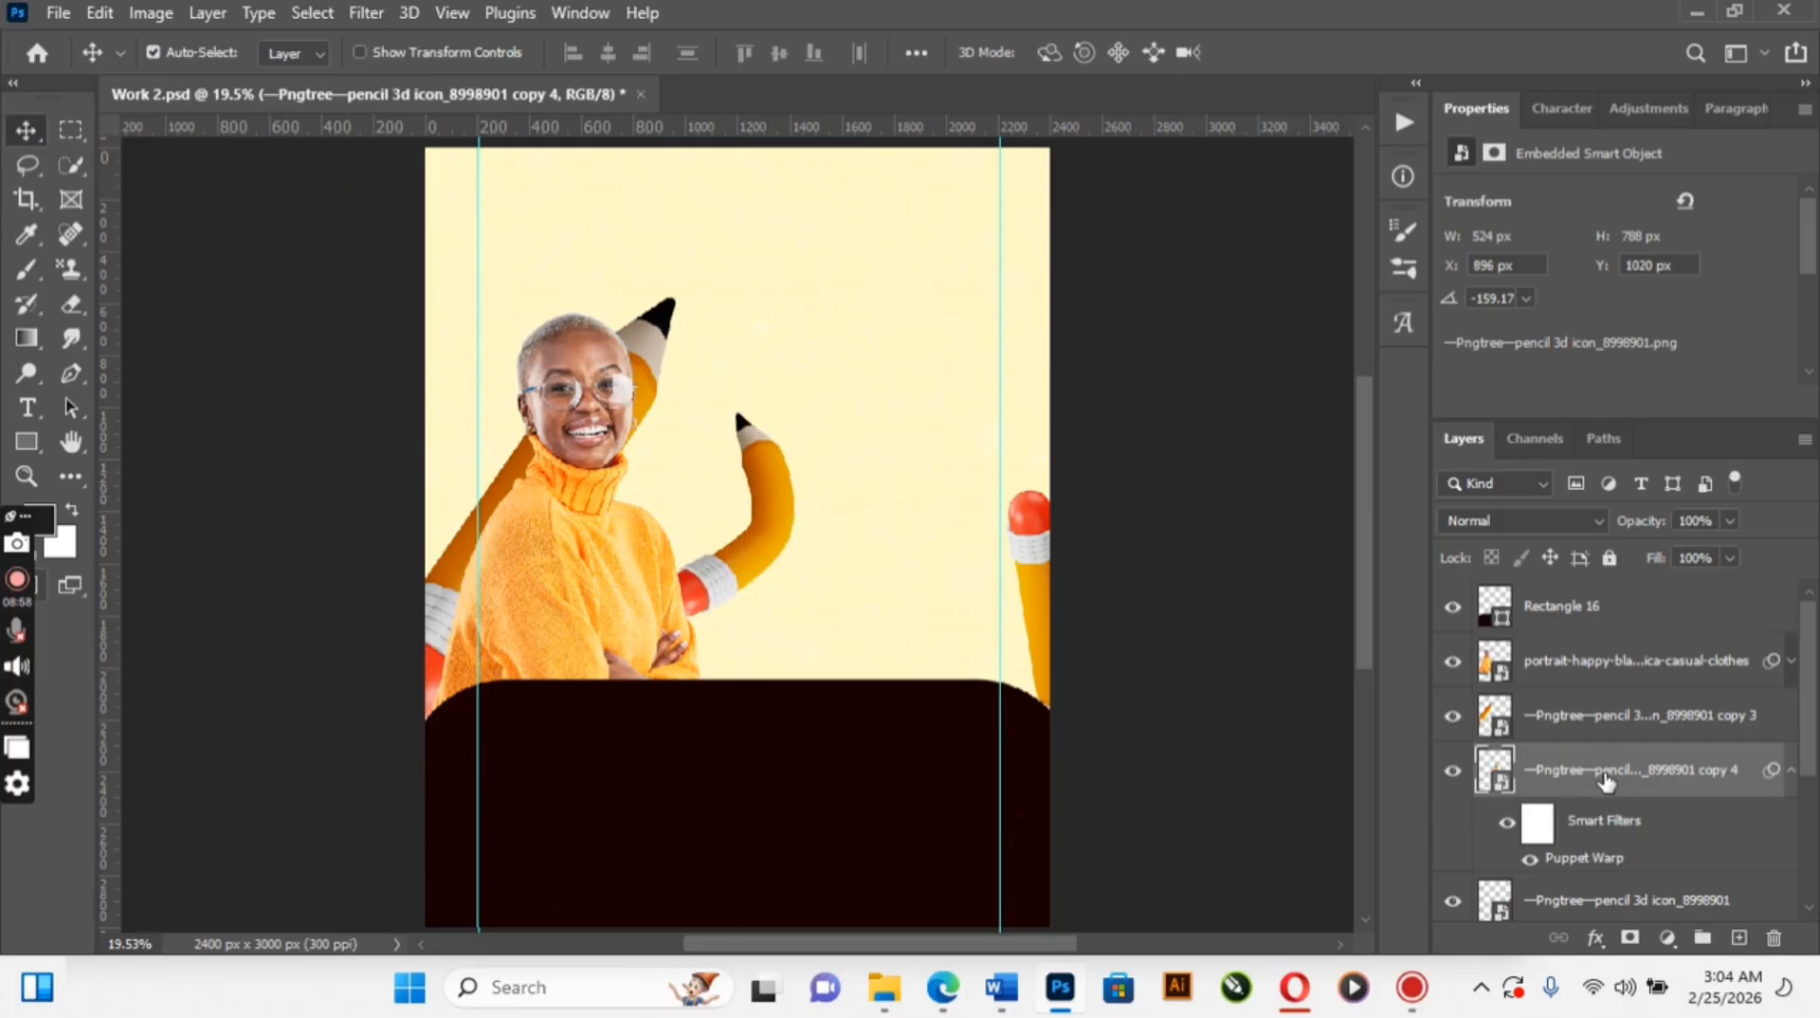
left_click_drag(1605, 780, 1604, 652)
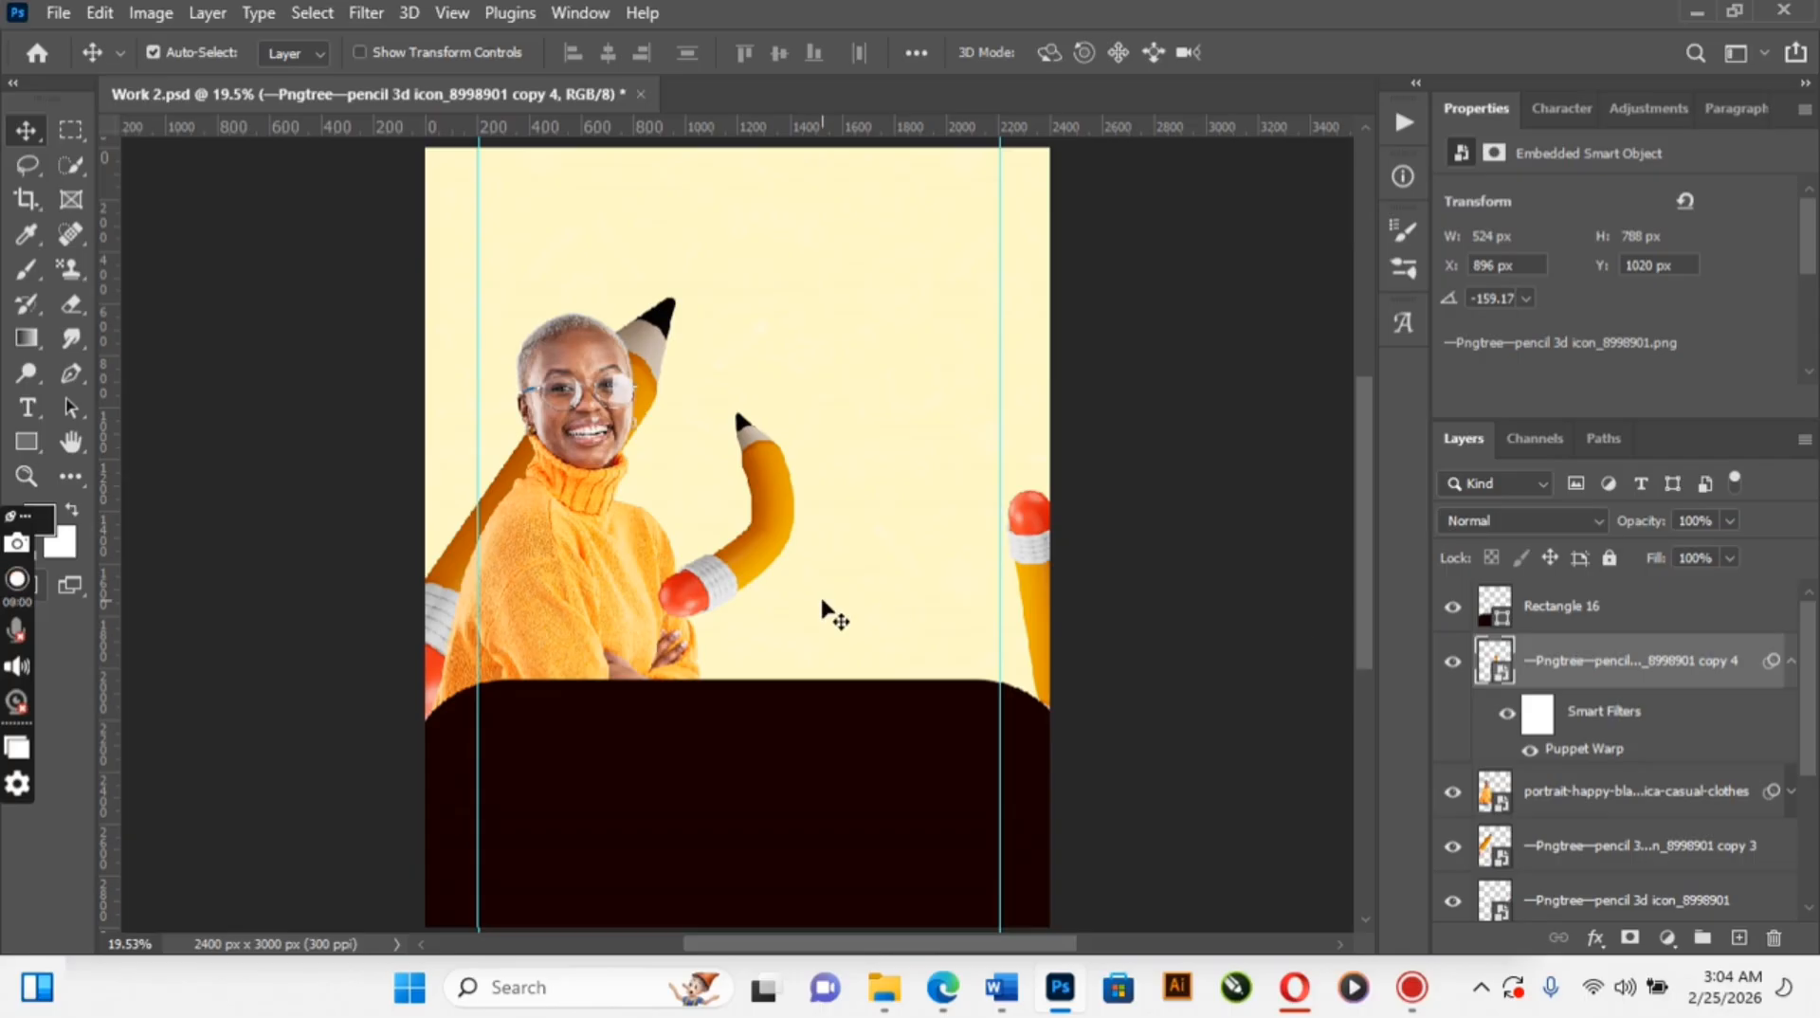
left_click_drag(783, 528, 713, 584)
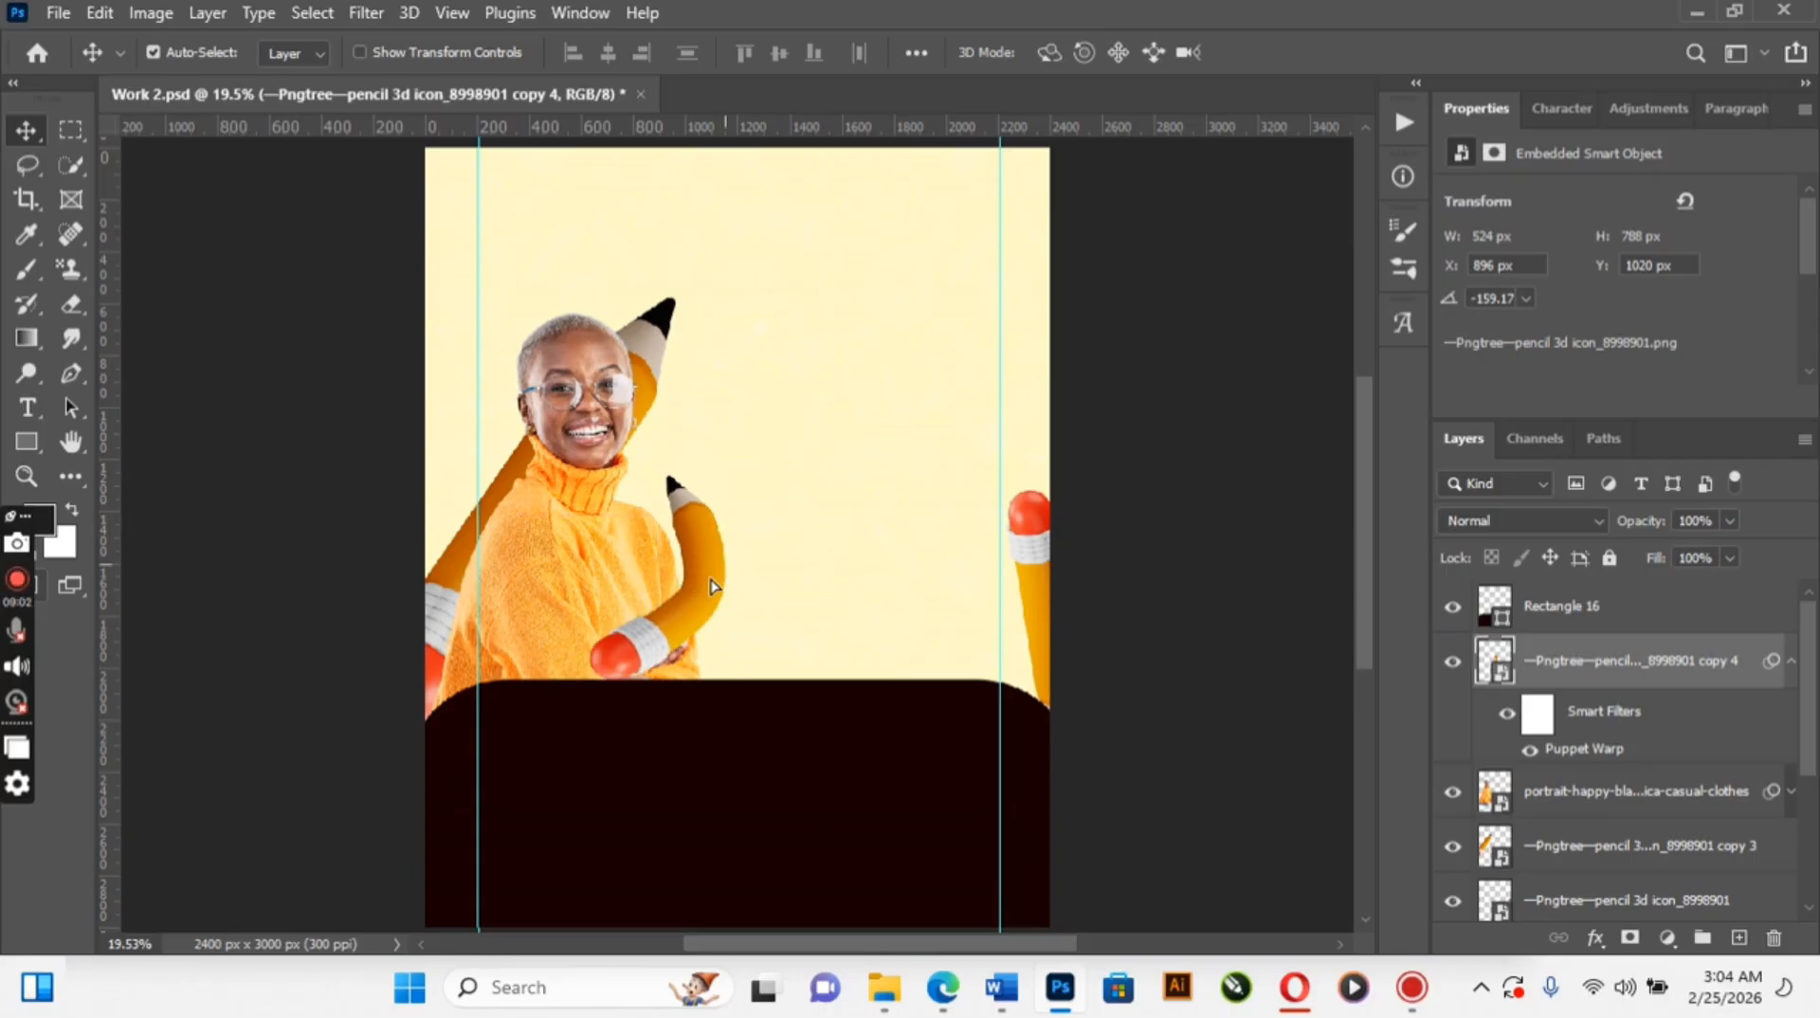
Flip the bent pencil horizontally and rotate it to about -42°
key("ctrl+t")
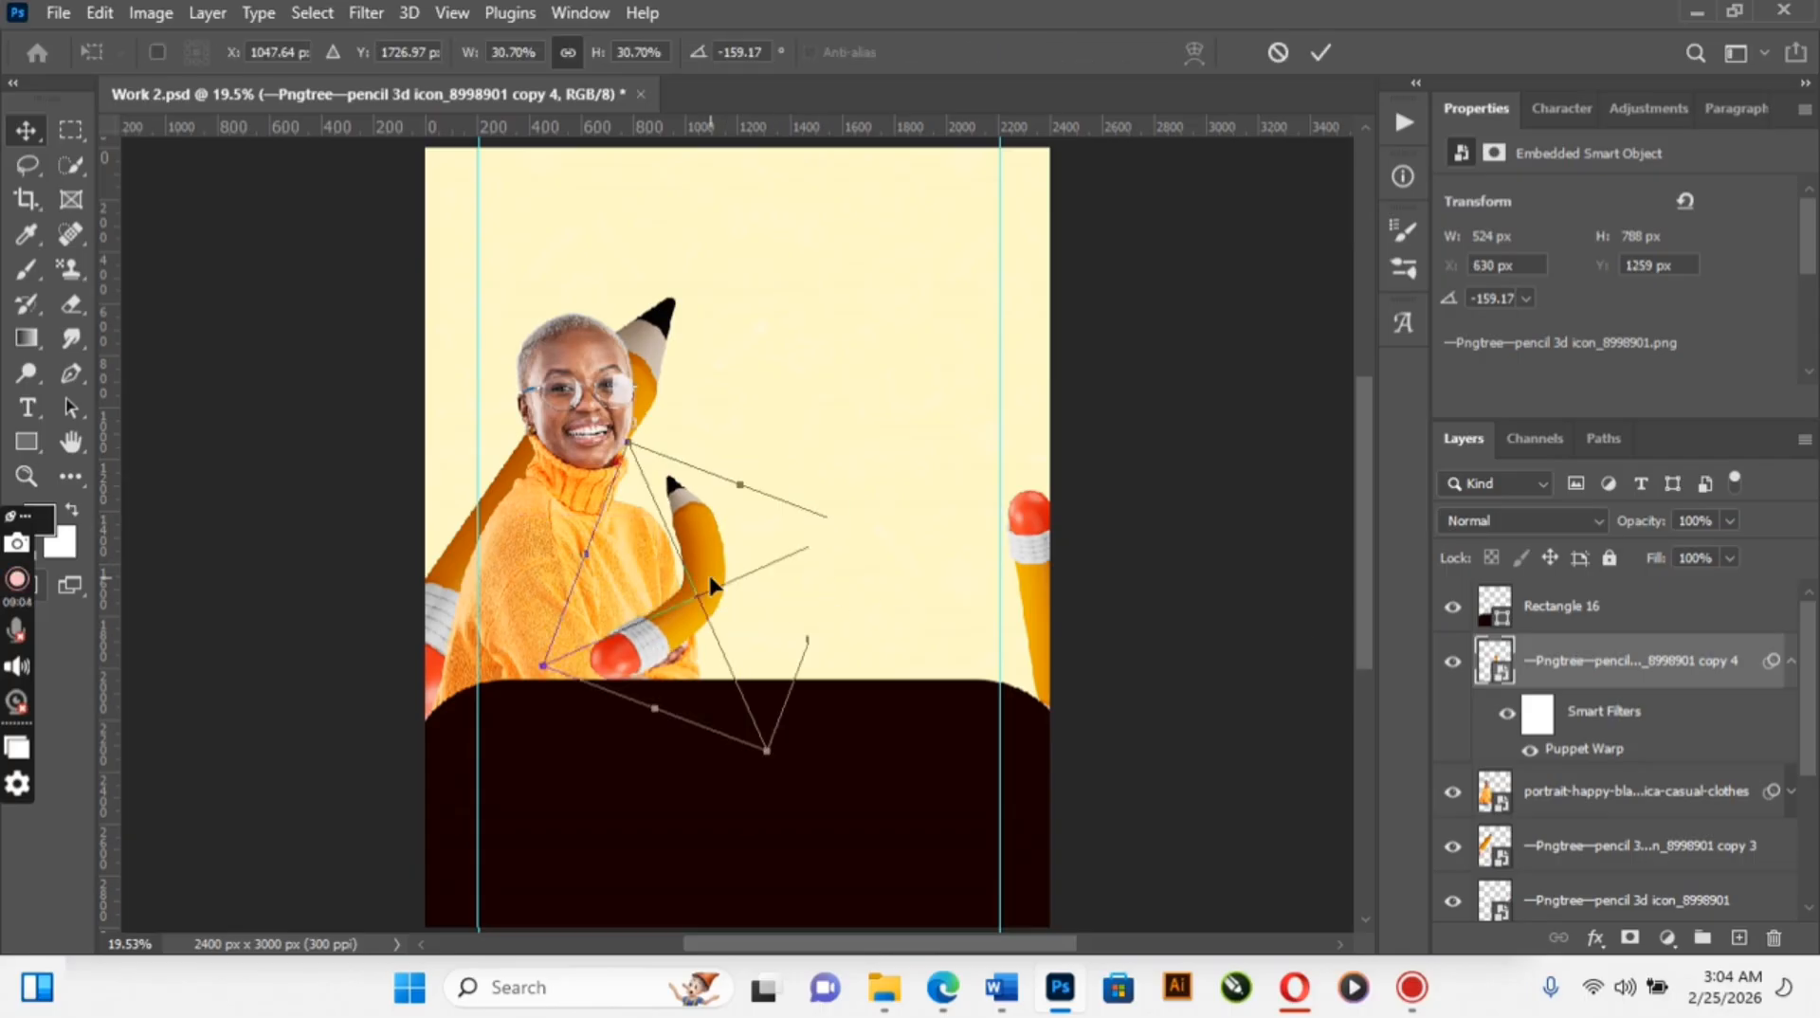
right_click(713, 580)
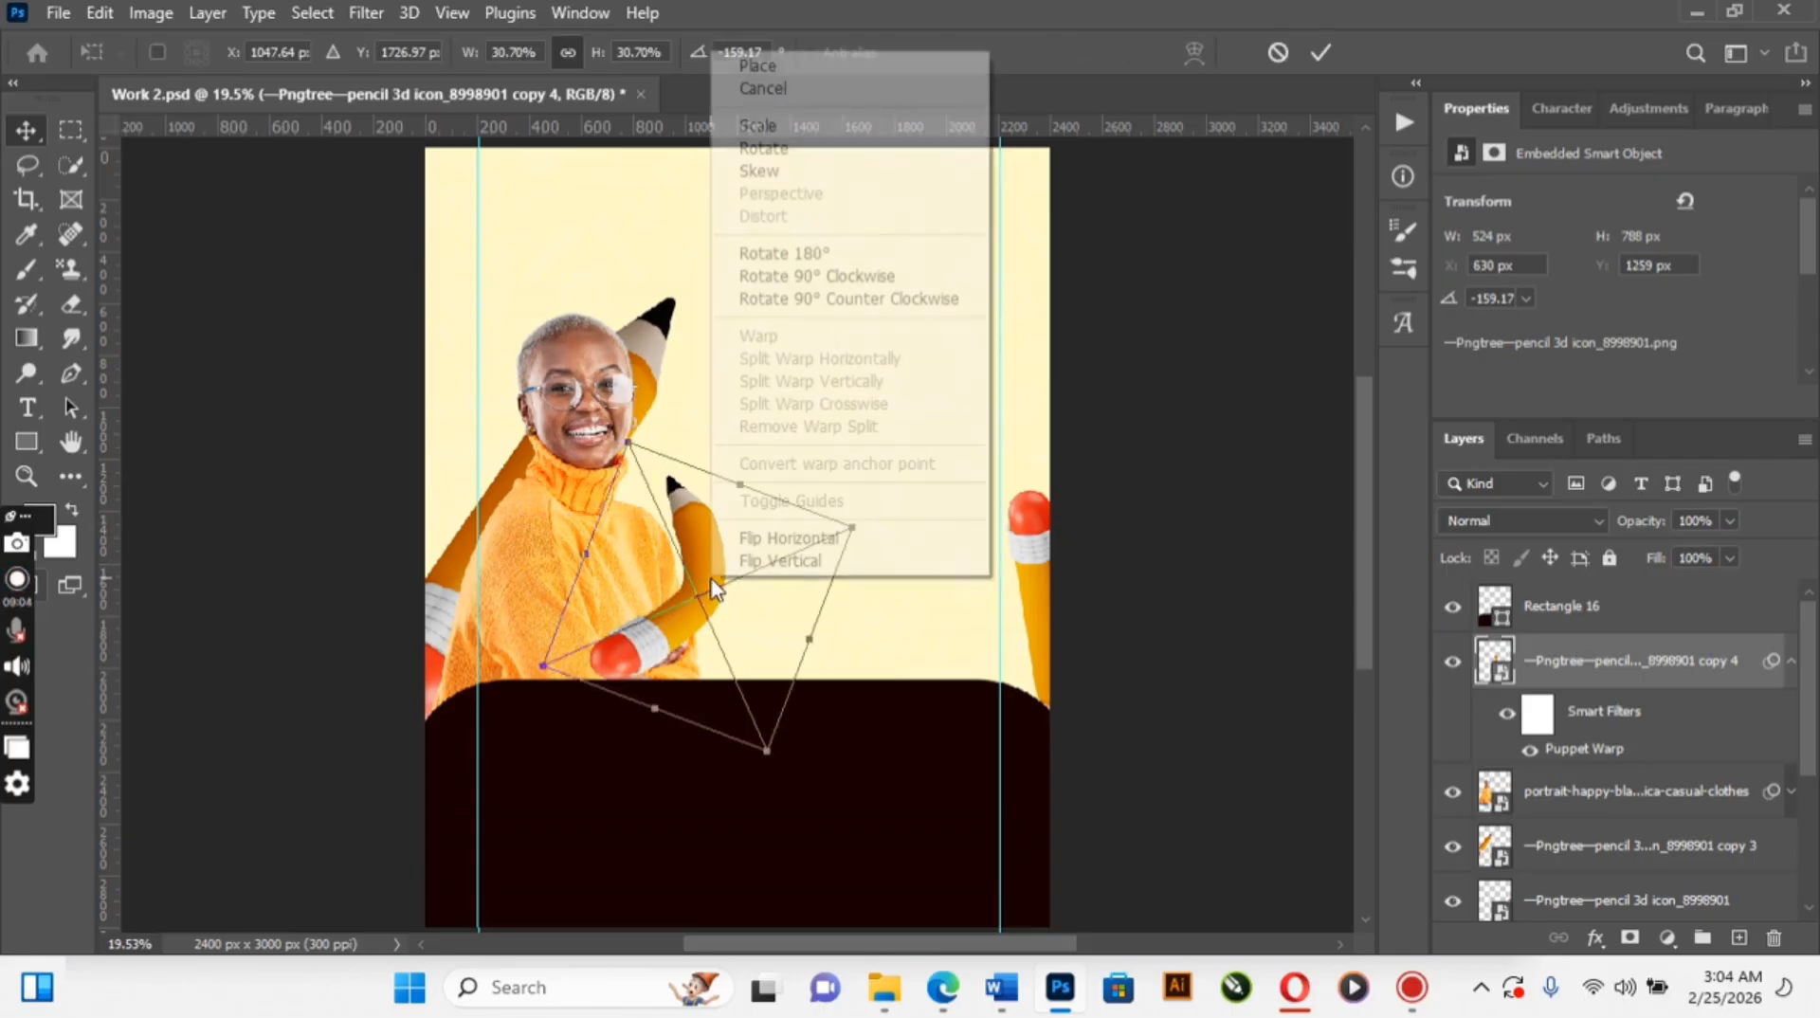
left_click(769, 537)
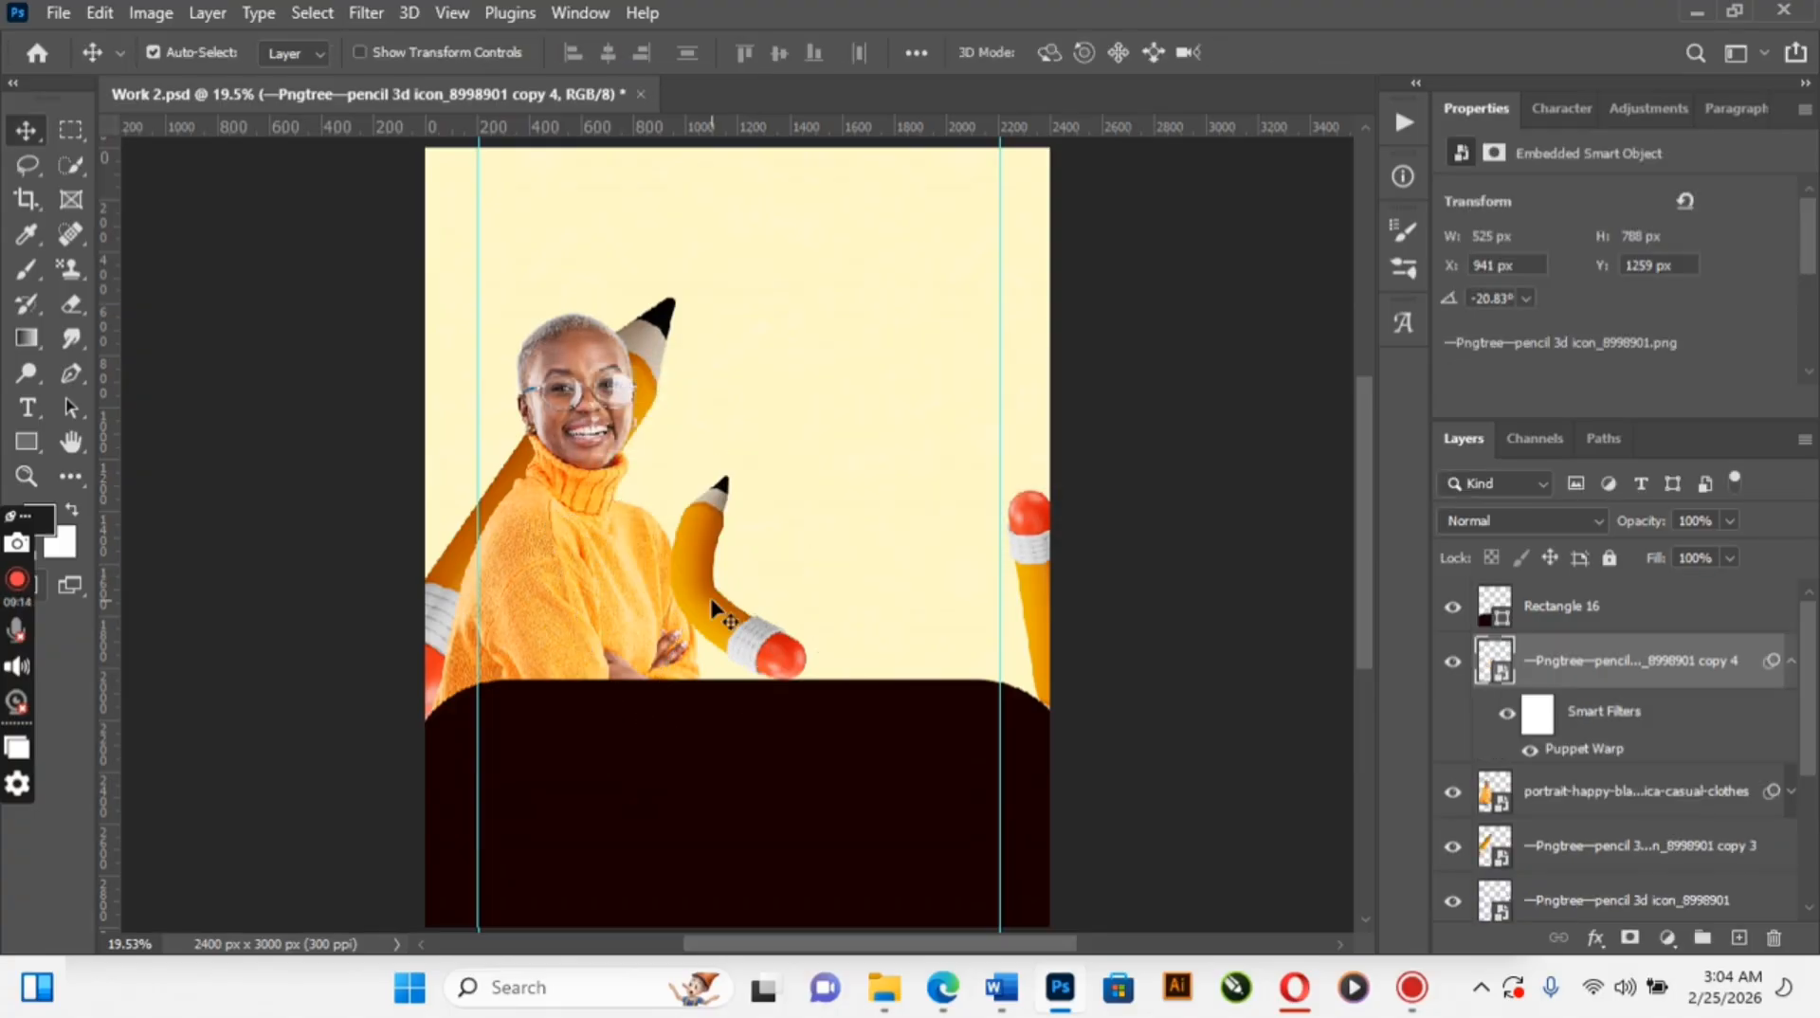
key("ctrl+t")
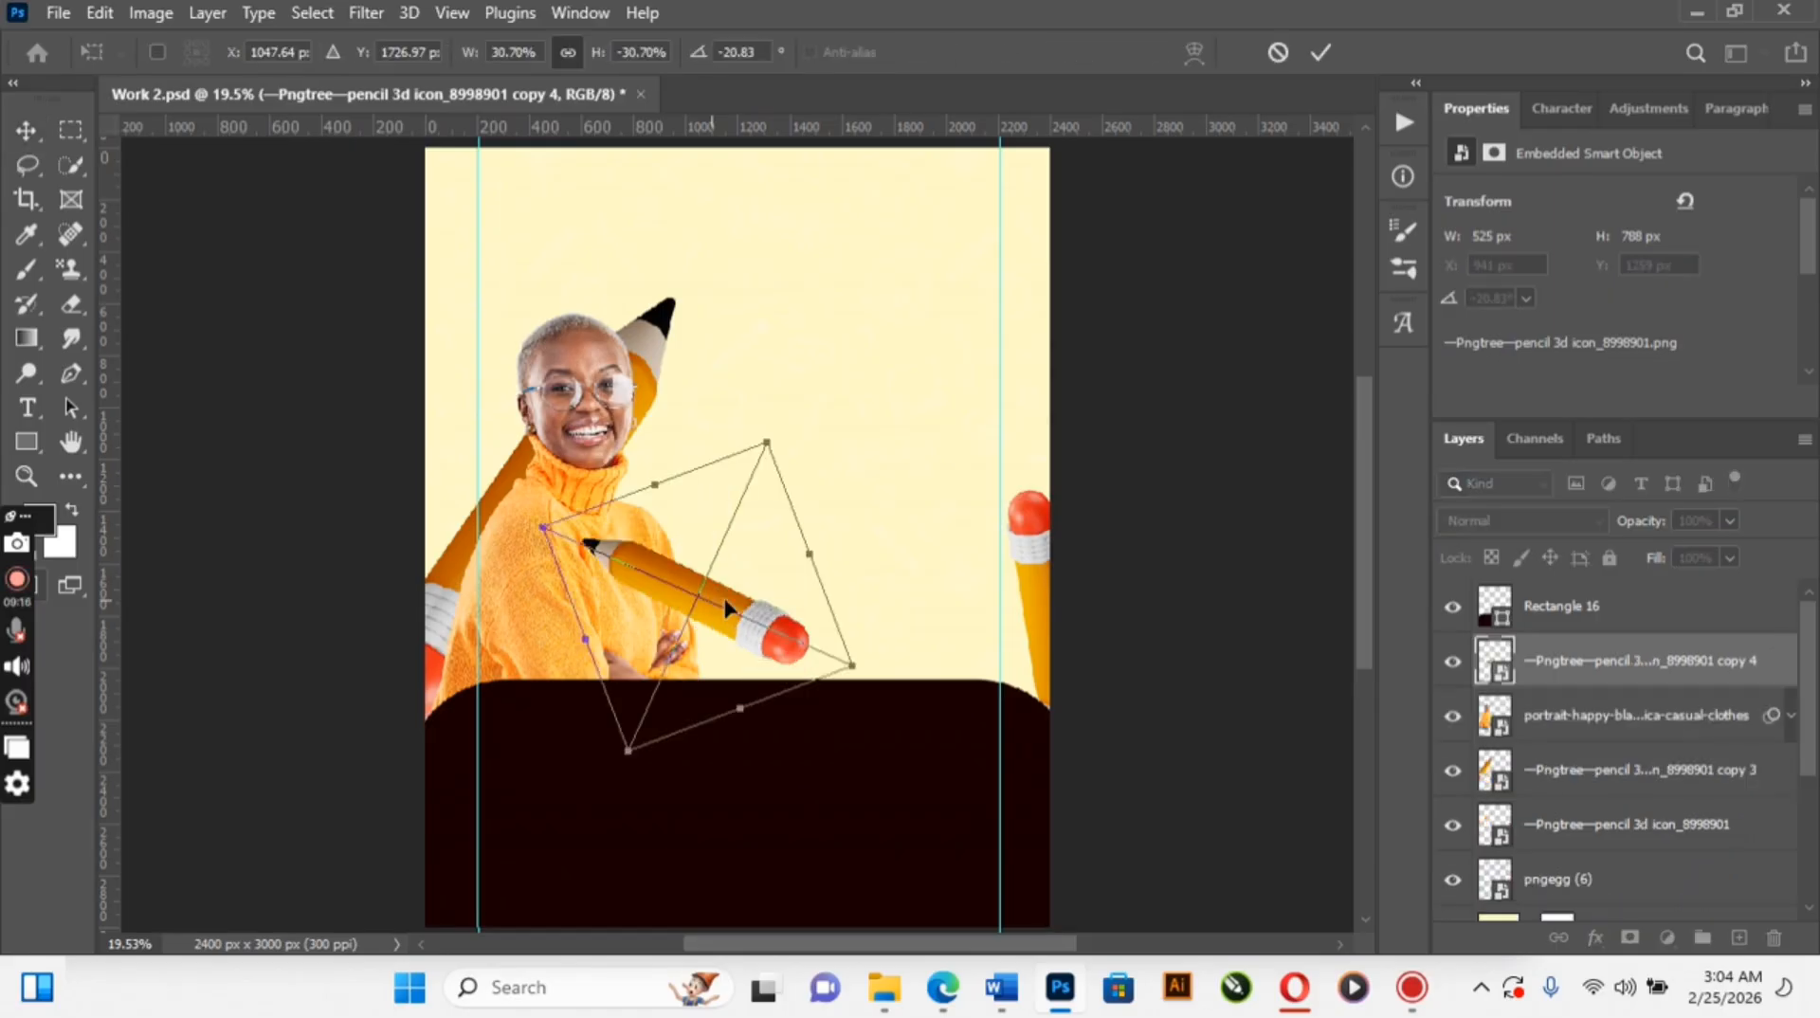
mouse_move(922, 617)
left_mouse_down()
mouse_move(898, 593)
mouse_move(917, 542)
left_mouse_up()
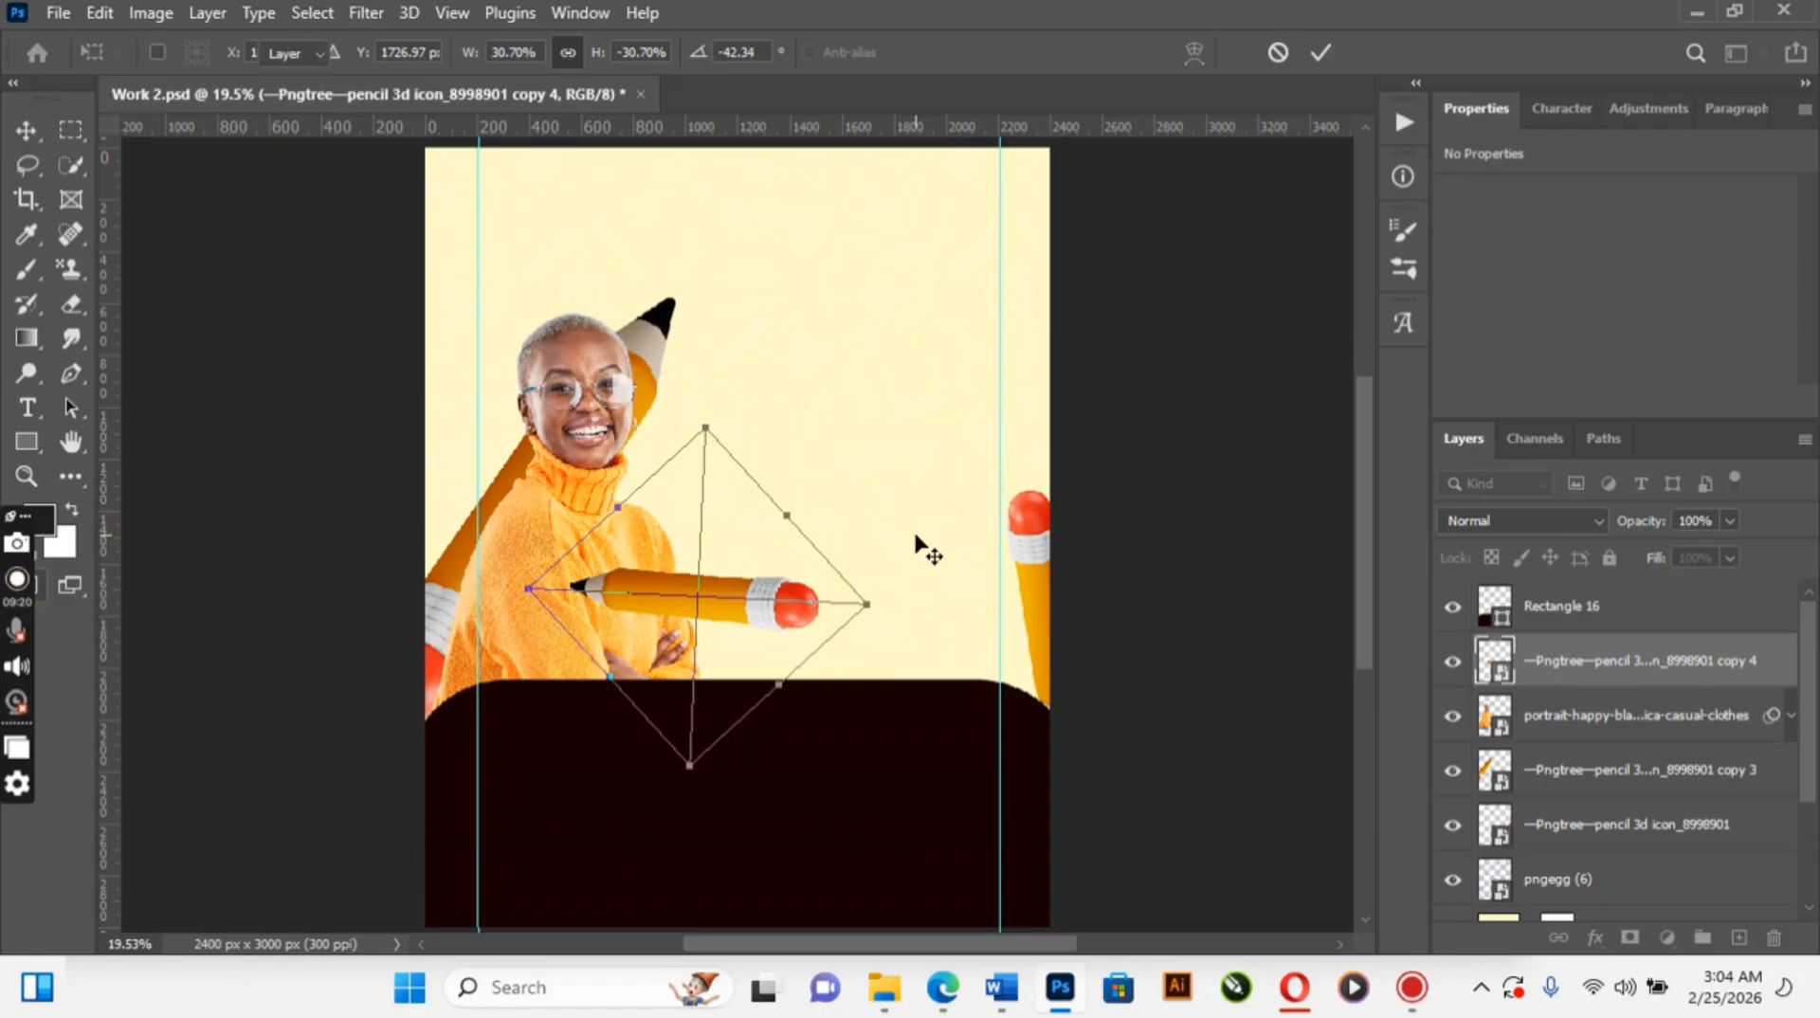
key("Return")
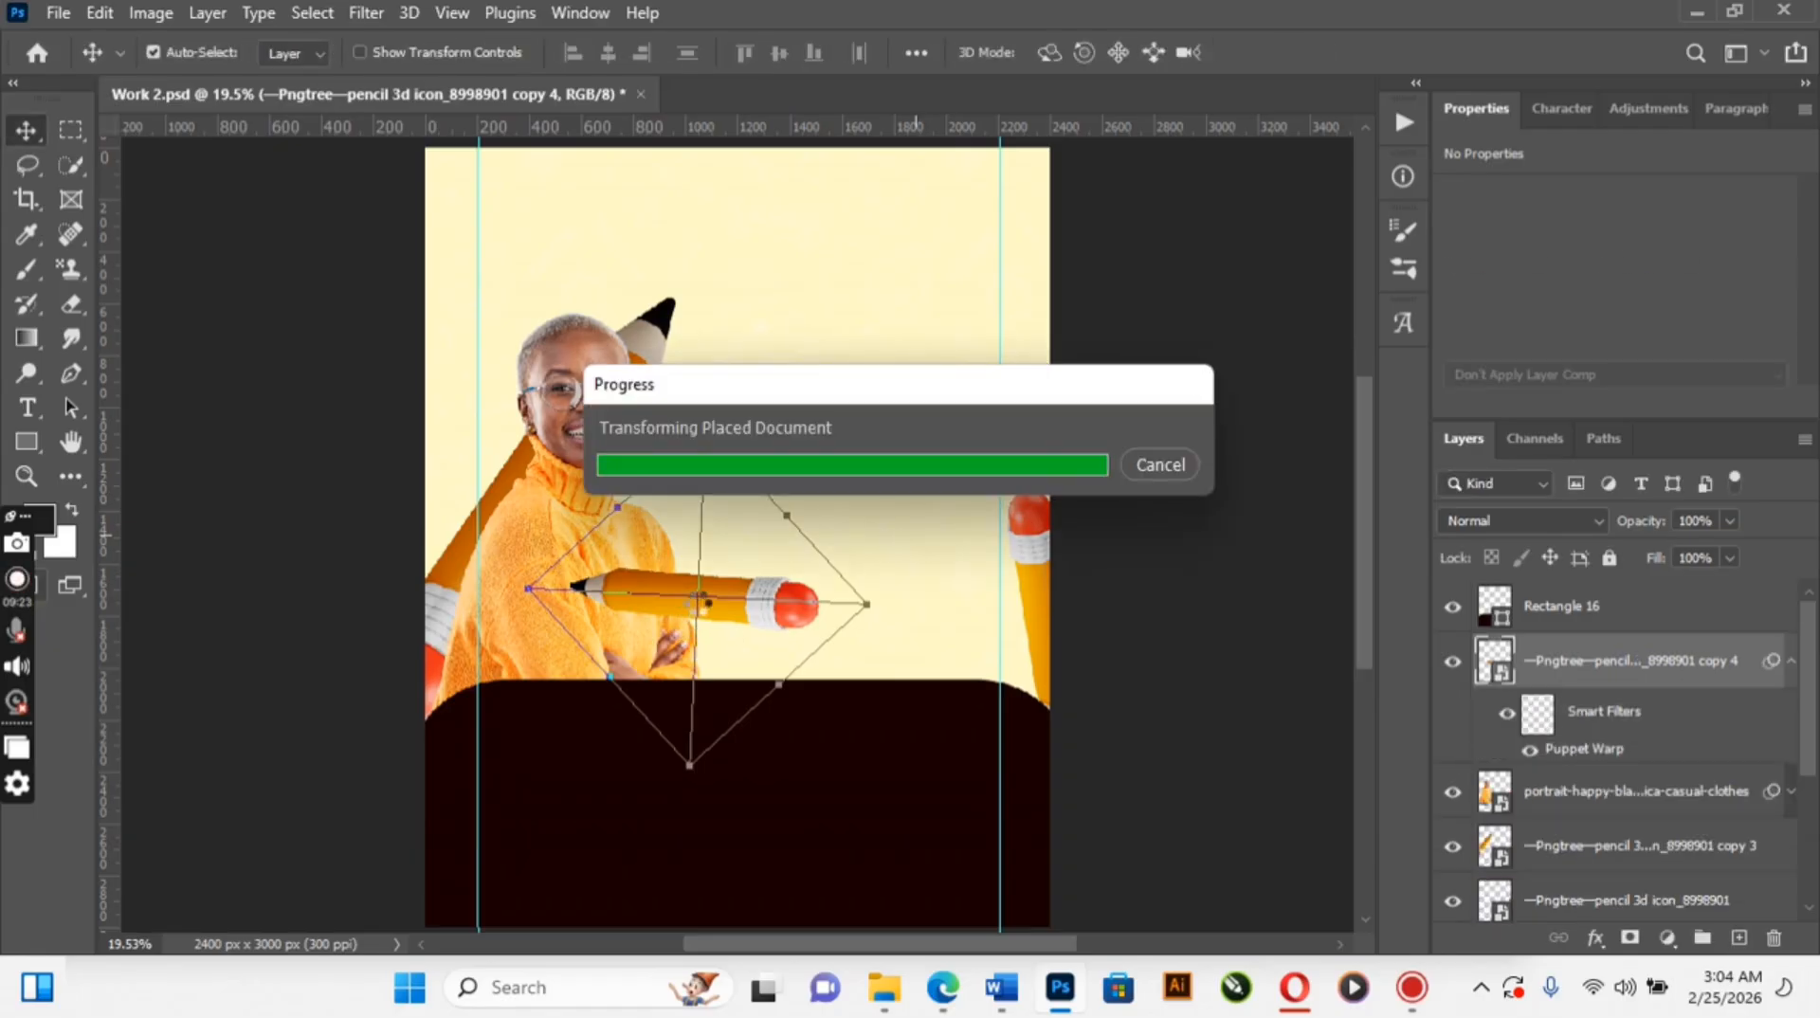
Rotate the bent pencil to about -65°, place it over the woman's arms partly behind the dark panel, and collapse its smart filter list
mouse_move(699, 590)
left_mouse_down()
mouse_move(656, 663)
mouse_move(574, 677)
mouse_move(569, 714)
left_mouse_up()
key("ctrl+t")
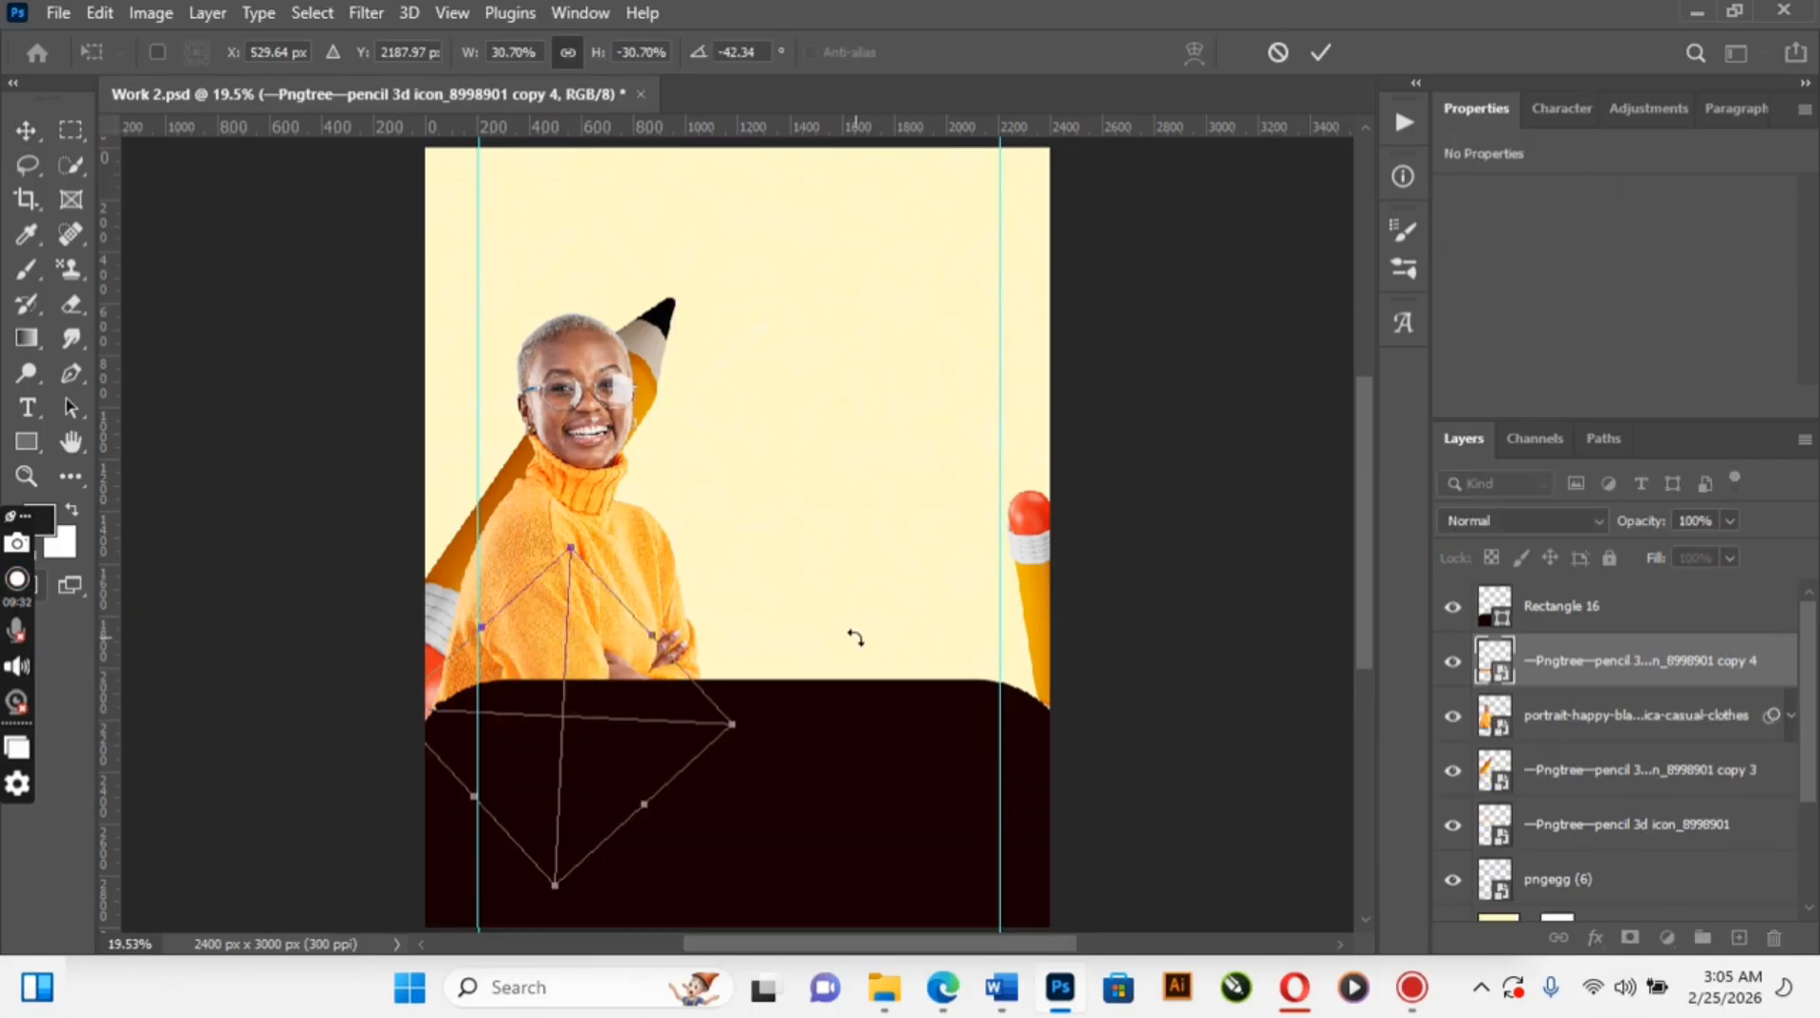
left_click_drag(853, 638, 794, 552)
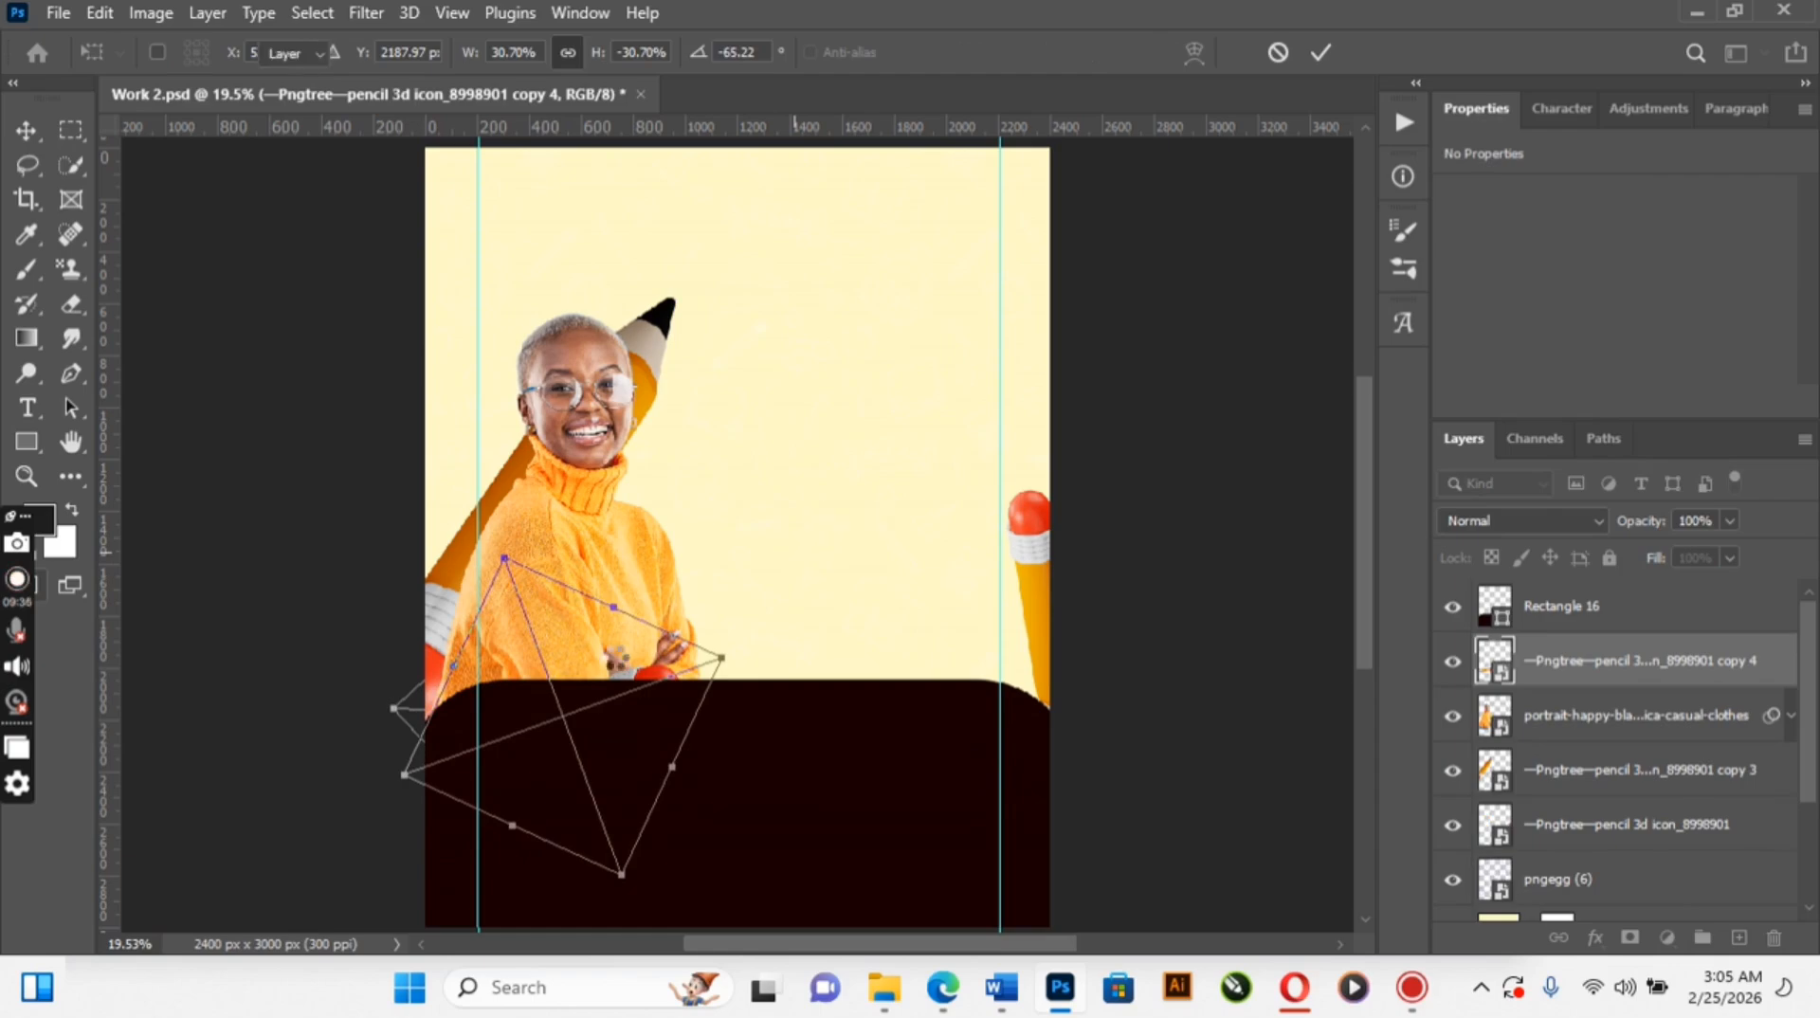
key("Return")
left_click_drag(527, 676, 539, 660)
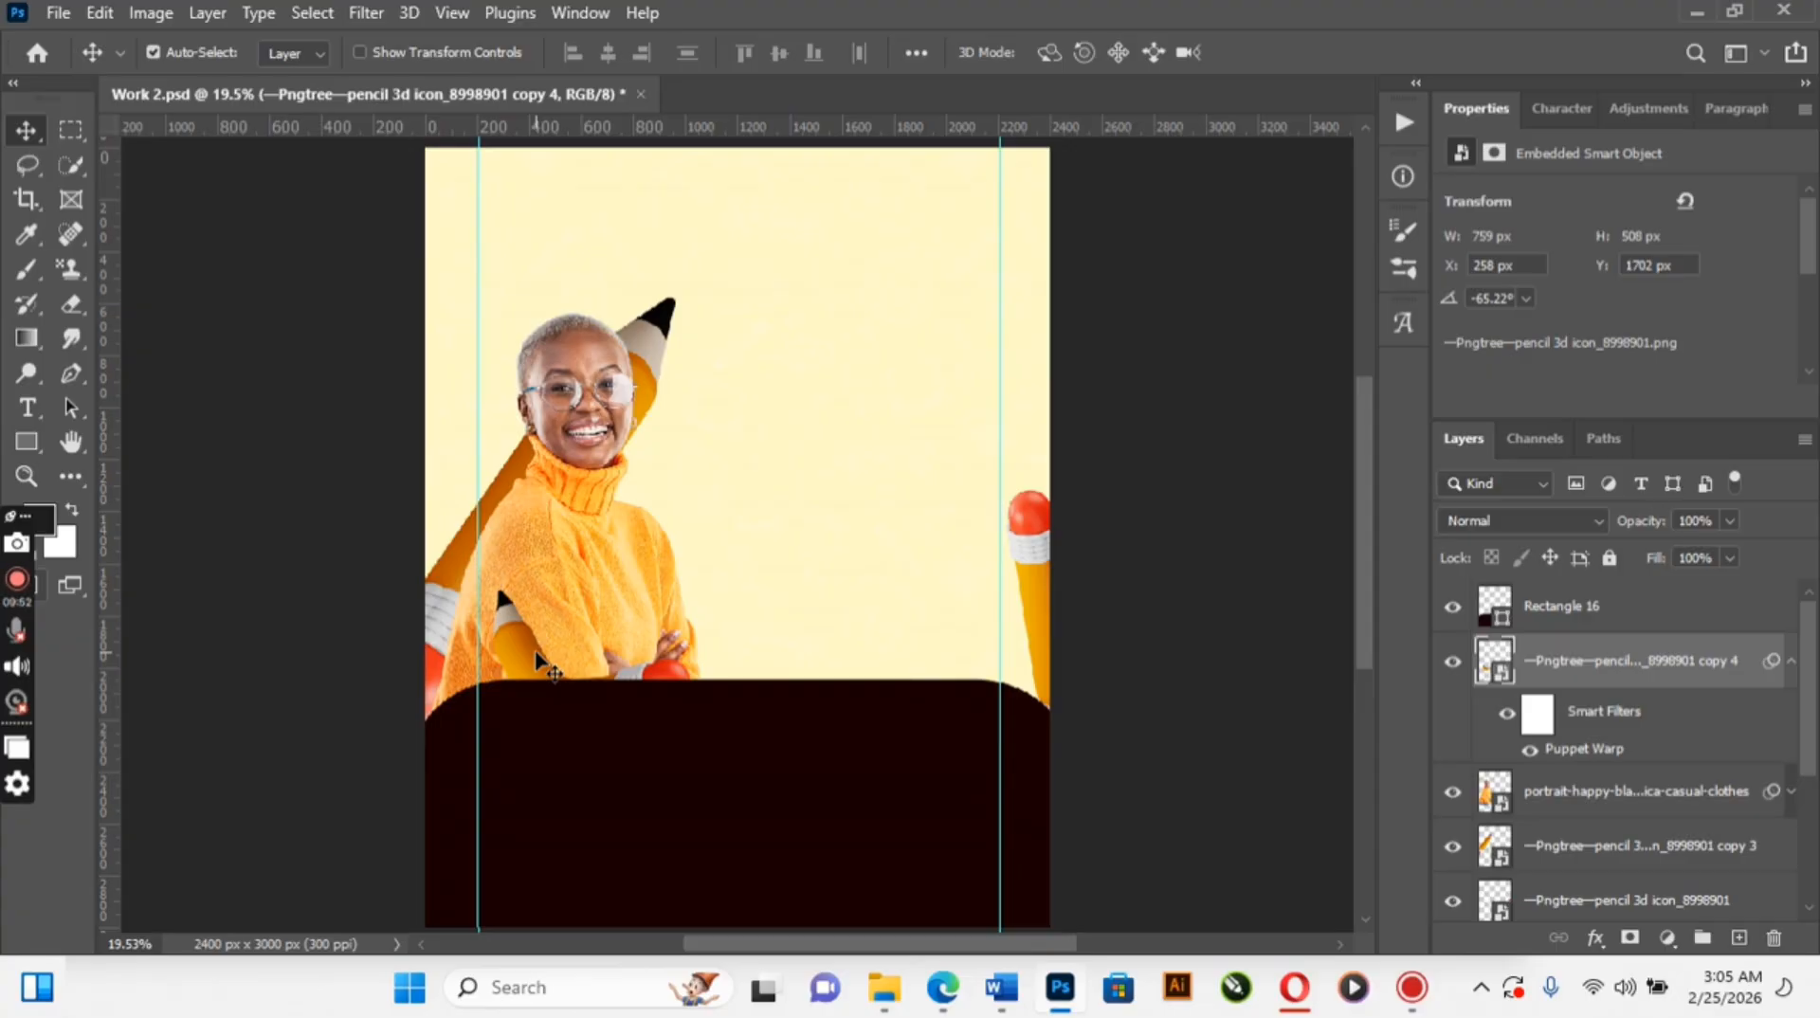
left_click(1788, 665)
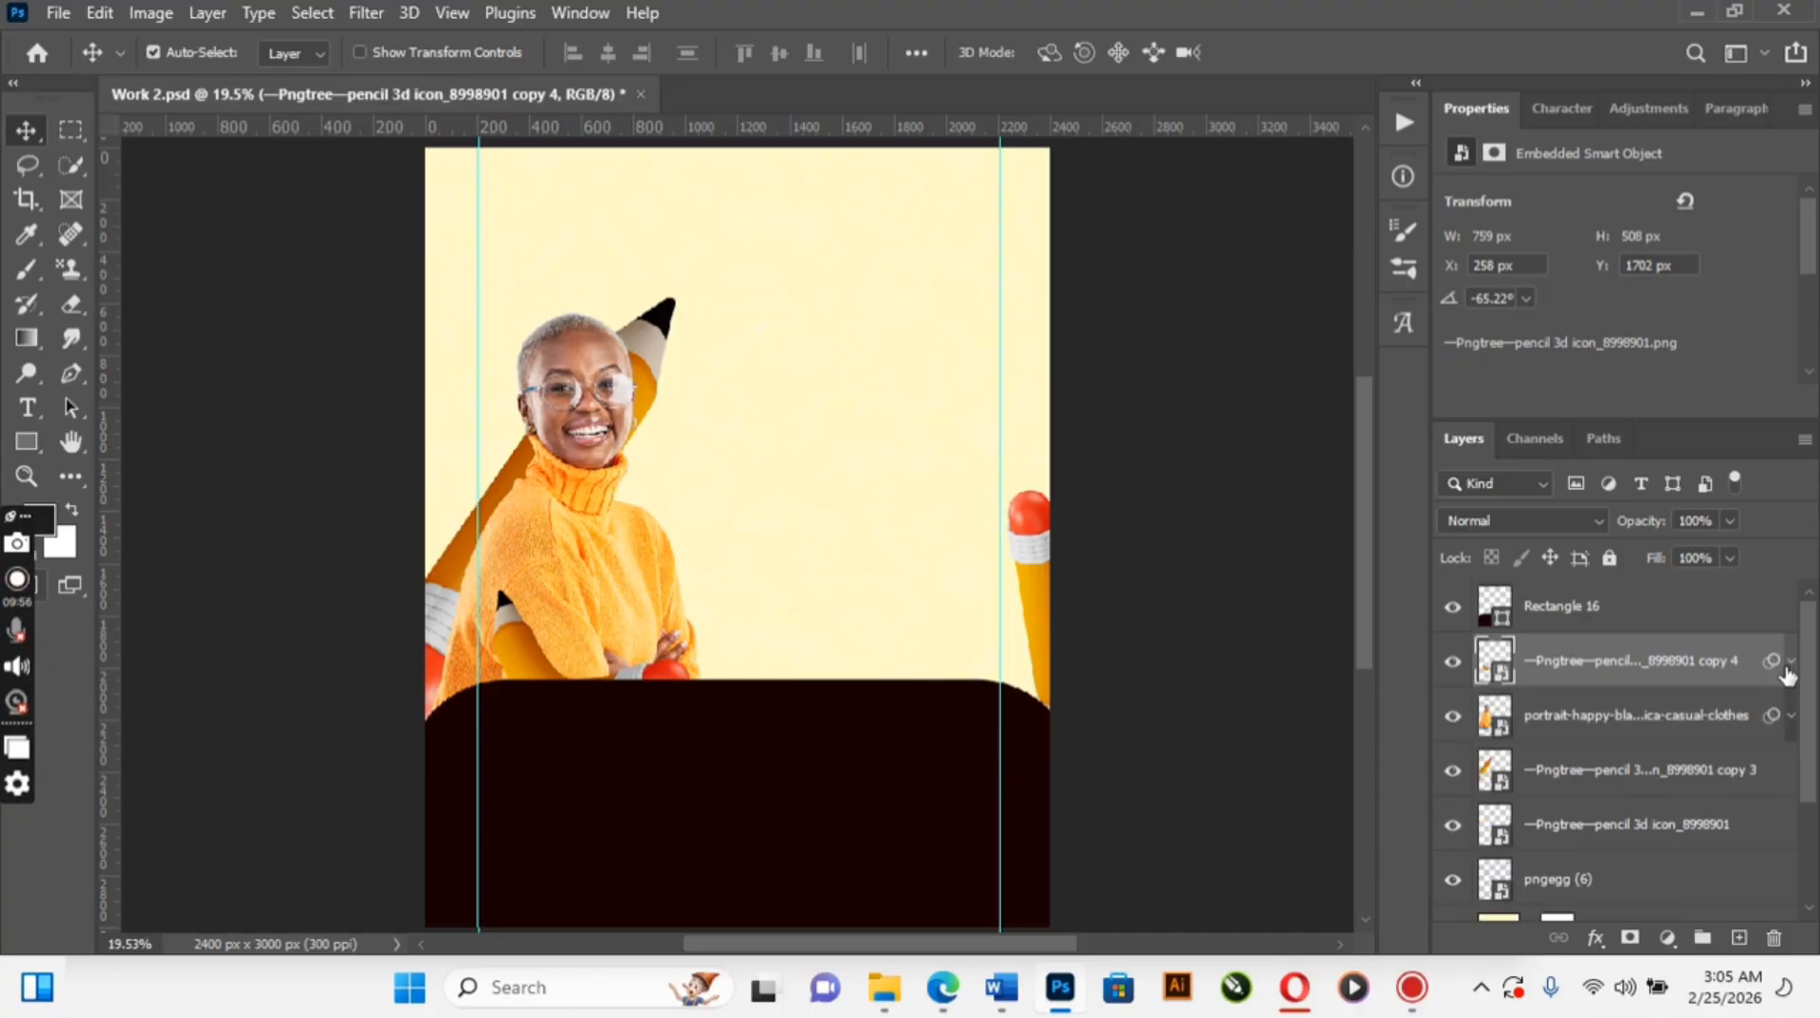
Embed the R (3) flying papers image from the NEXUS folder at 100% and move it 365 px up
left_click(59, 13)
left_click(212, 565)
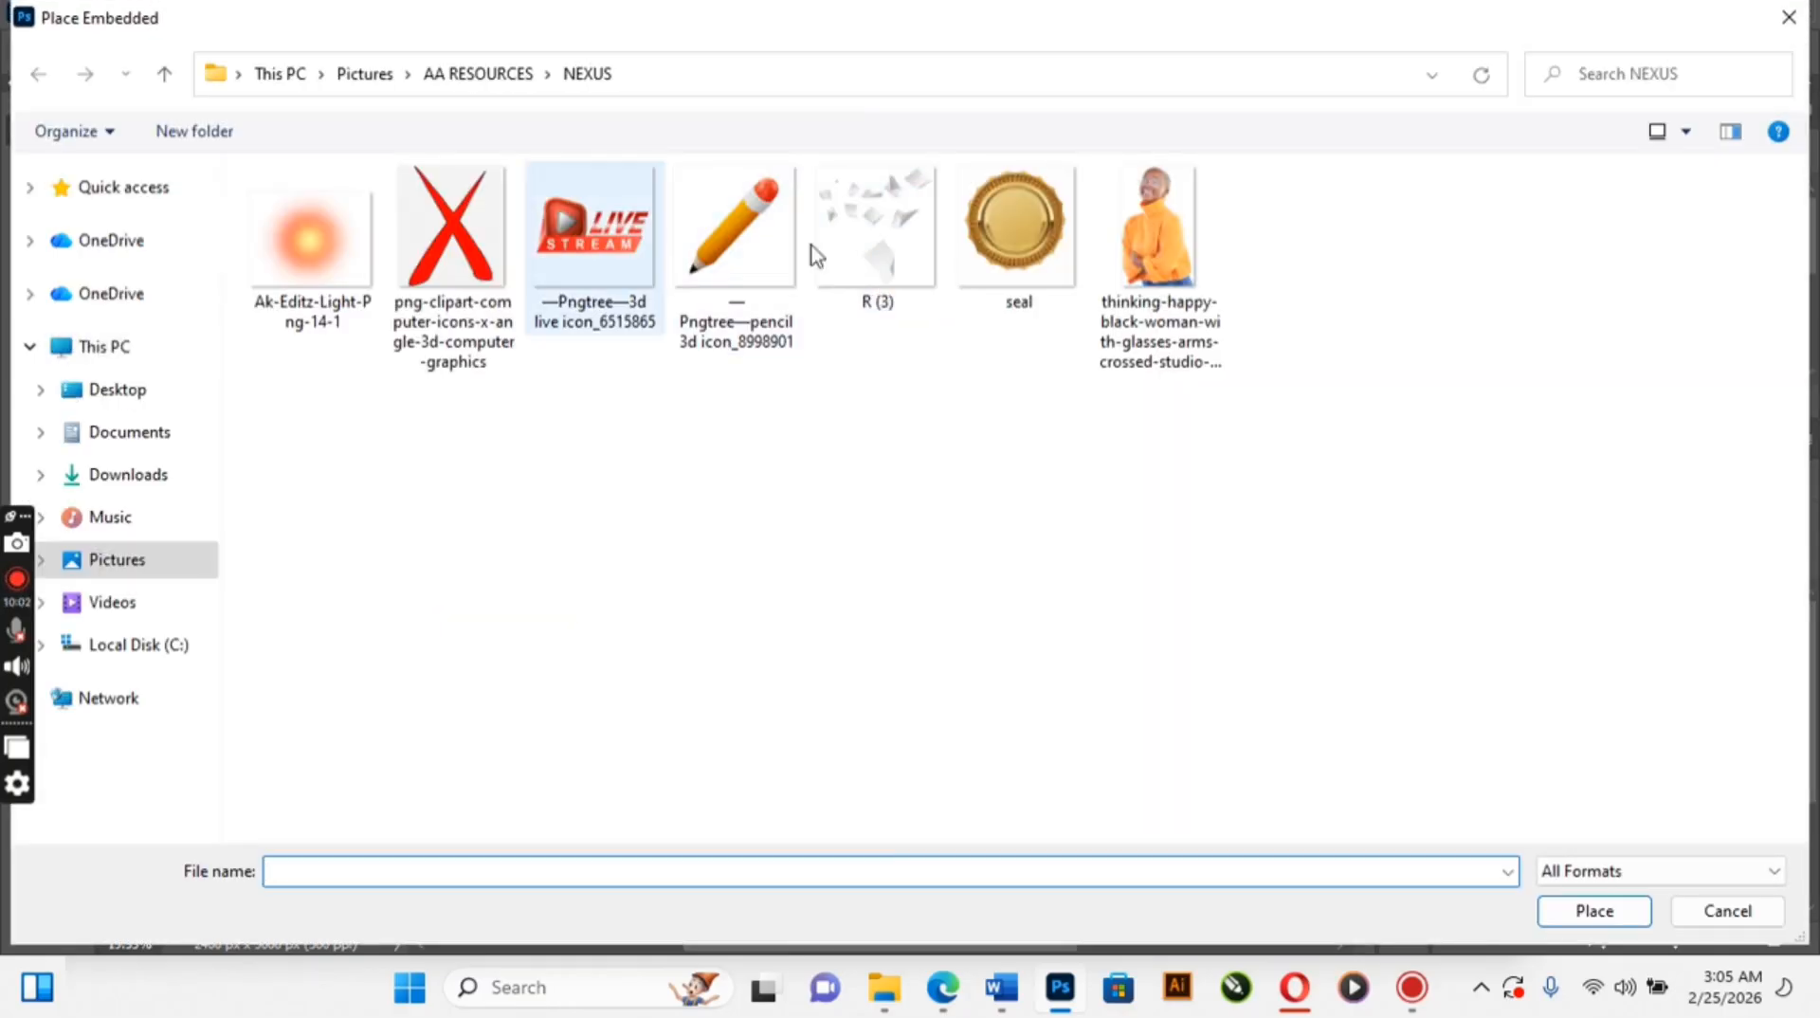
left_click(892, 246)
double_click(890, 245)
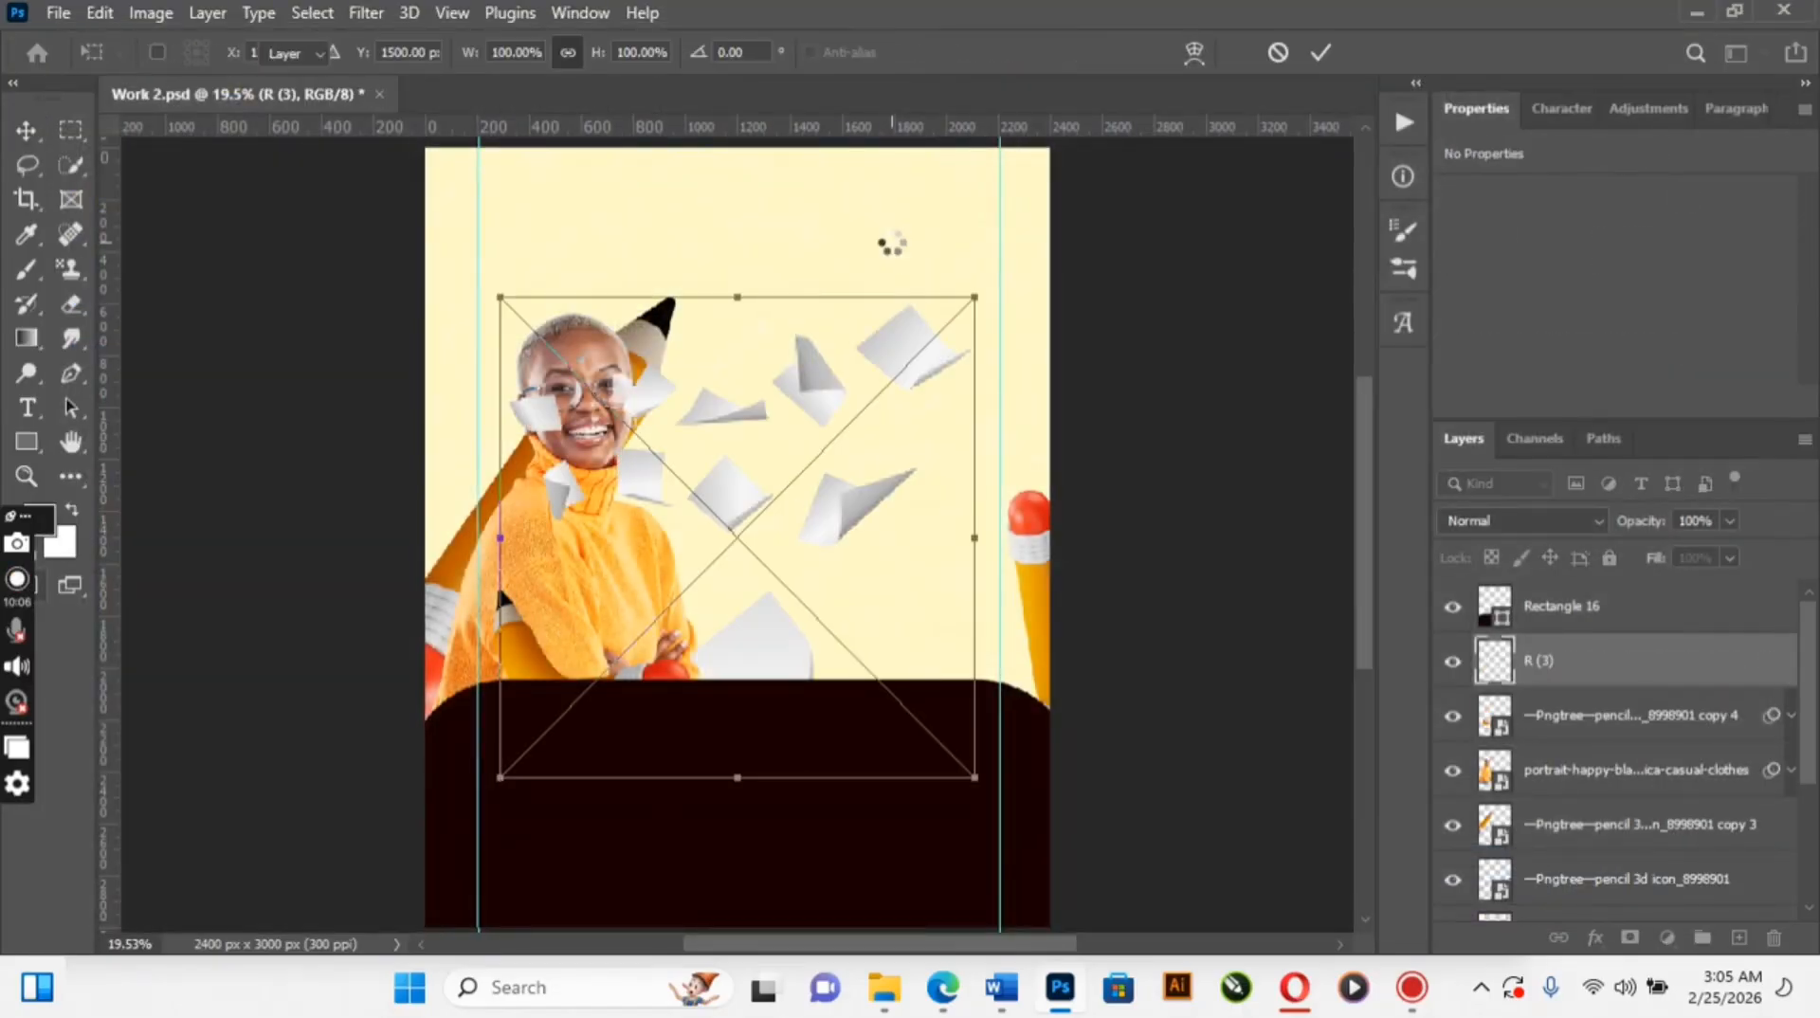
key("Return")
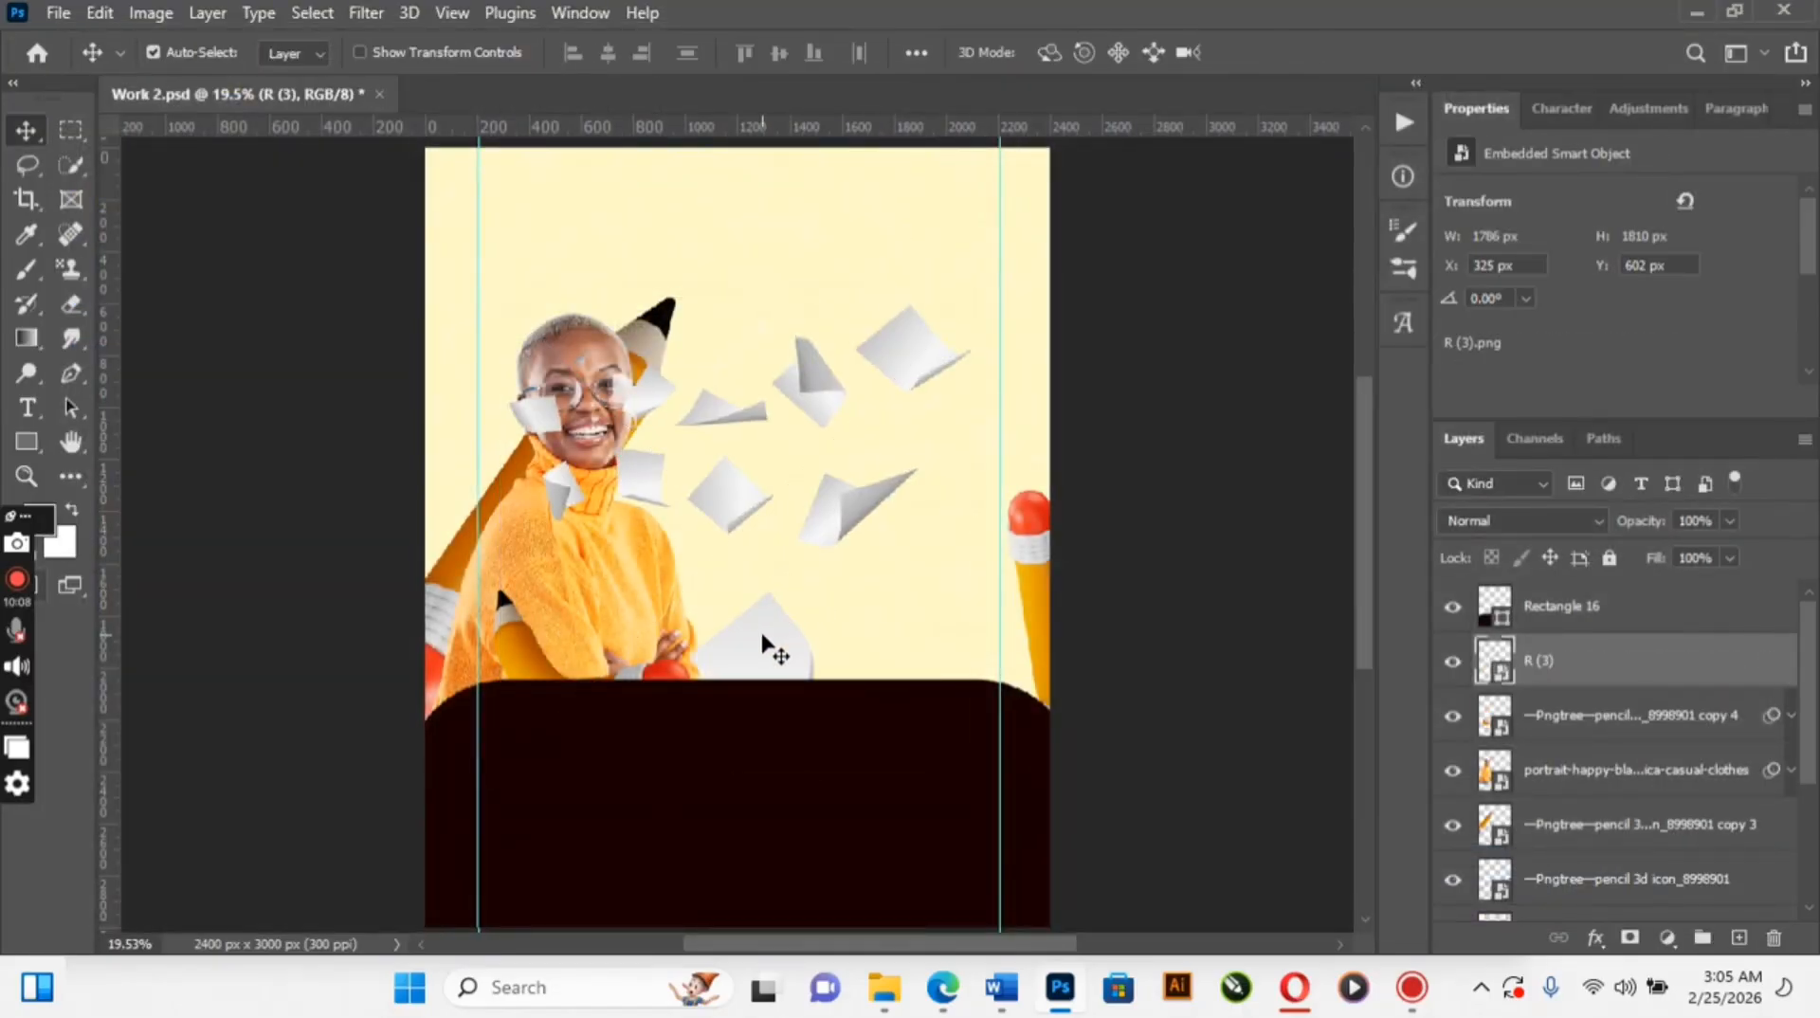
left_click_drag(763, 639, 767, 556)
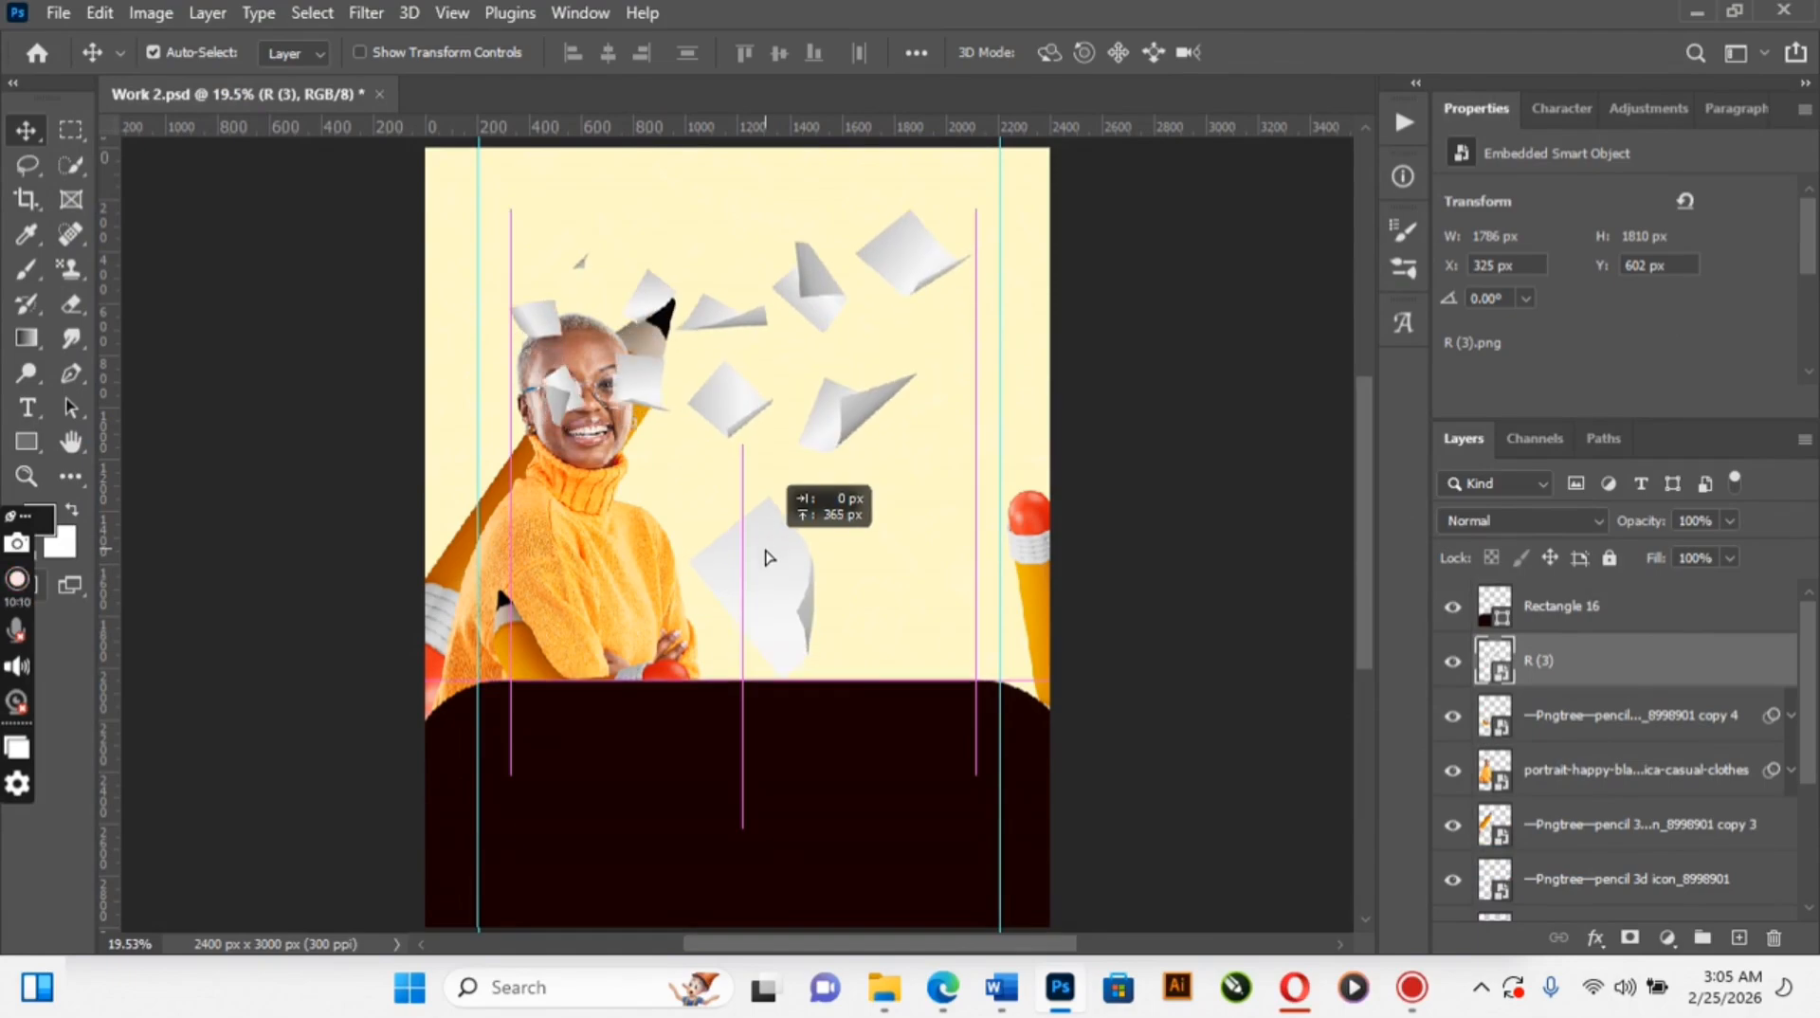
left_click_drag(768, 558, 770, 559)
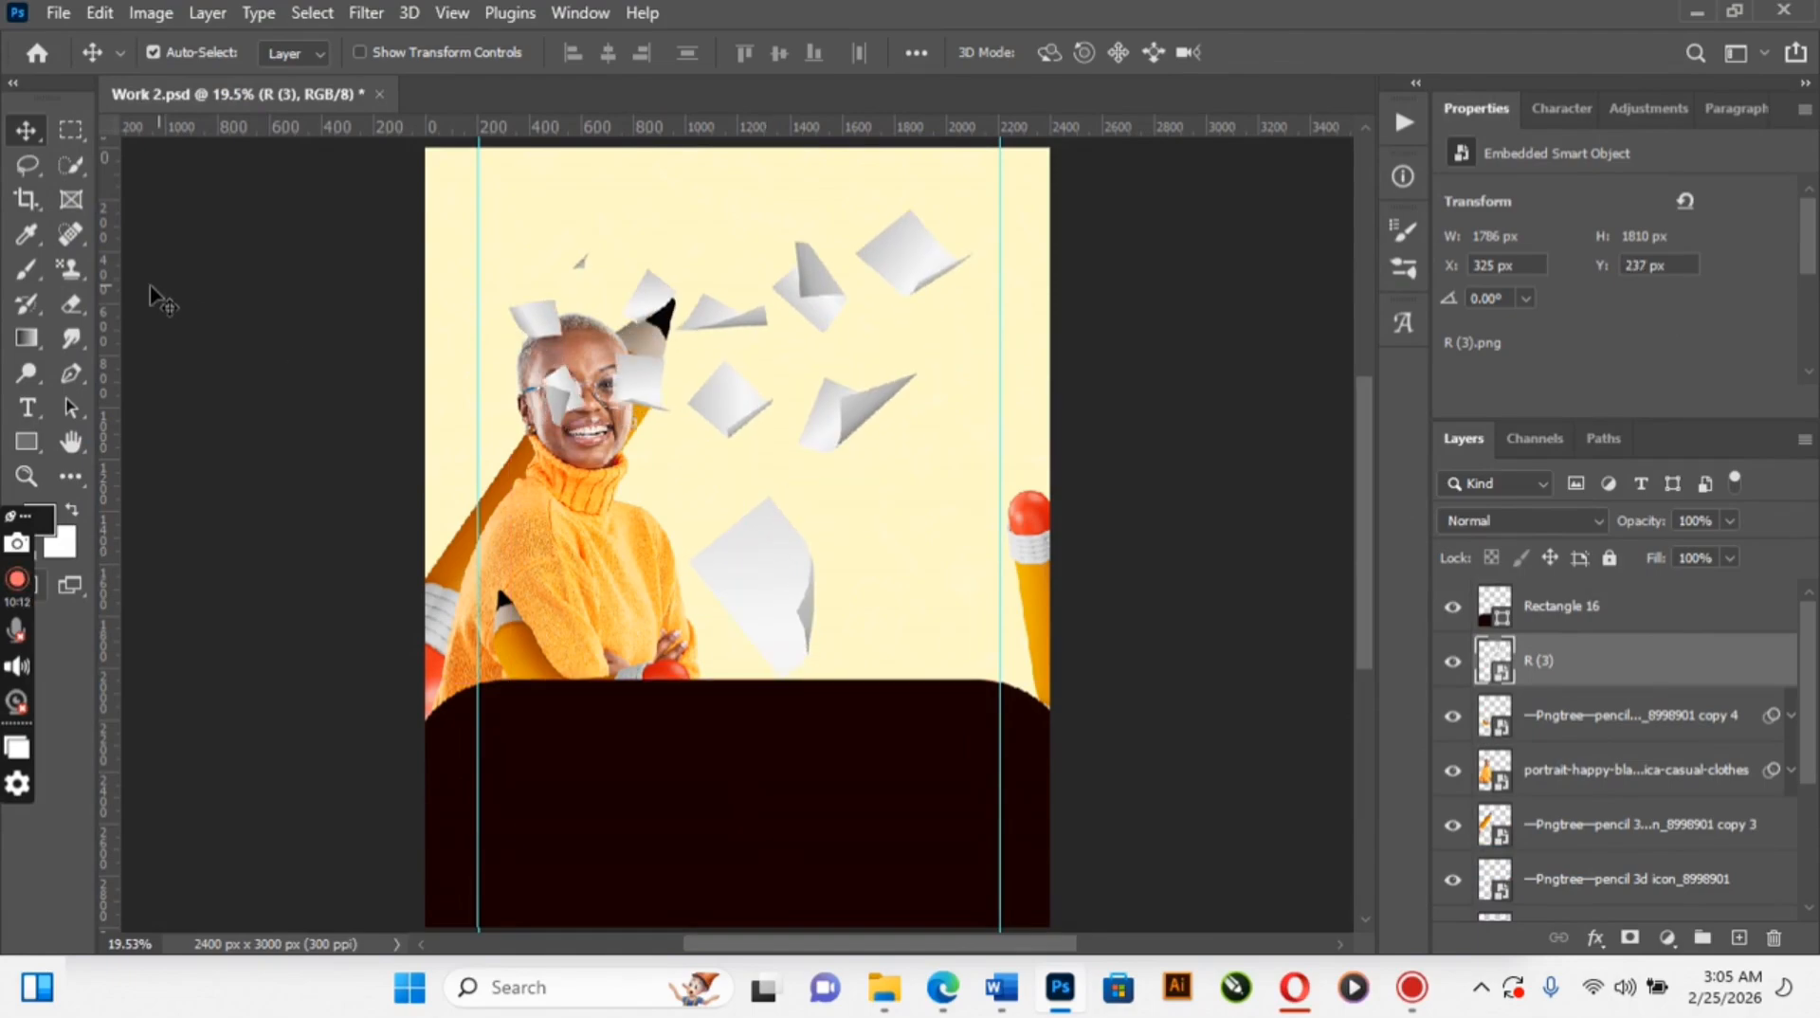
Lasso the folded paper sheet above the large one in R (3) and copy it to its own layer
left_click(25, 171)
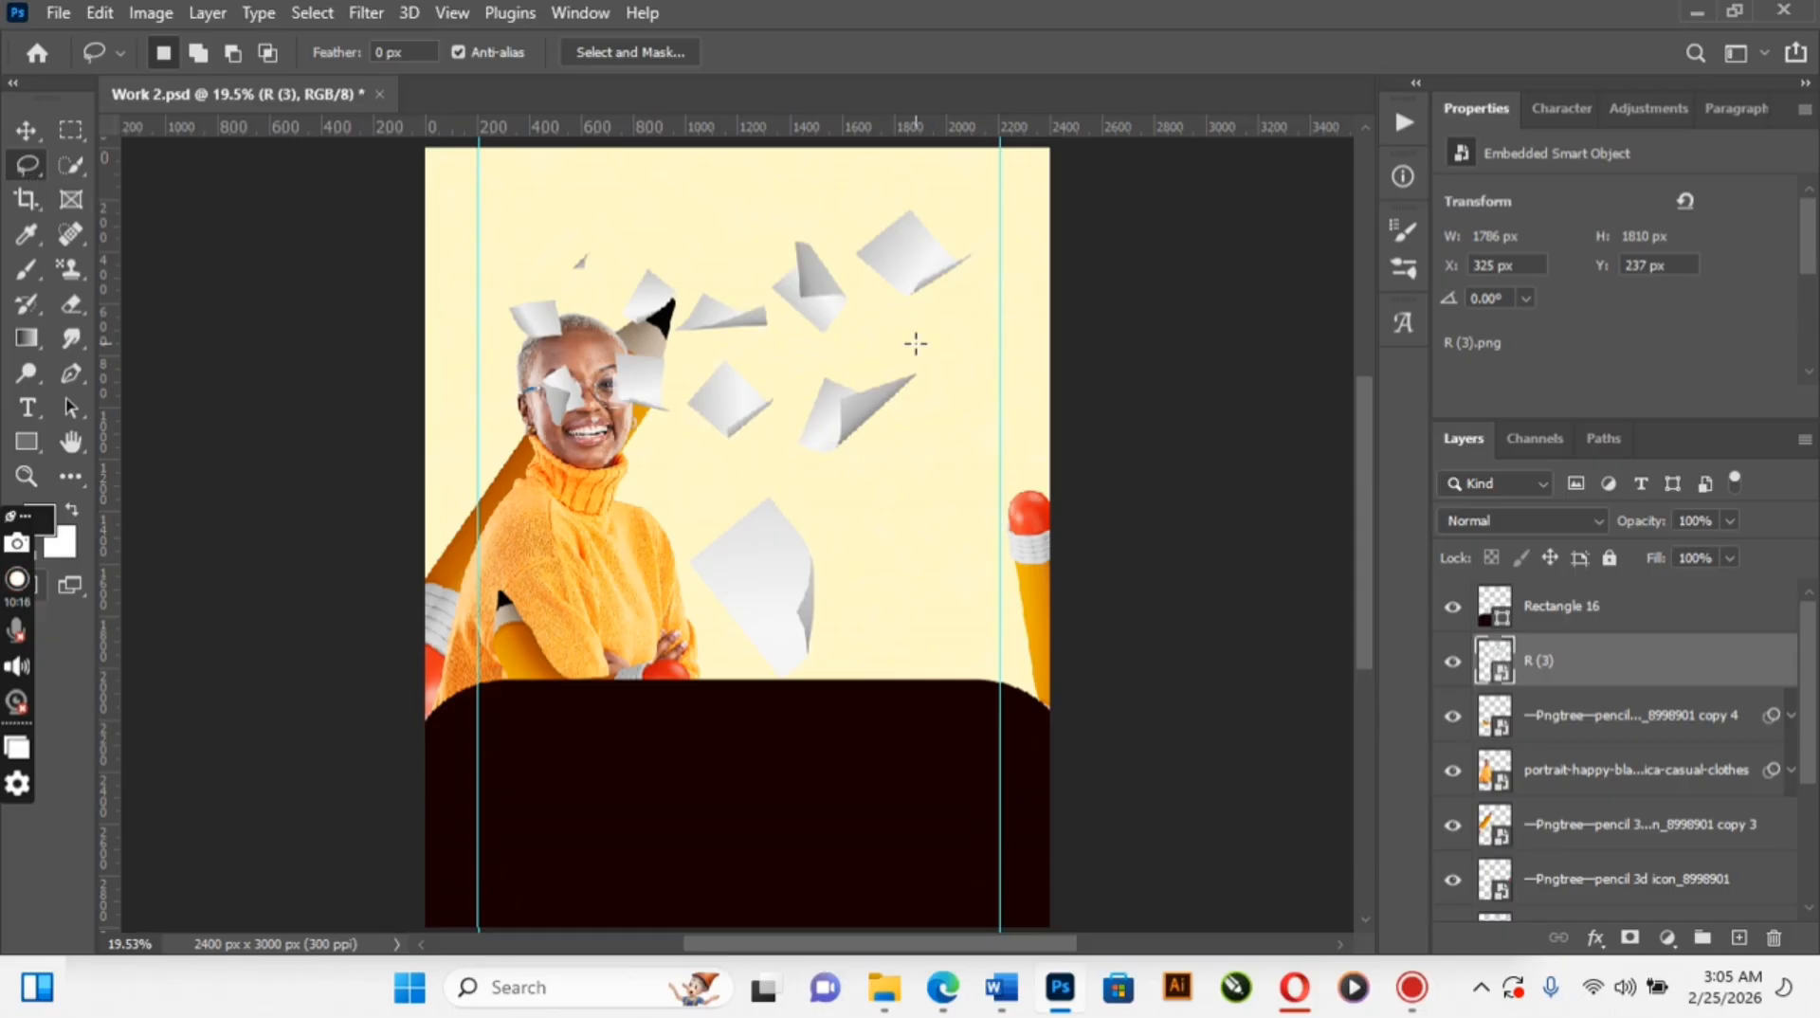
mouse_move(916, 346)
left_mouse_down()
mouse_move(836, 347)
mouse_move(815, 367)
mouse_move(785, 436)
mouse_move(809, 466)
mouse_move(926, 423)
mouse_move(910, 339)
mouse_move(926, 357)
left_mouse_up()
key("ctrl+j")
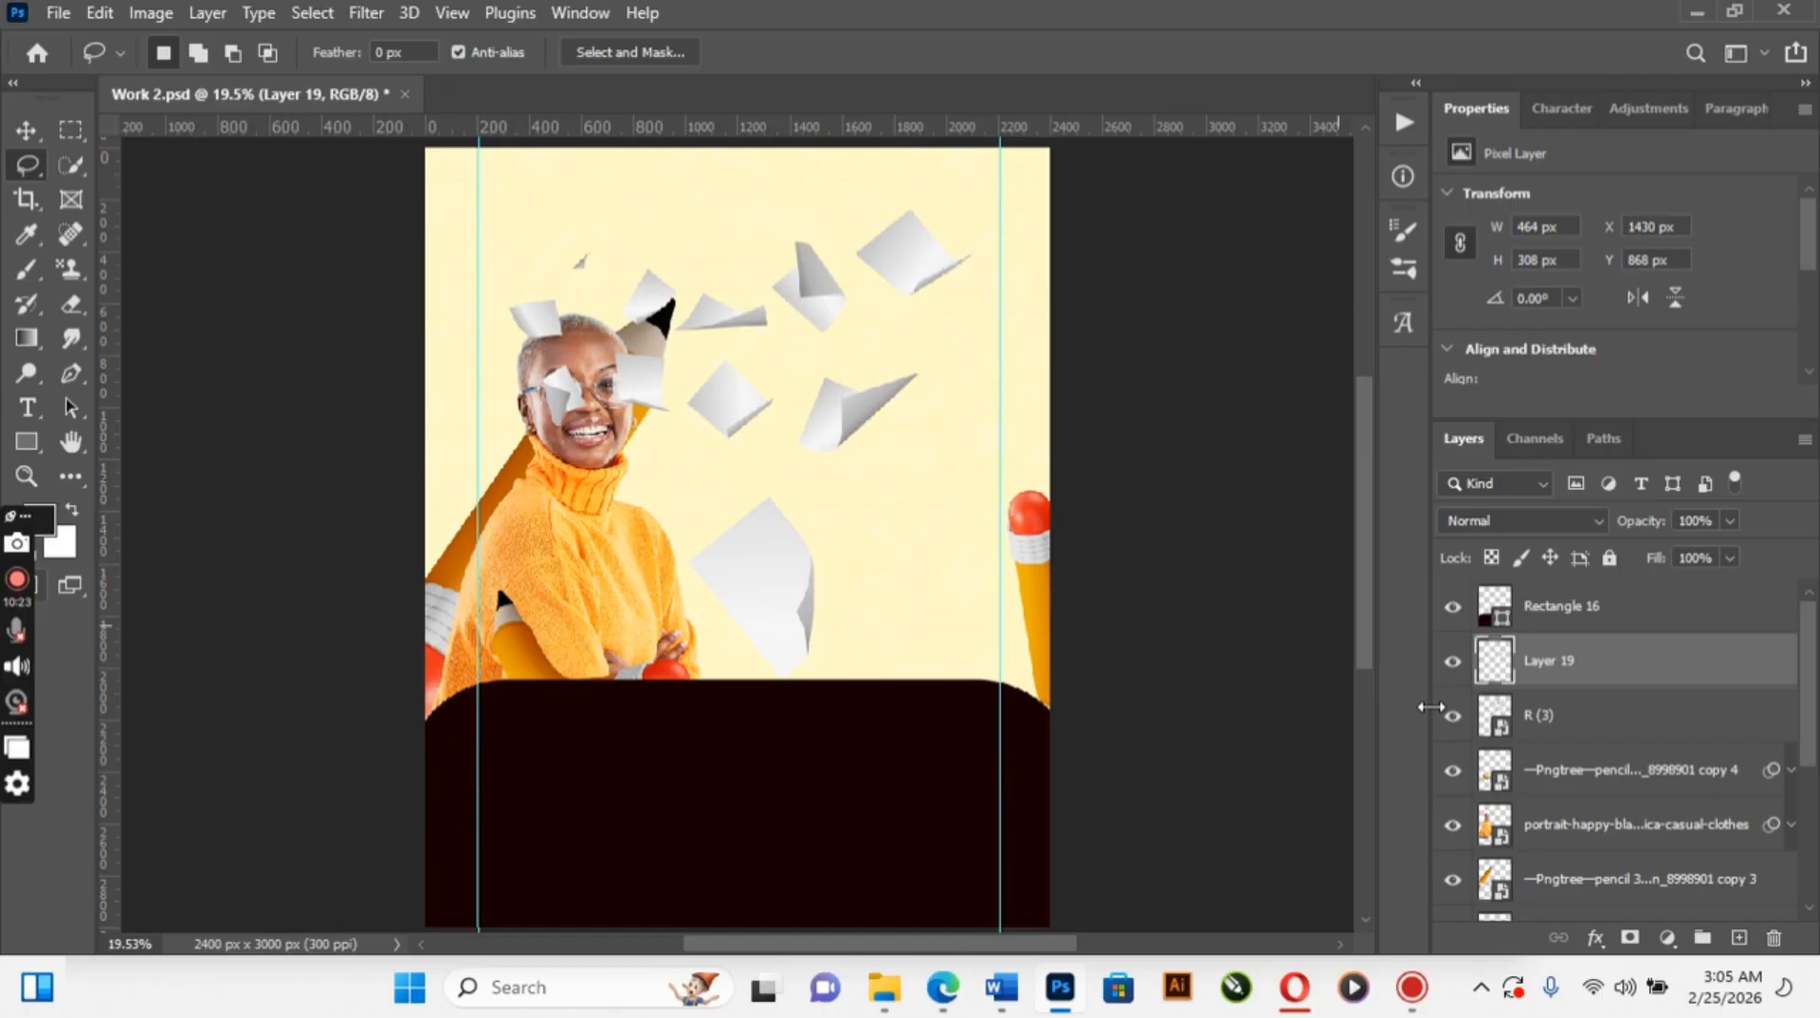
Lasso the large lowest paper sheet in R (3), copy it to its own layer, and reselect the R (3) layer
left_click(1594, 730)
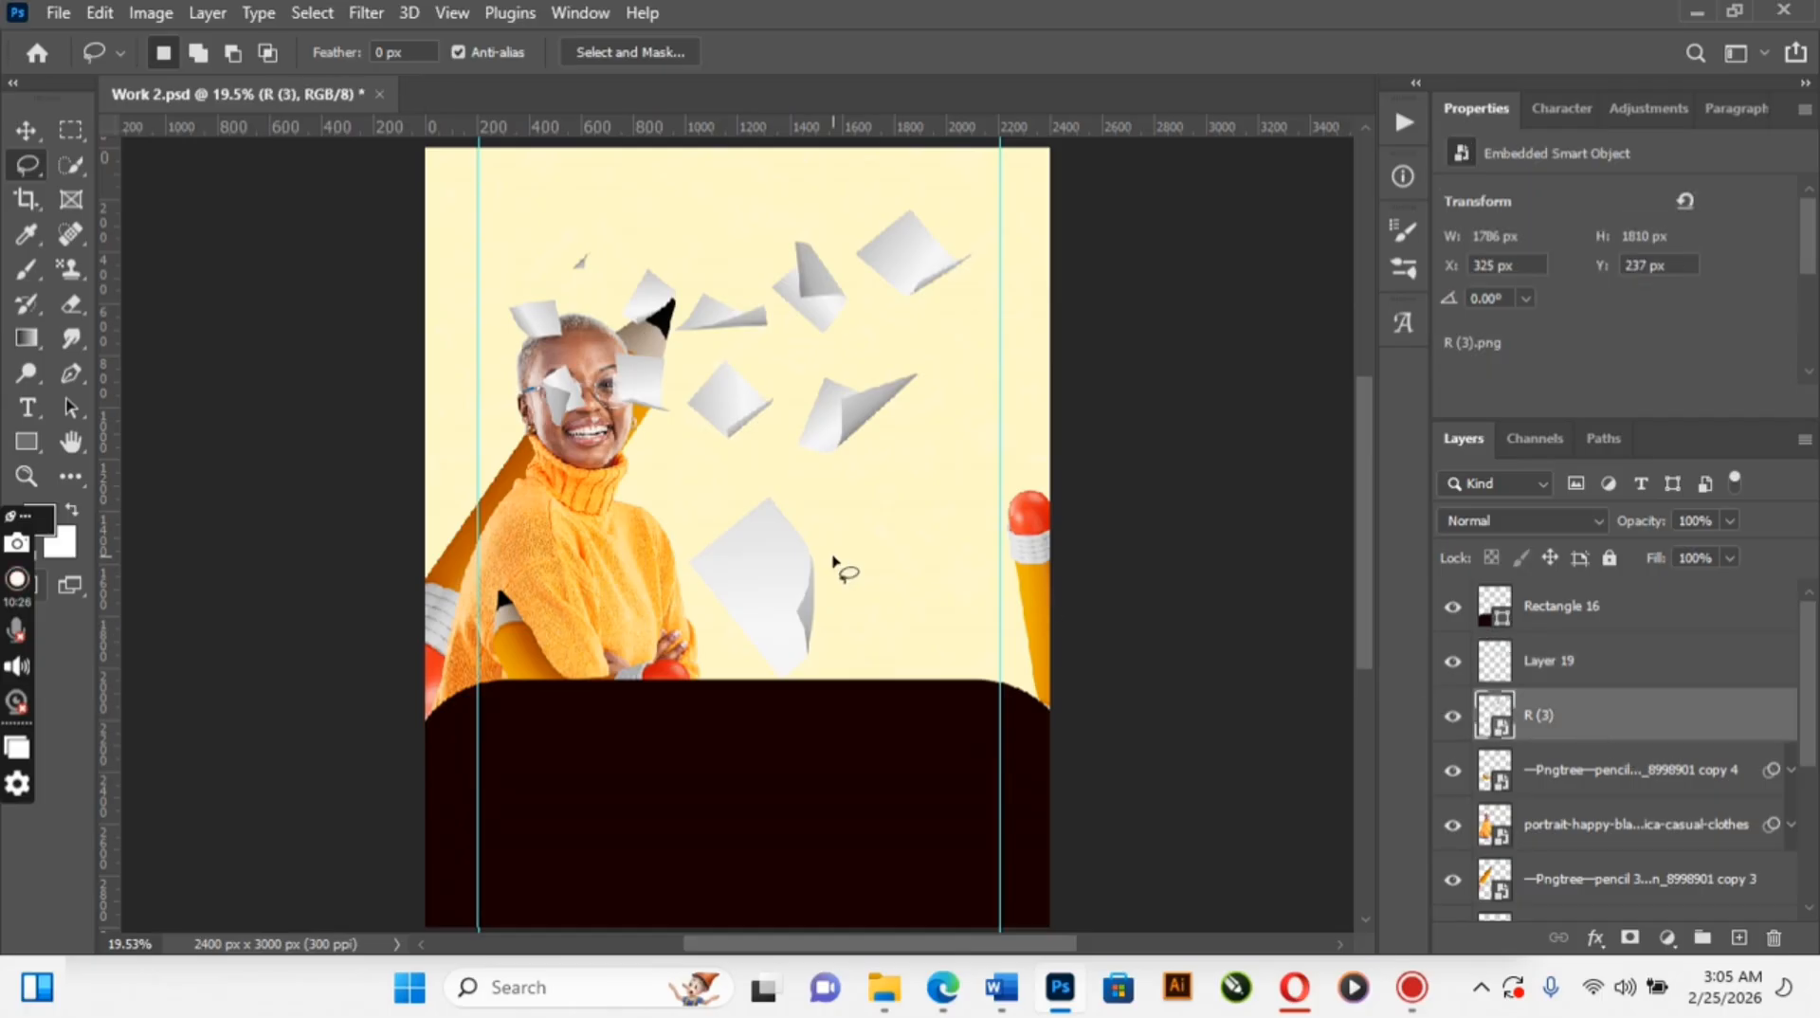
mouse_move(802, 517)
left_mouse_down()
mouse_move(675, 492)
mouse_move(642, 580)
mouse_move(768, 690)
mouse_move(837, 669)
mouse_move(844, 550)
mouse_move(814, 518)
left_mouse_up()
key("ctrl+j")
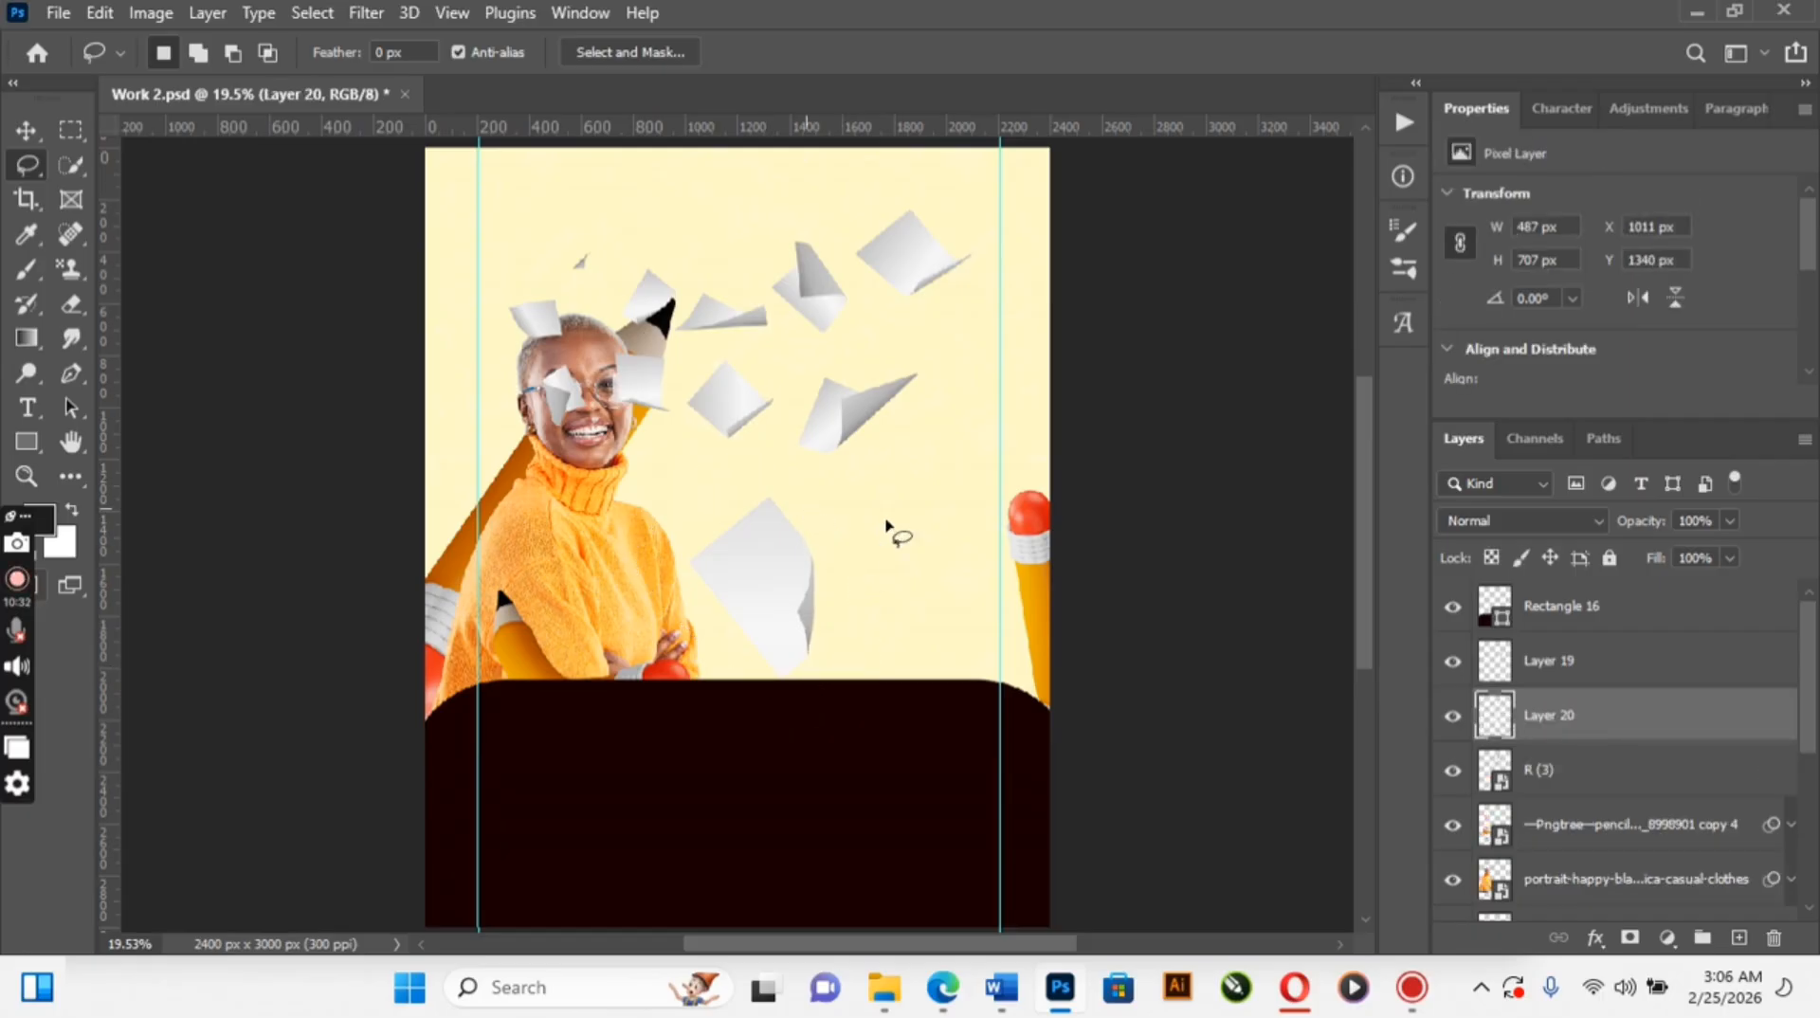
left_click(1561, 786)
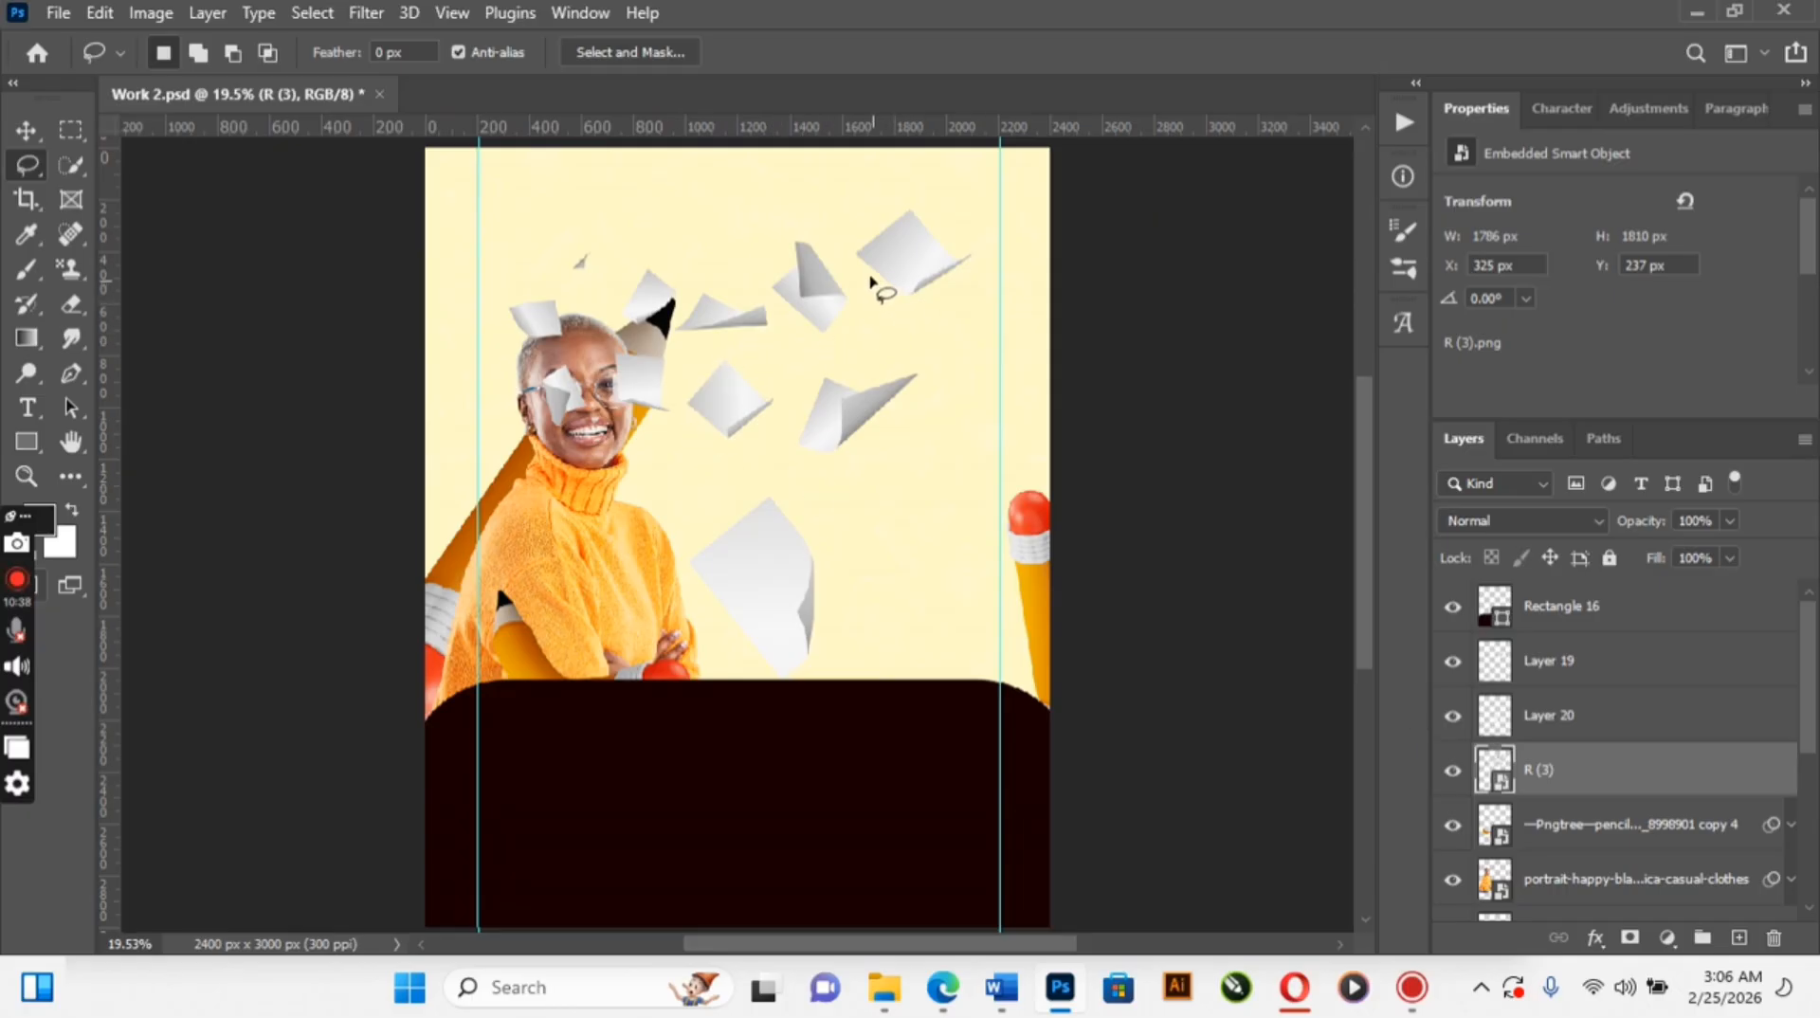
Lasso the highest paper sheet near the upper right in R (3), copy it to its own layer, and reselect the R (3) layer
mouse_move(883, 203)
left_mouse_down()
mouse_move(825, 271)
mouse_move(972, 316)
mouse_move(962, 178)
mouse_move(901, 170)
mouse_move(885, 202)
left_mouse_up()
left_click_drag(883, 197, 888, 200)
key("ctrl+j")
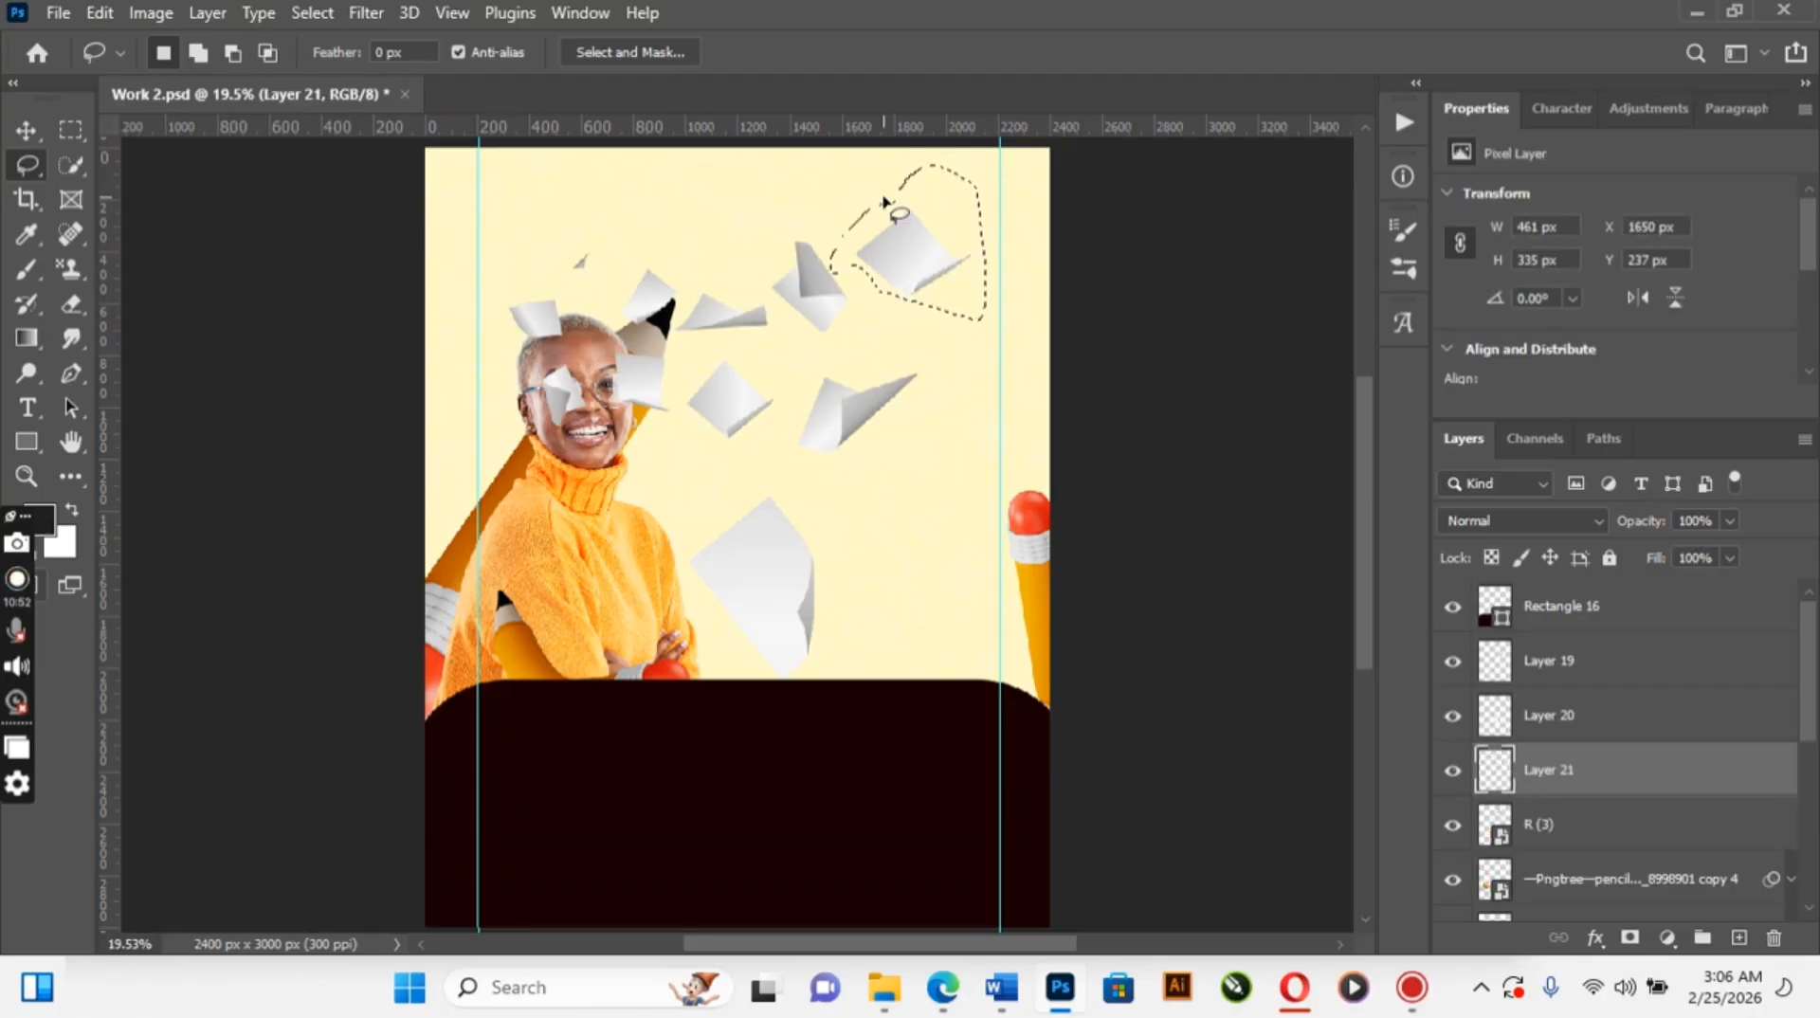
left_click(1575, 817)
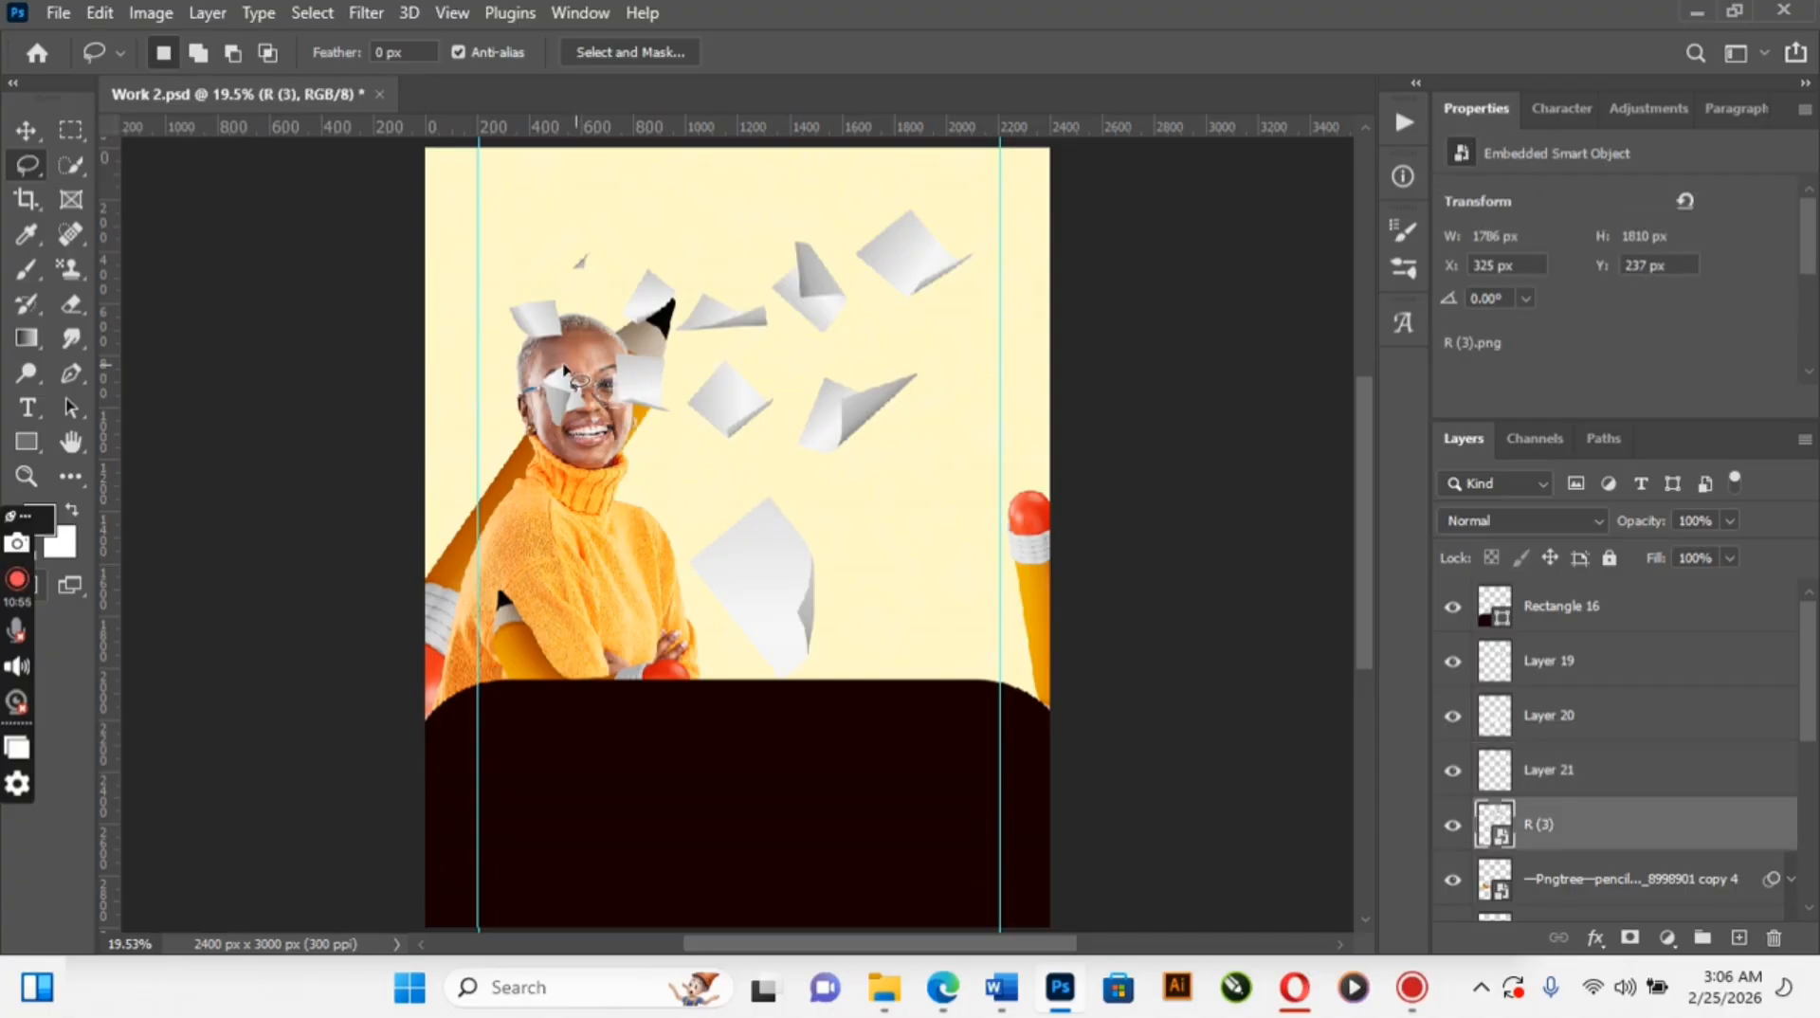
Lasso the small paper sheet over the woman's face, copy it to its own layer, and delete the R (3) layer
mouse_move(564, 370)
left_mouse_down()
mouse_move(530, 407)
mouse_move(542, 445)
mouse_move(580, 444)
mouse_move(595, 406)
mouse_move(571, 361)
left_mouse_up()
key("ctrl+j")
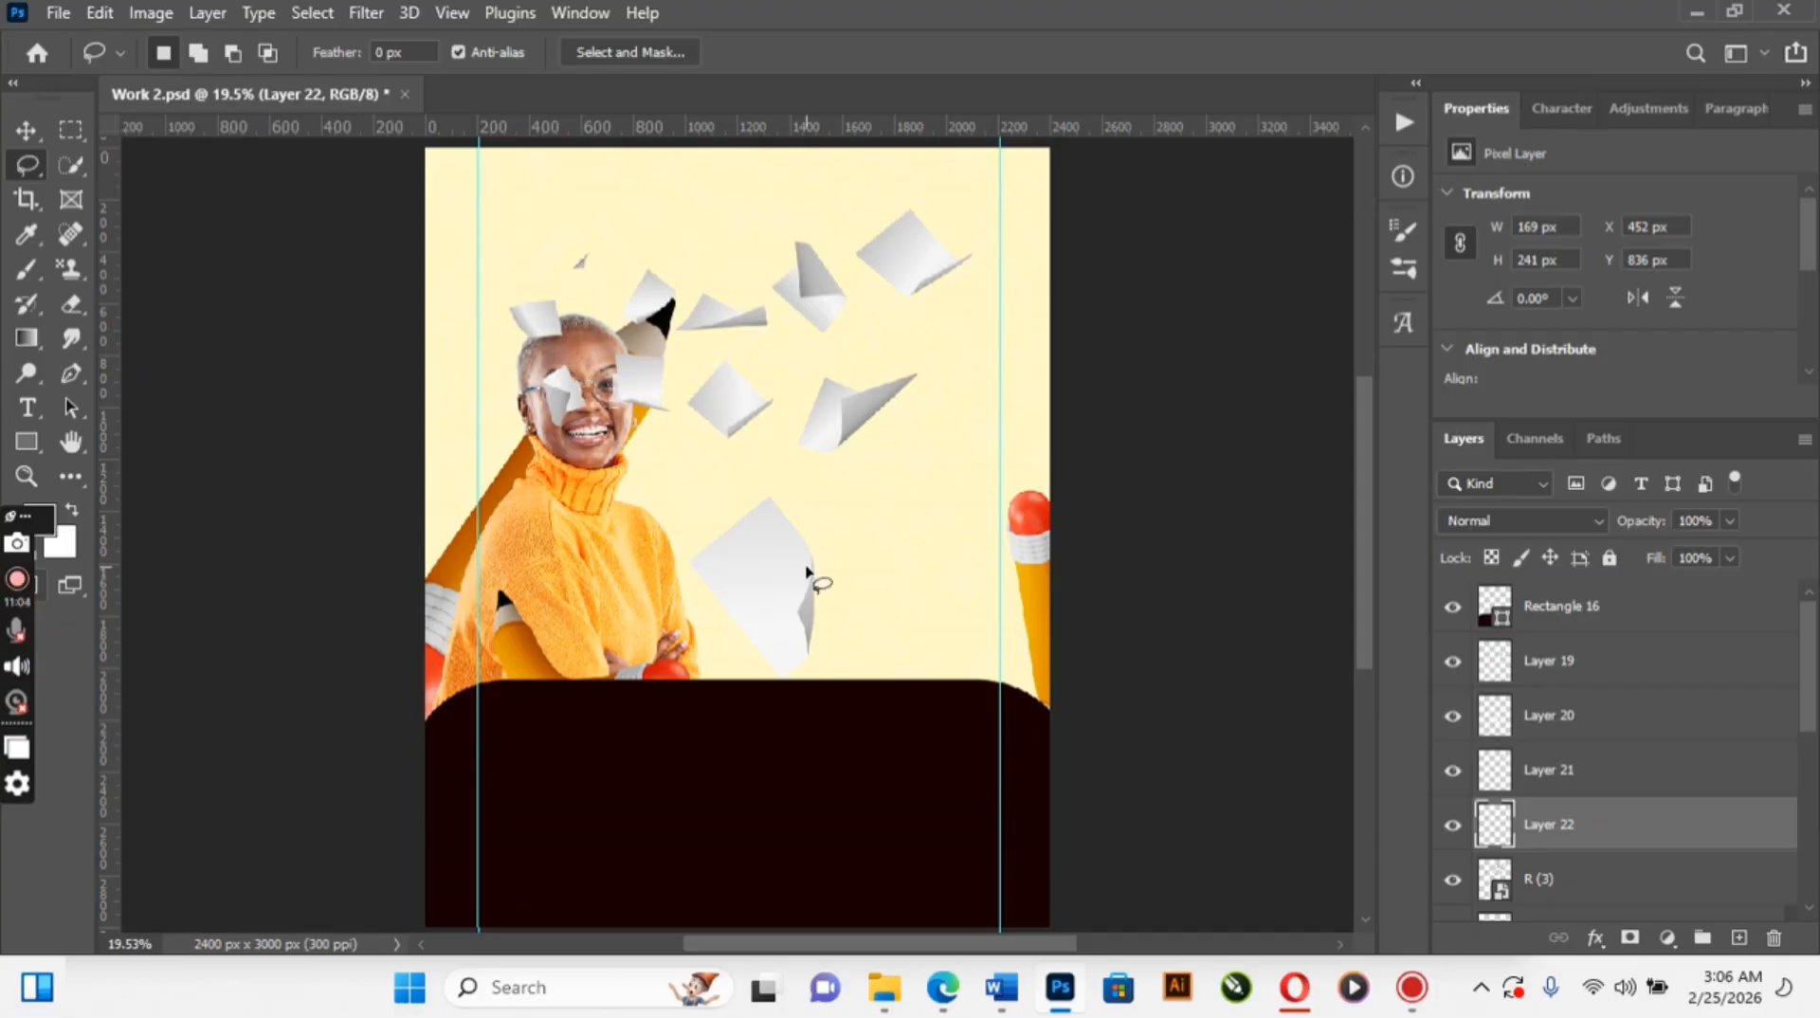
left_click(26, 131)
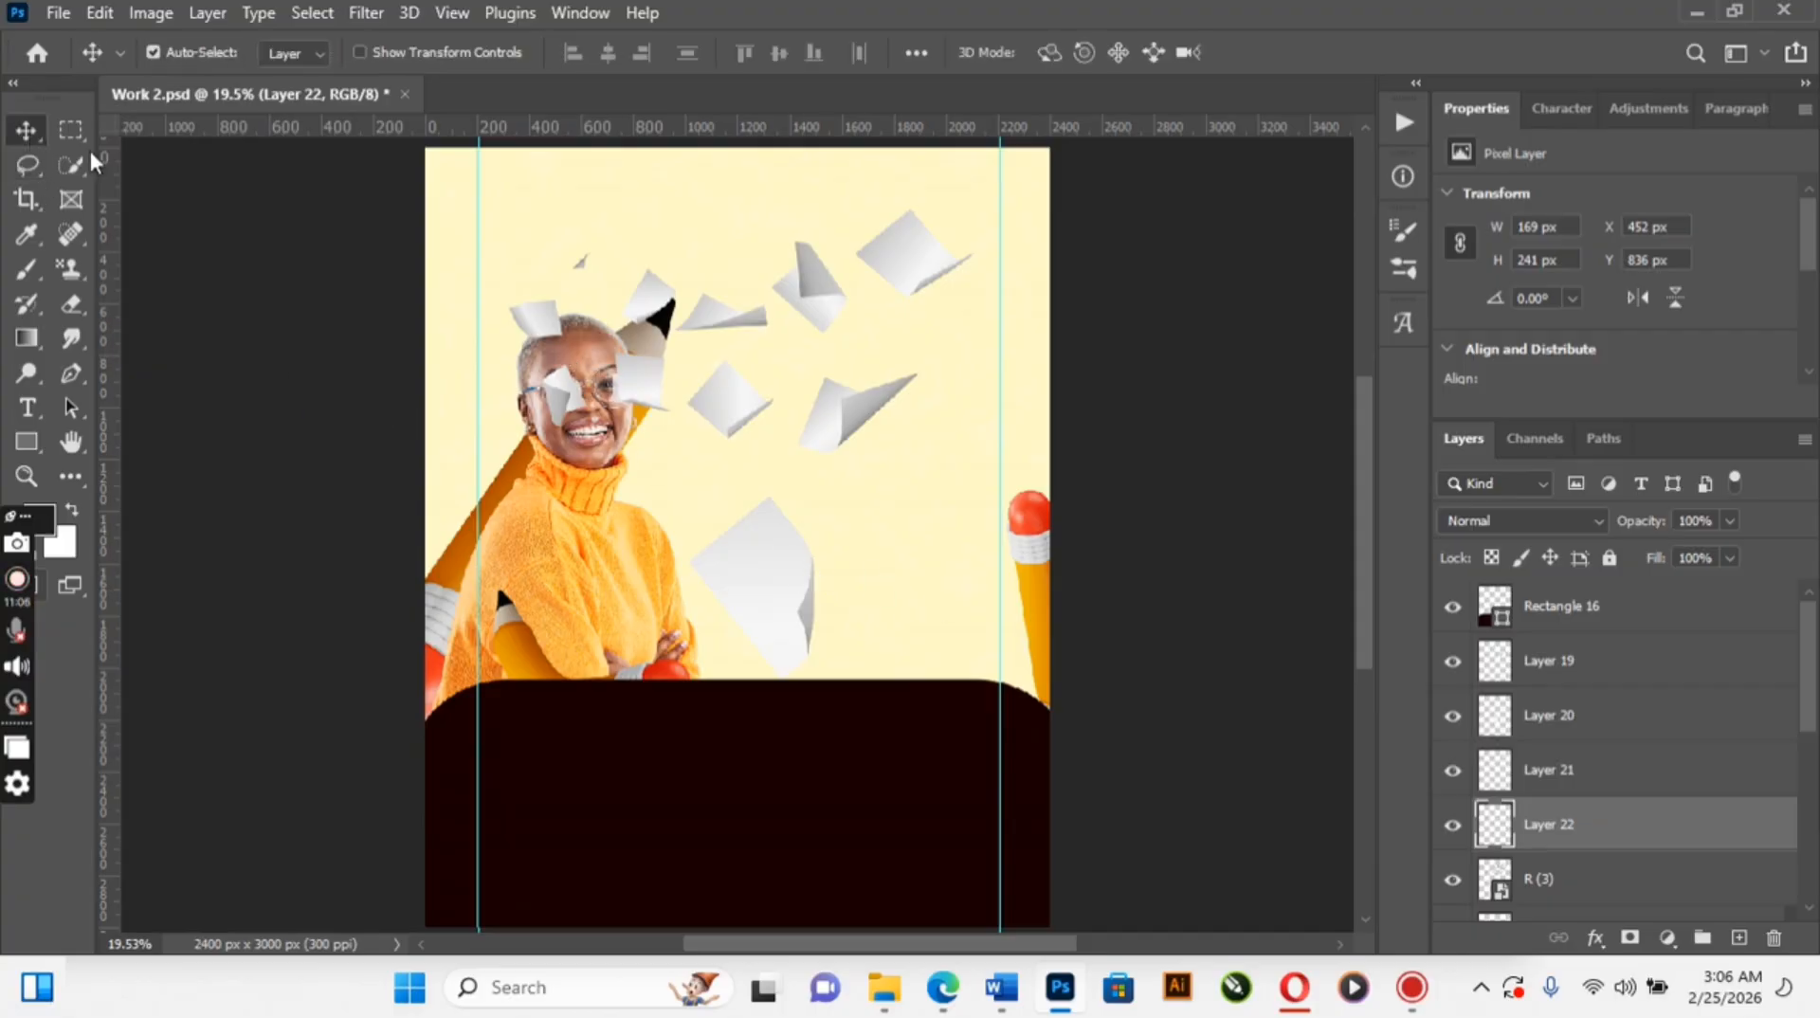
left_click(1551, 877)
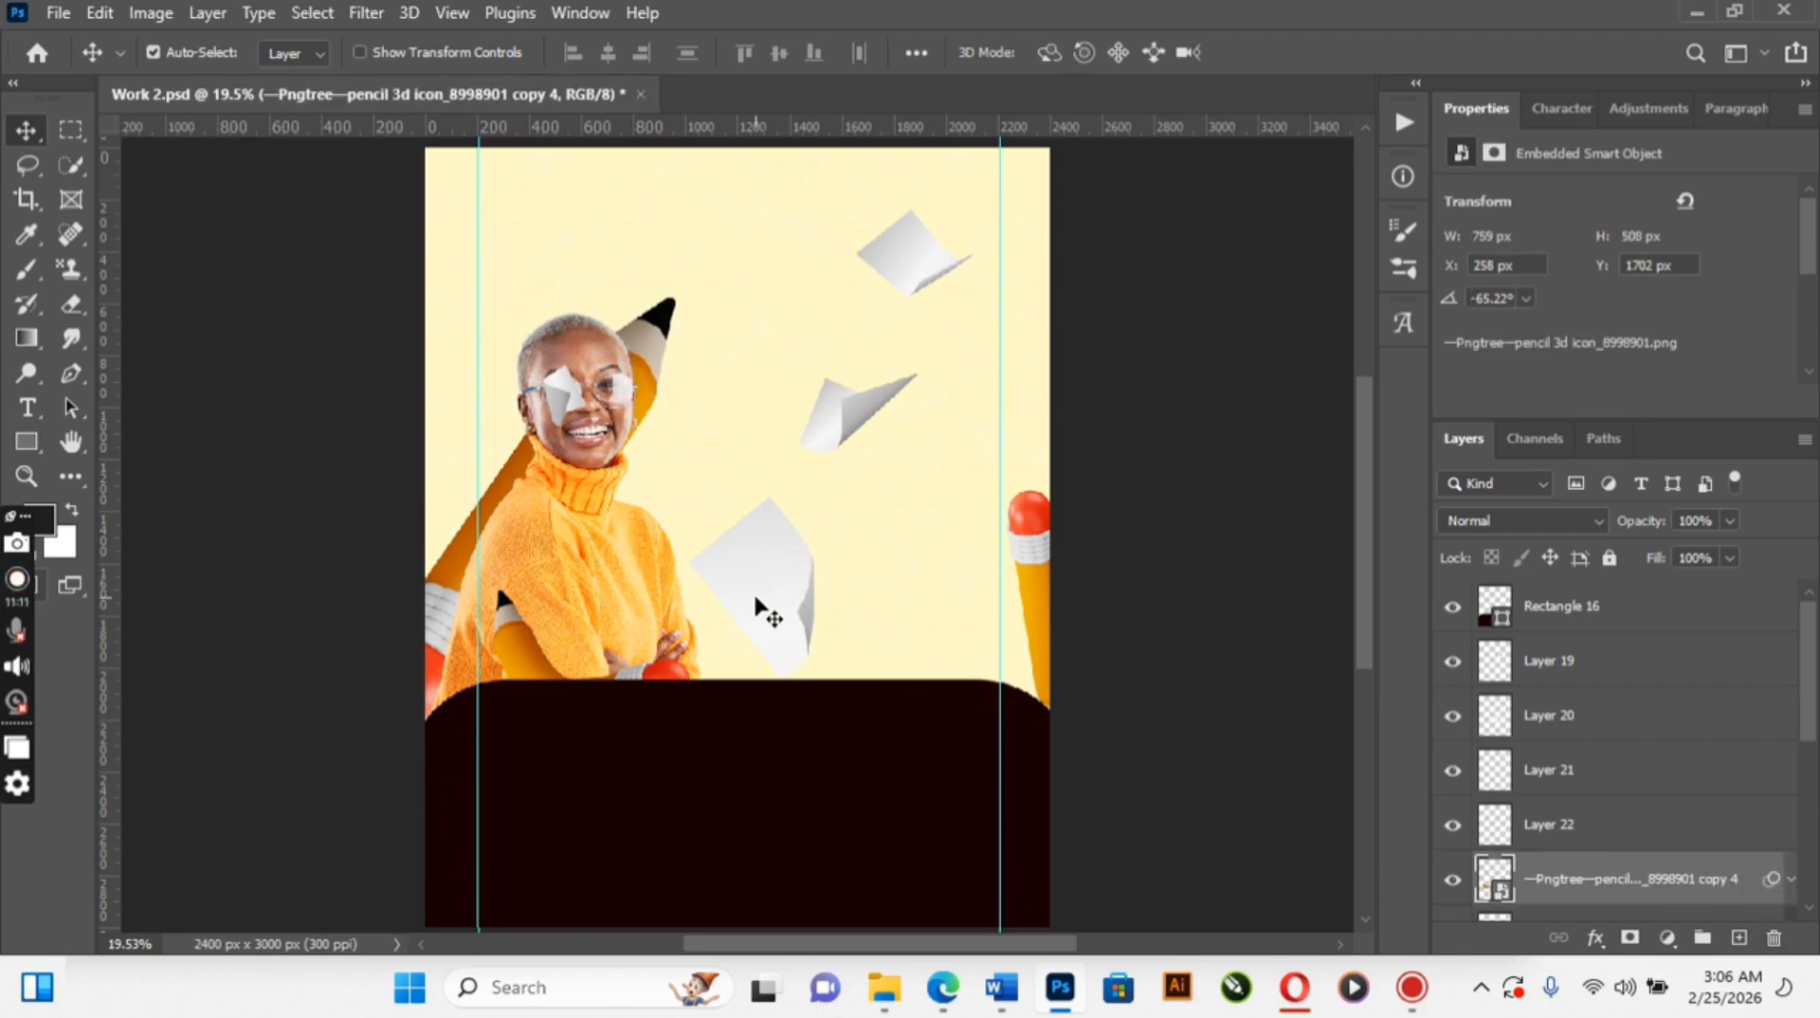
Convert Layer 19 and Layer 20, the folded and the large paper sheets, to separate smart objects
left_click(1548, 826)
left_click(1570, 682)
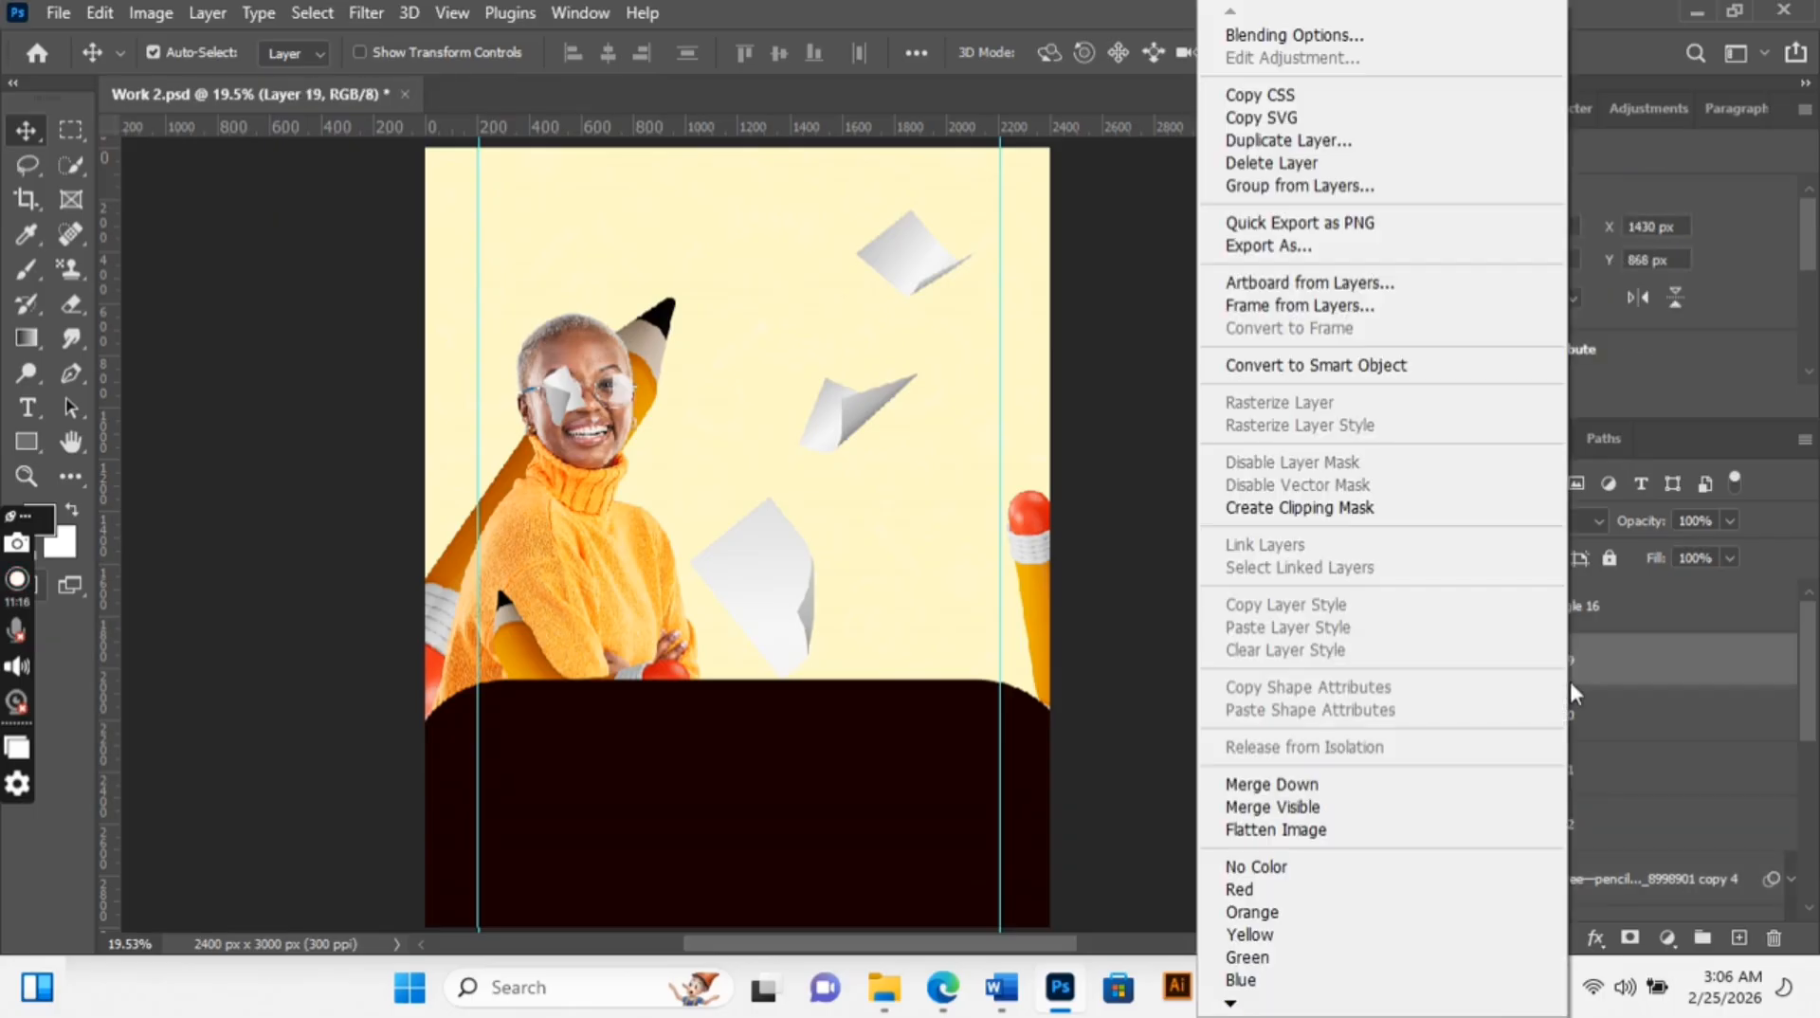
right_click(1568, 679)
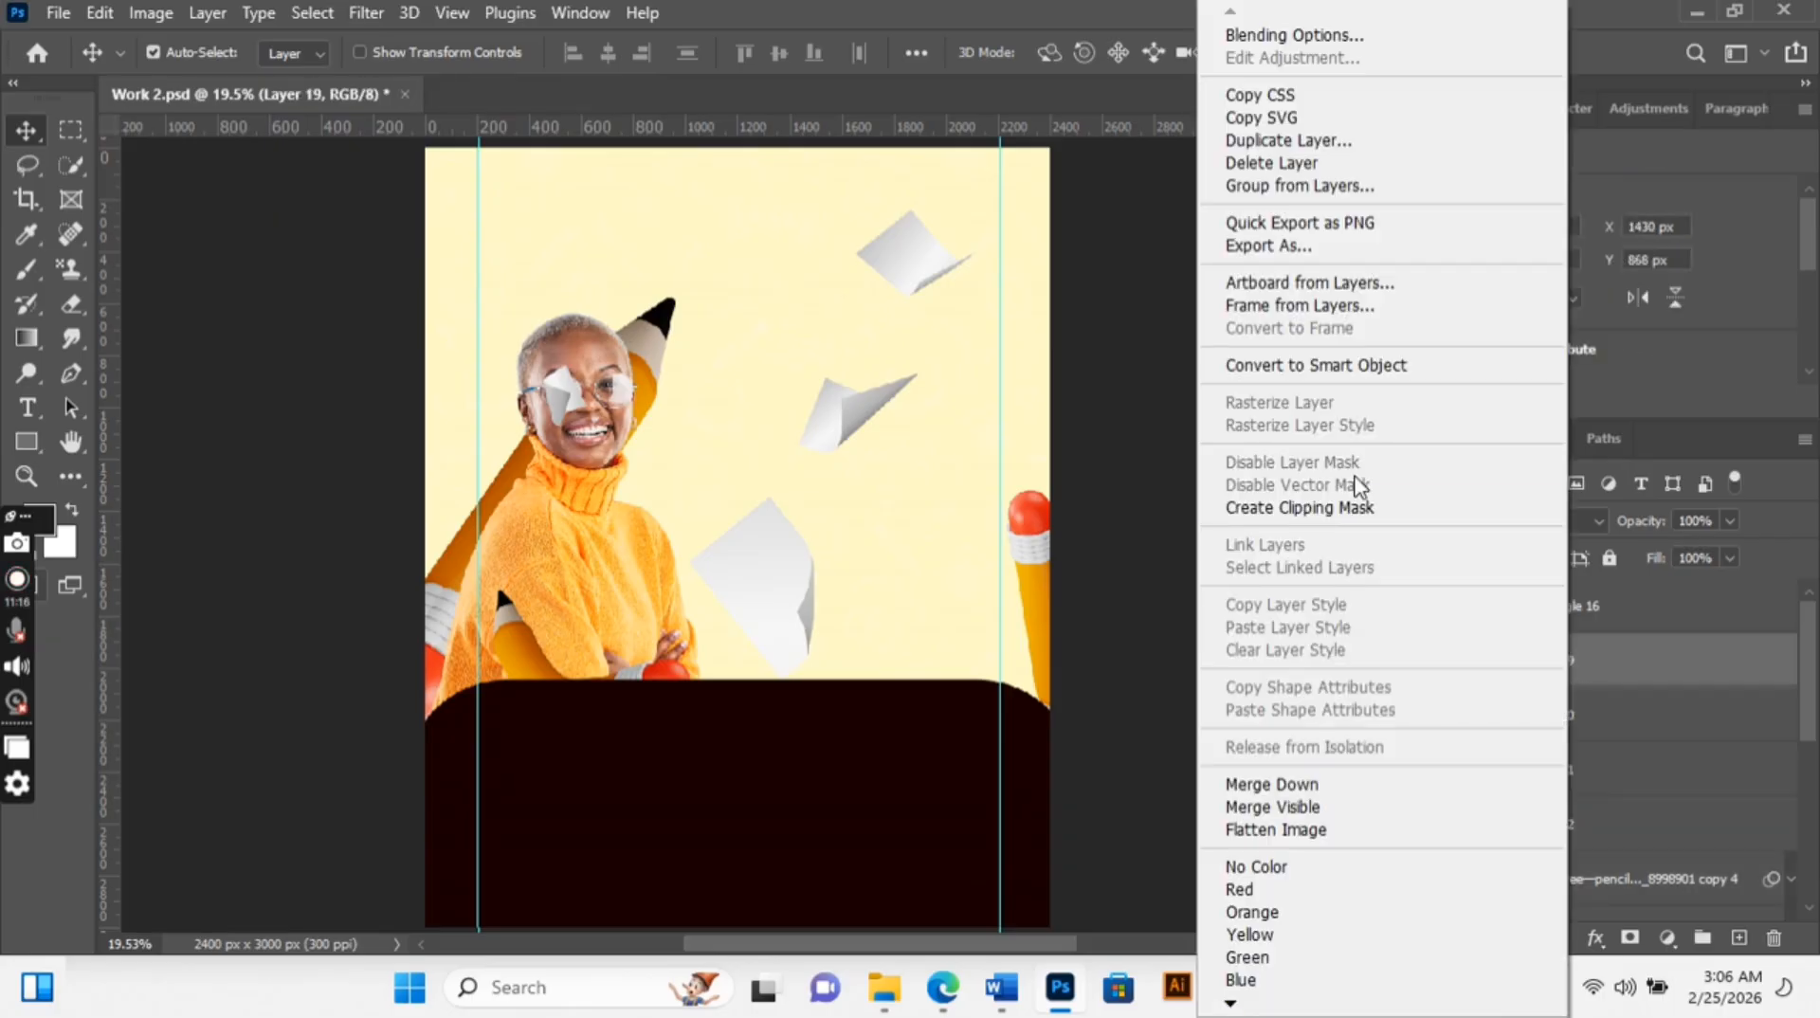
left_click(1354, 371)
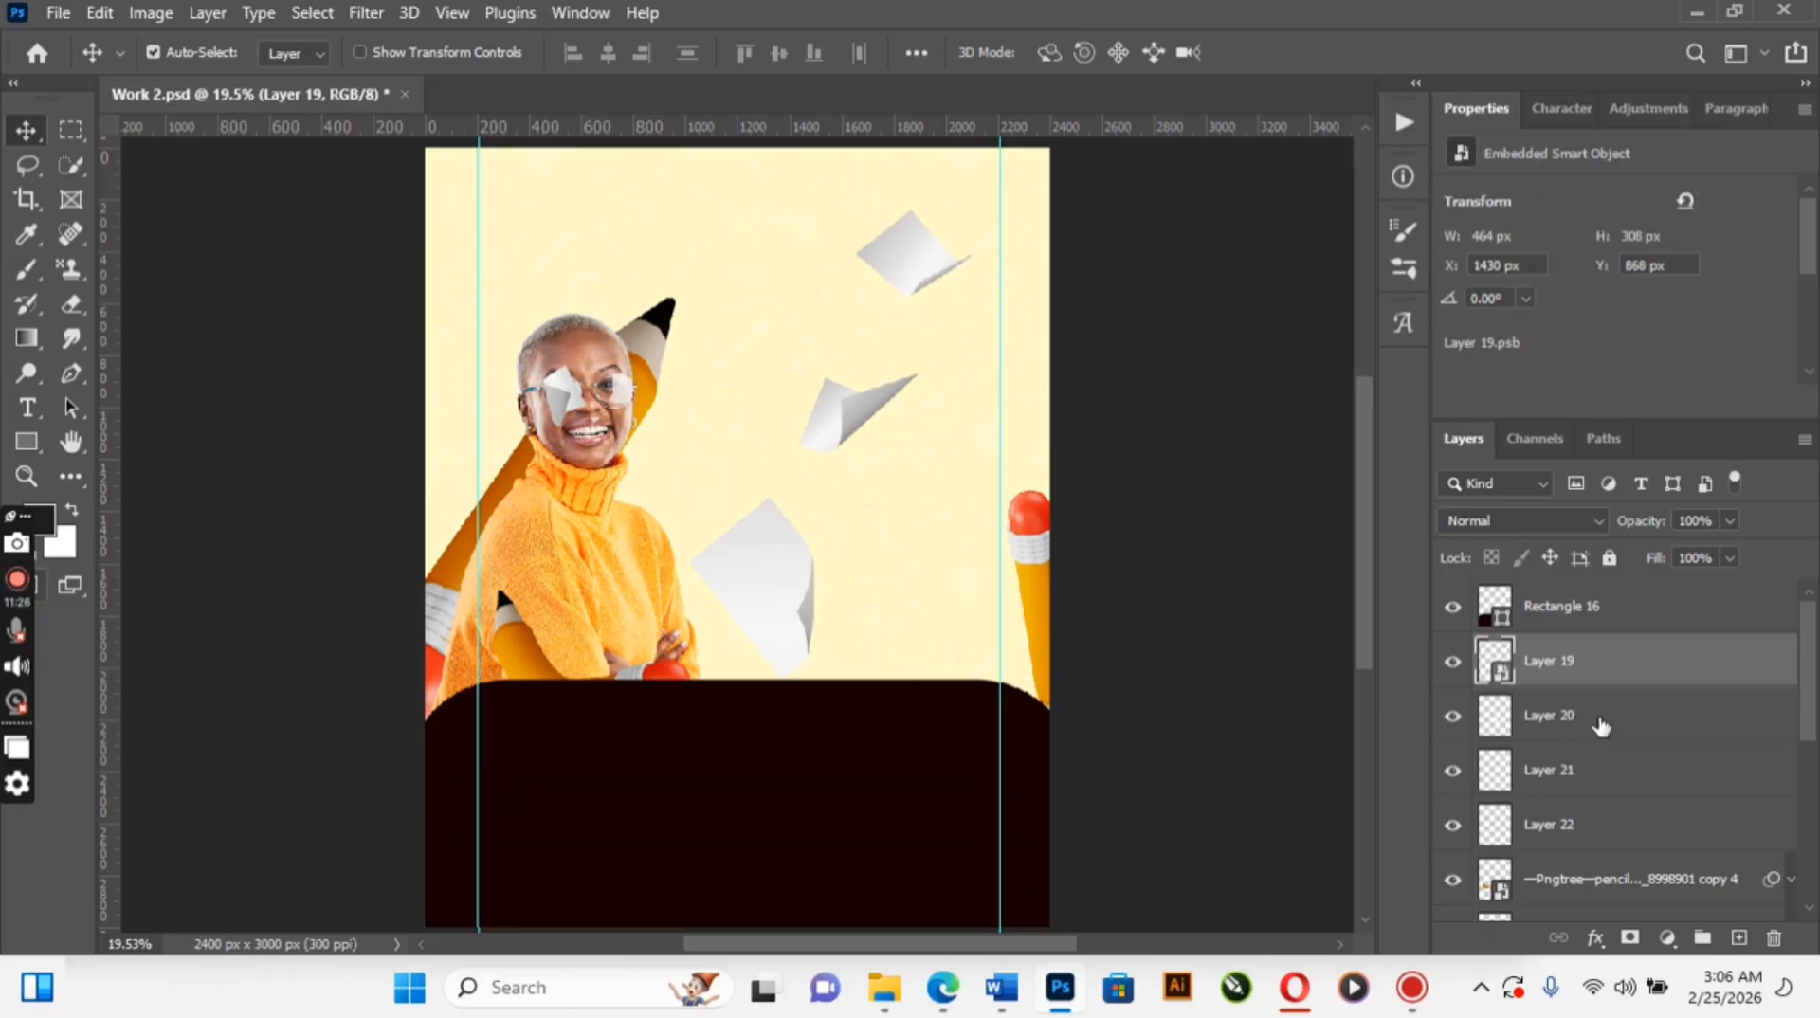
left_click(1600, 725)
right_click(1598, 713)
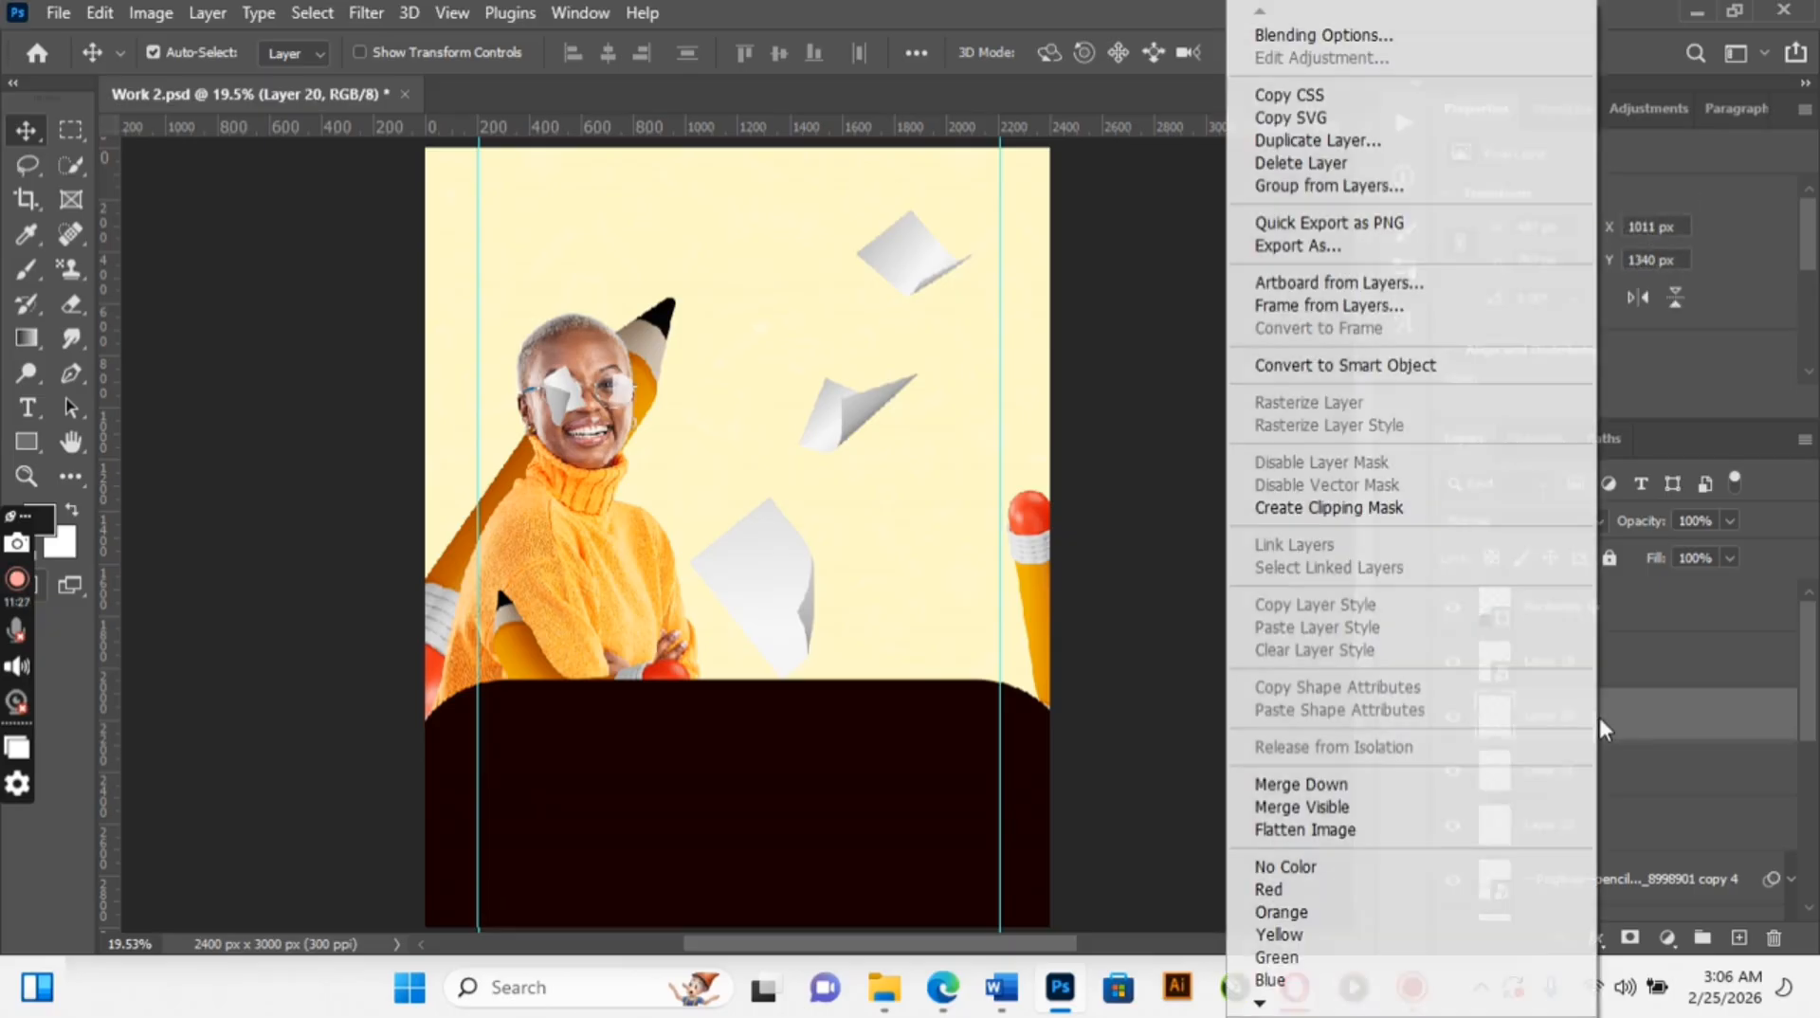
left_click(1361, 368)
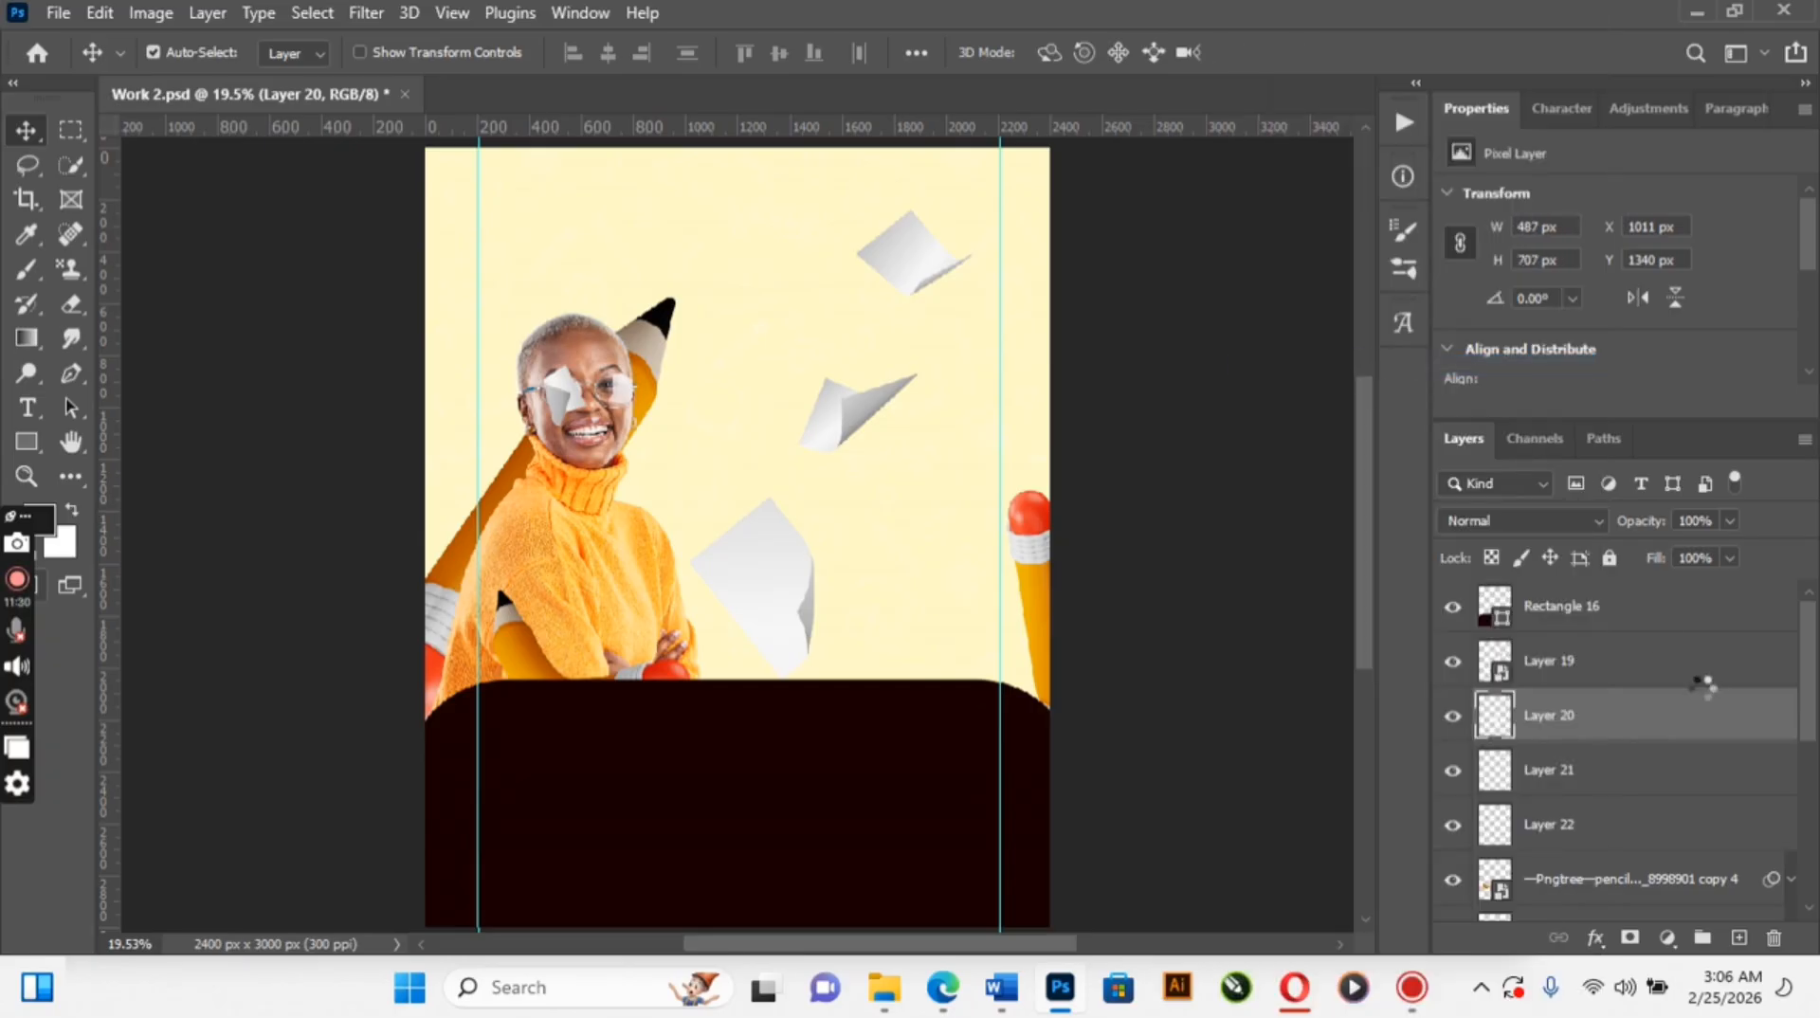
Convert Layer 21 and Layer 22, the highest and the small paper sheets, to separate smart objects
left_click(1611, 787)
right_click(1611, 776)
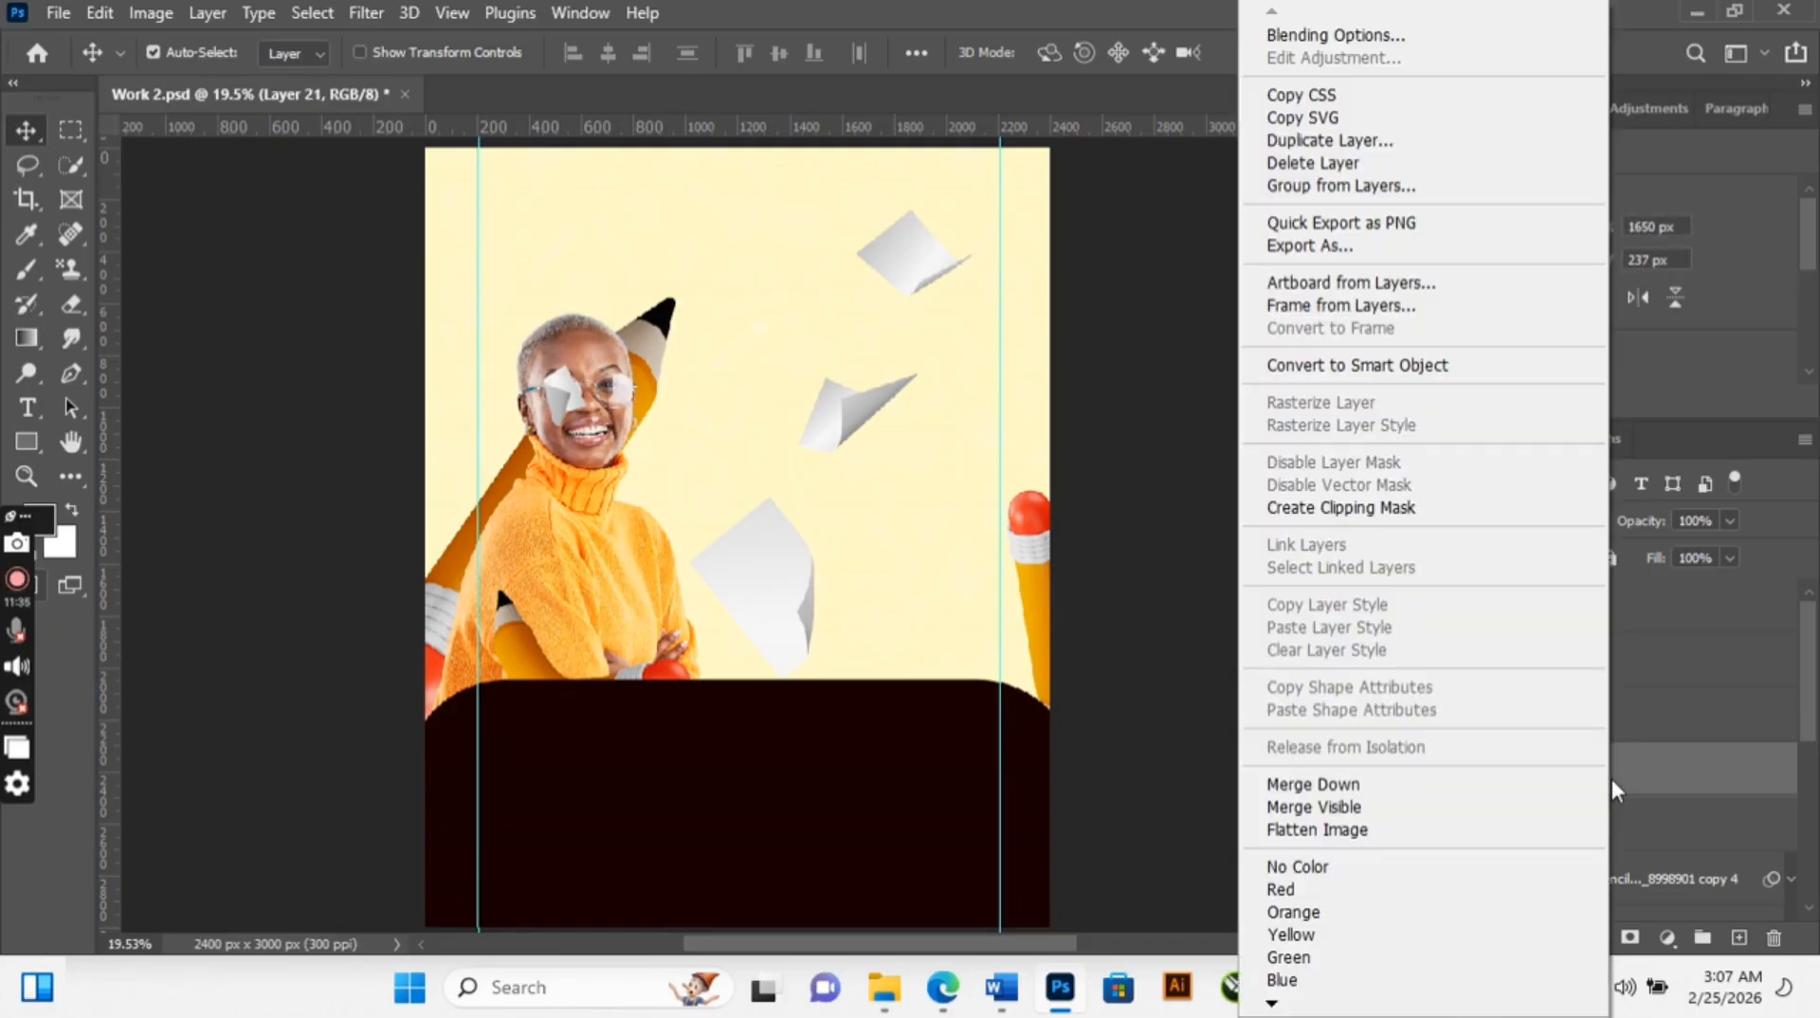
left_click(1370, 368)
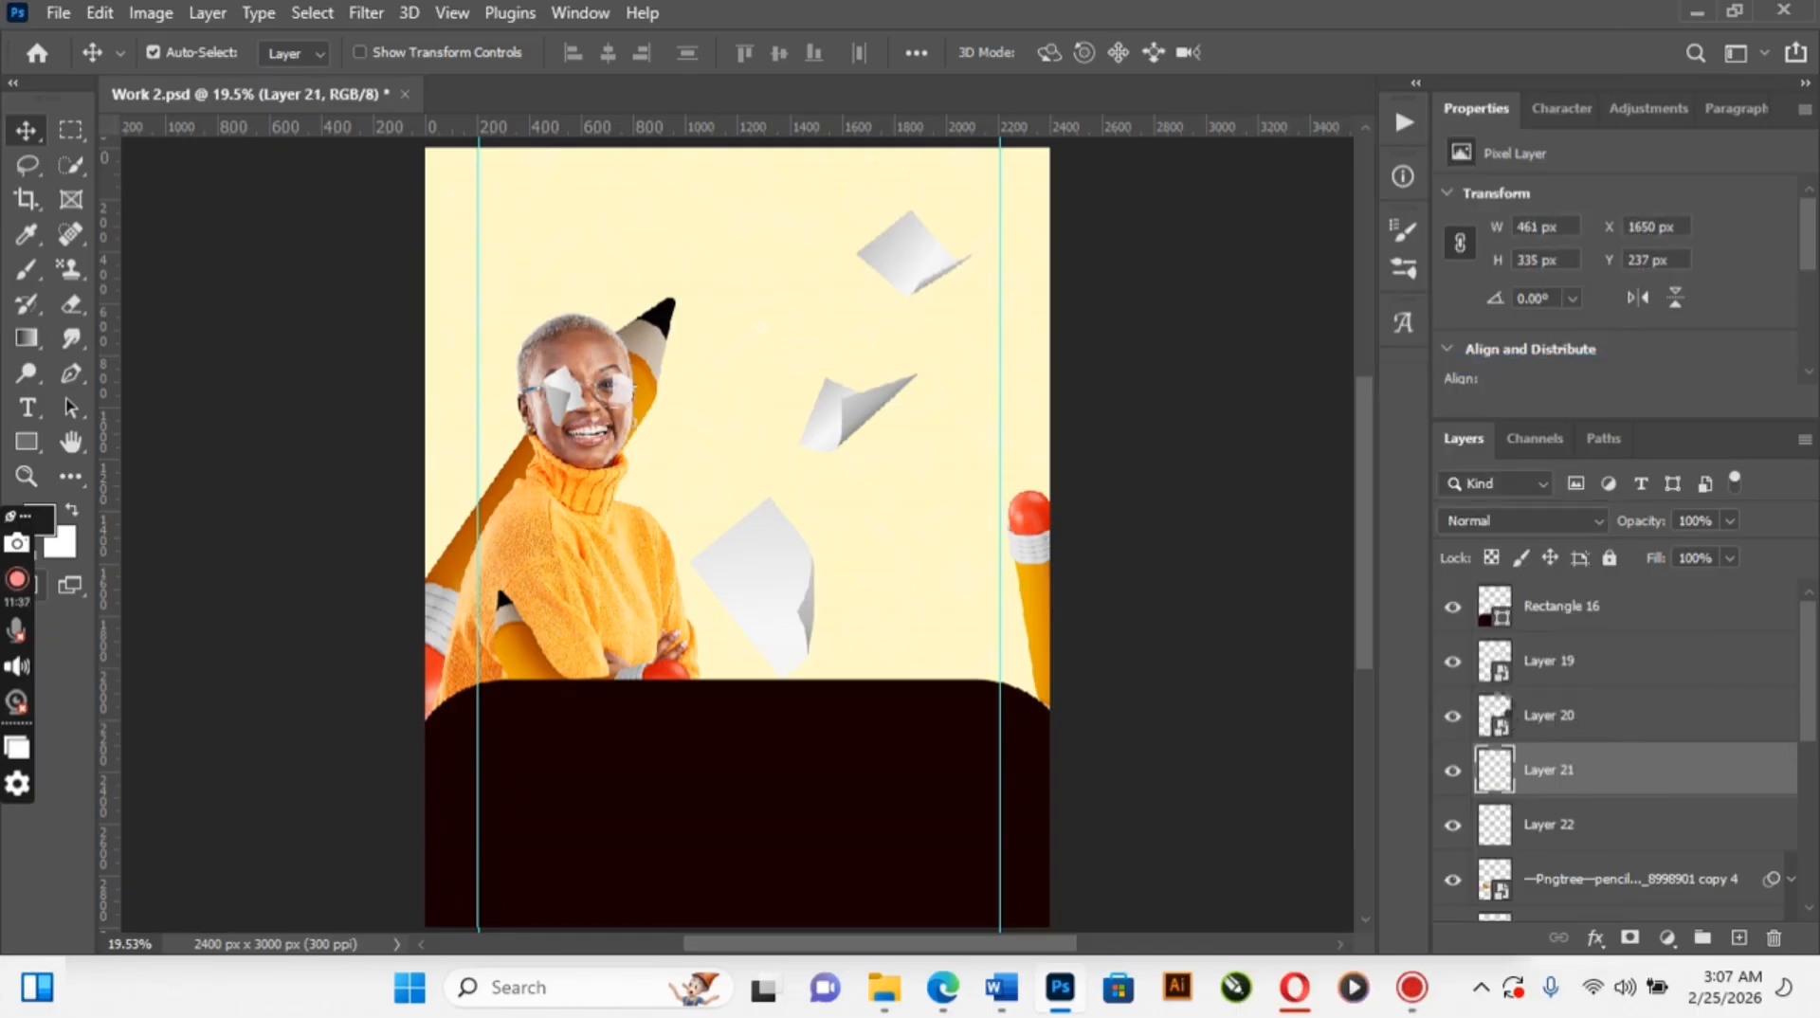
left_click(1581, 827)
right_click(1581, 827)
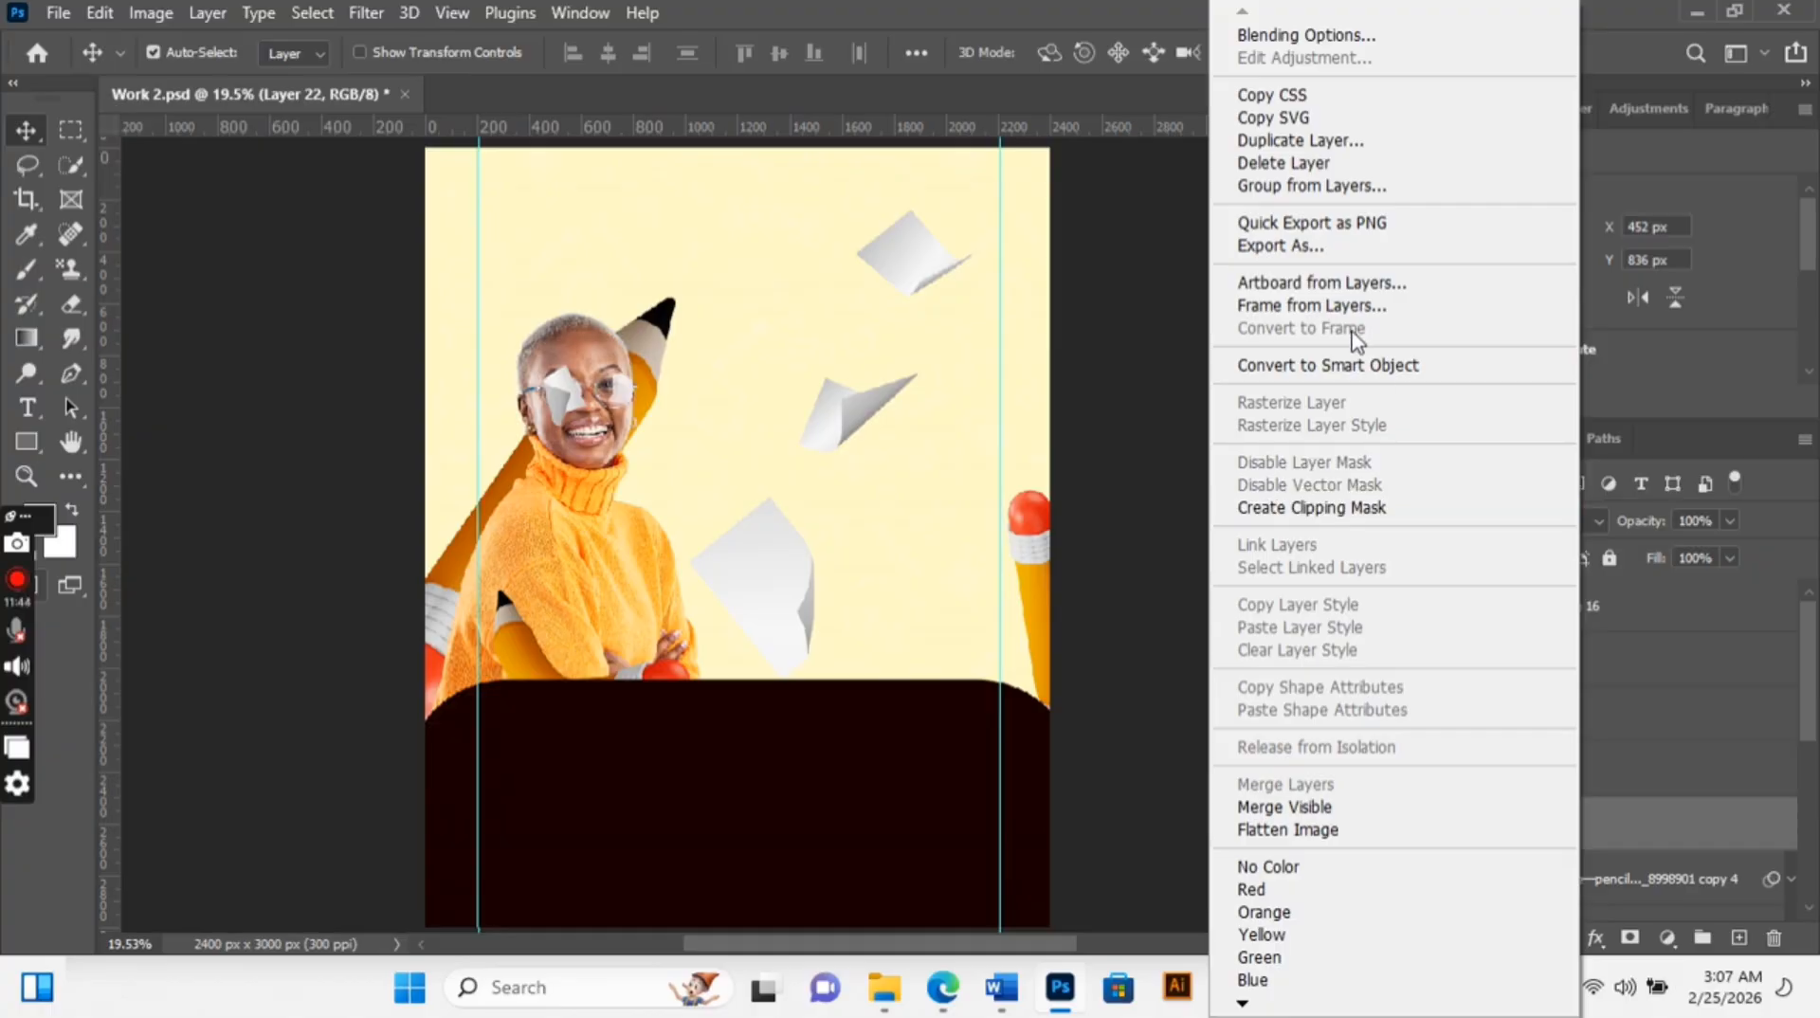
left_click(1349, 367)
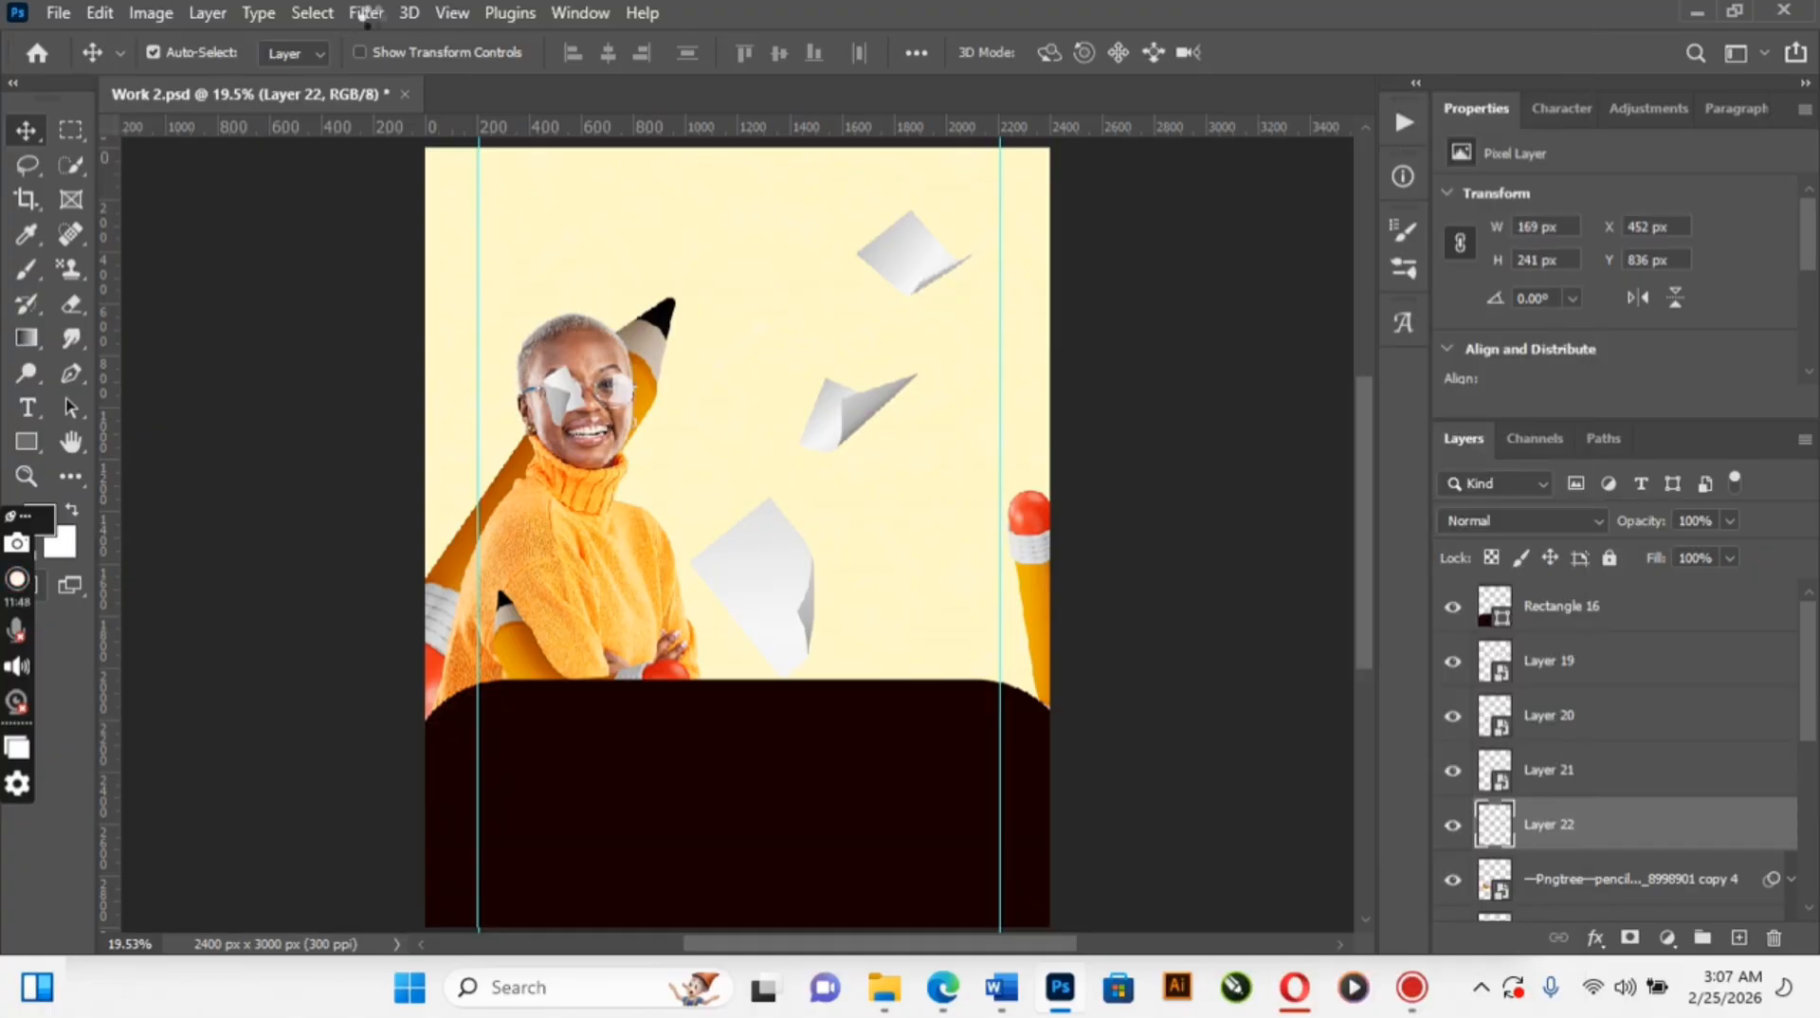
Apply a Motion Blur with a 29° angle and 15 px distance to the small paper sheet on Layer 22
left_click(377, 15)
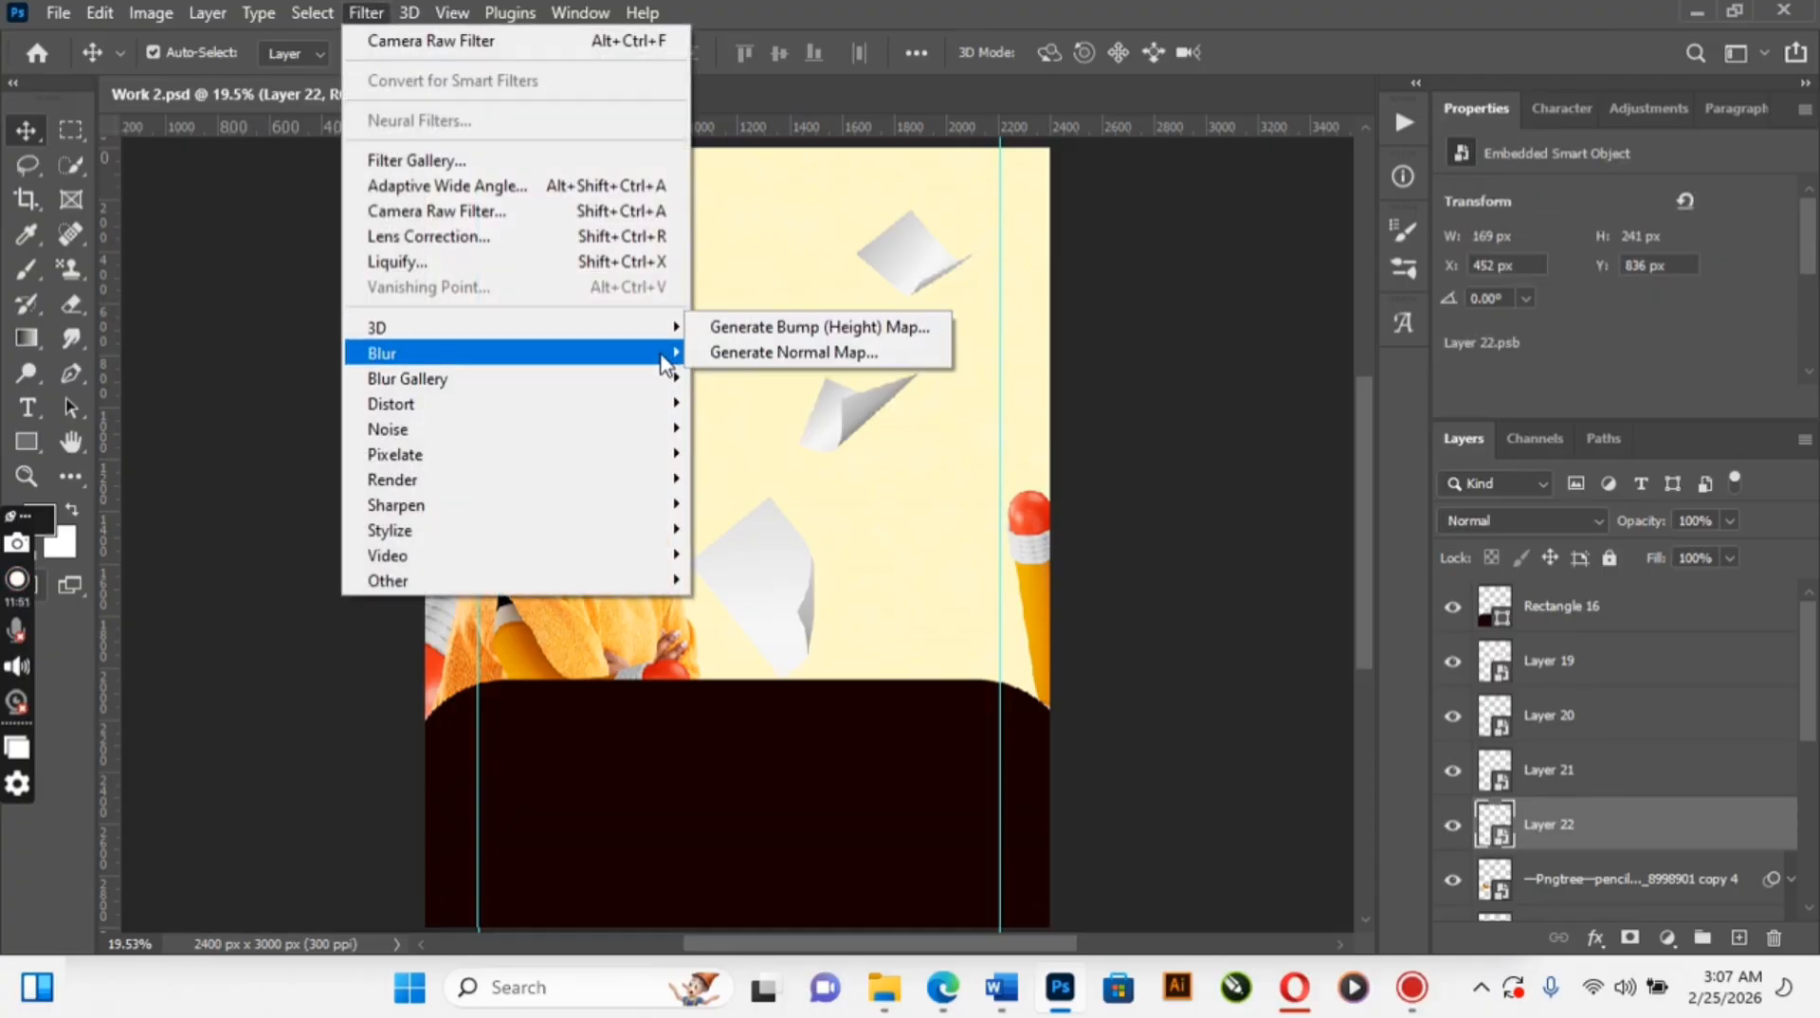
mouse_move(674, 354)
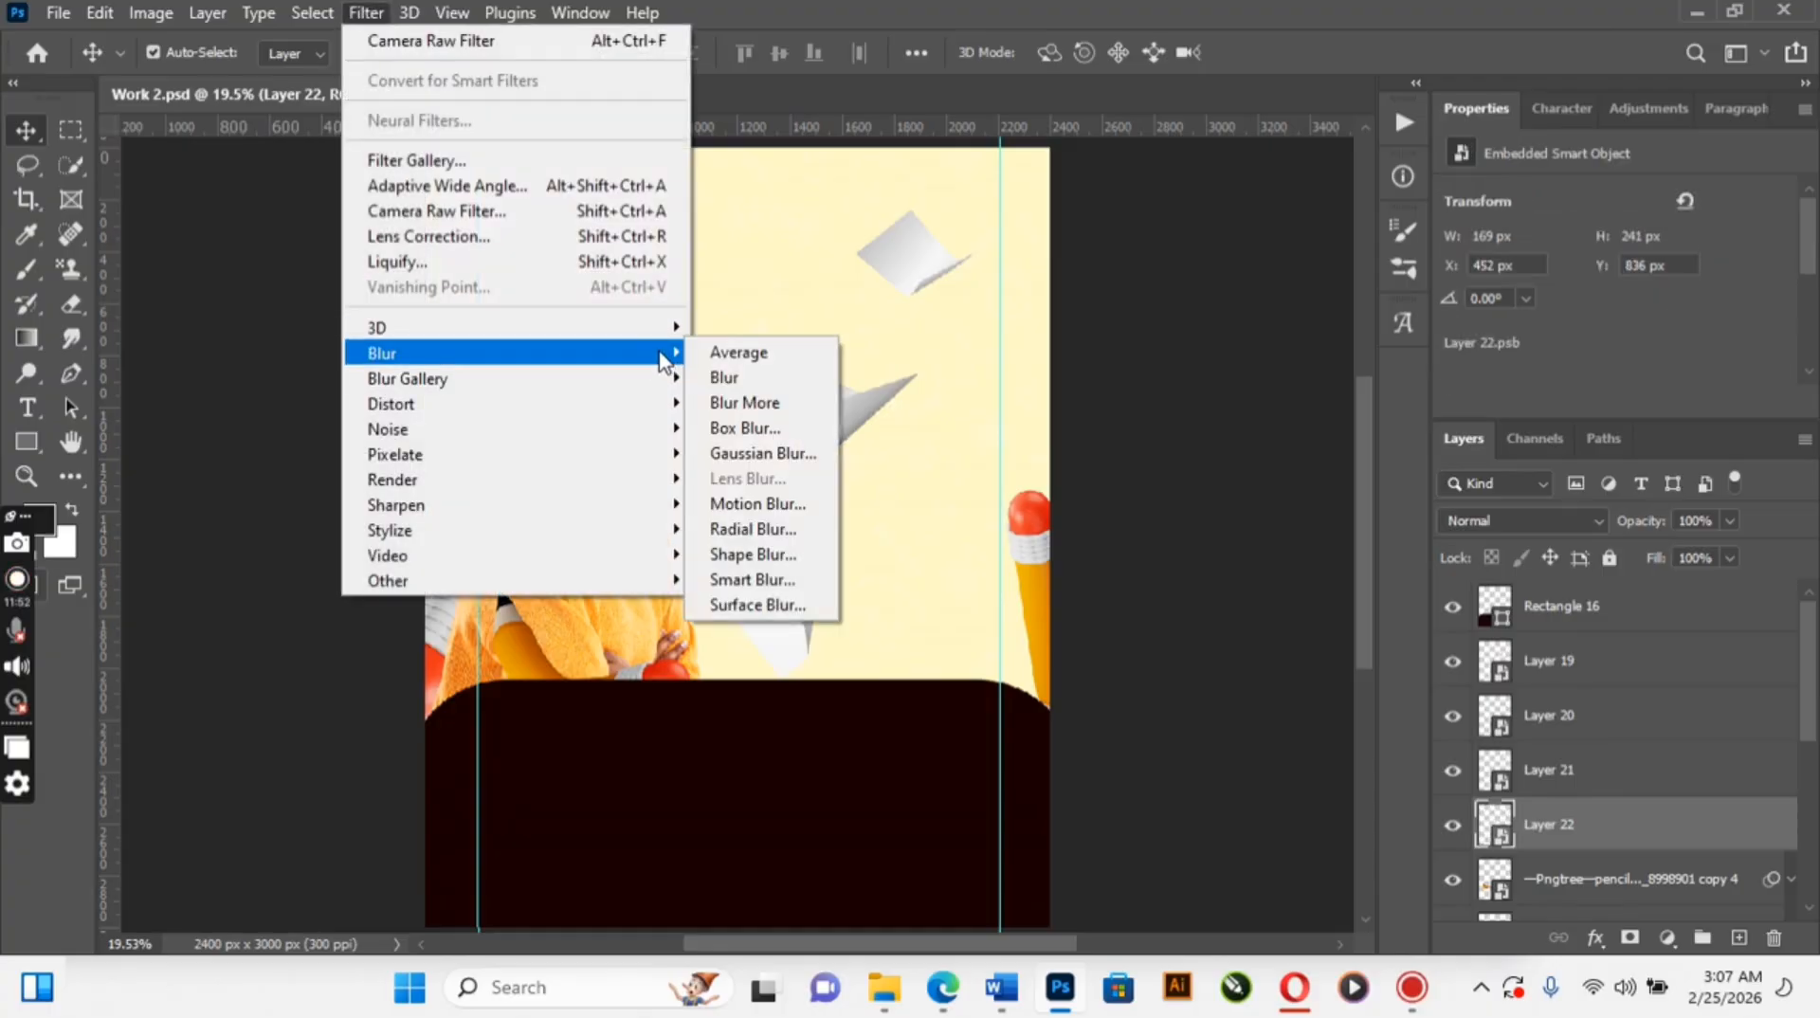
left_click(752, 504)
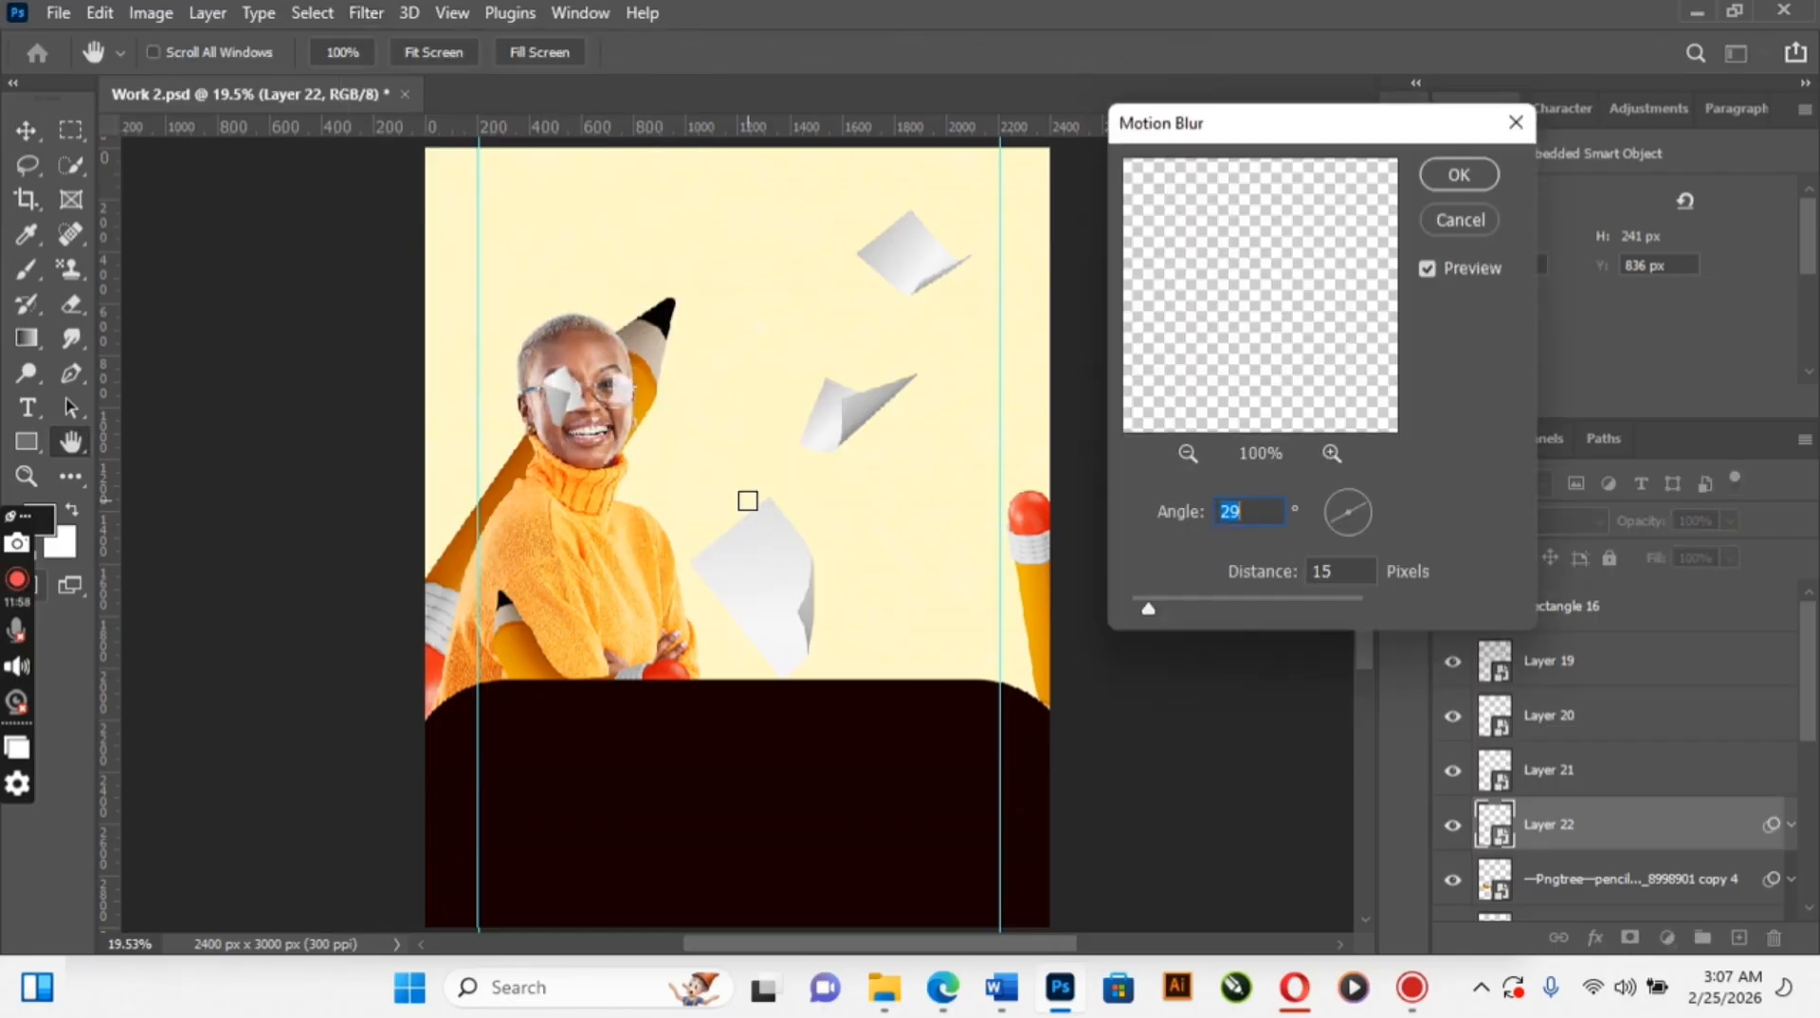
key("Return")
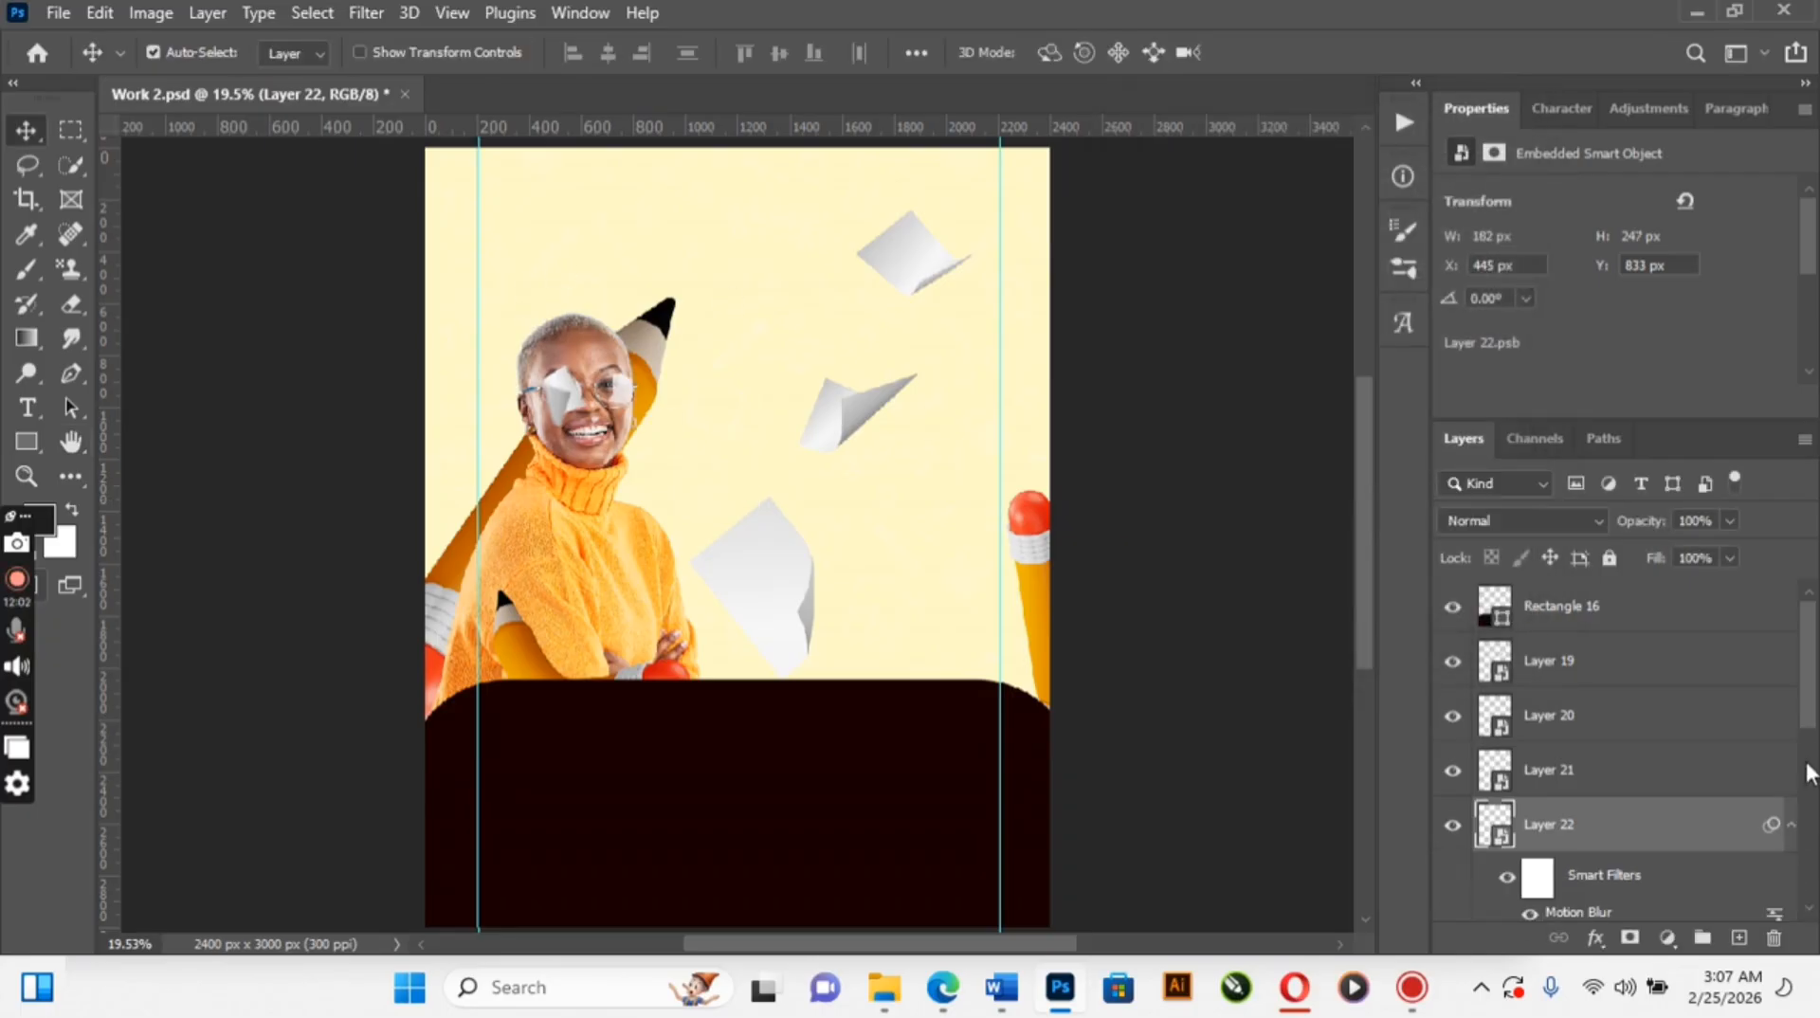
Copy Layer 22's Motion Blur smart filter to Layers 21, 20 and 19, and collapse Layer 22's filter list
scroll(1811, 706, "down", 2)
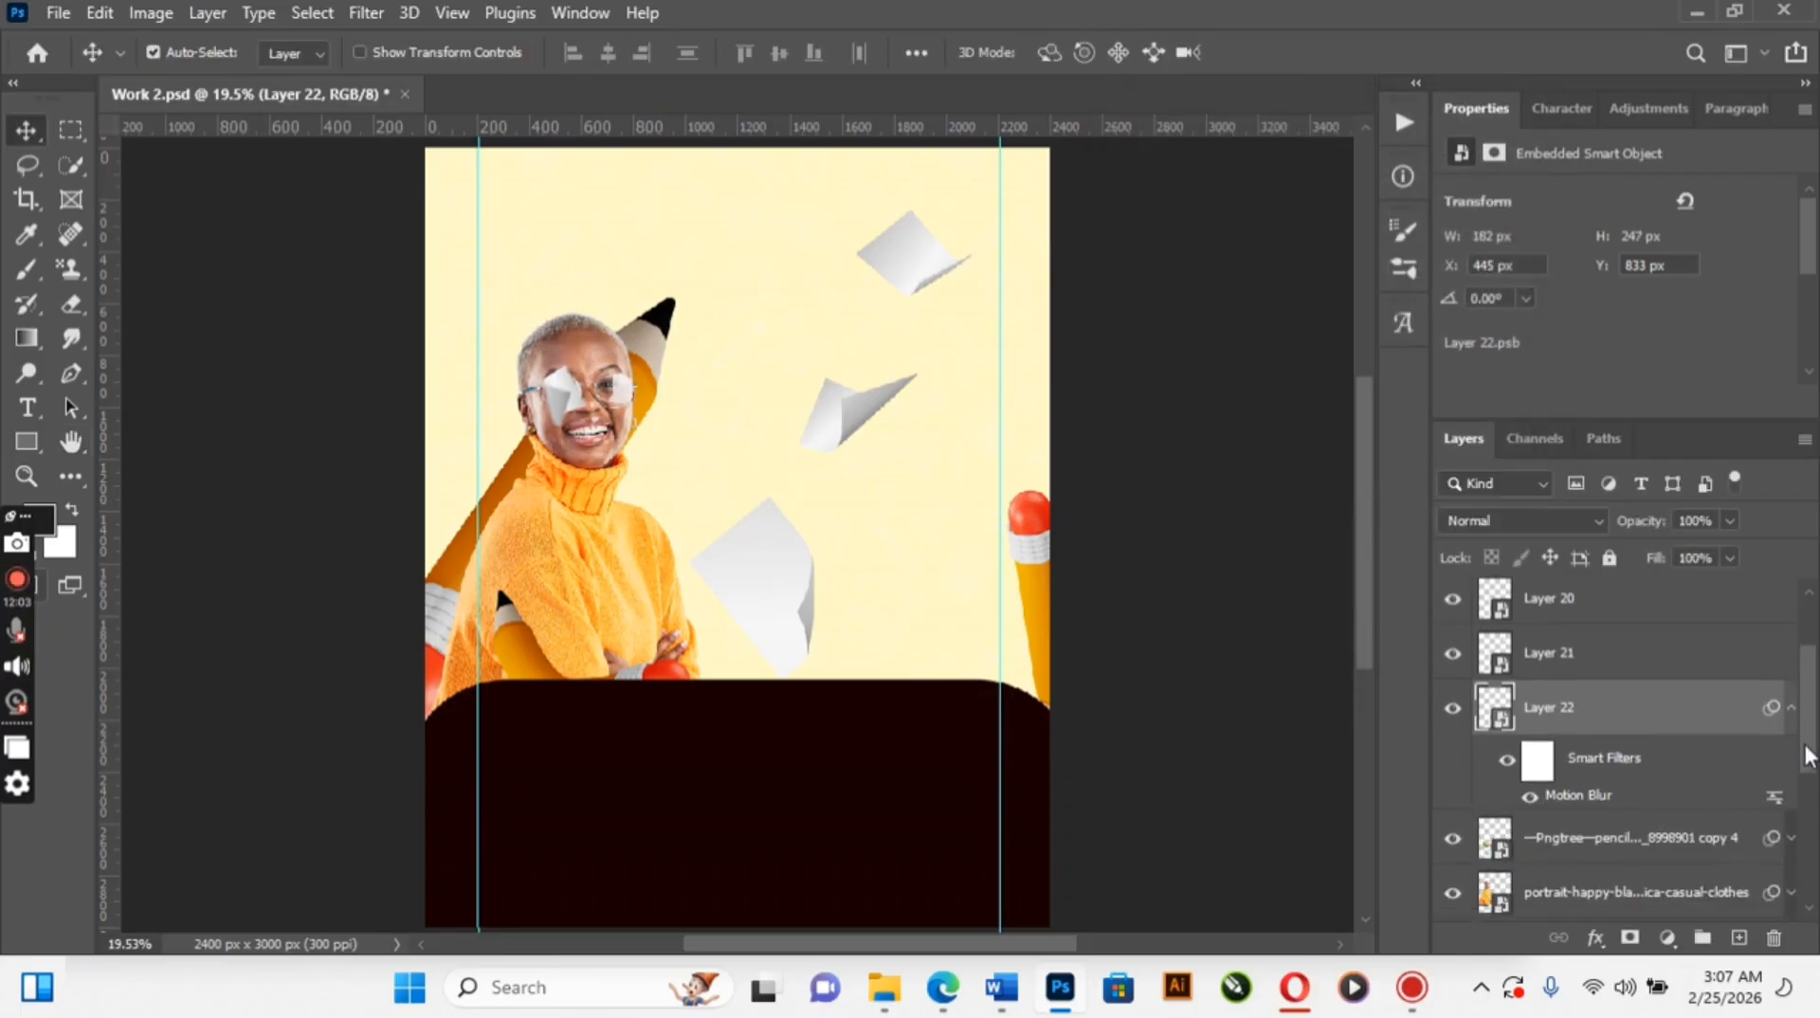
left_click(1537, 756)
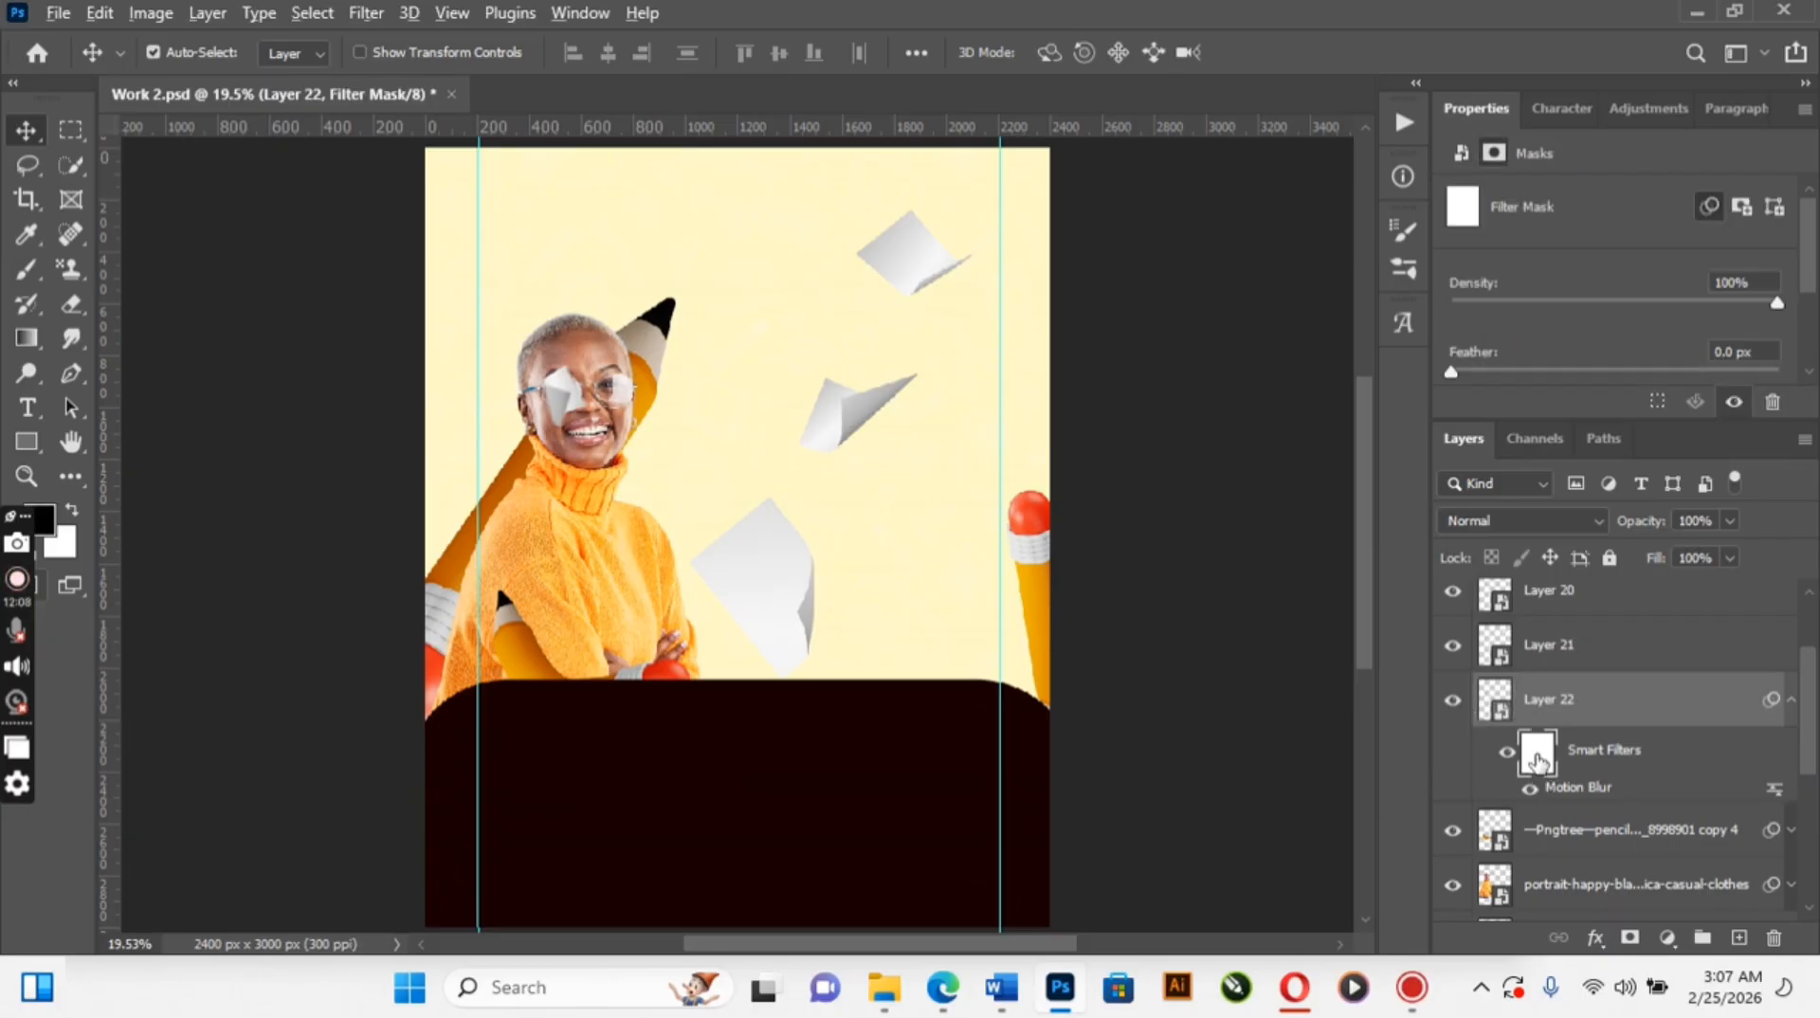
left_click_drag(1538, 758, 1551, 666)
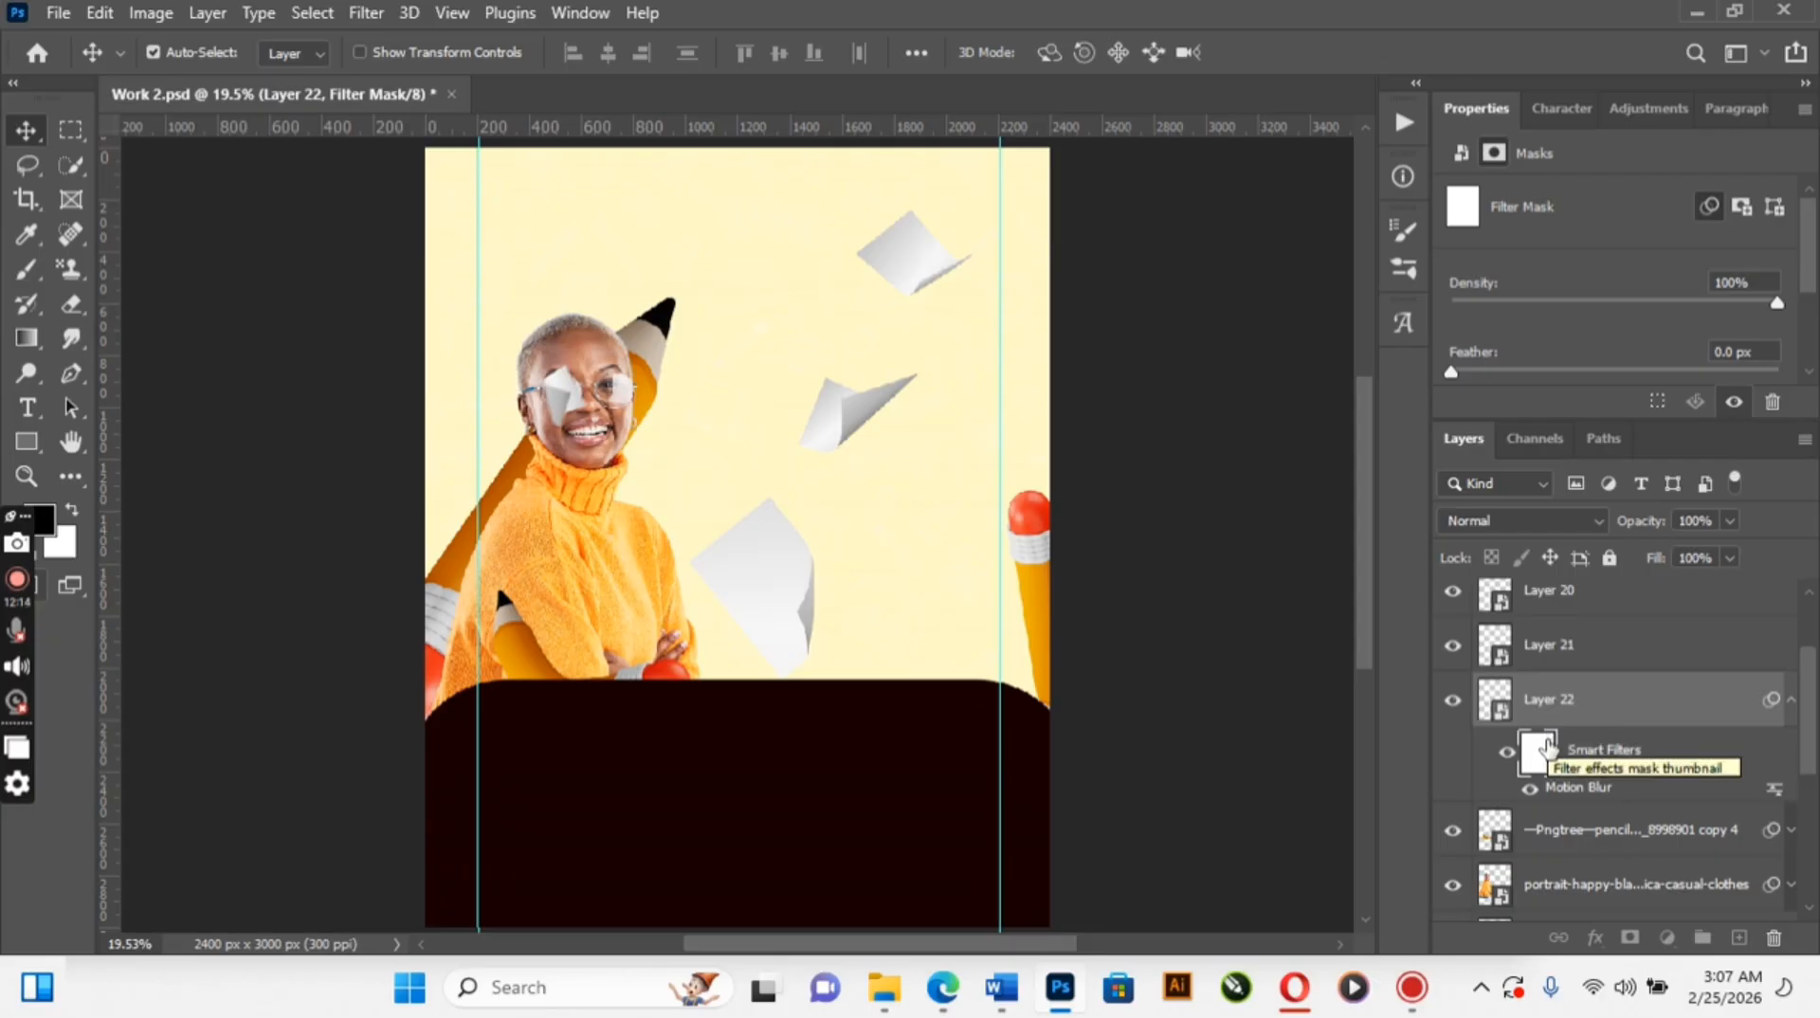
left_click_drag(1578, 663, 1566, 654)
left_click_drag(1590, 751, 1811, 686)
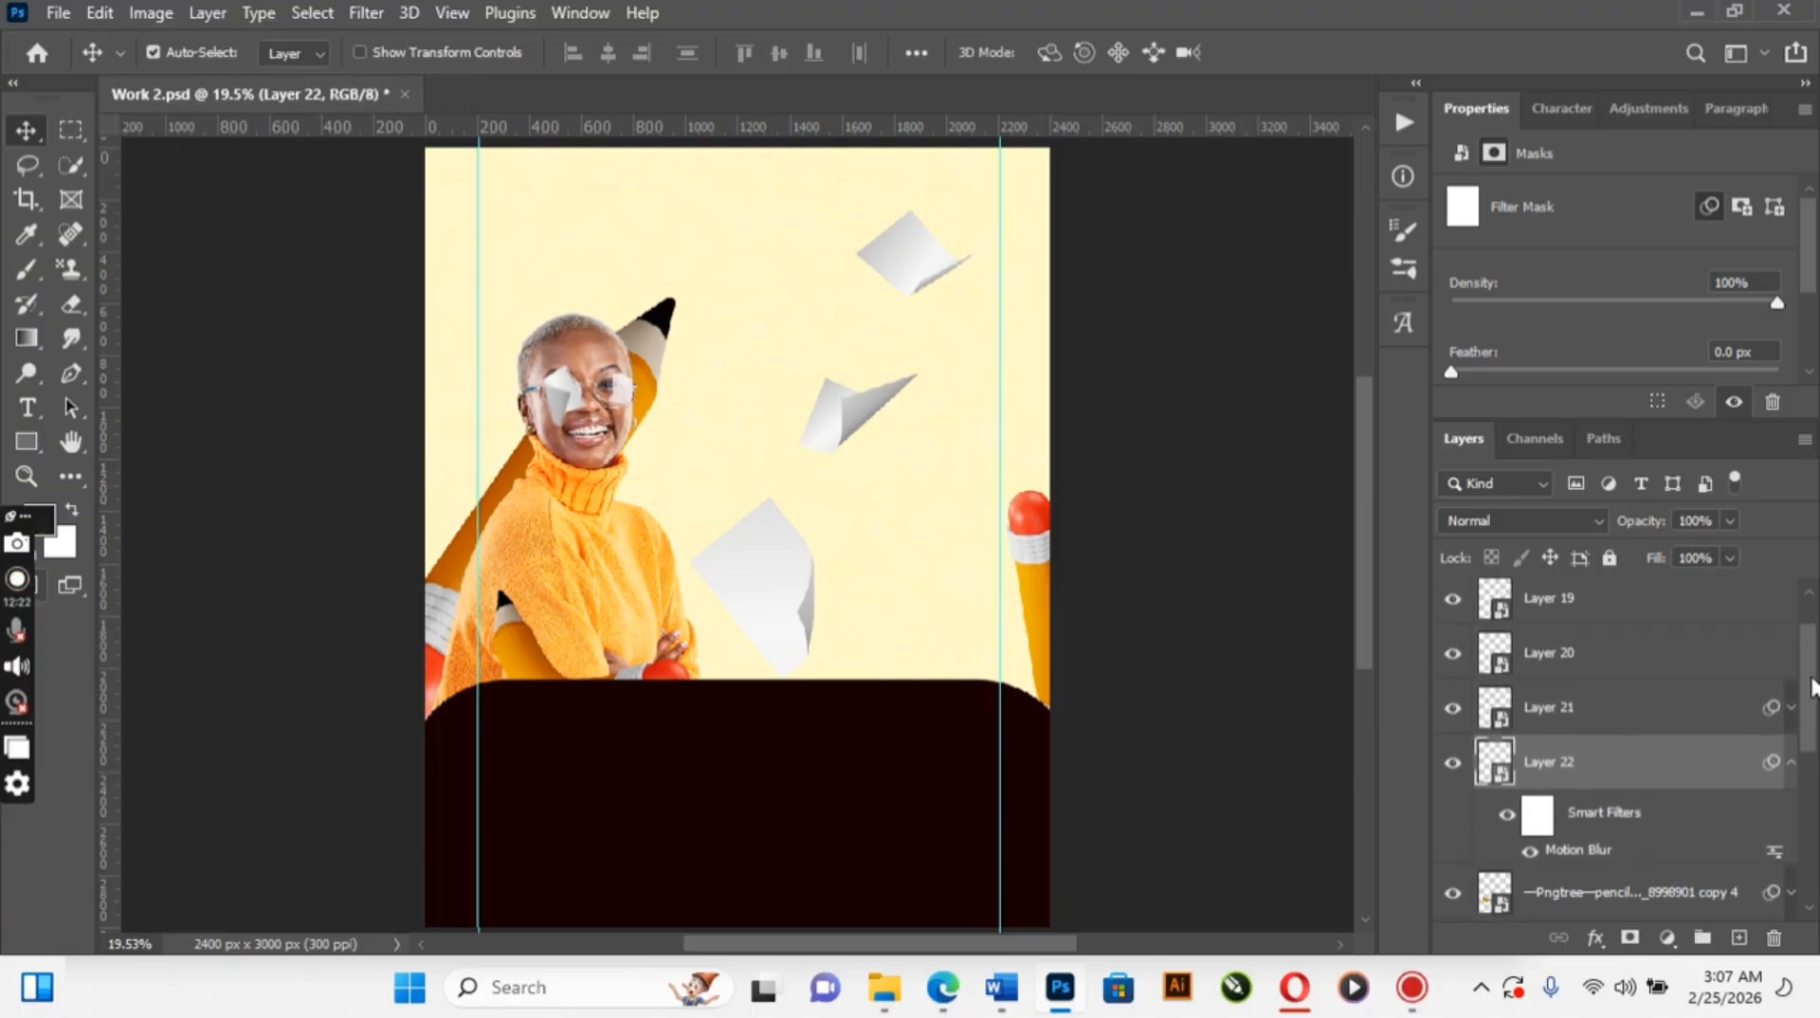
left_click_drag(1593, 817, 1616, 670)
left_click_drag(1592, 821, 1602, 616)
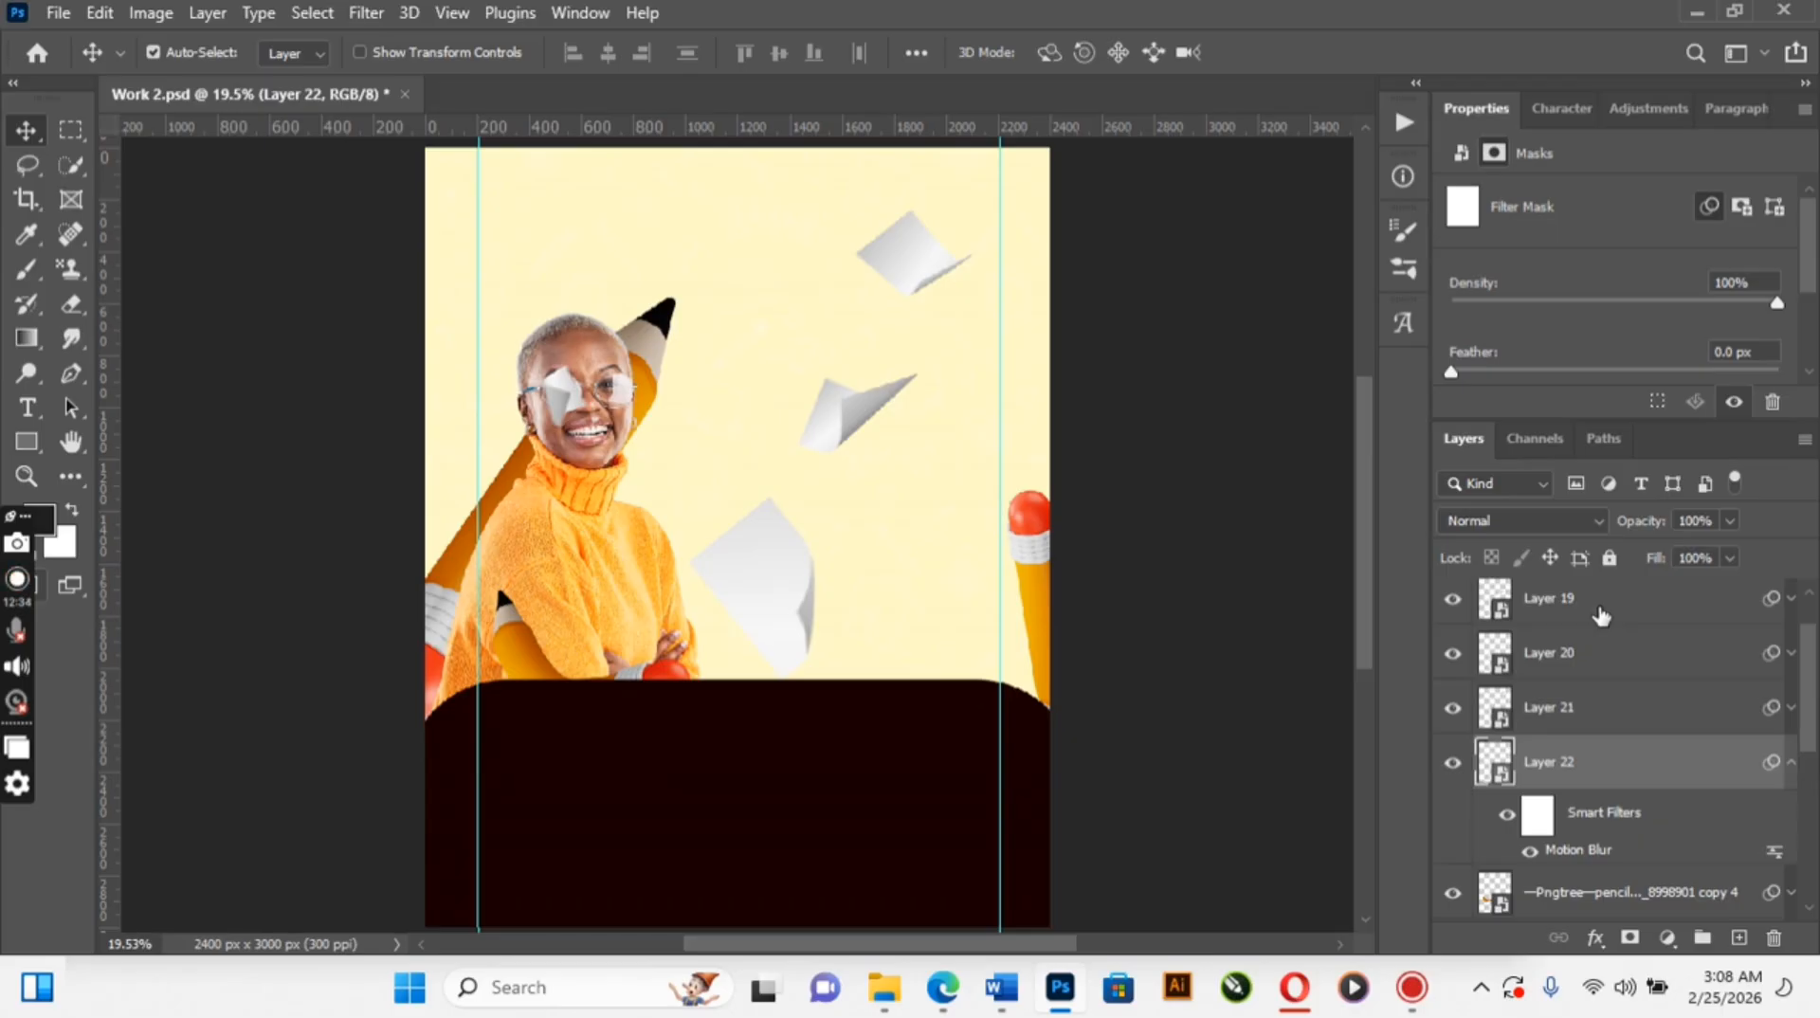
left_click(1792, 773)
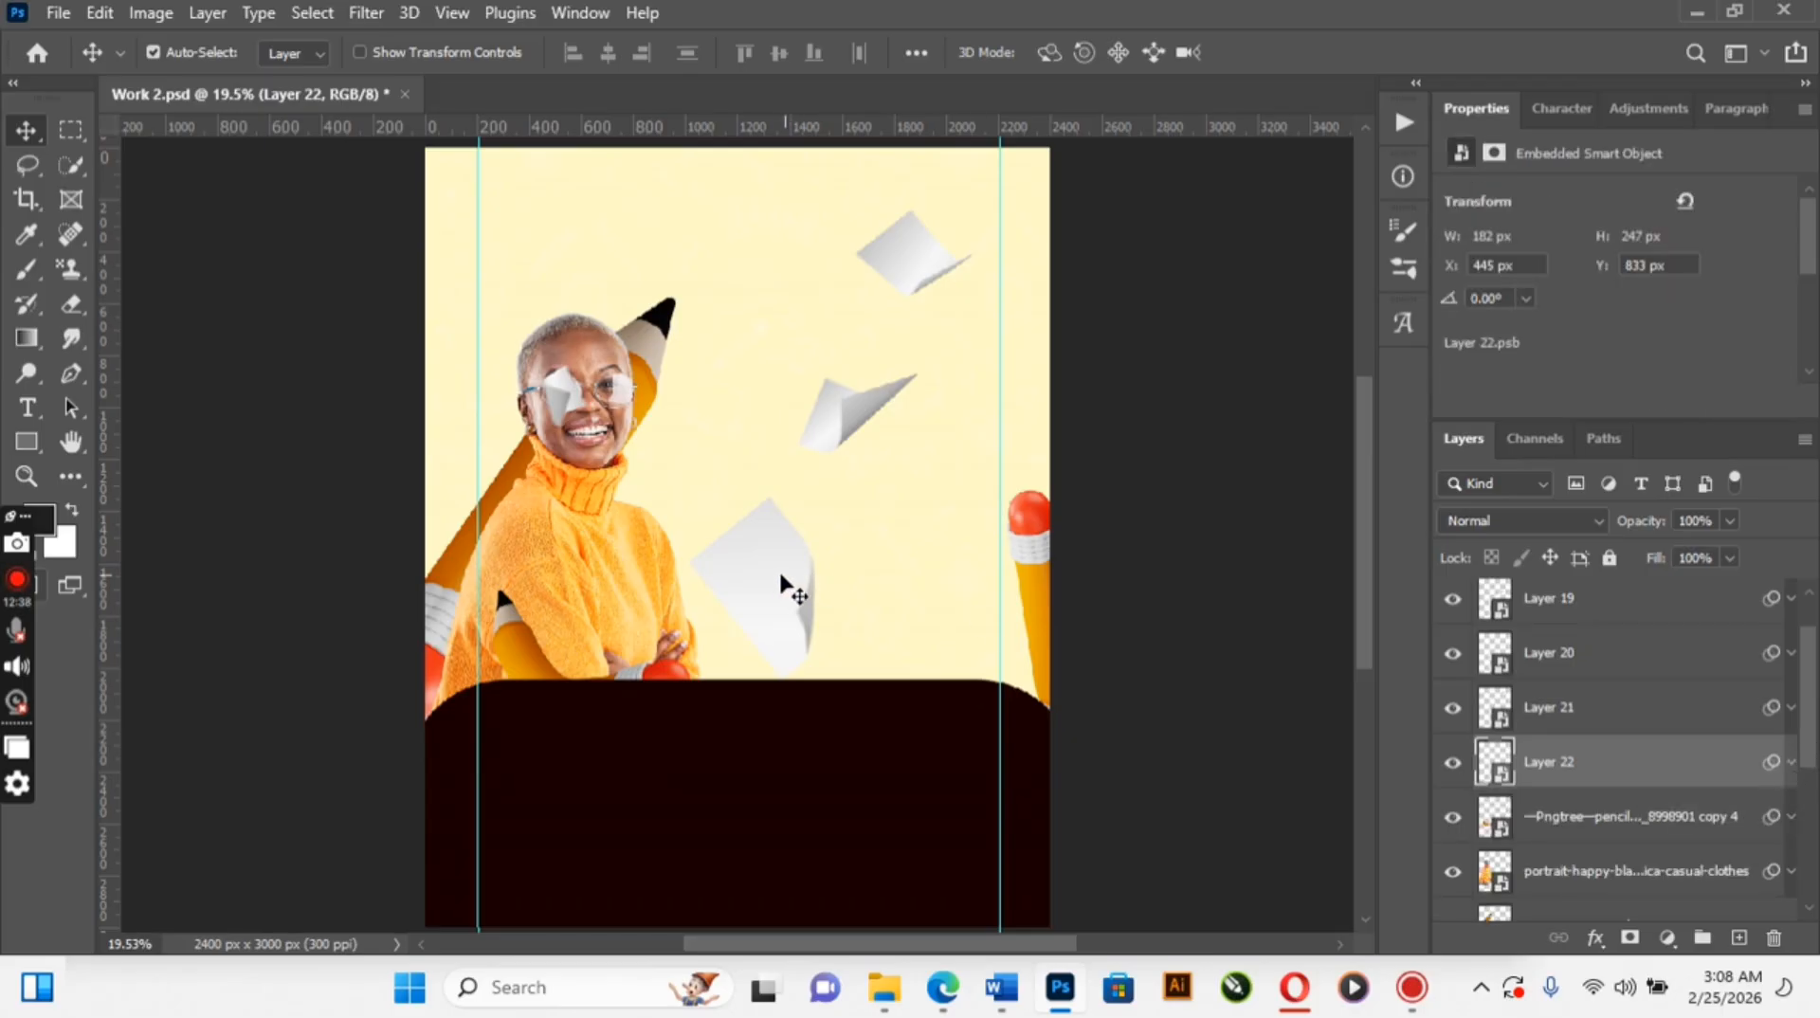
Spread the papers: highest sheet partly off the upper right edge, small one off the left edge, large and folded ones at either shoulder of the woman
left_click(895, 275)
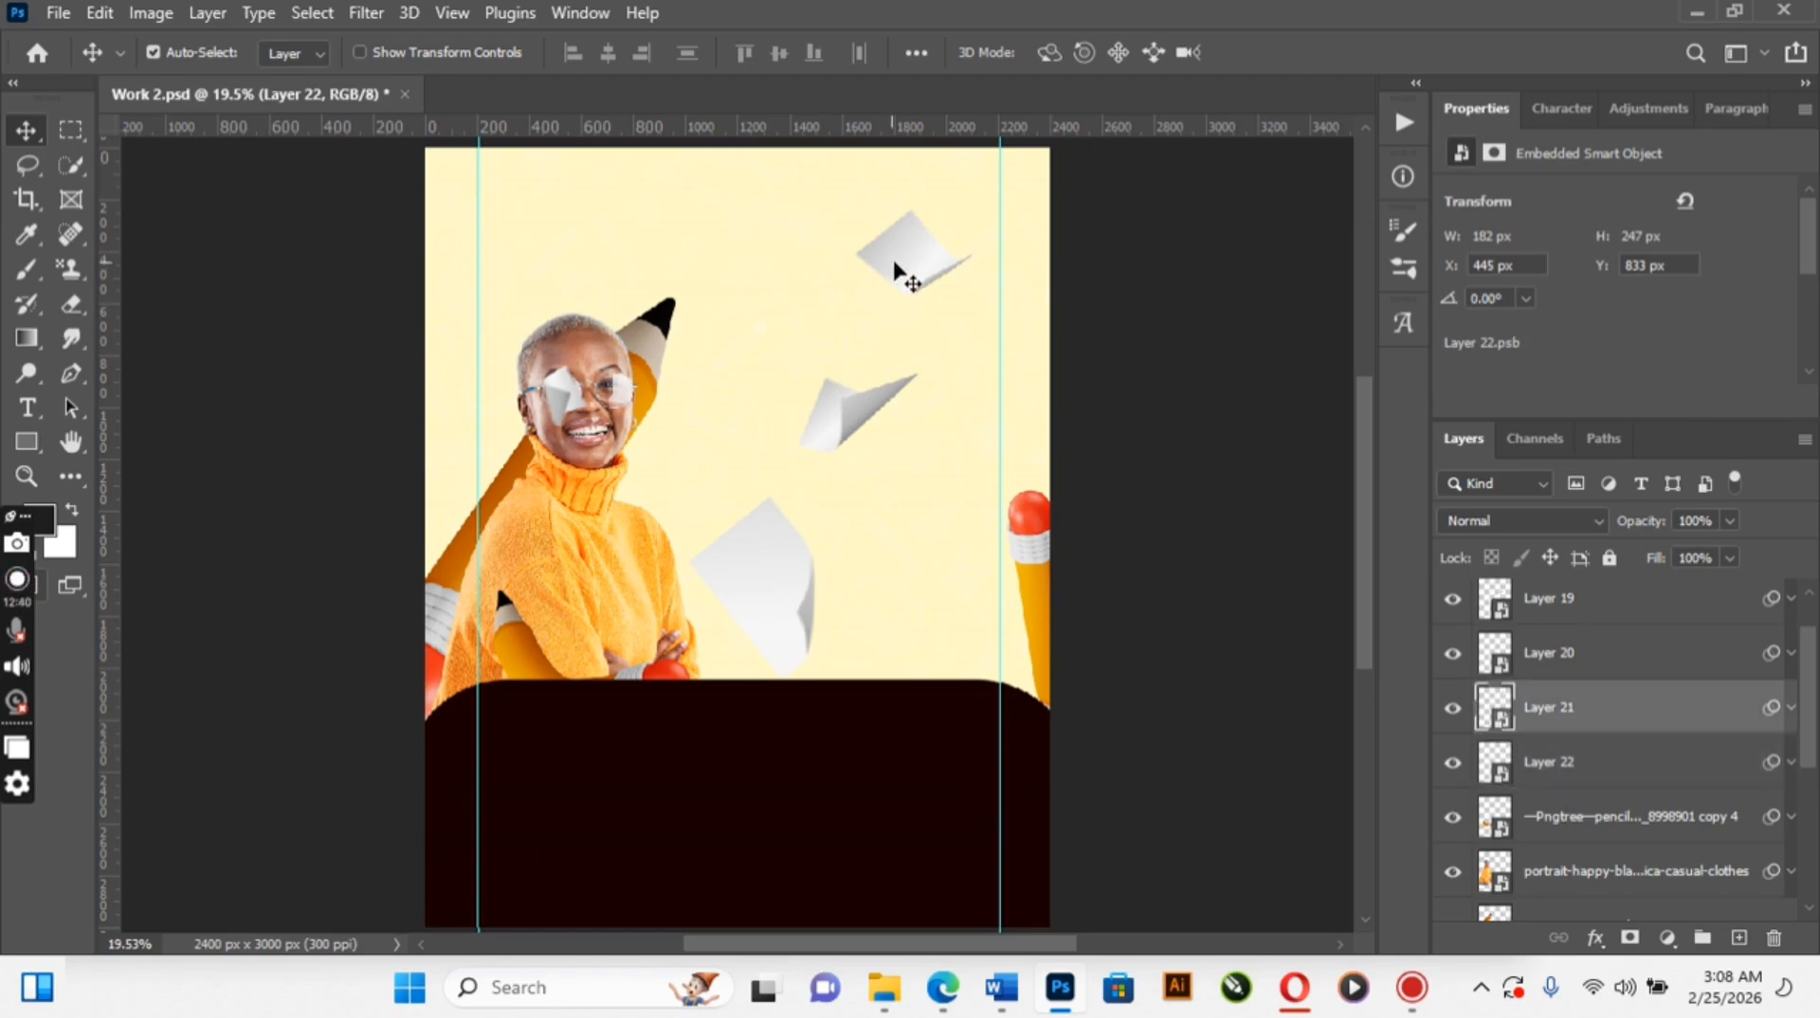
left_click_drag(895, 275, 1012, 239)
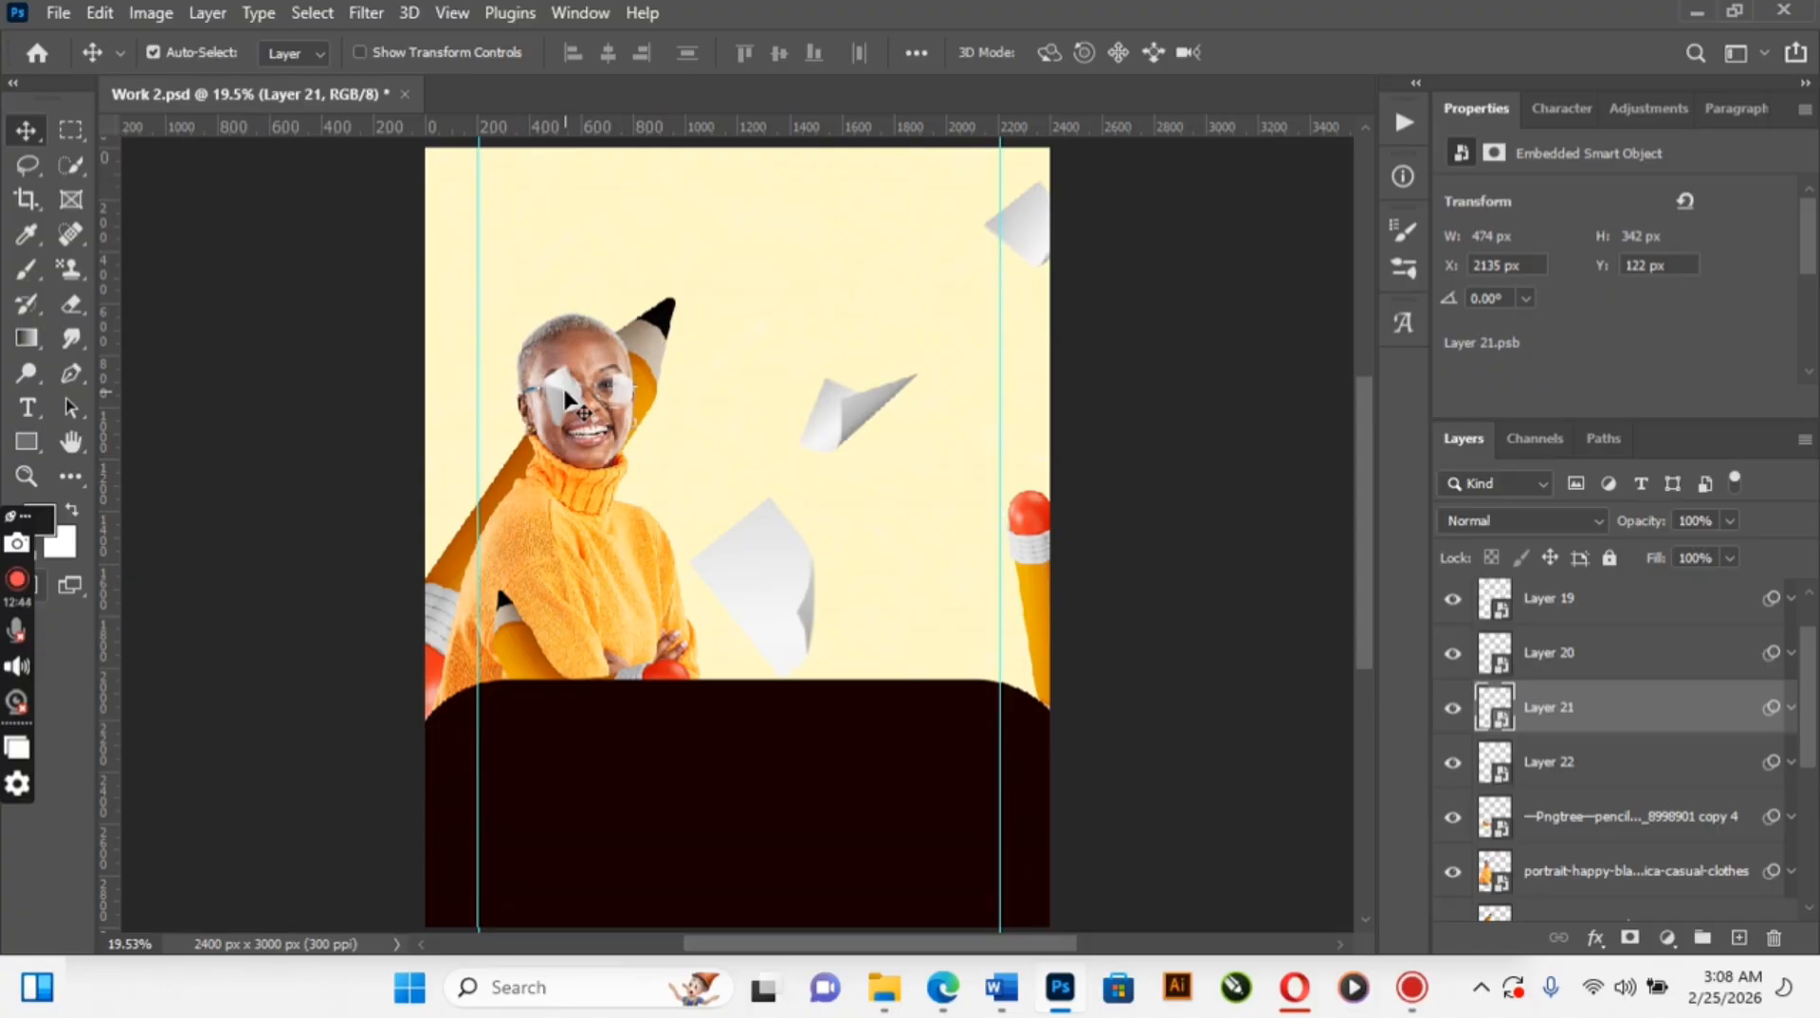
left_click_drag(566, 398, 441, 313)
left_click_drag(800, 593, 506, 506)
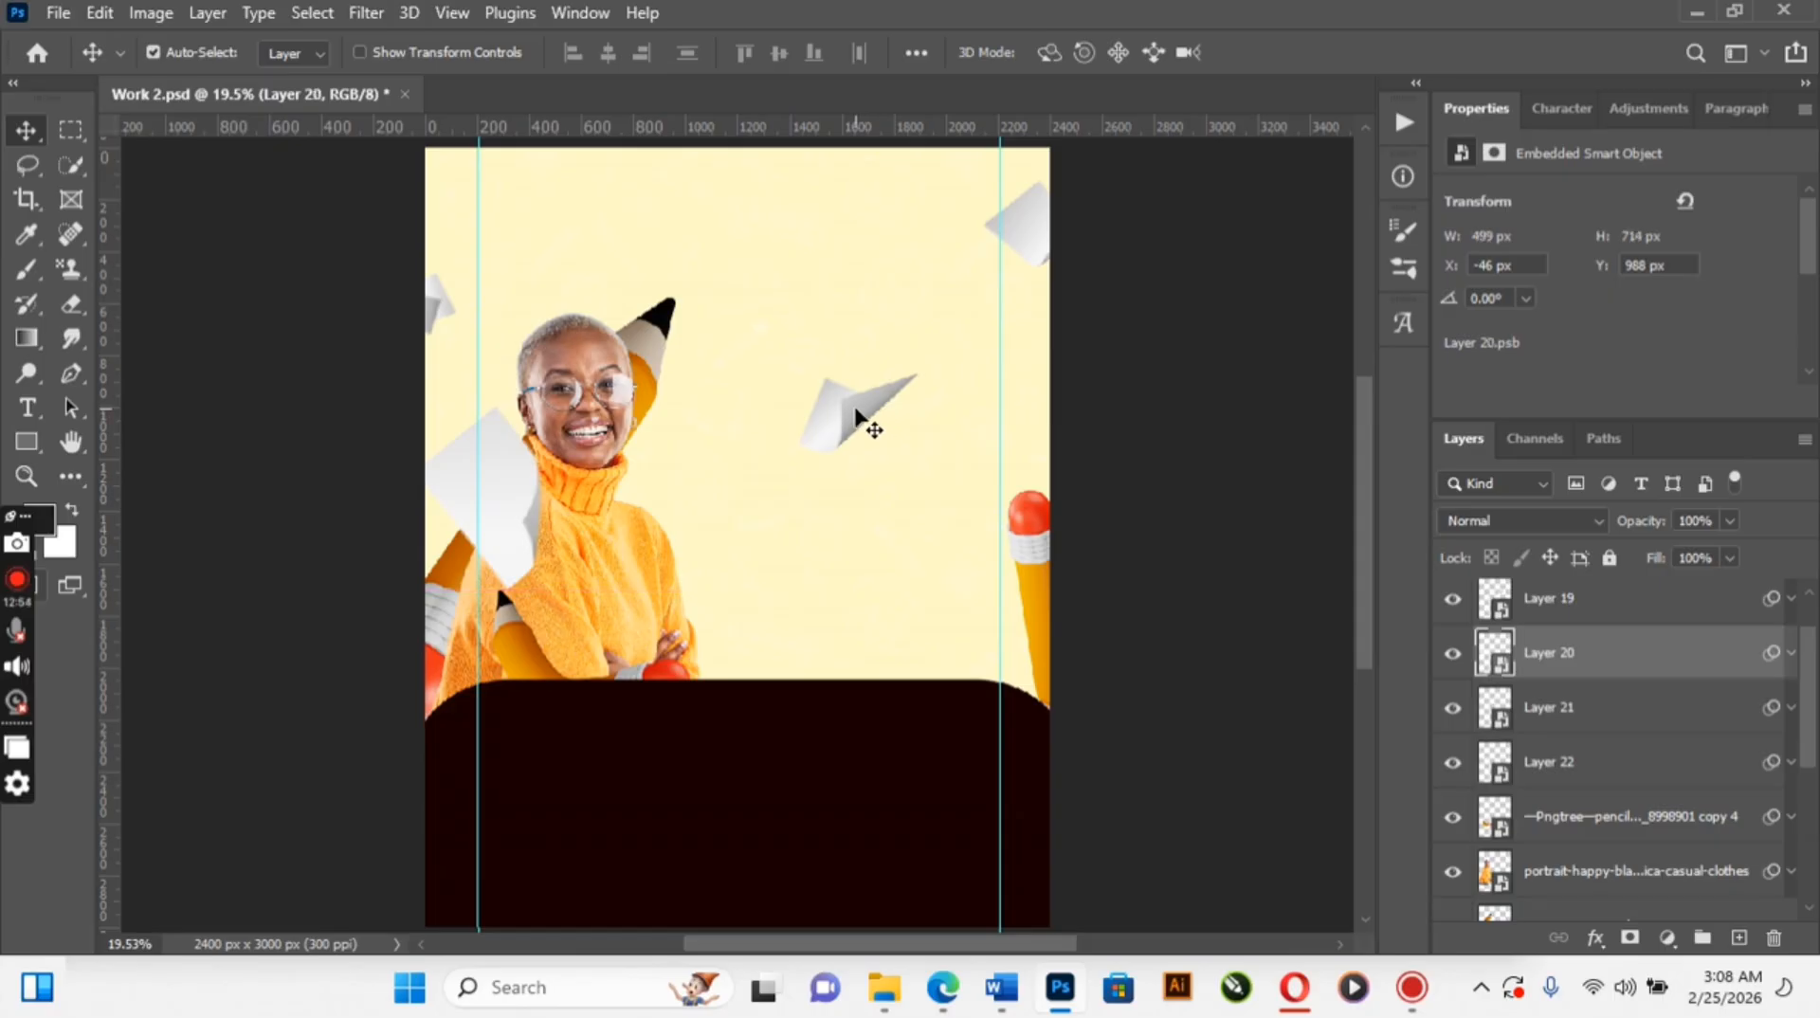
left_click_drag(866, 418, 686, 500)
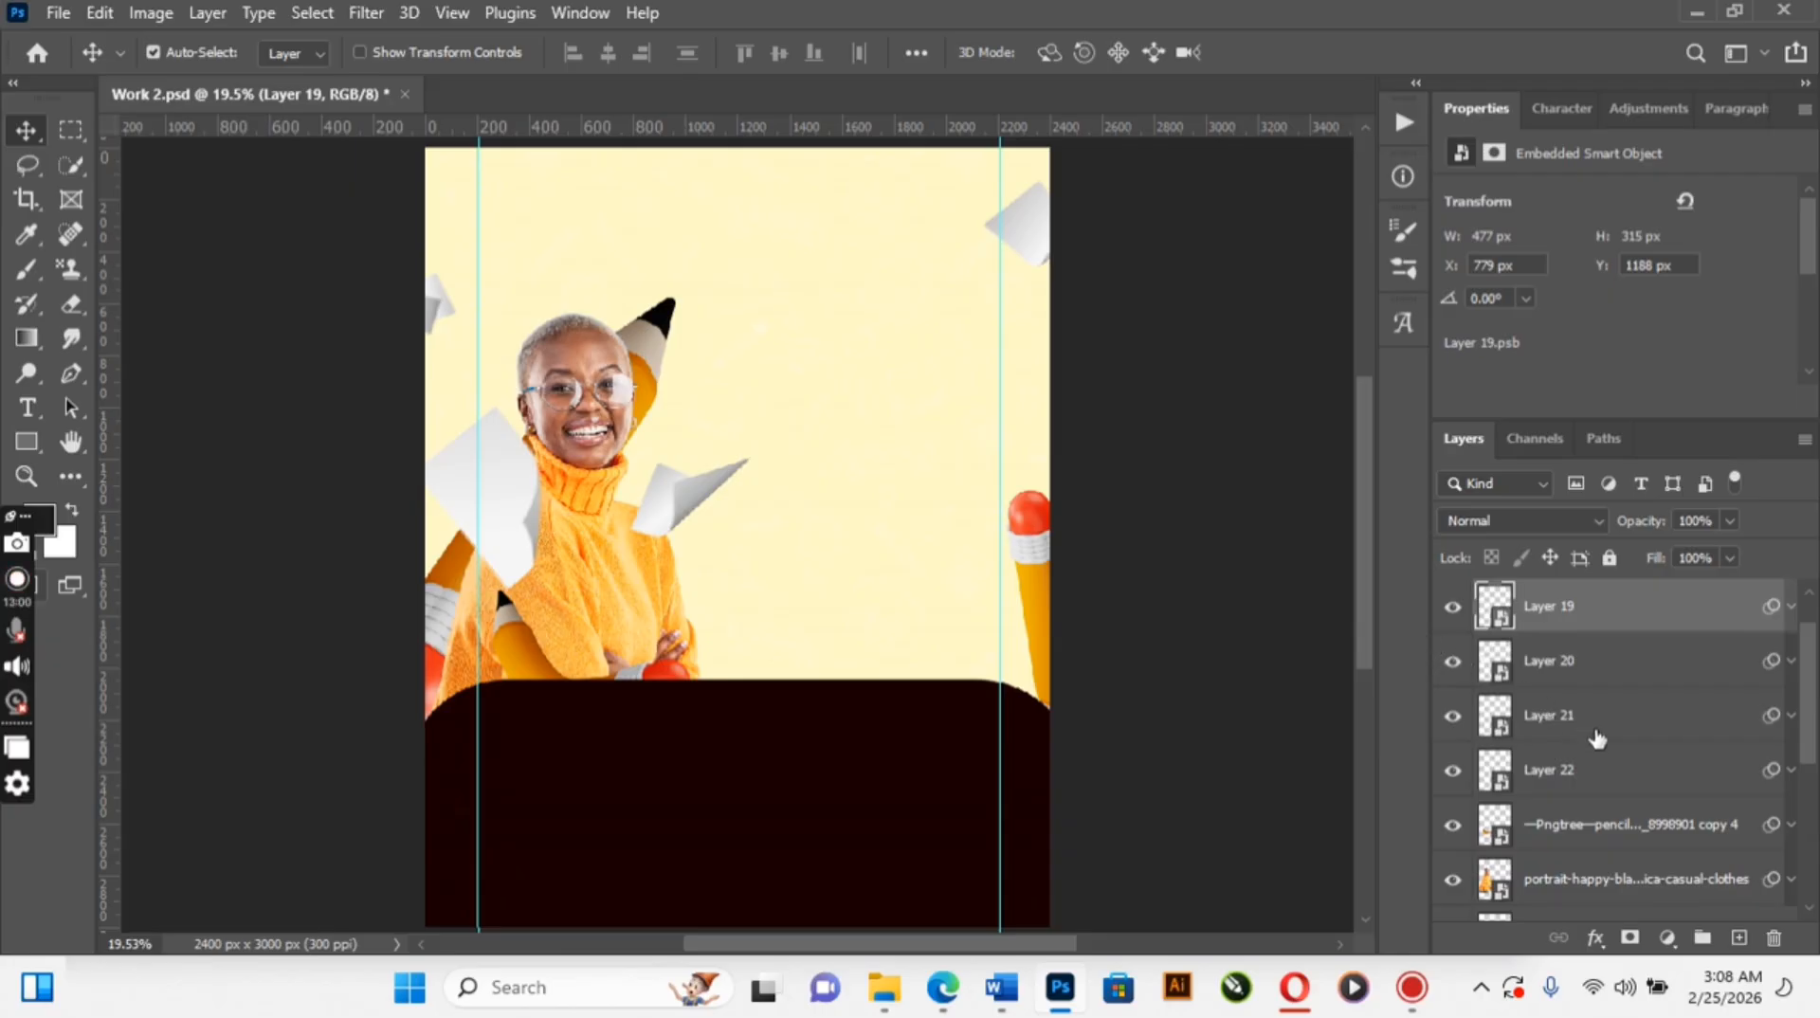
Group the paper layers, Layer 19 through Layer 22, and name the group "papers"
left_click(1612, 770, "shift")
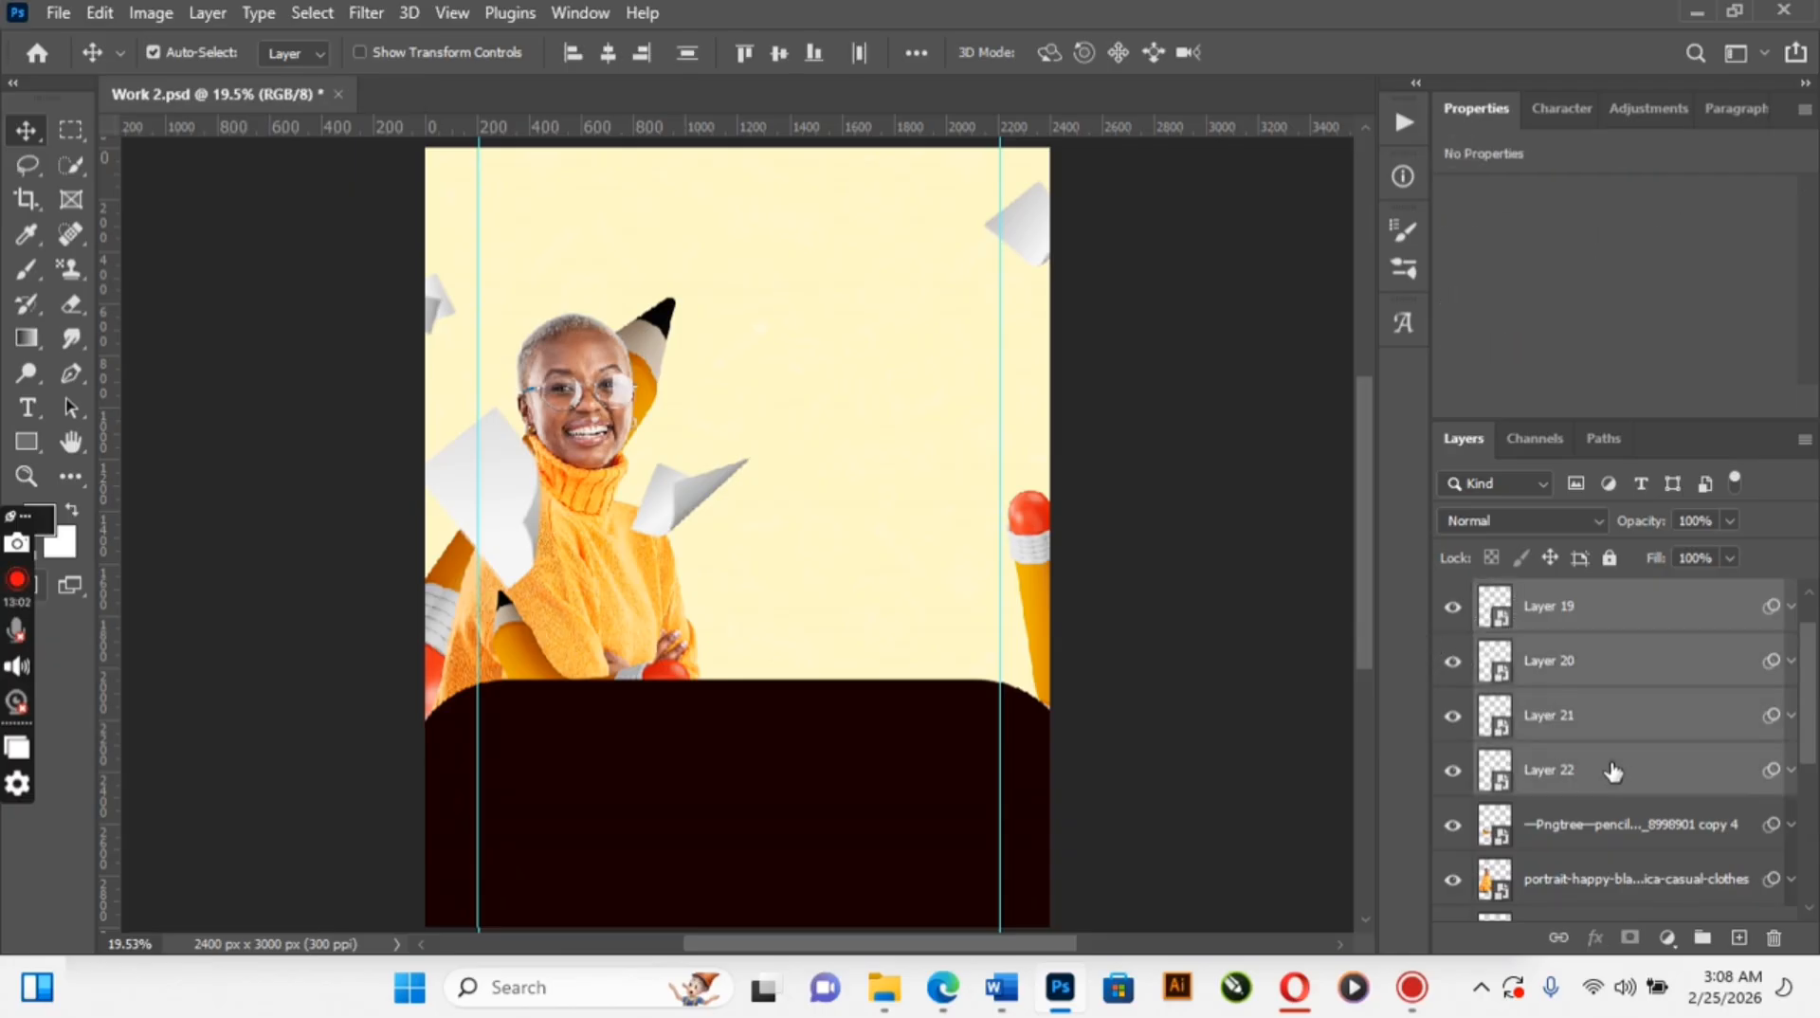
key("ctrl+g")
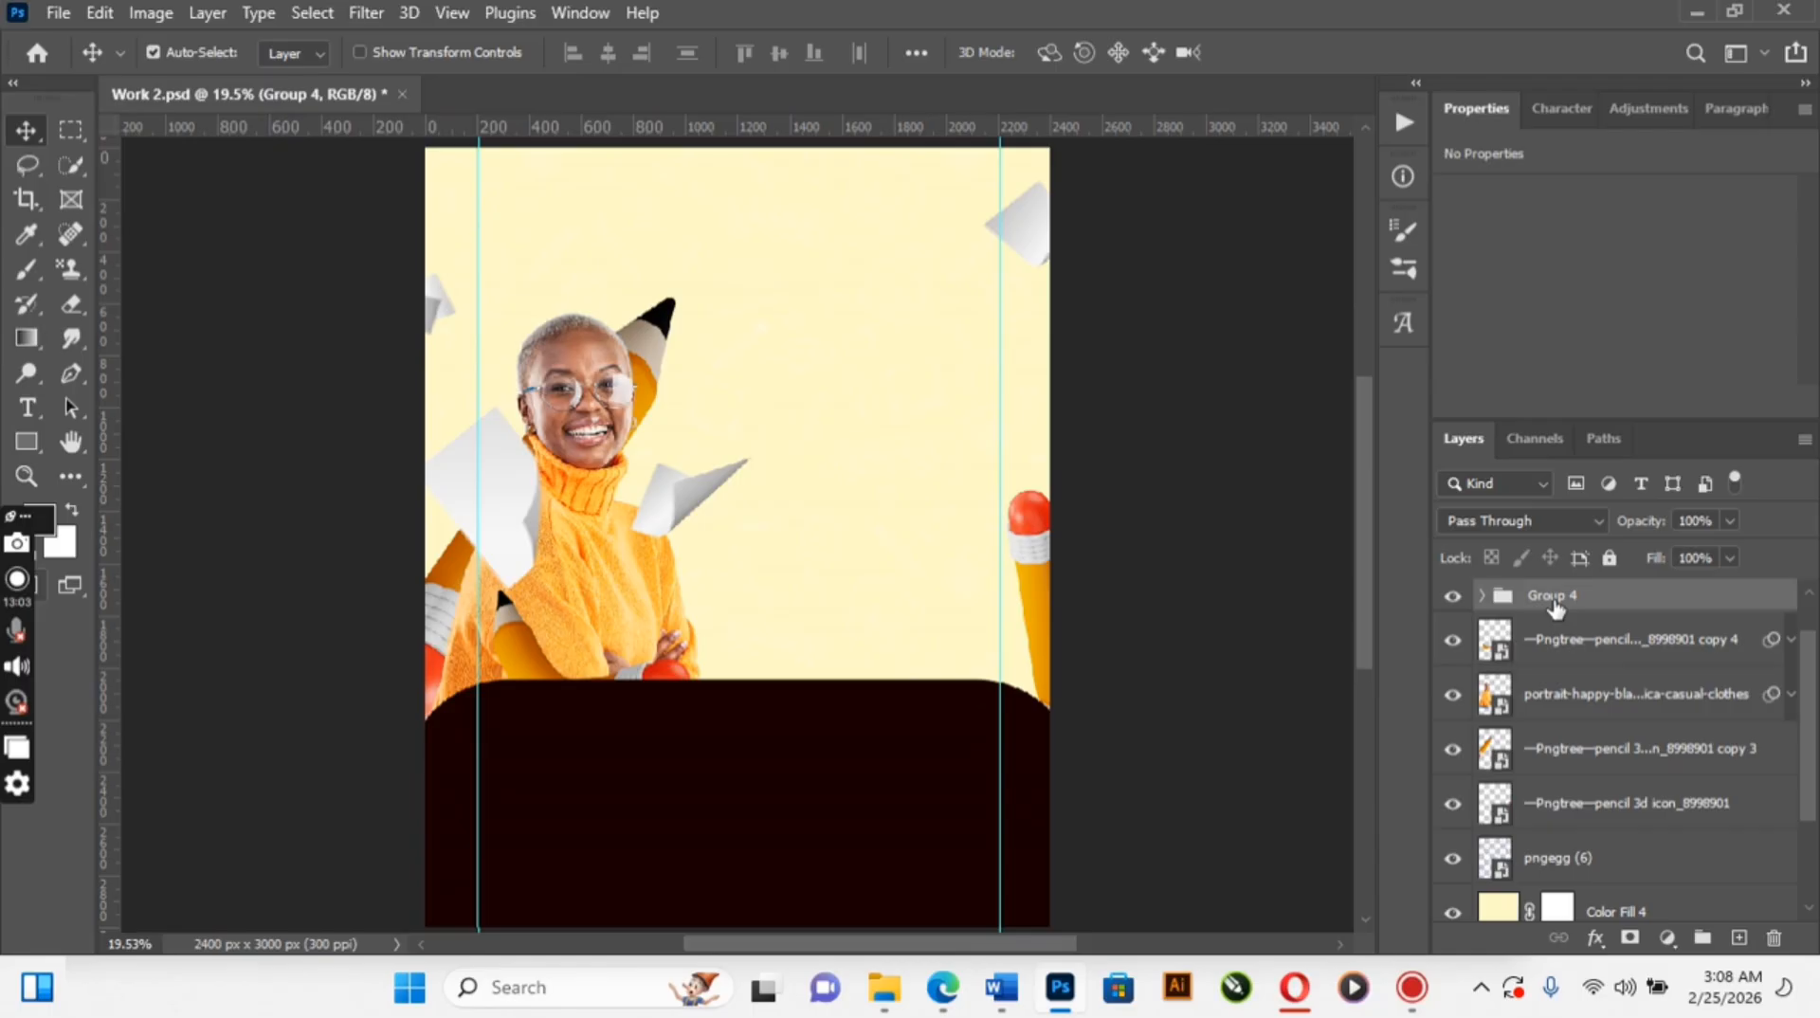
double_click(1552, 596)
type("papers")
key("Return")
Embed the Ak-Editz-Light-Png-14-1 glow from the NEXUS folder, scale it to about 75%, and place it over the woman's shoulder beside the folded paper
left_click(65, 19)
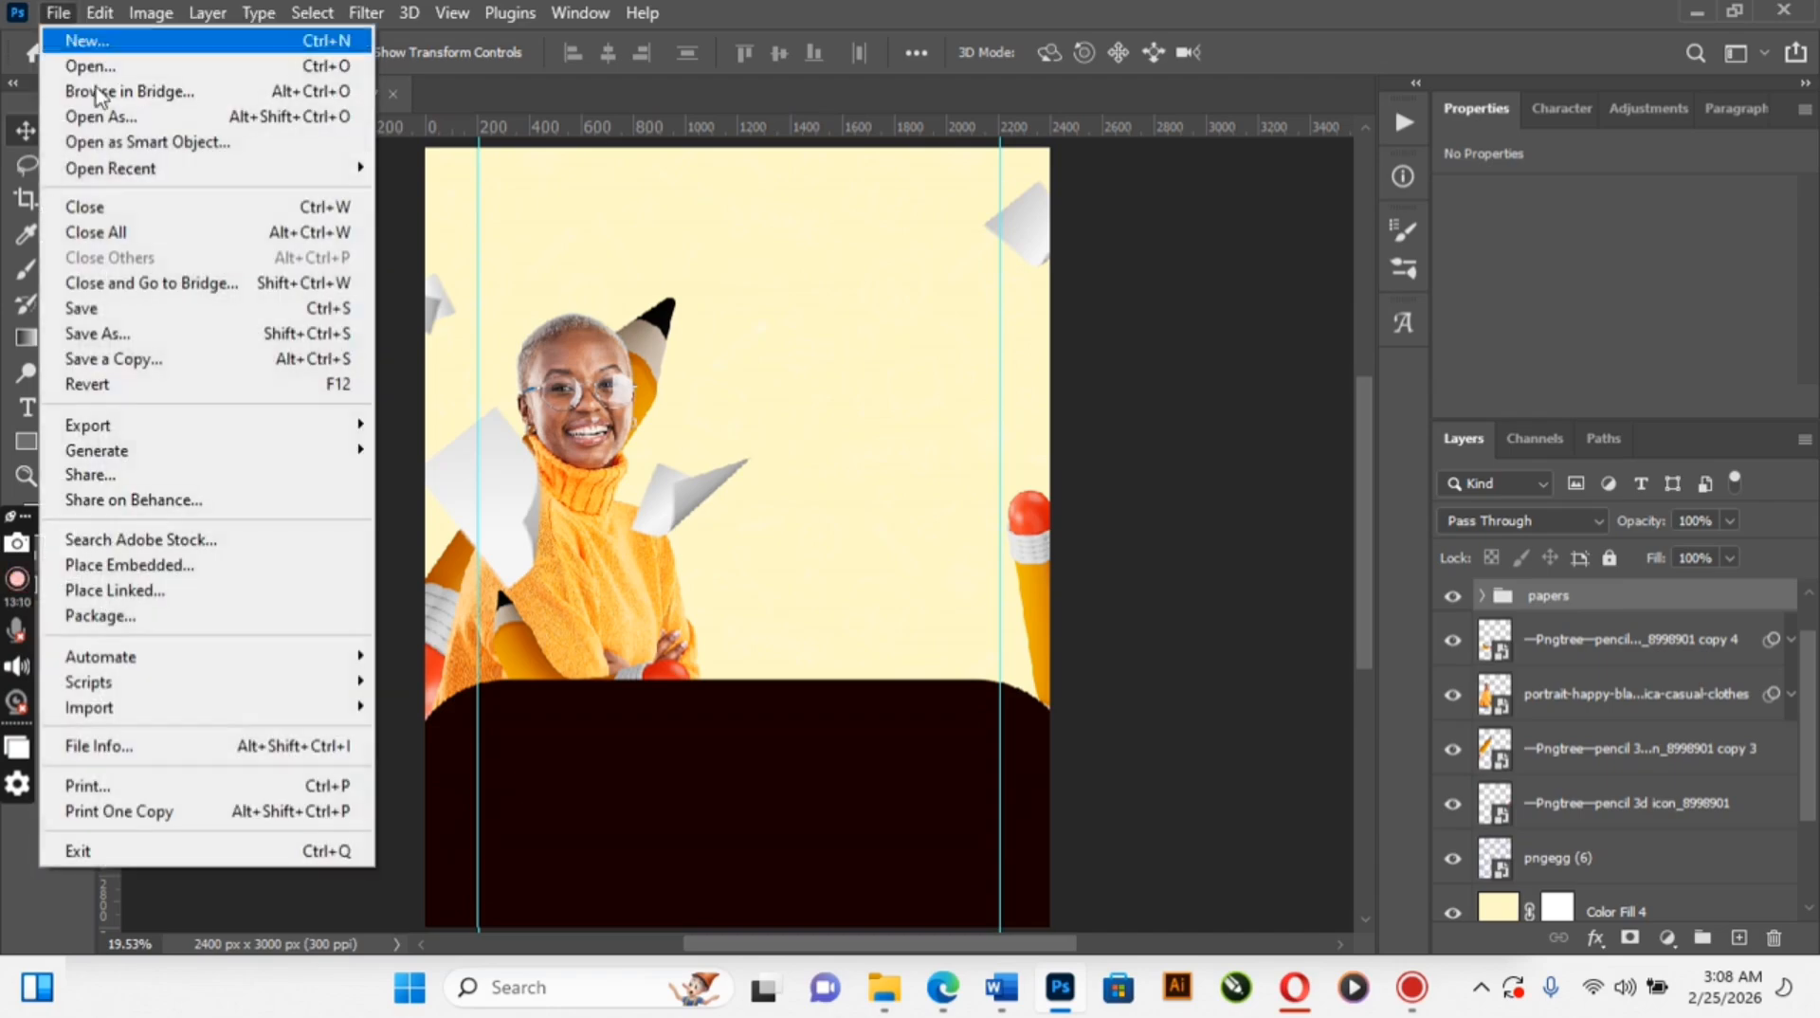
left_click(203, 565)
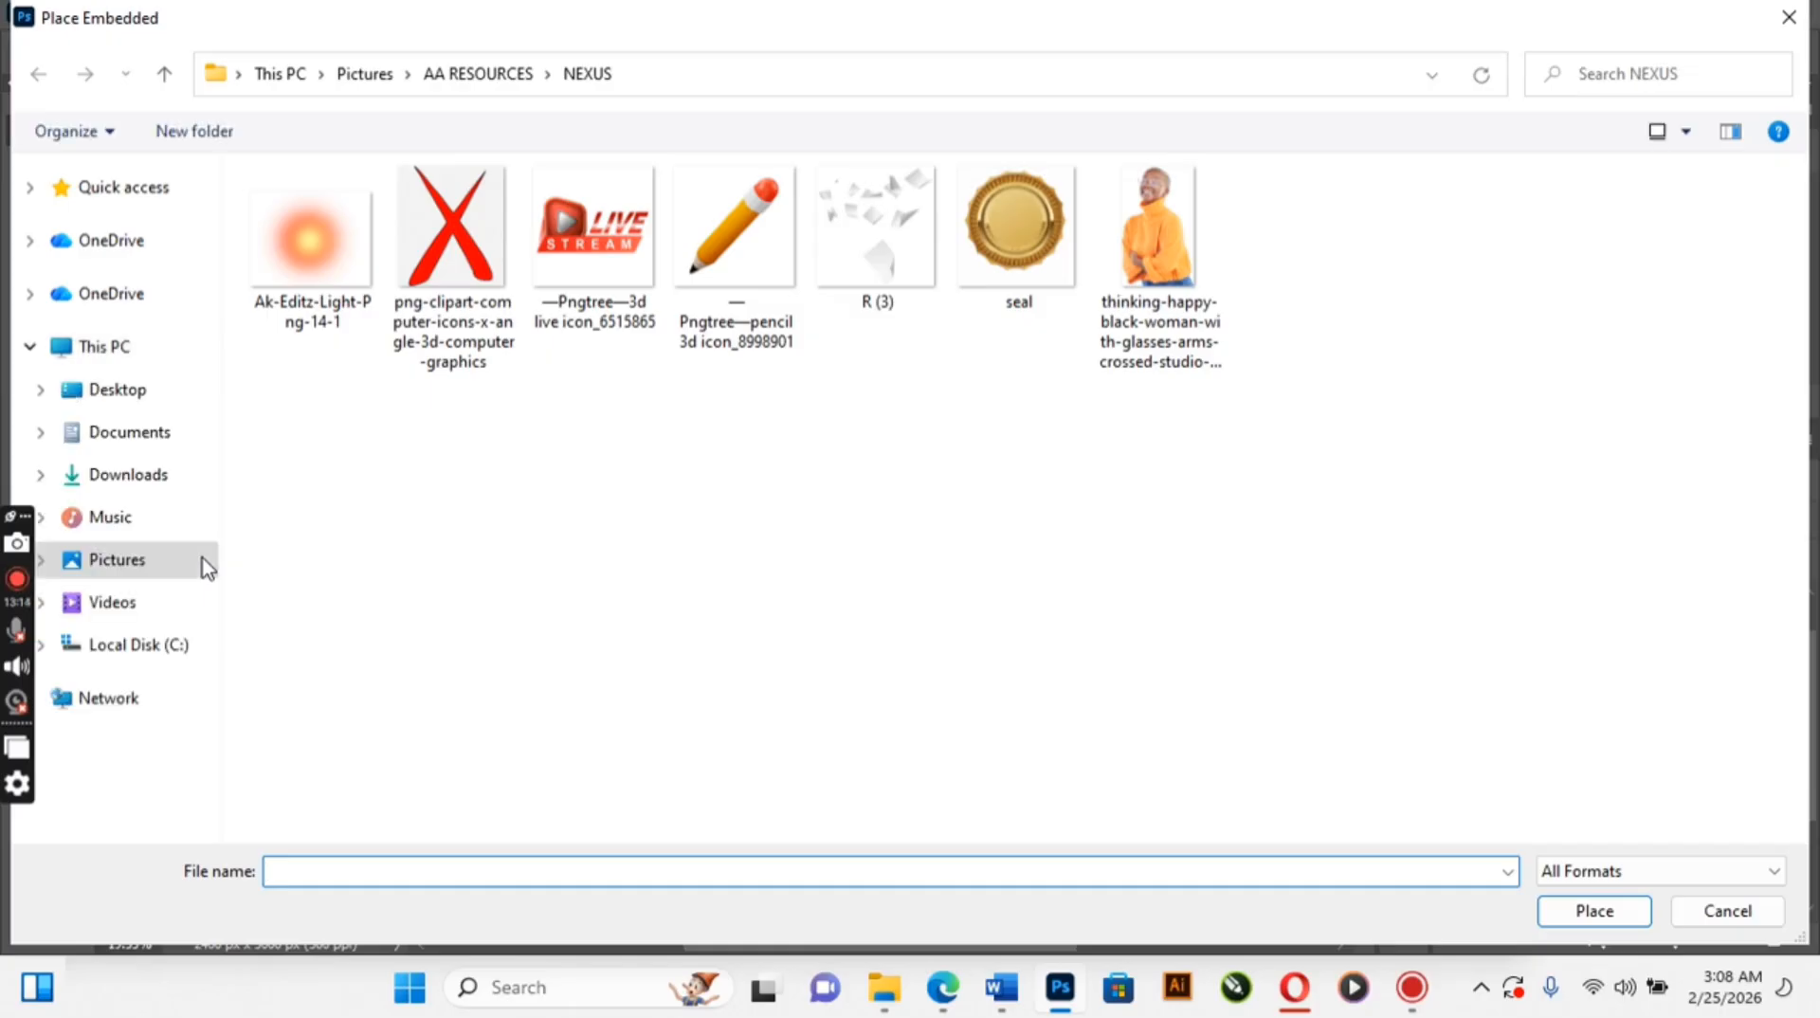
double_click(331, 258)
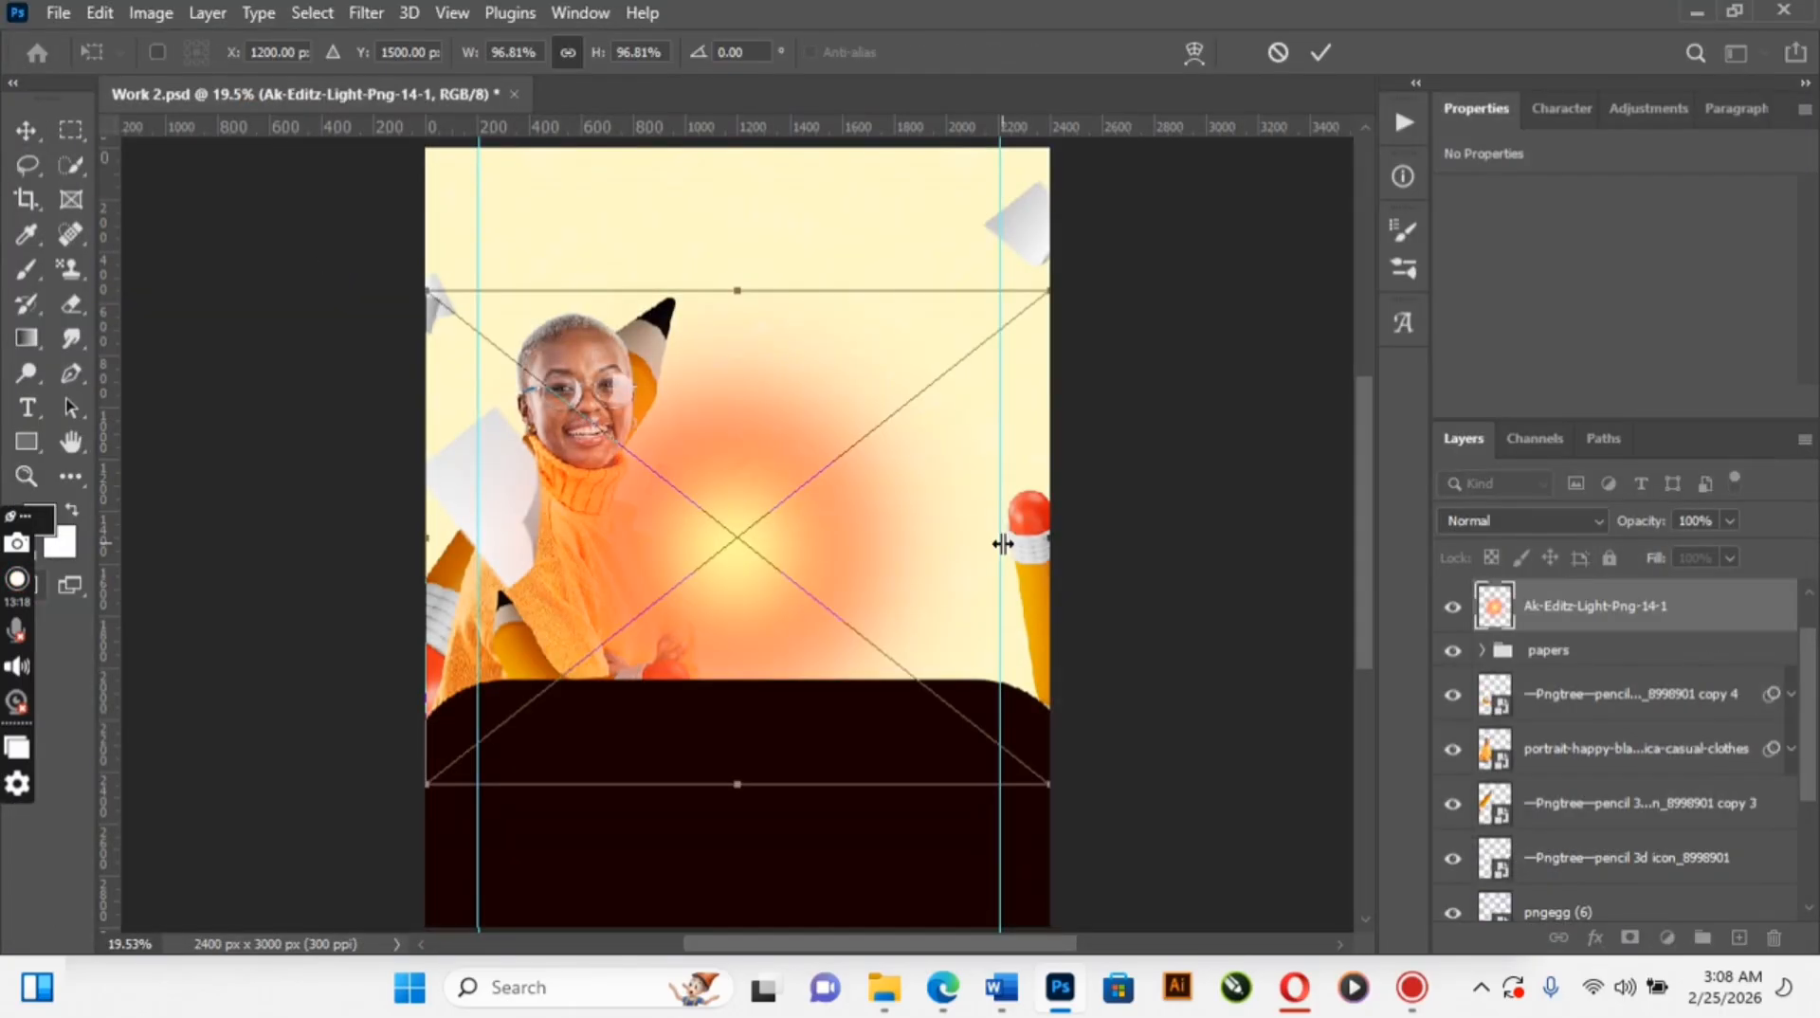
left_click_drag(1046, 537, 981, 527)
left_click_drag(770, 563, 712, 519)
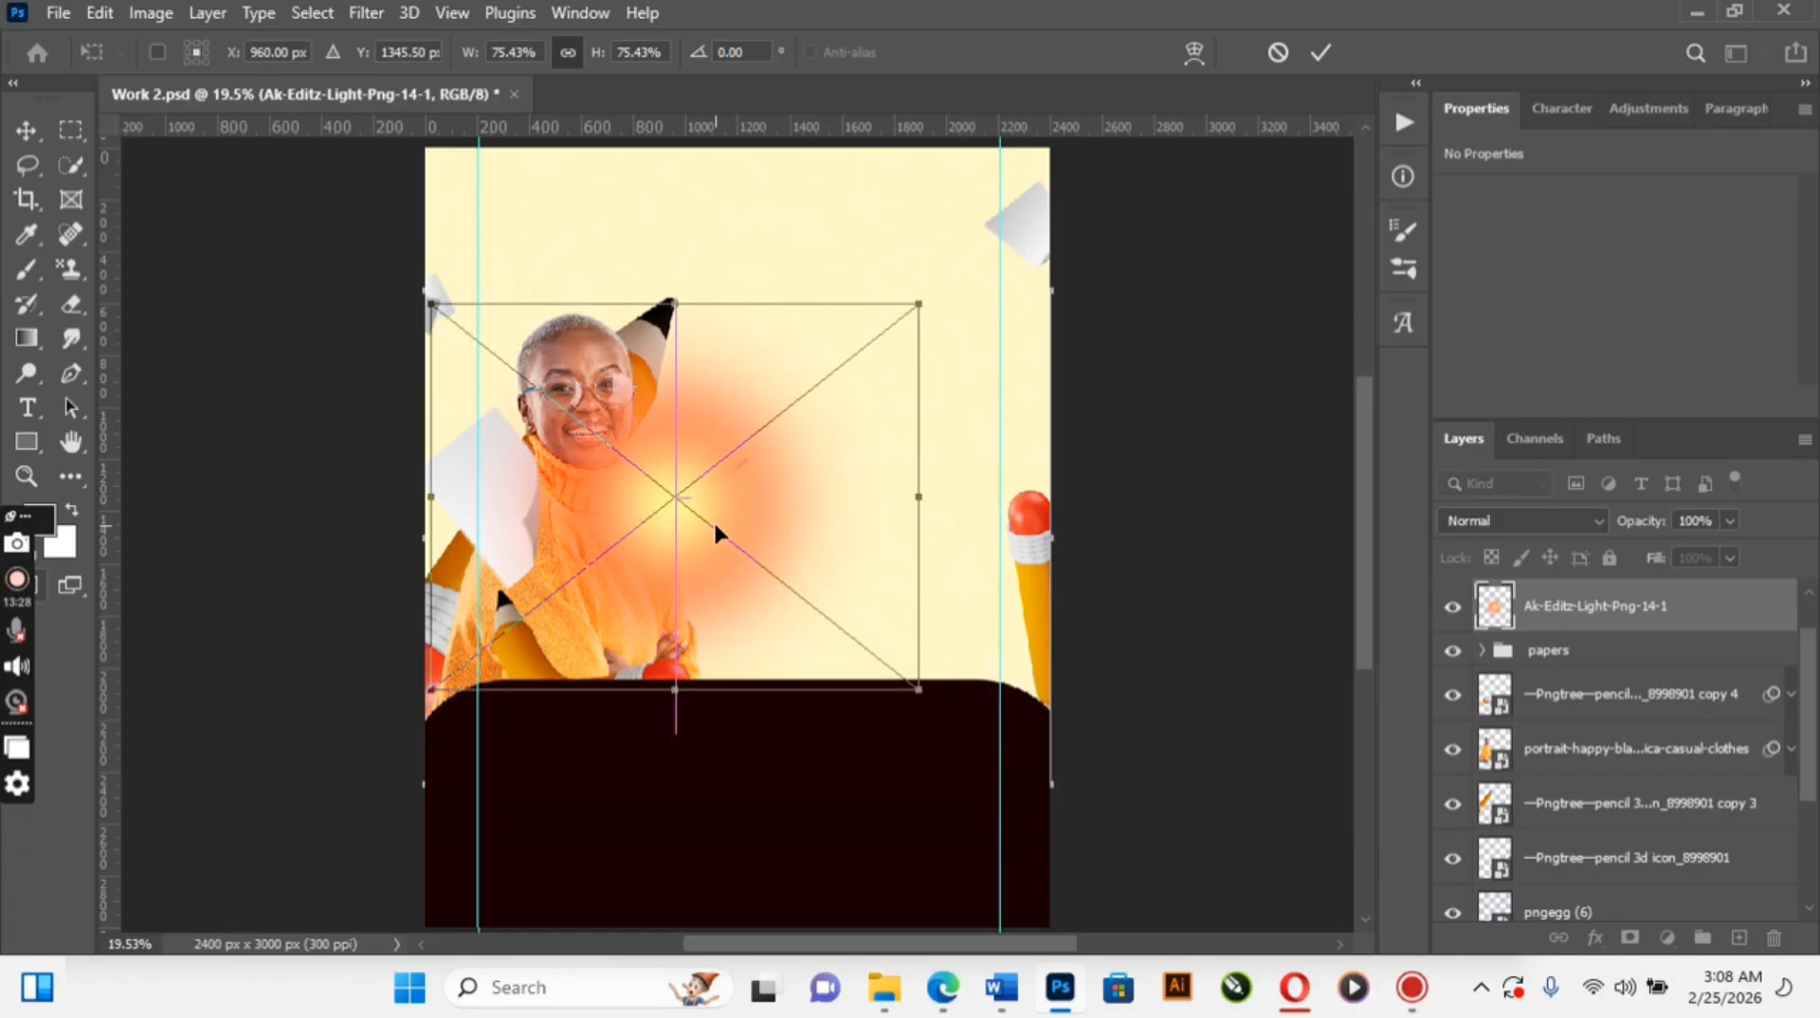
key("Return")
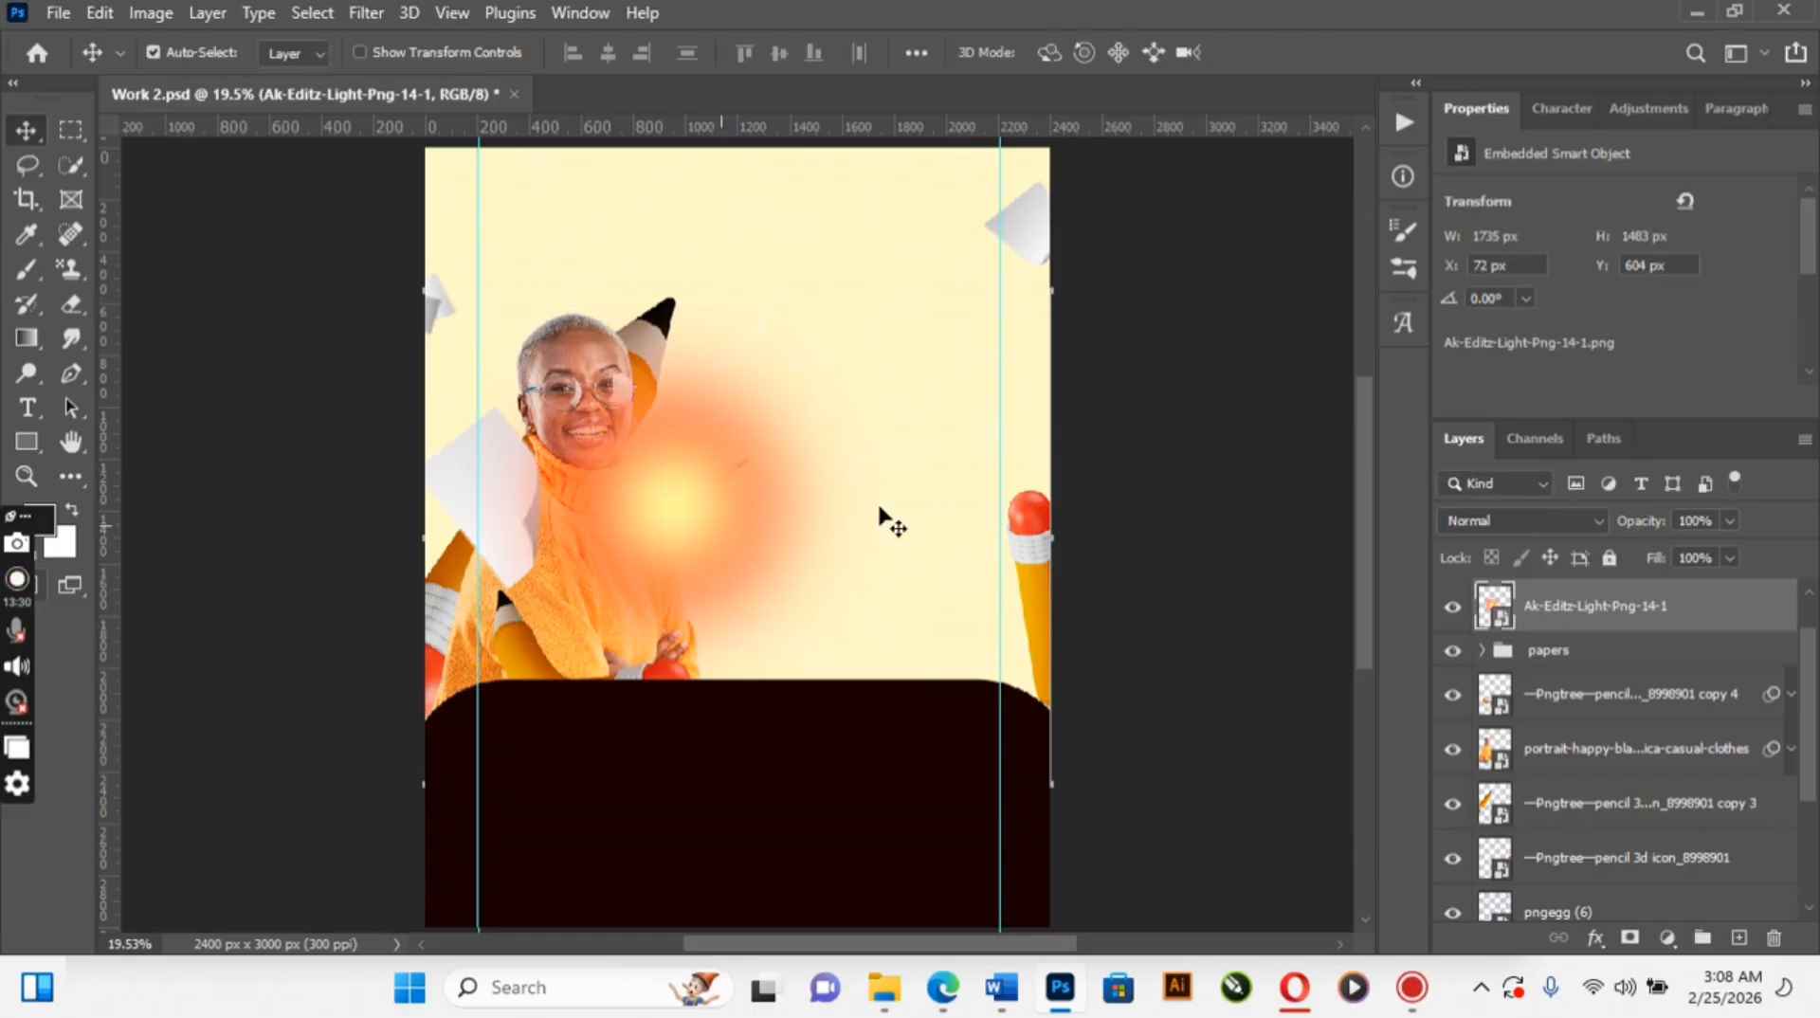
Set the light glow's blend mode to Screen and place a duplicate of it over the large paper at the woman's other shoulder
left_click(1482, 521)
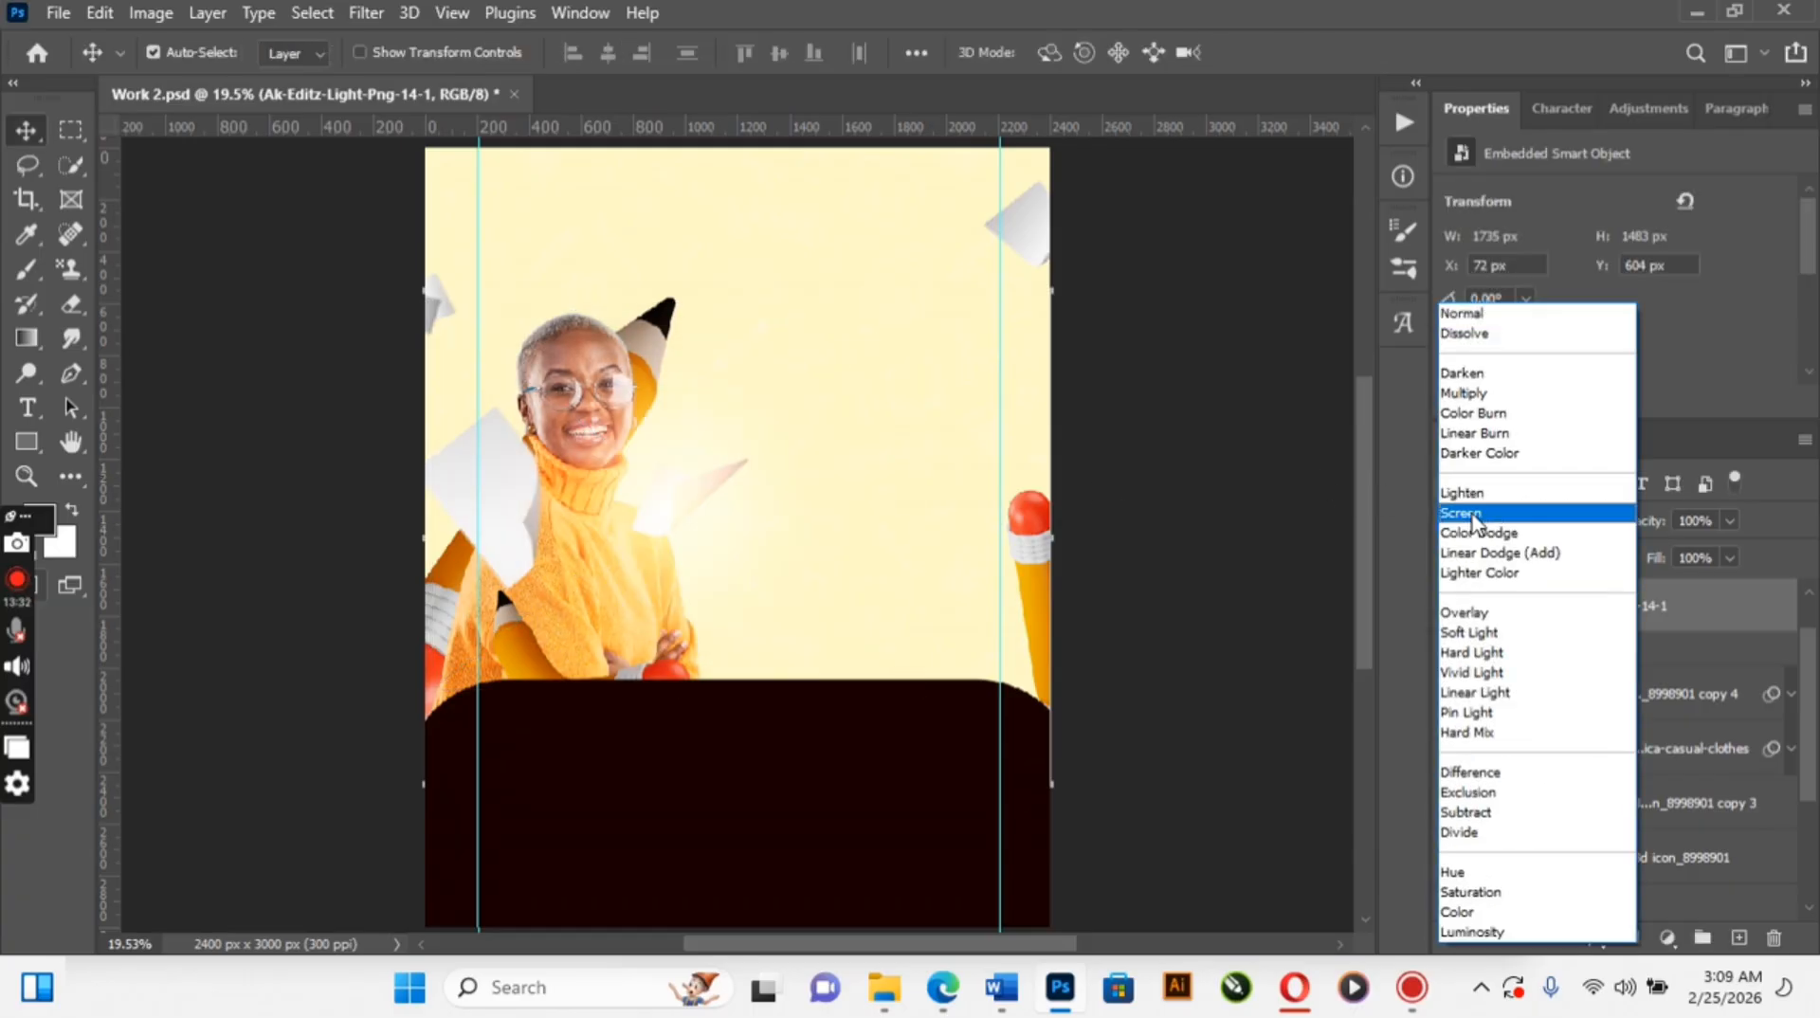
left_click(1475, 515)
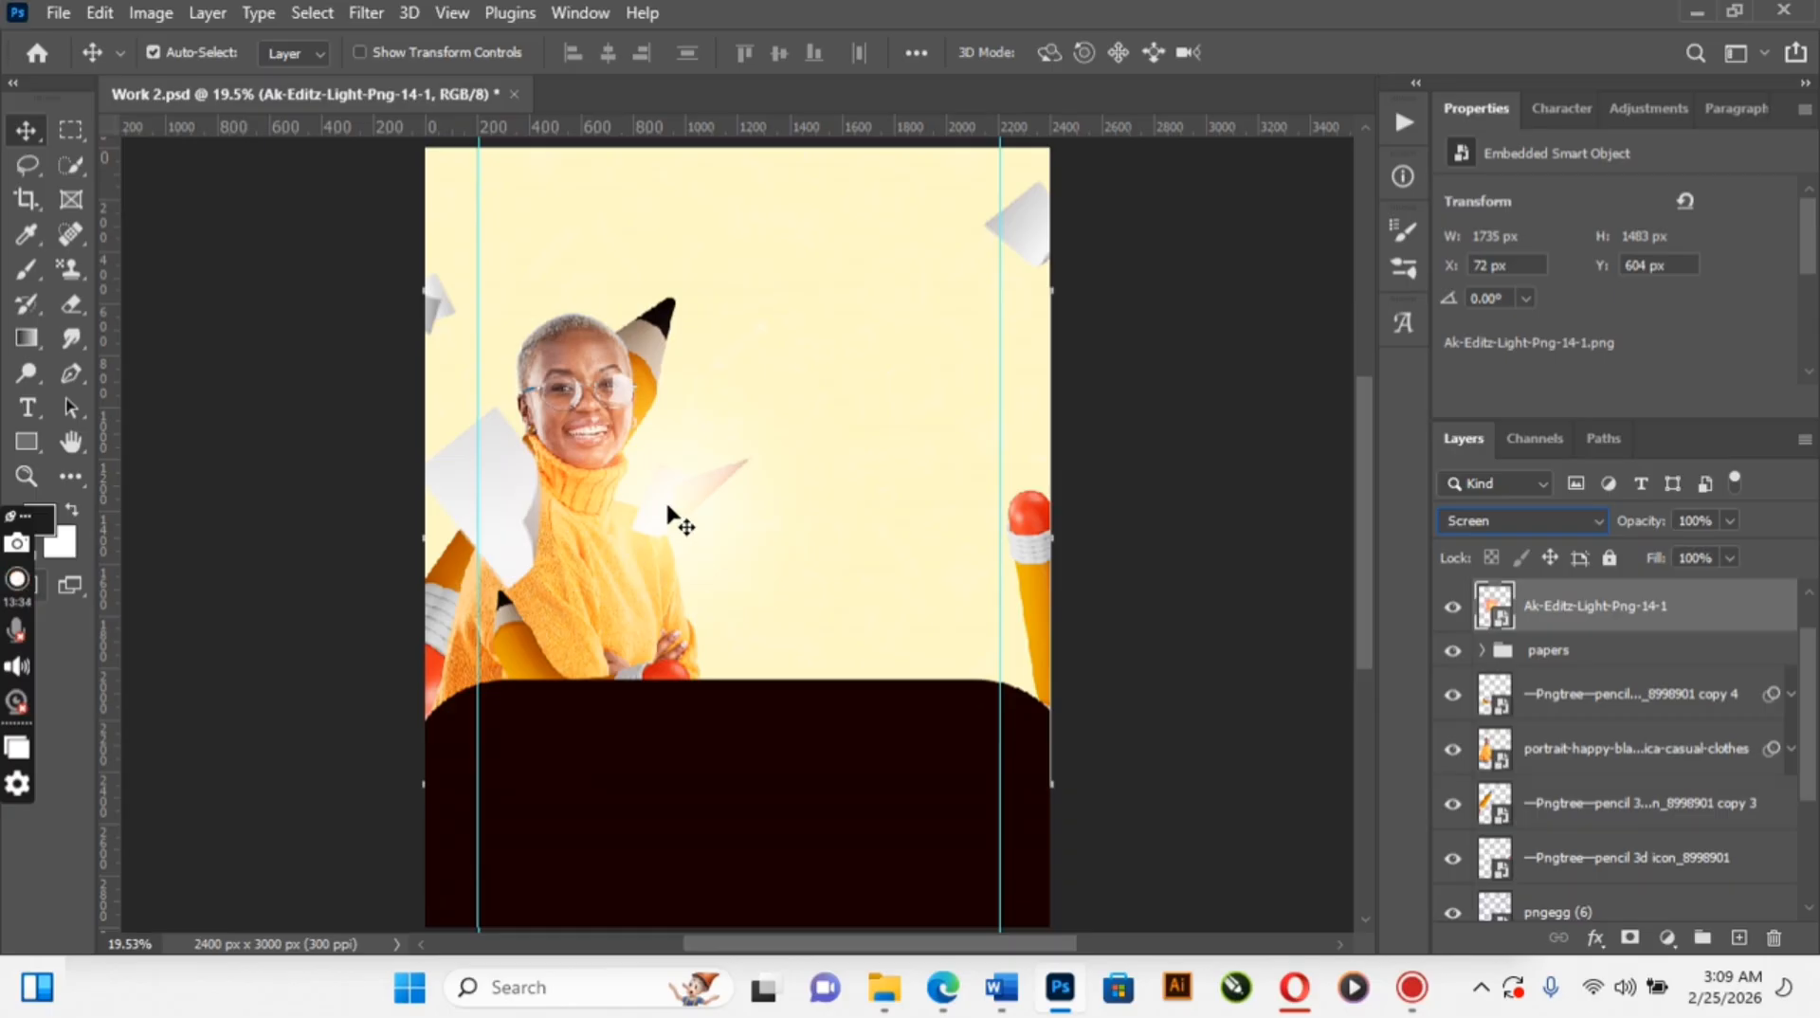
left_click_drag(668, 508, 652, 487)
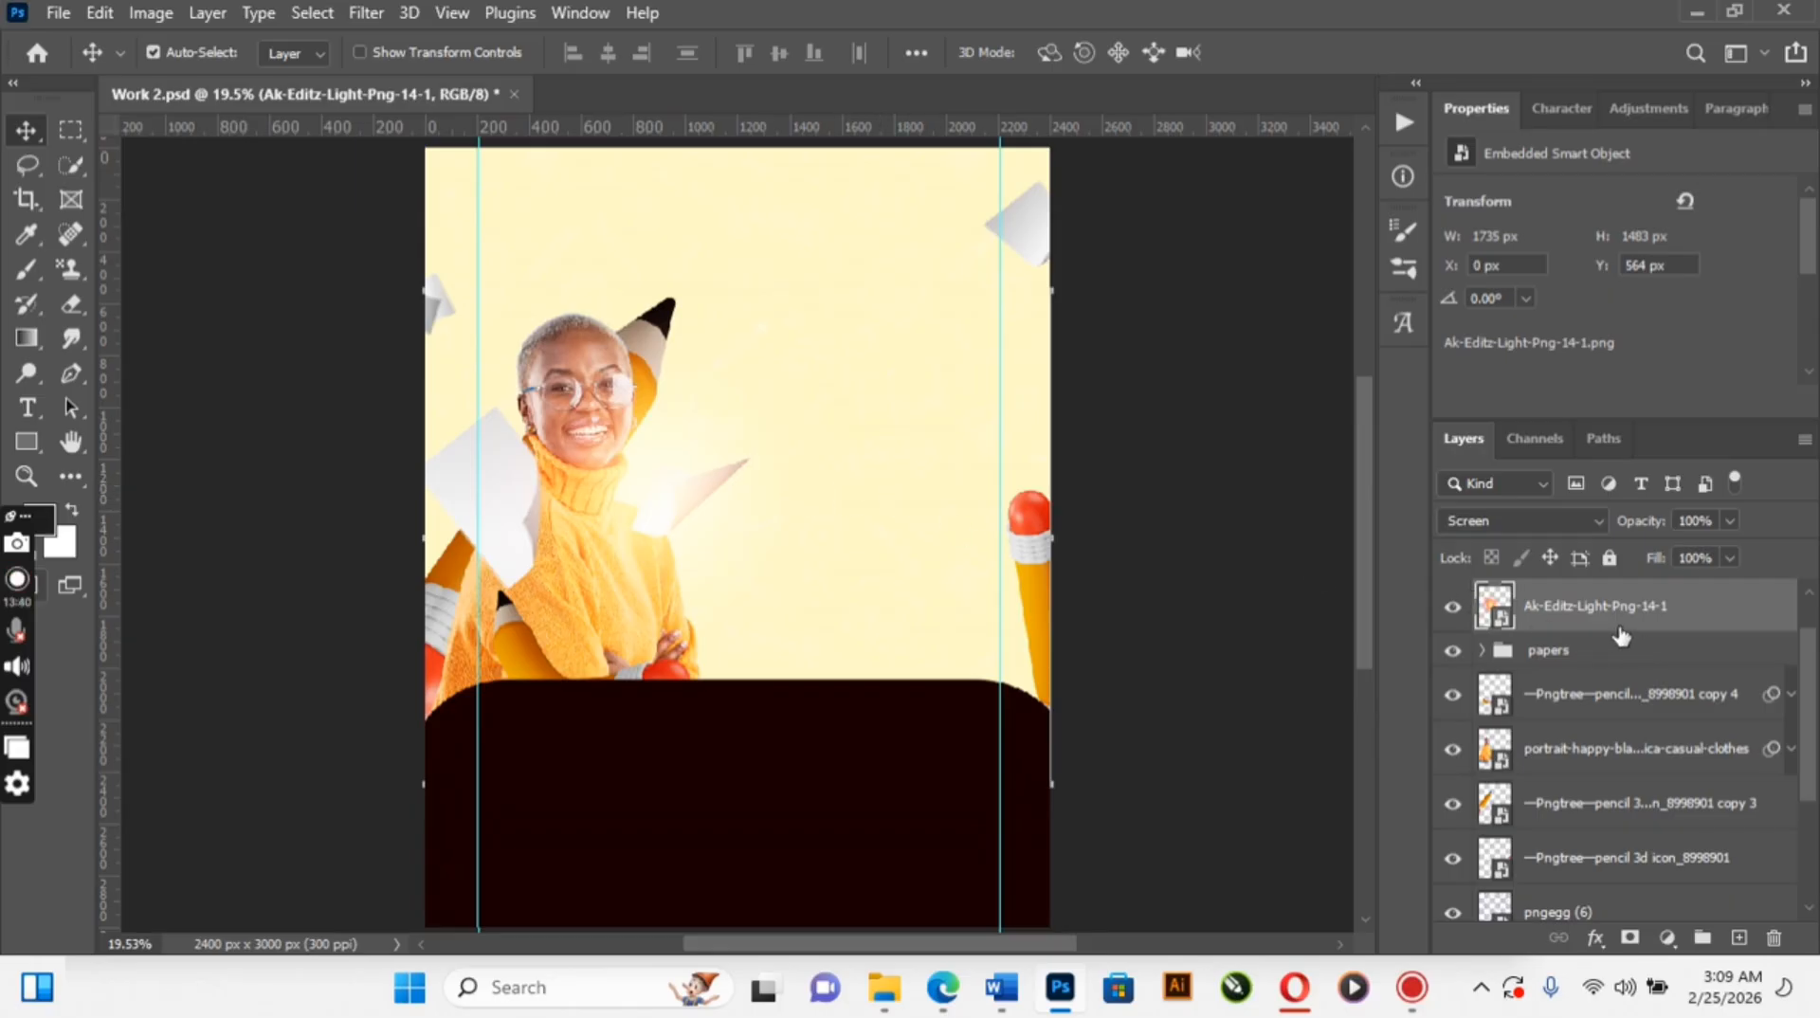
key("ctrl+j")
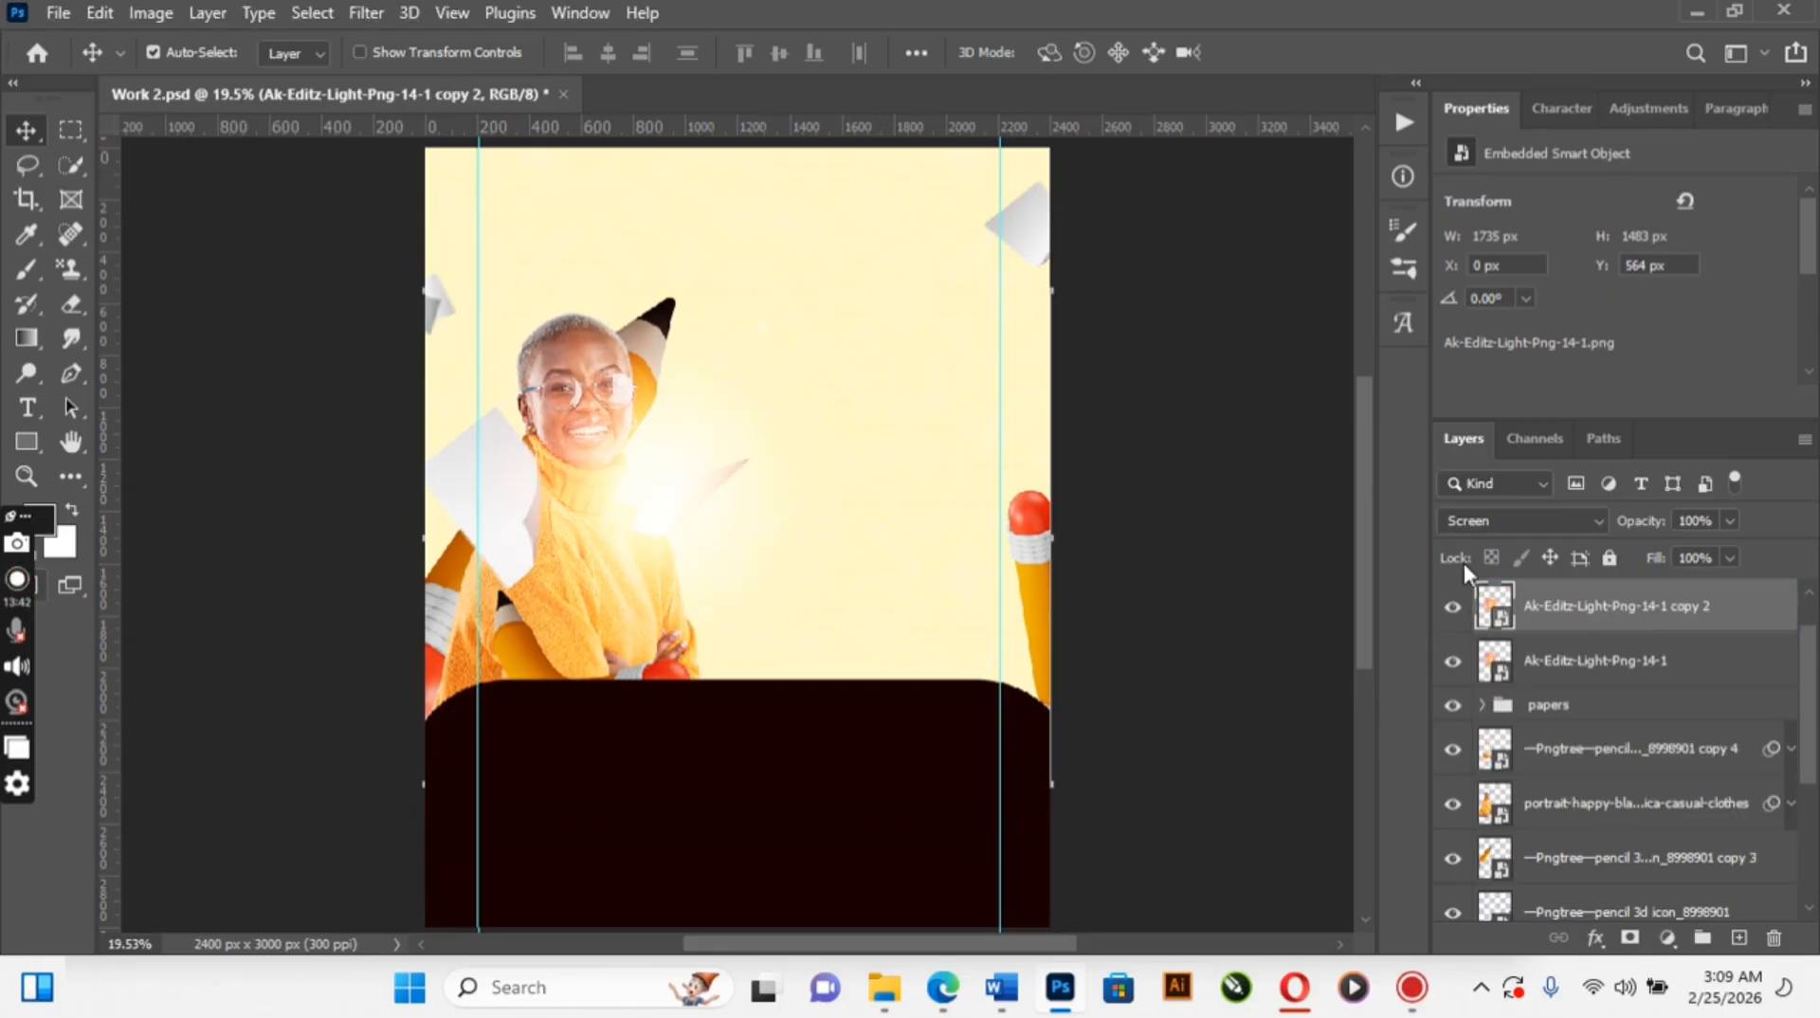
left_click_drag(561, 482, 508, 471)
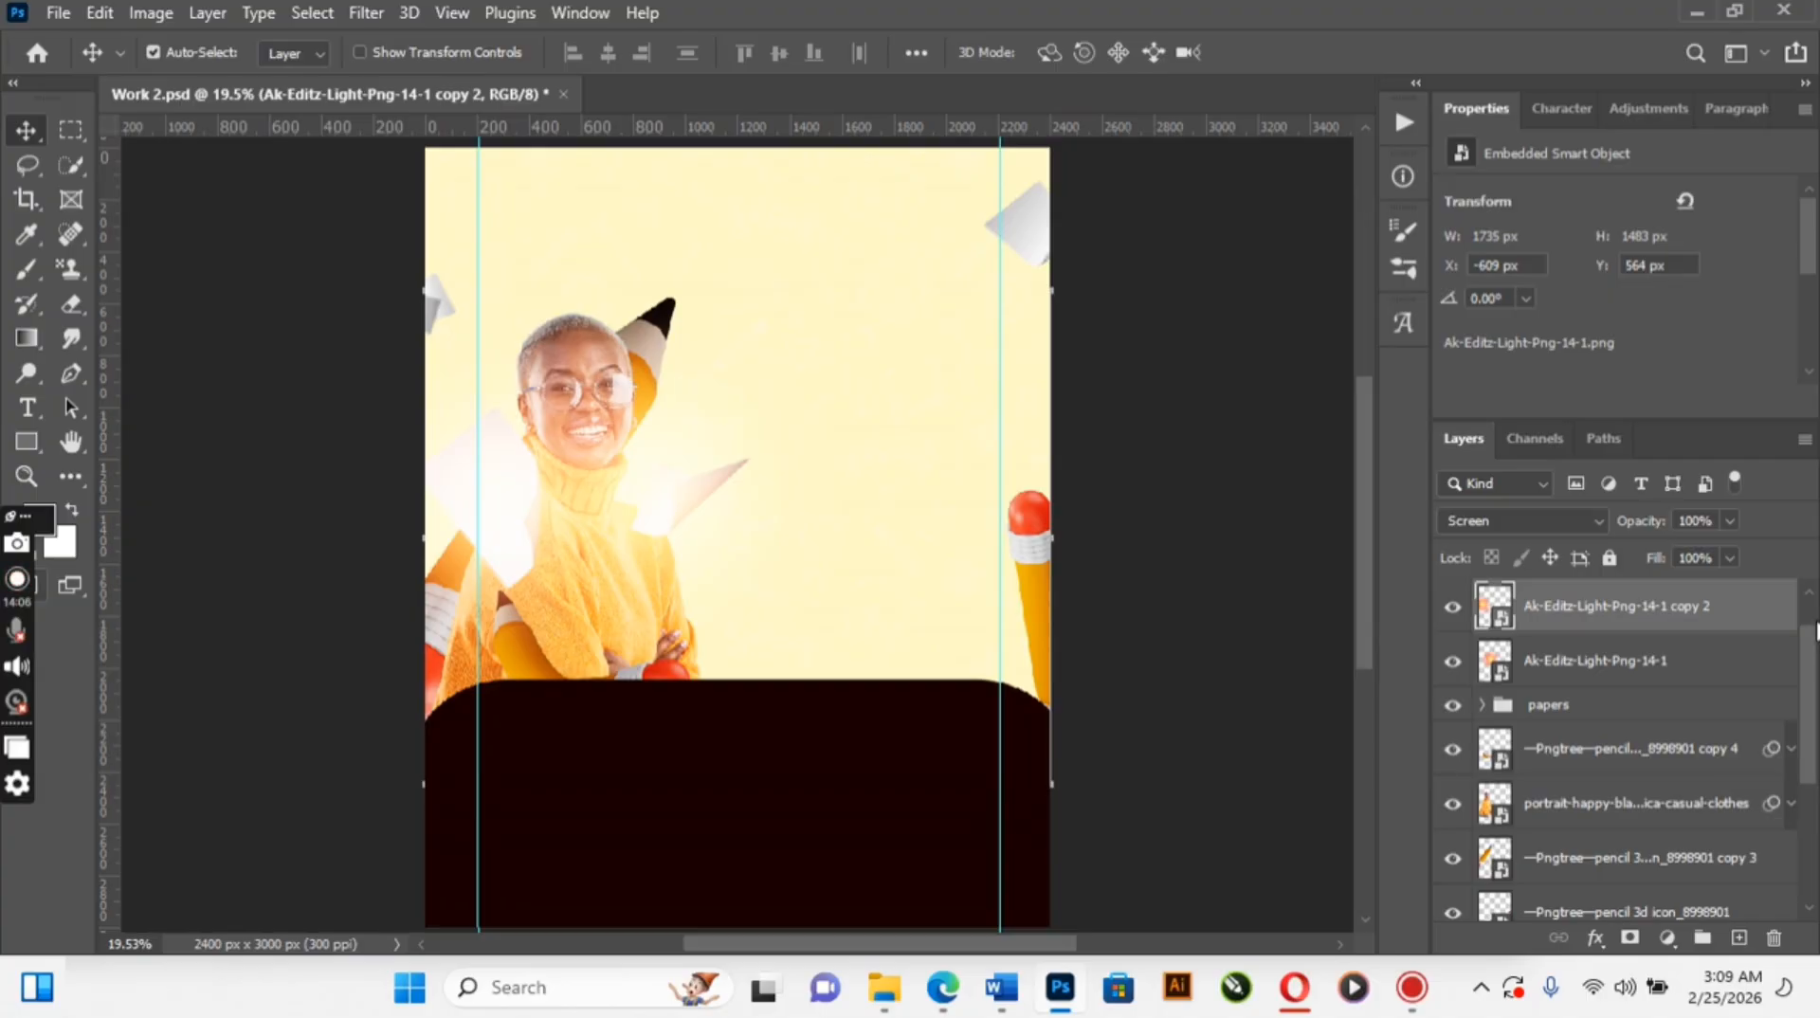
Copy the TITLE group from the NEX 1 group to the top of the layer stack, above Rectangle 16
scroll(1812, 641, "up", 1)
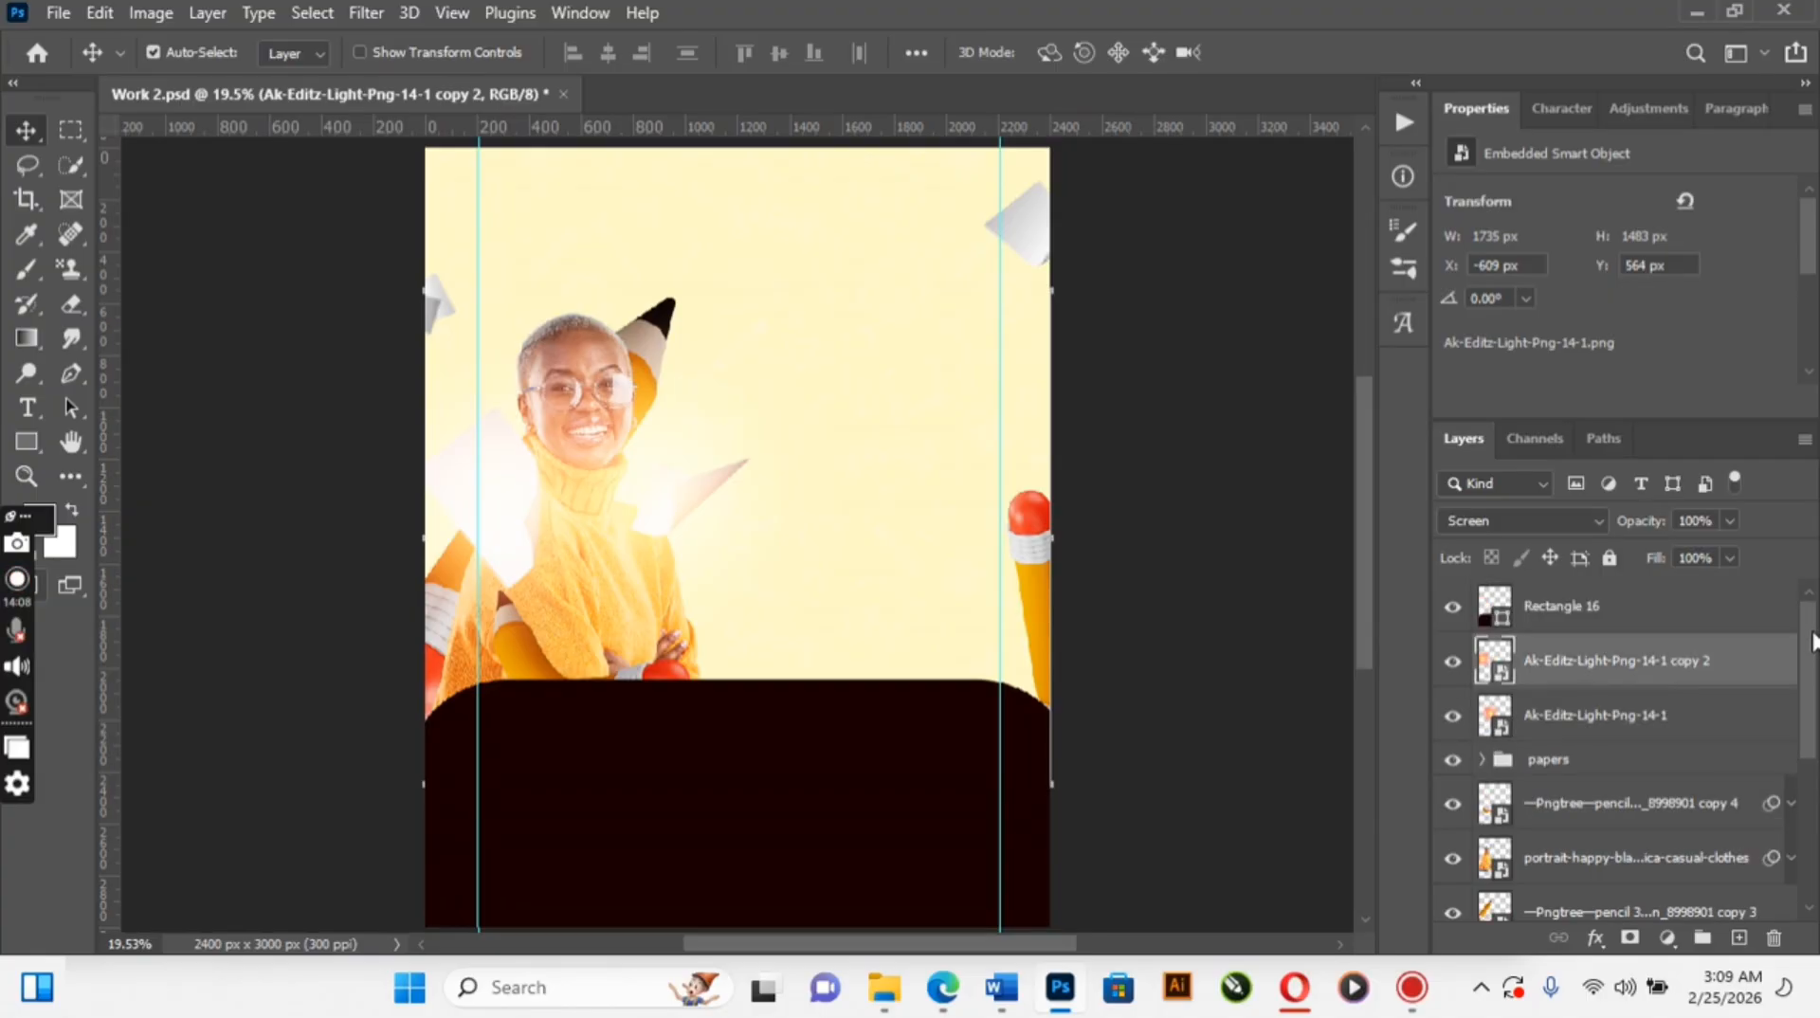
scroll(1782, 798, "down", 5)
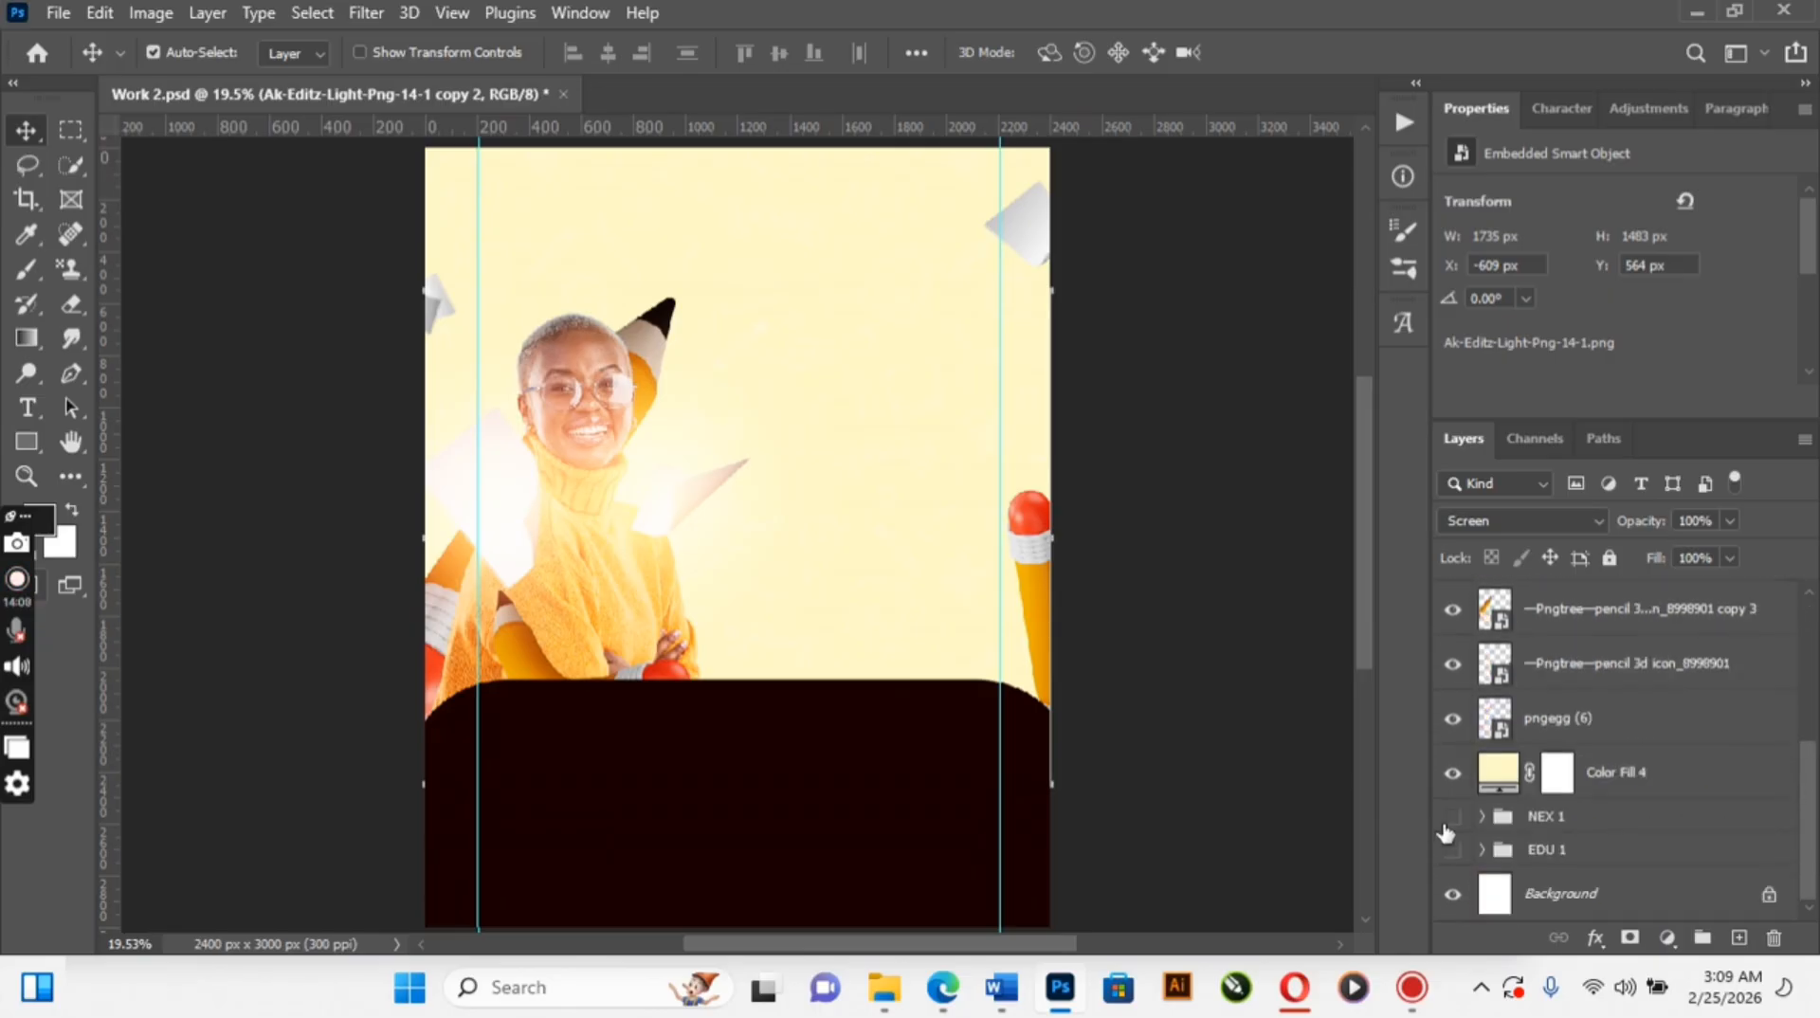
left_click(1481, 817)
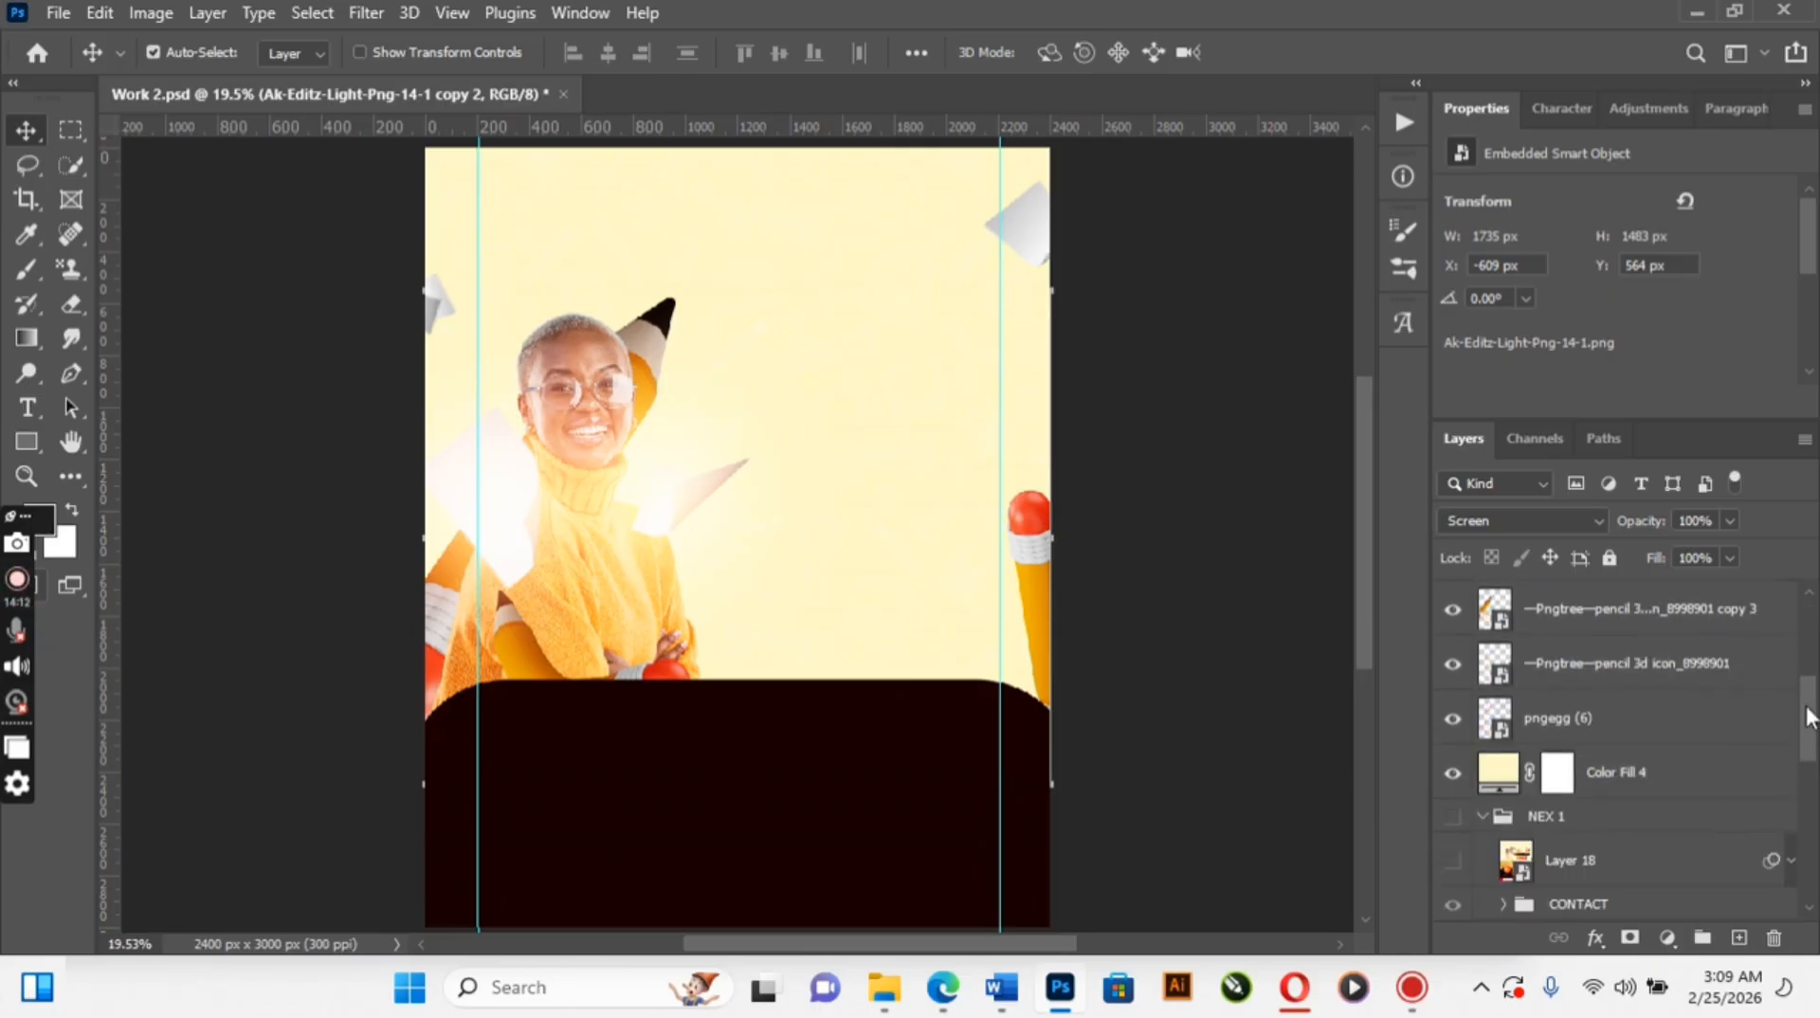
left_click_drag(1810, 718, 1810, 826)
left_click(1608, 717)
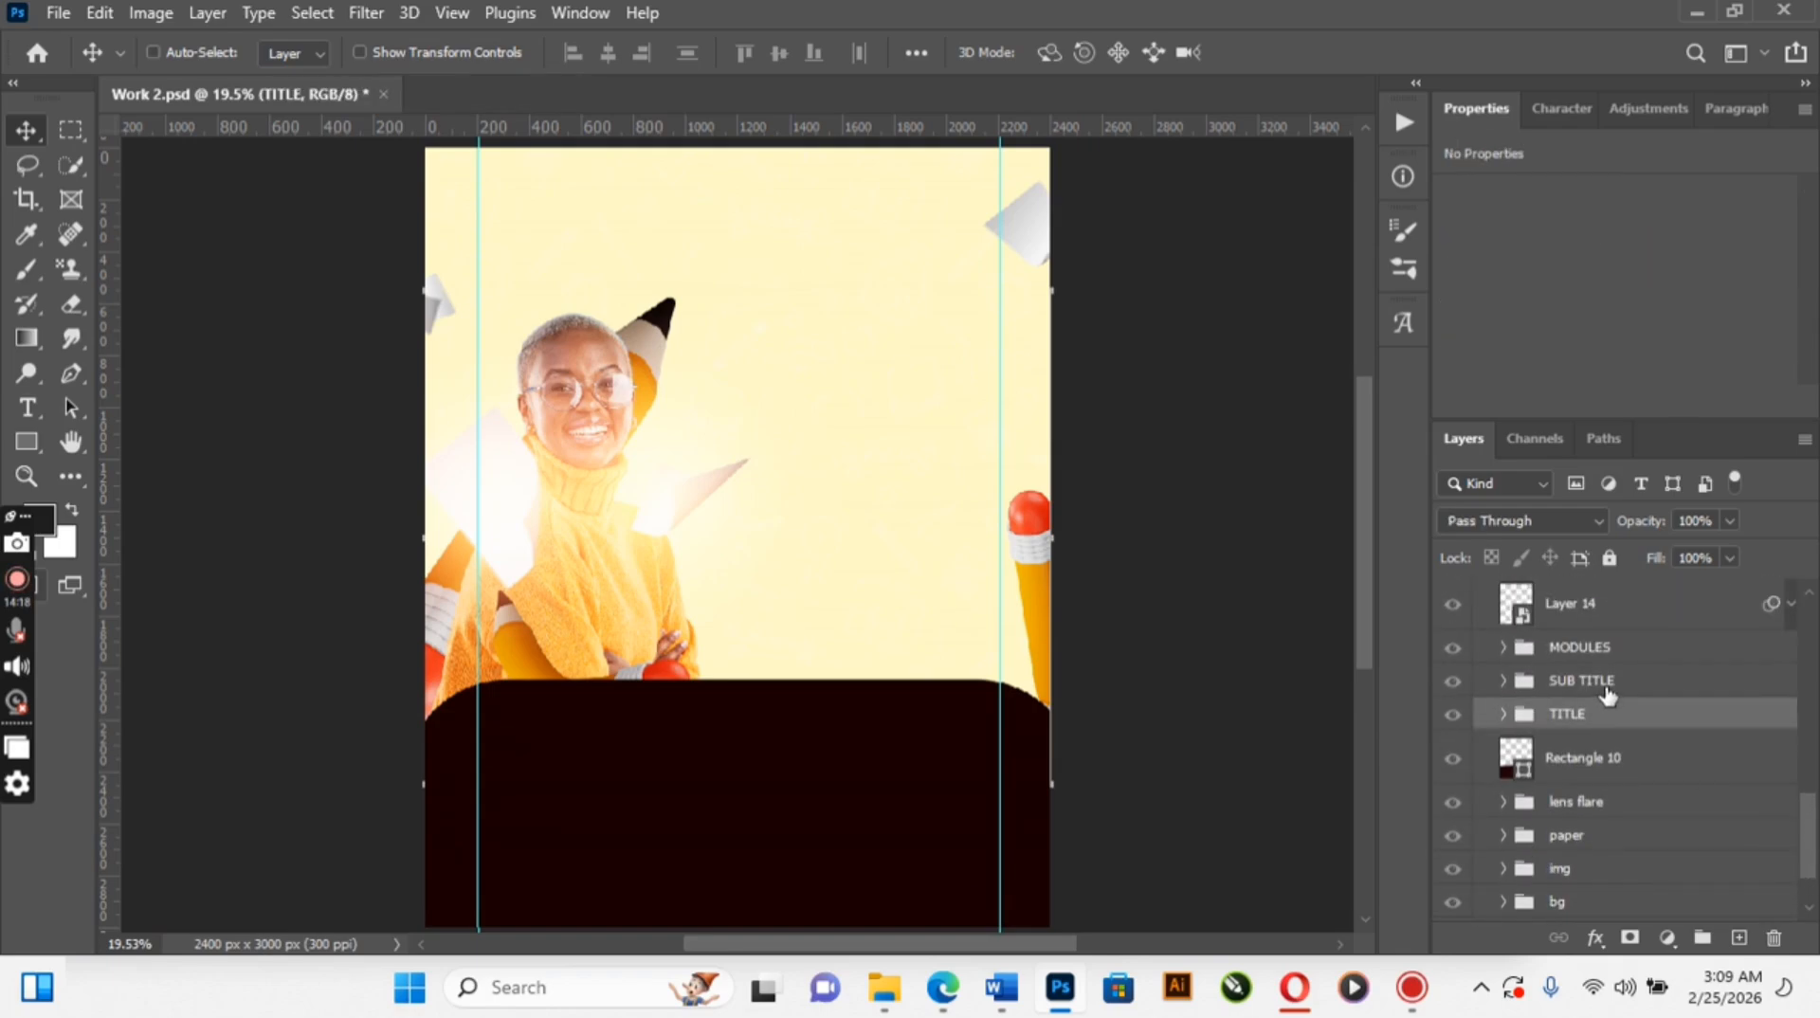
left_click(1608, 693, "ctrl")
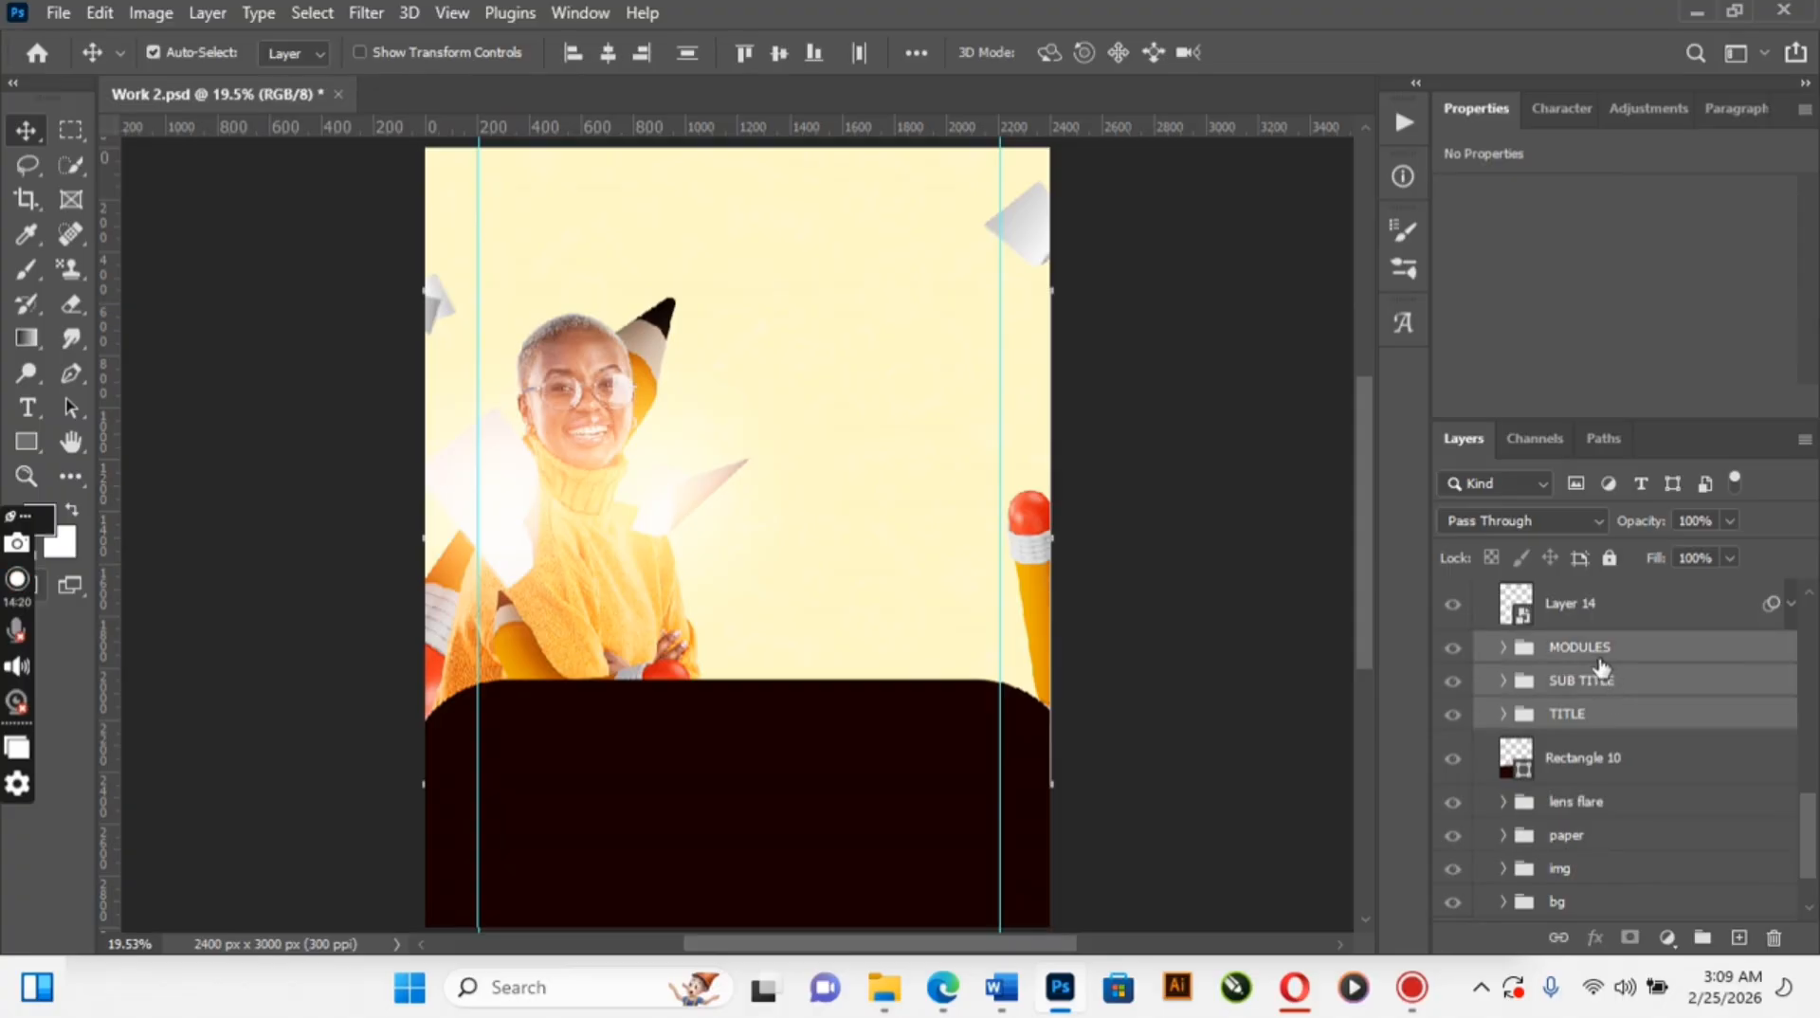
left_click(1604, 721)
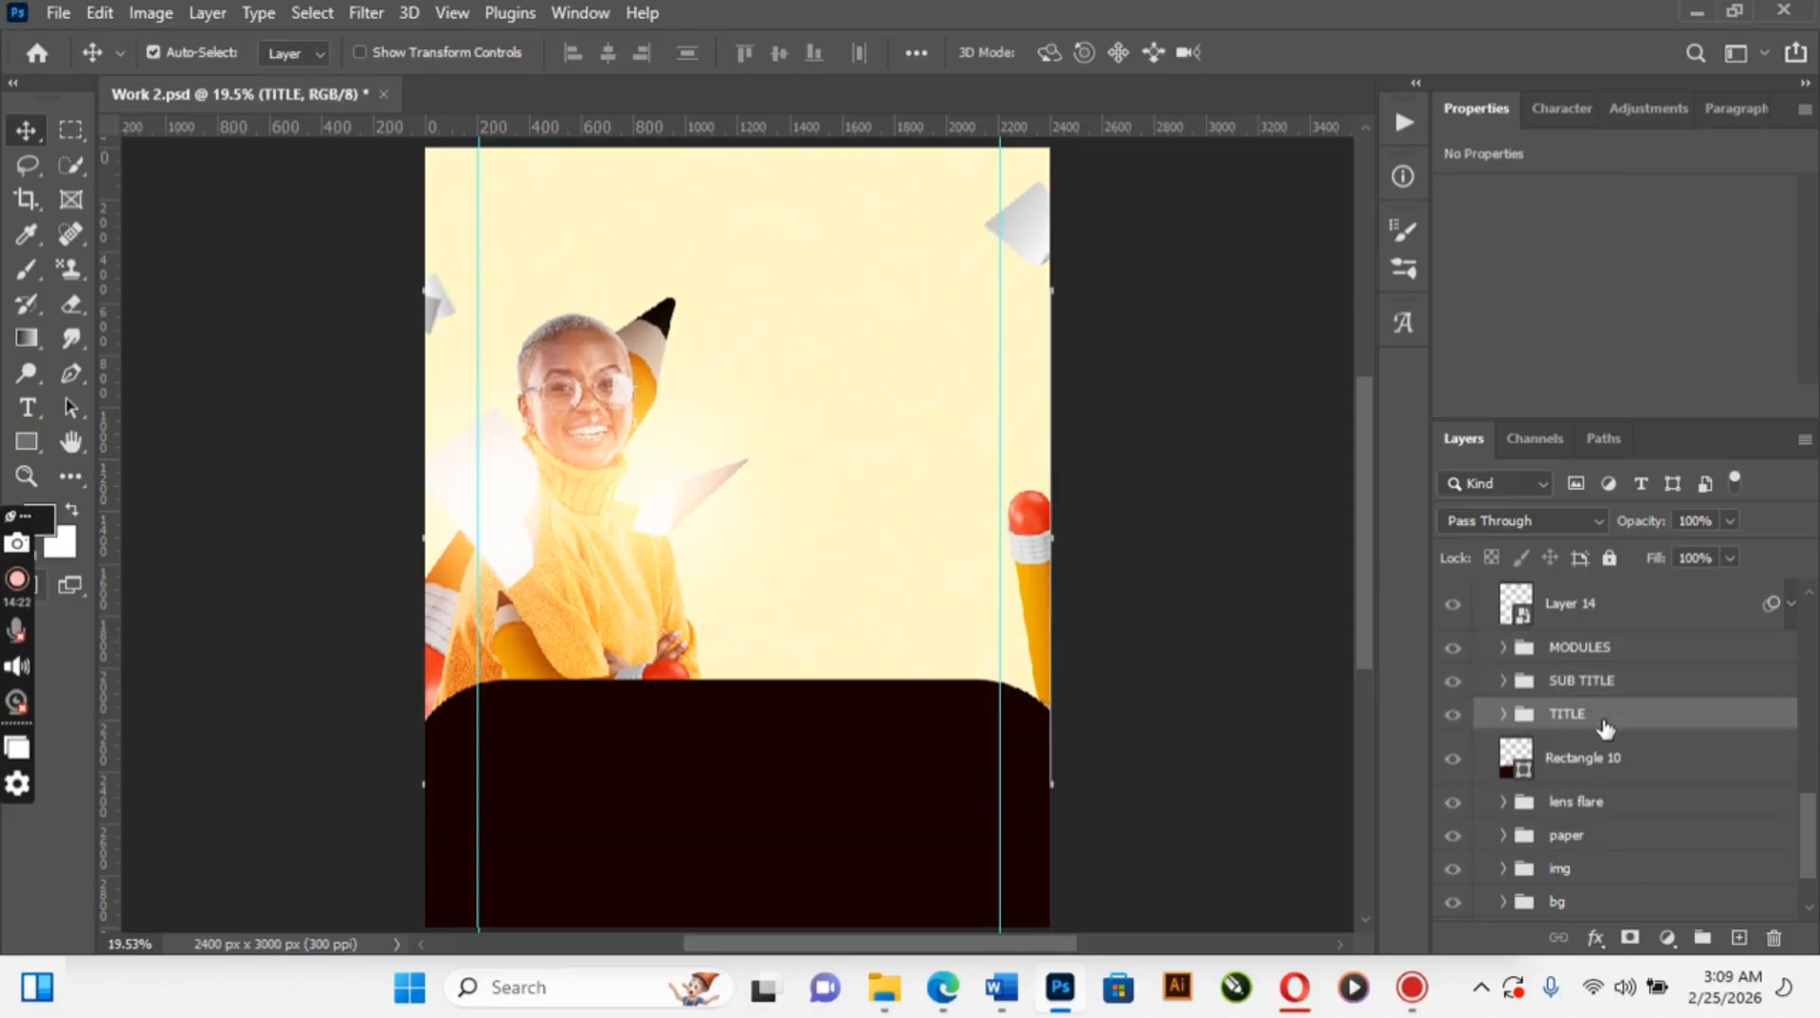
left_click_drag(1603, 722, 1562, 595)
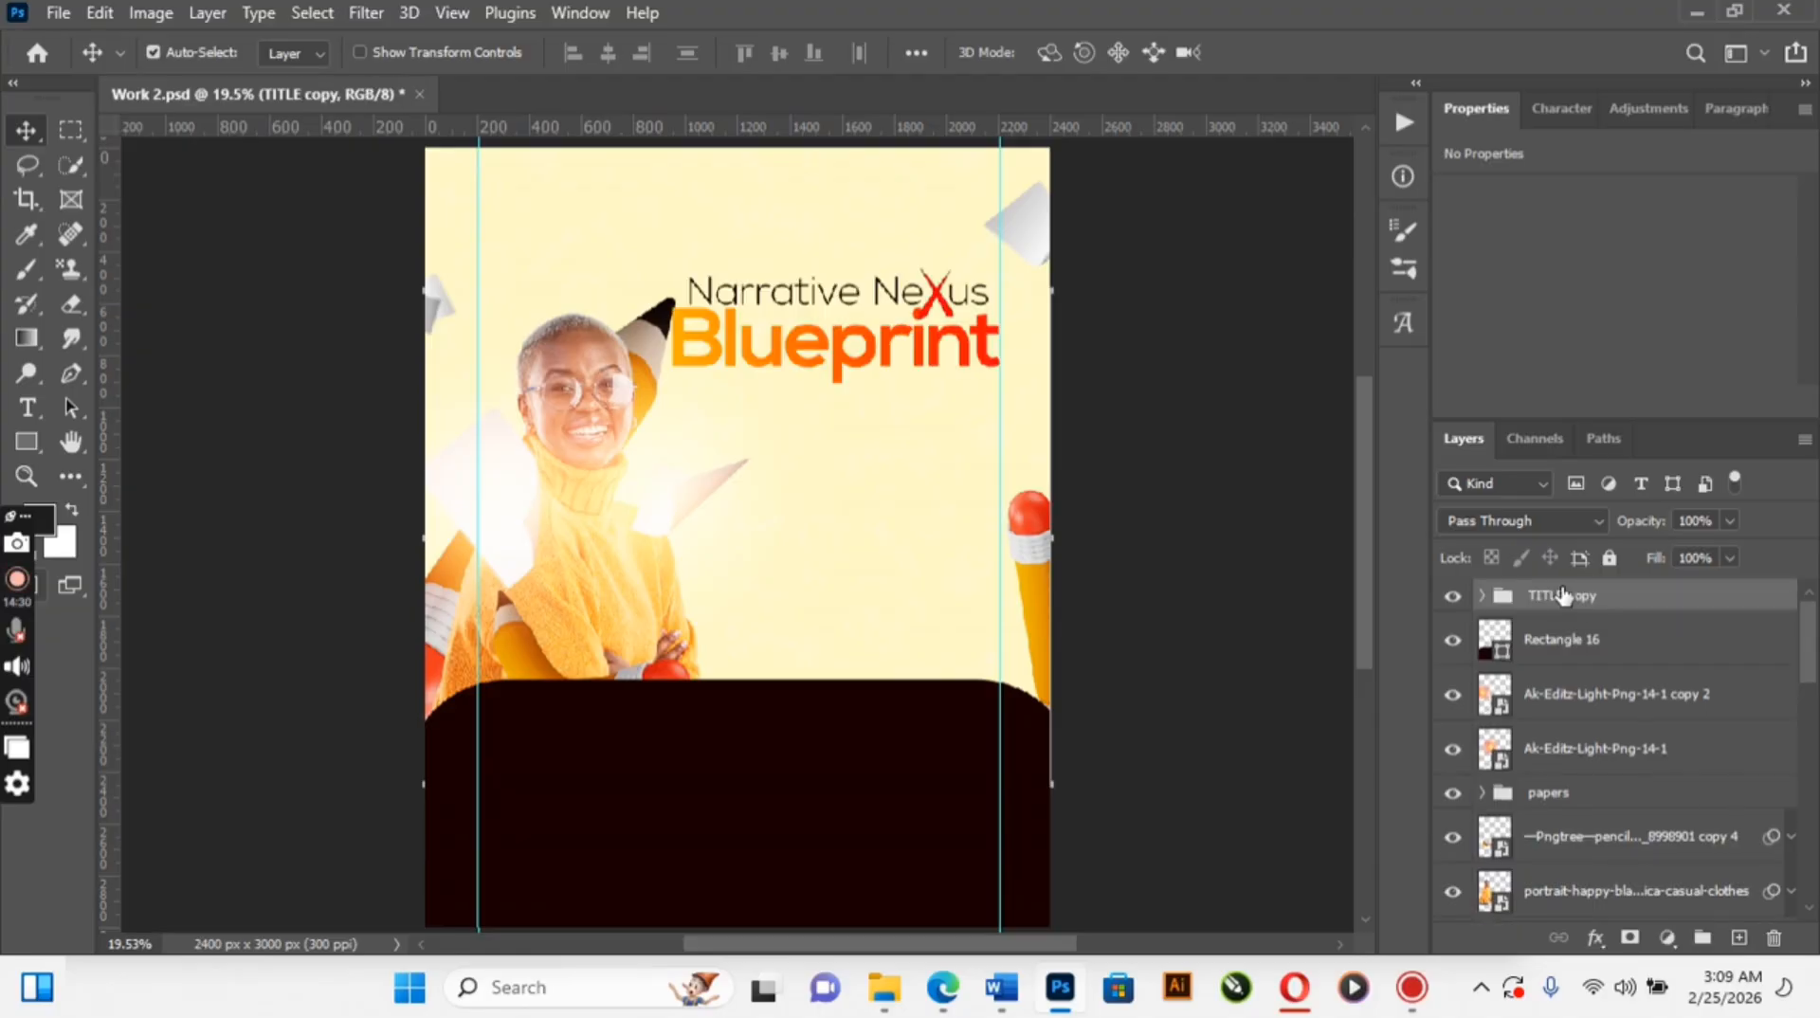
Copy the SUB TITLE group from NEX 1 to the top of the layer stack, above the copied title
left_click(1809, 823)
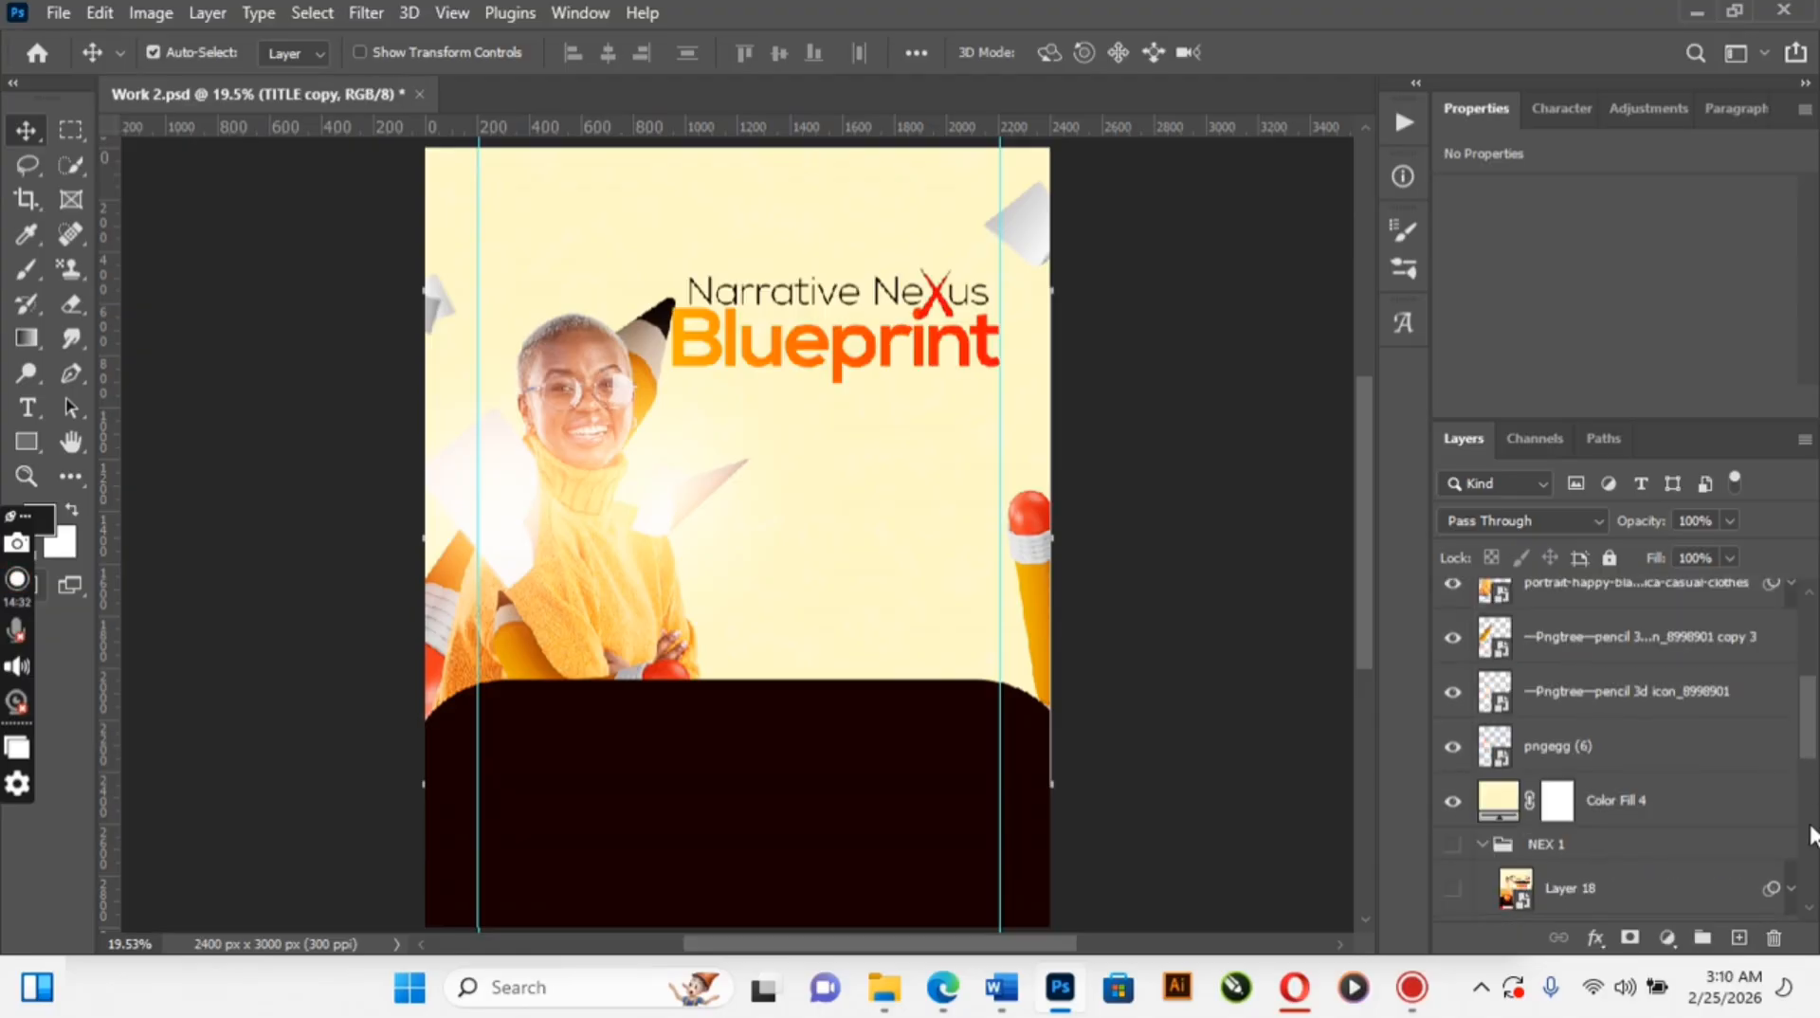
left_click(1810, 832)
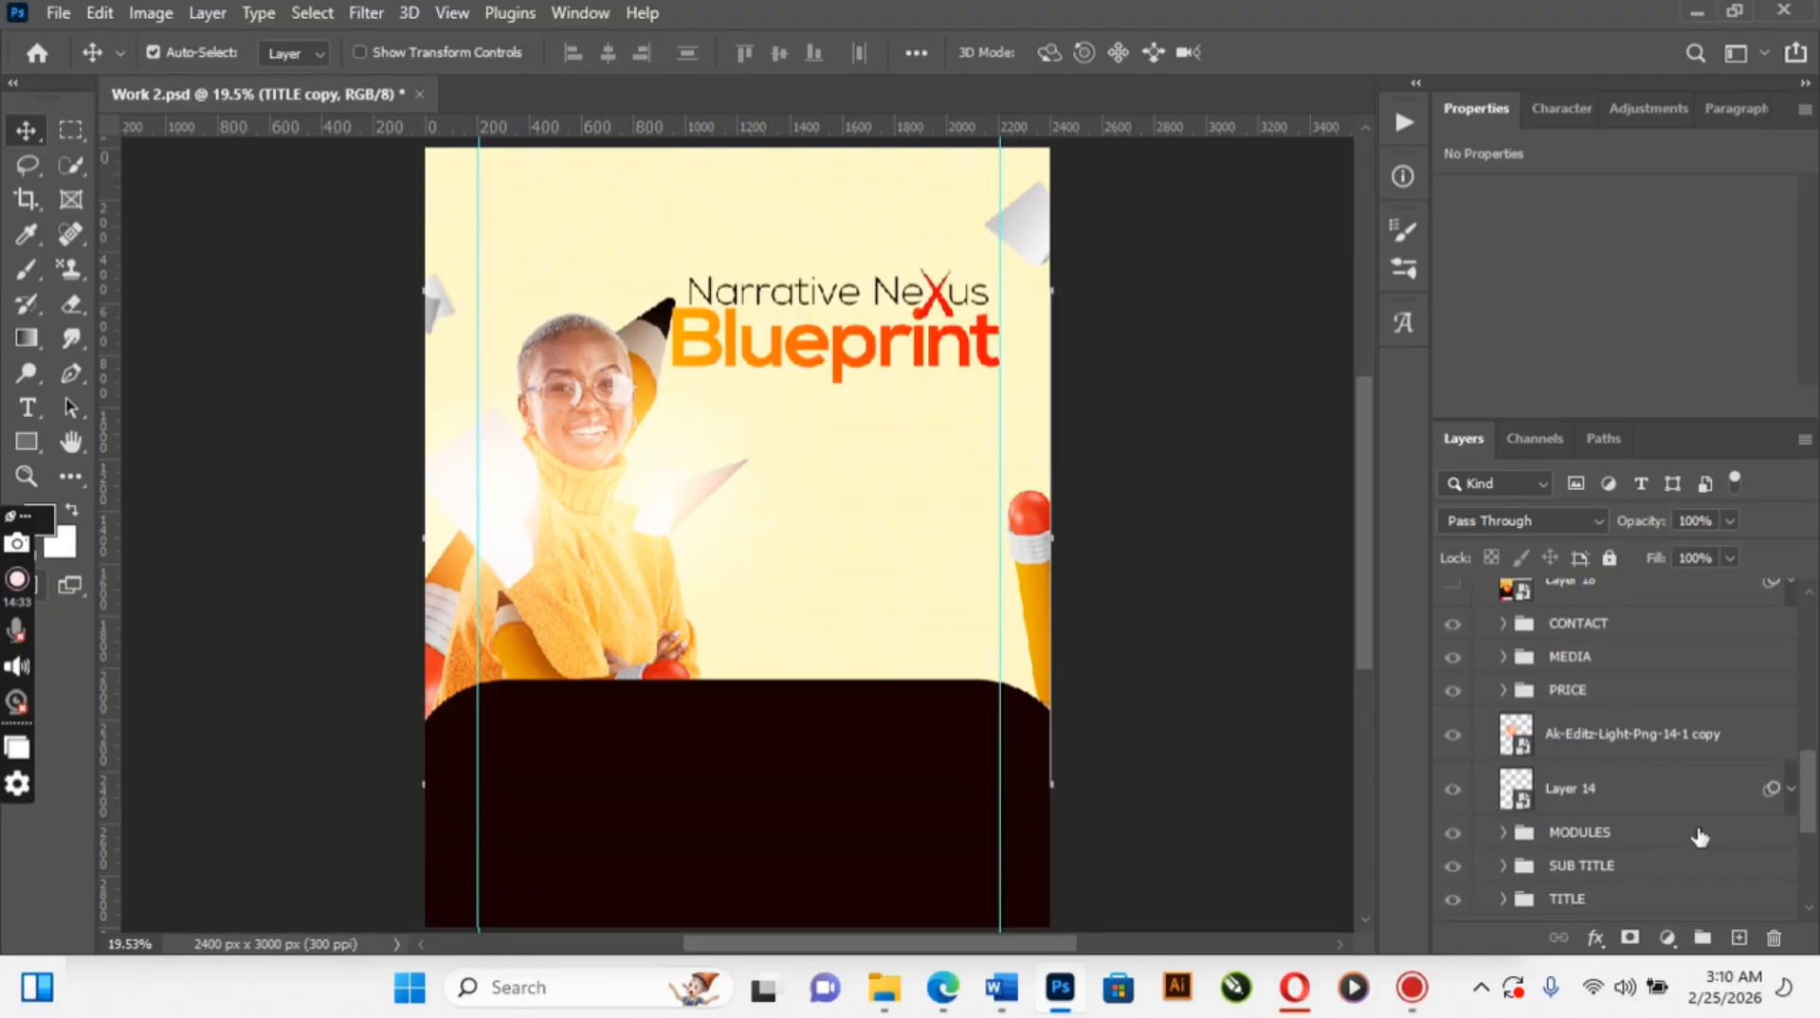
left_click(1619, 870)
left_click_drag(1621, 872, 1619, 593)
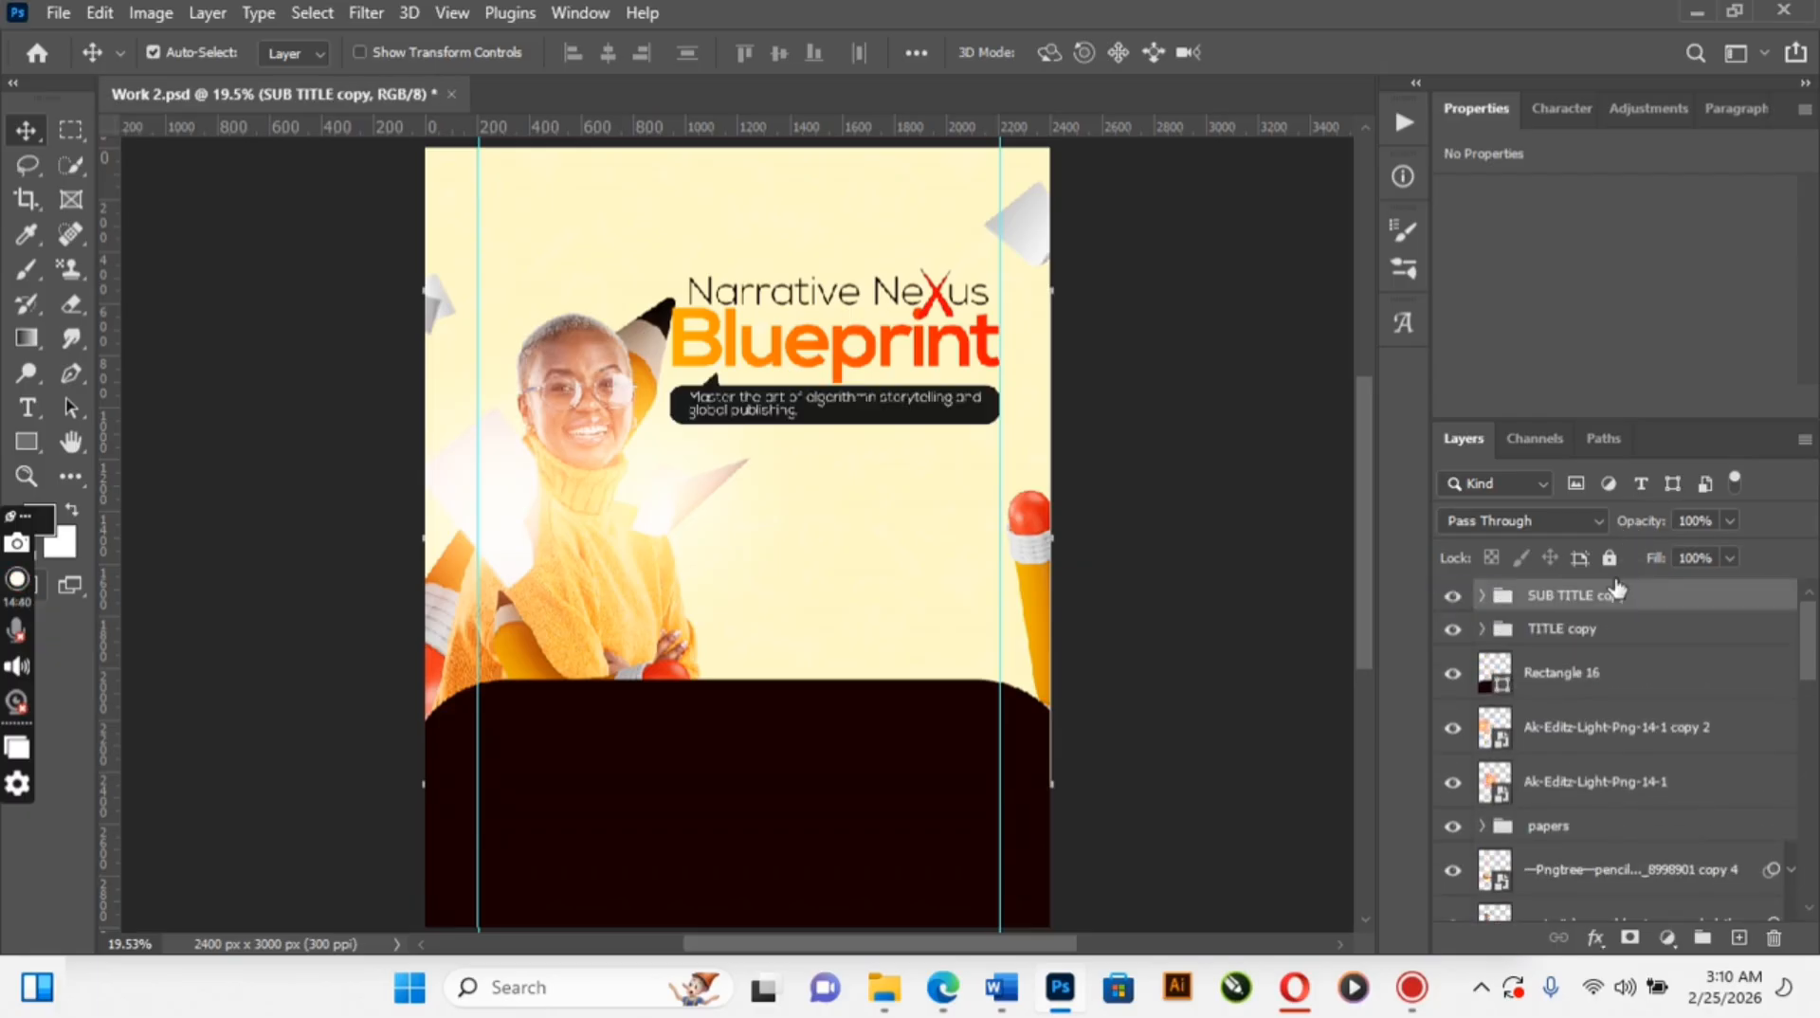
Copy the MODULES group from NEX 1 to the top of the layer stack, above the copied subtitle
scroll(1809, 858, "down", 5)
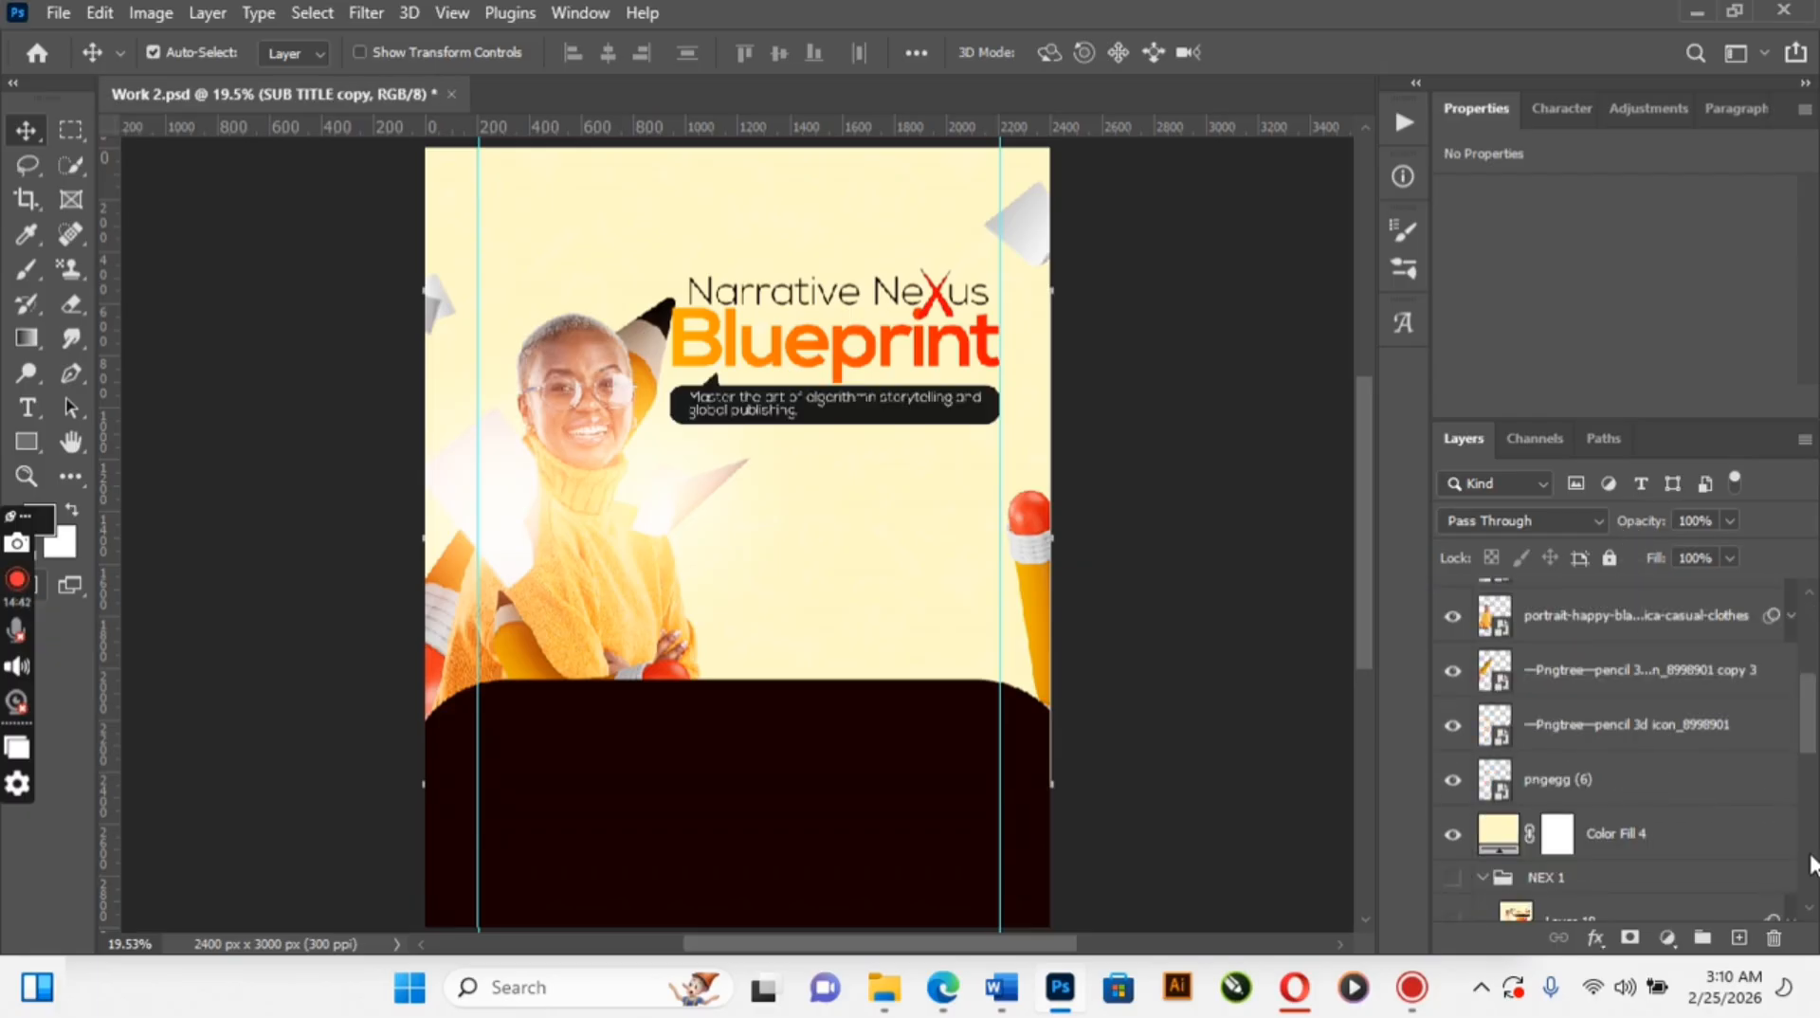
scroll(1810, 862, "down", 5)
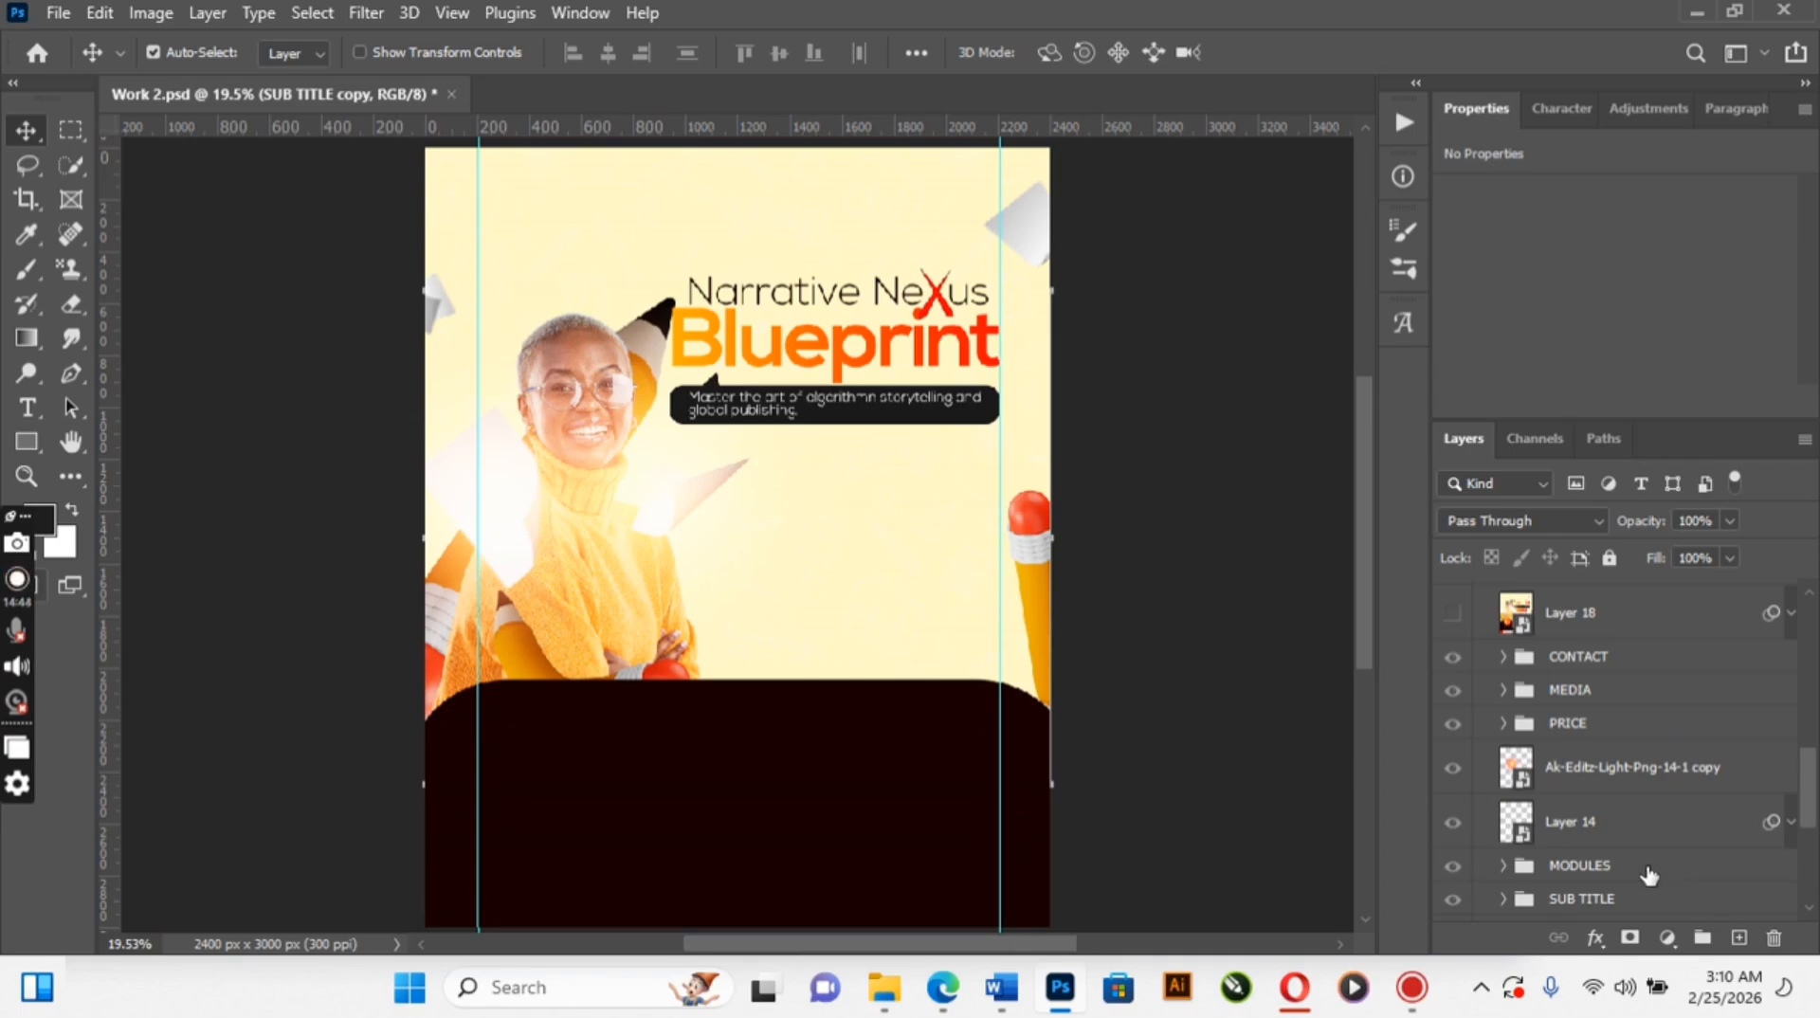
left_click_drag(1649, 874, 1620, 591)
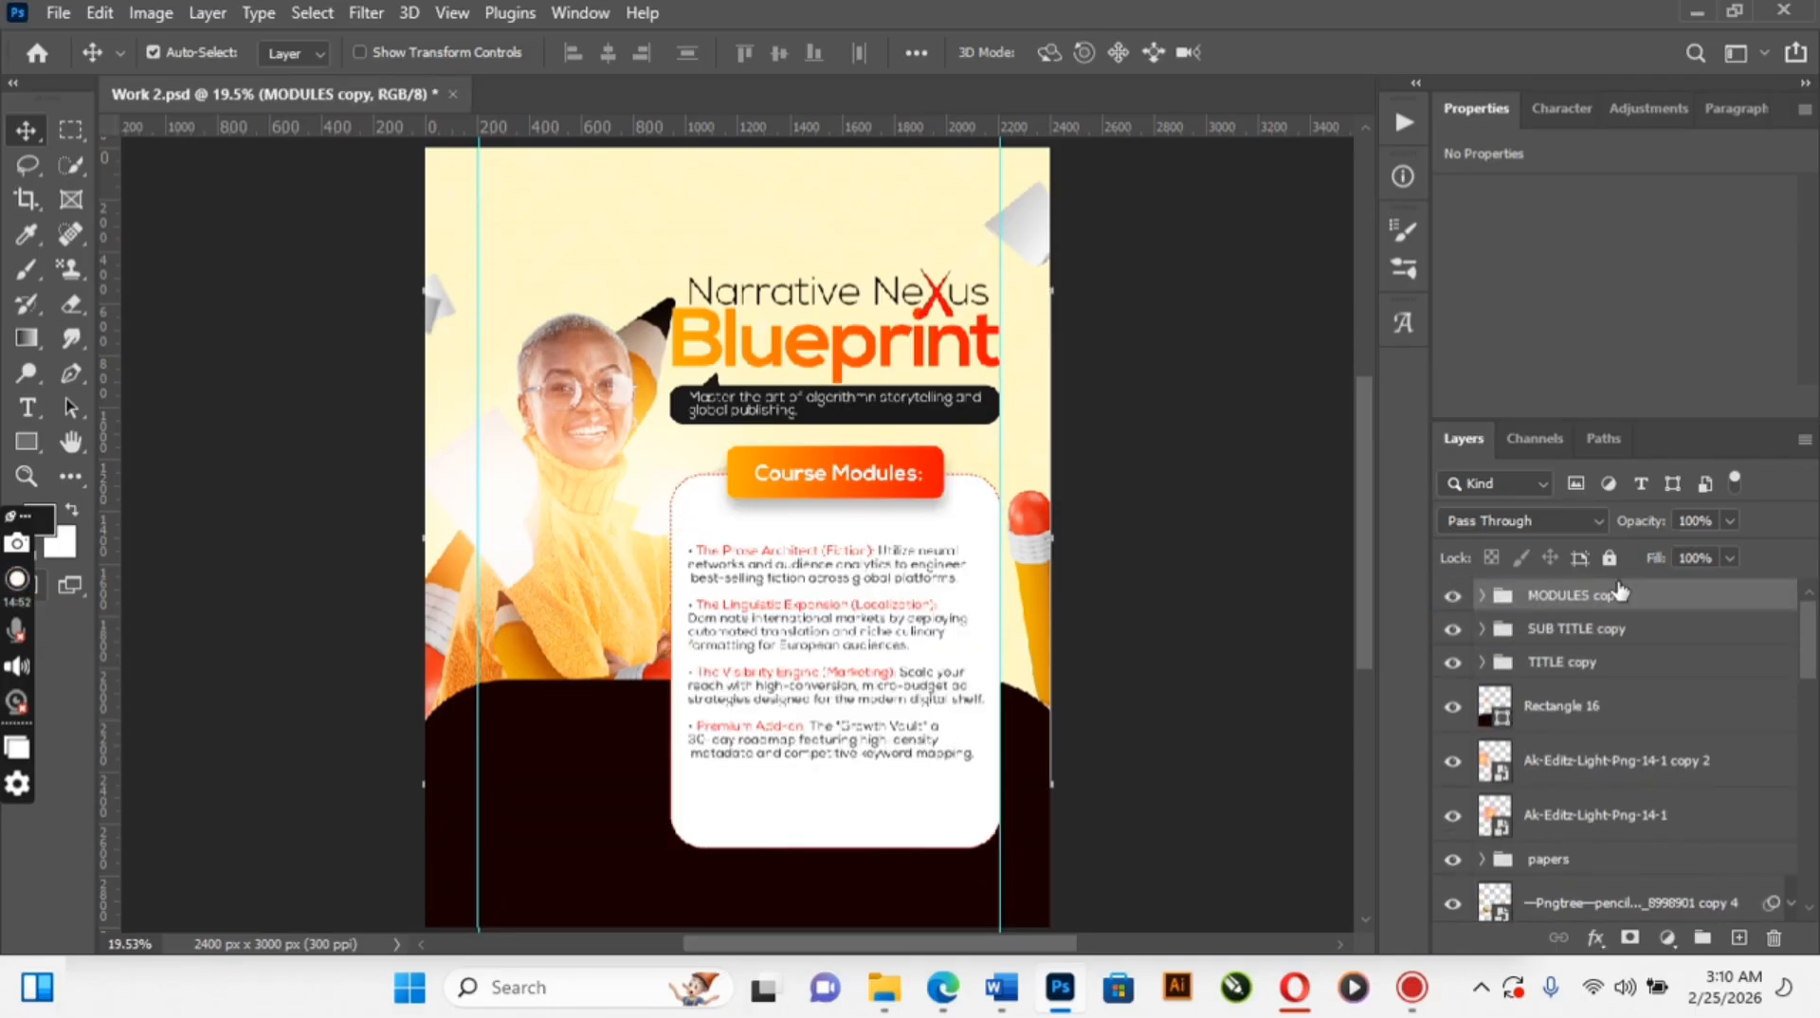
Move Layer 19 out of the papers group to above the copied modules, and place the Ak-Editz-Light-Png-14-1 glow directly above it
left_click(1566, 861)
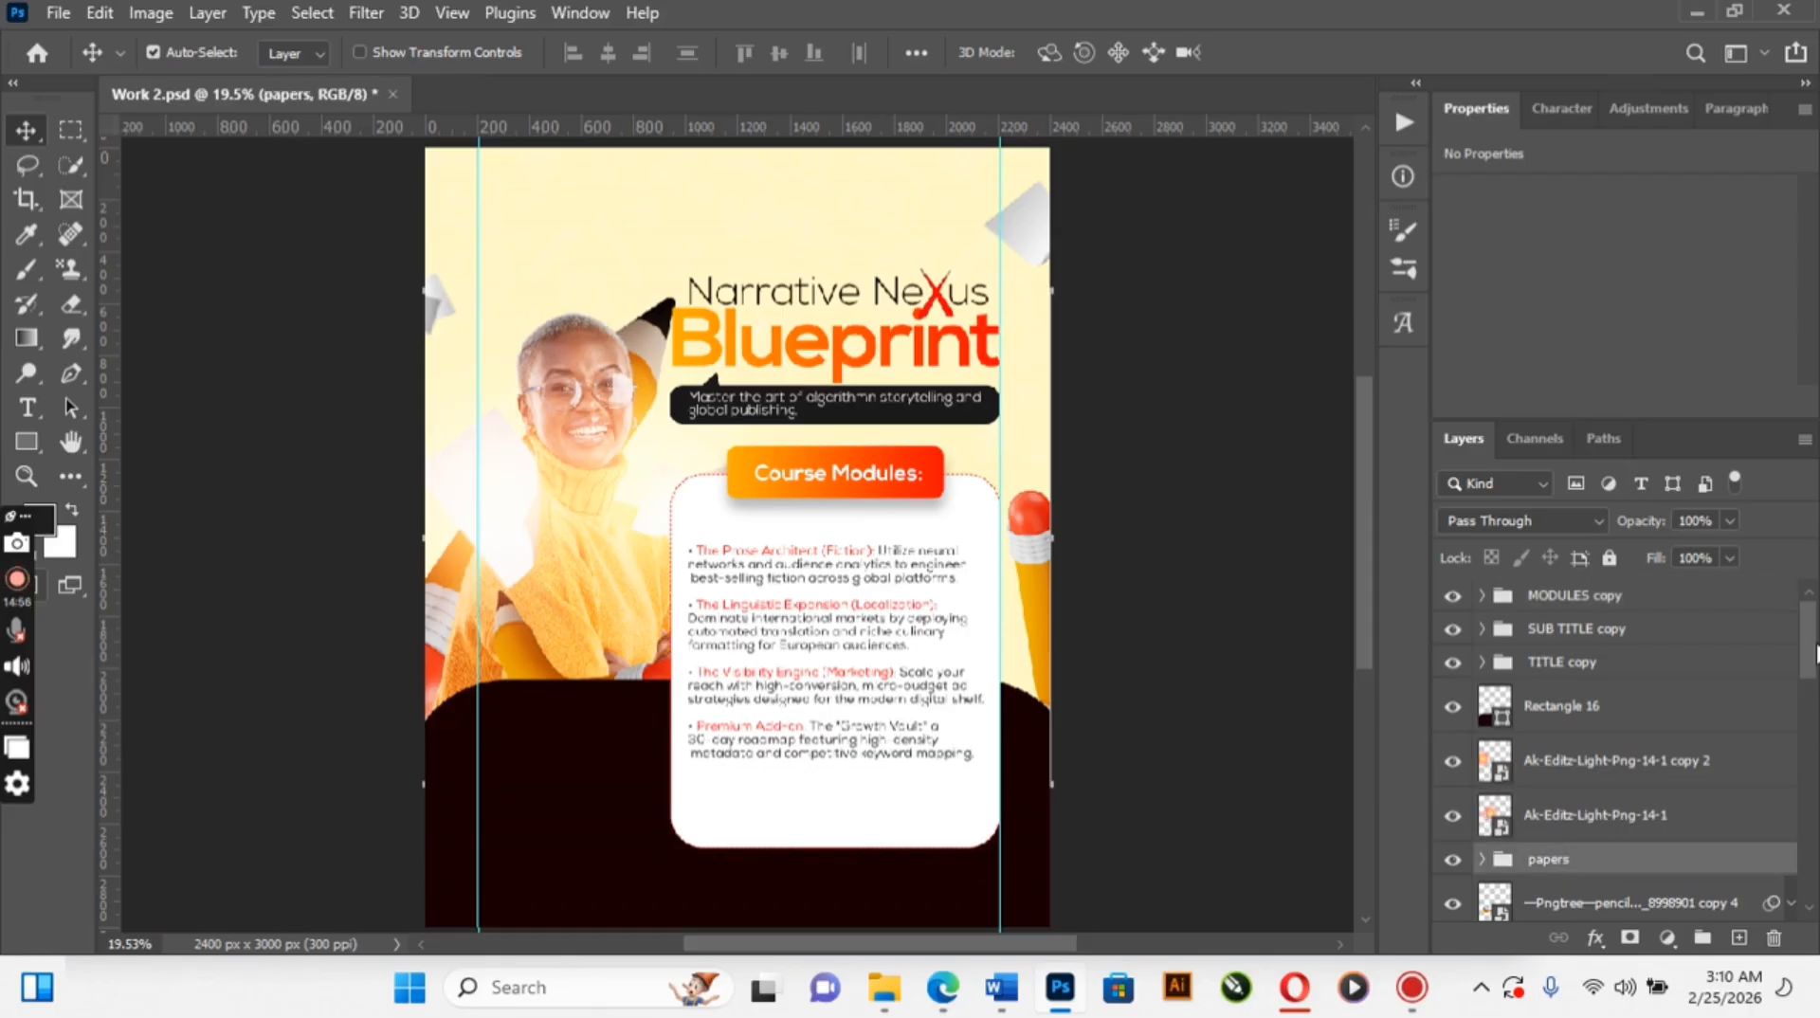
scroll(1816, 654, "down", 3)
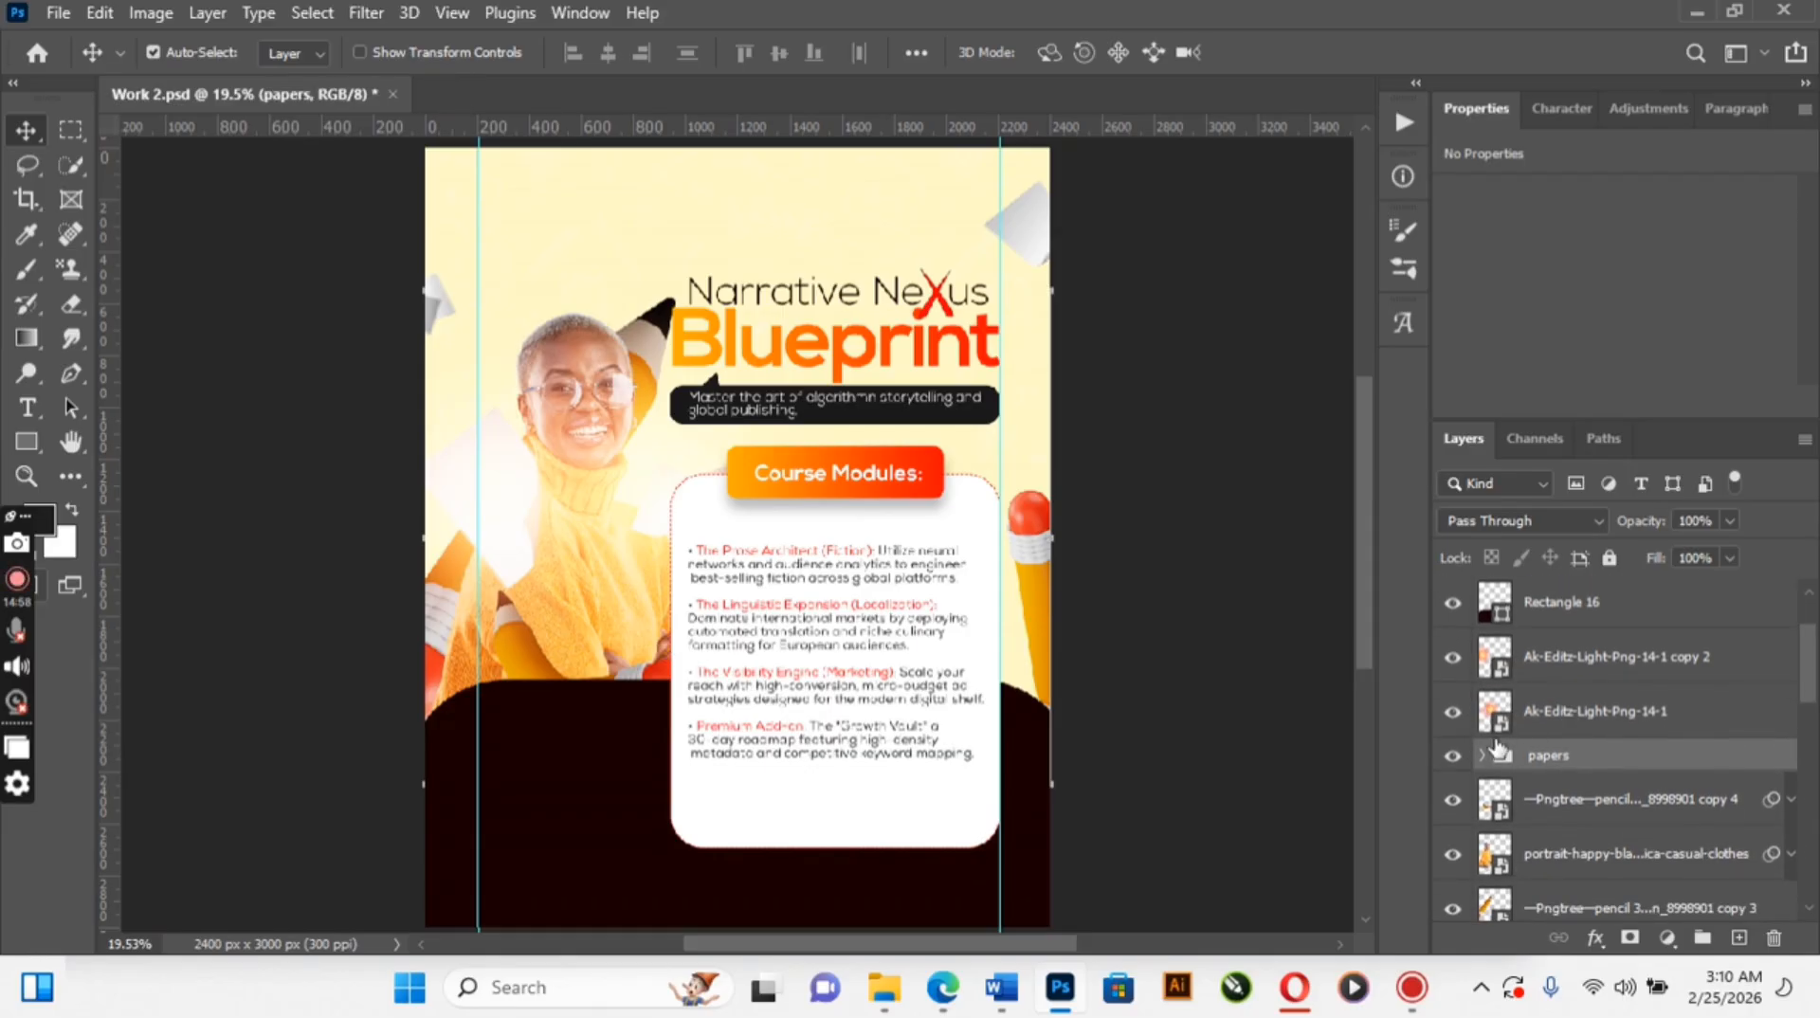
left_click(1483, 756)
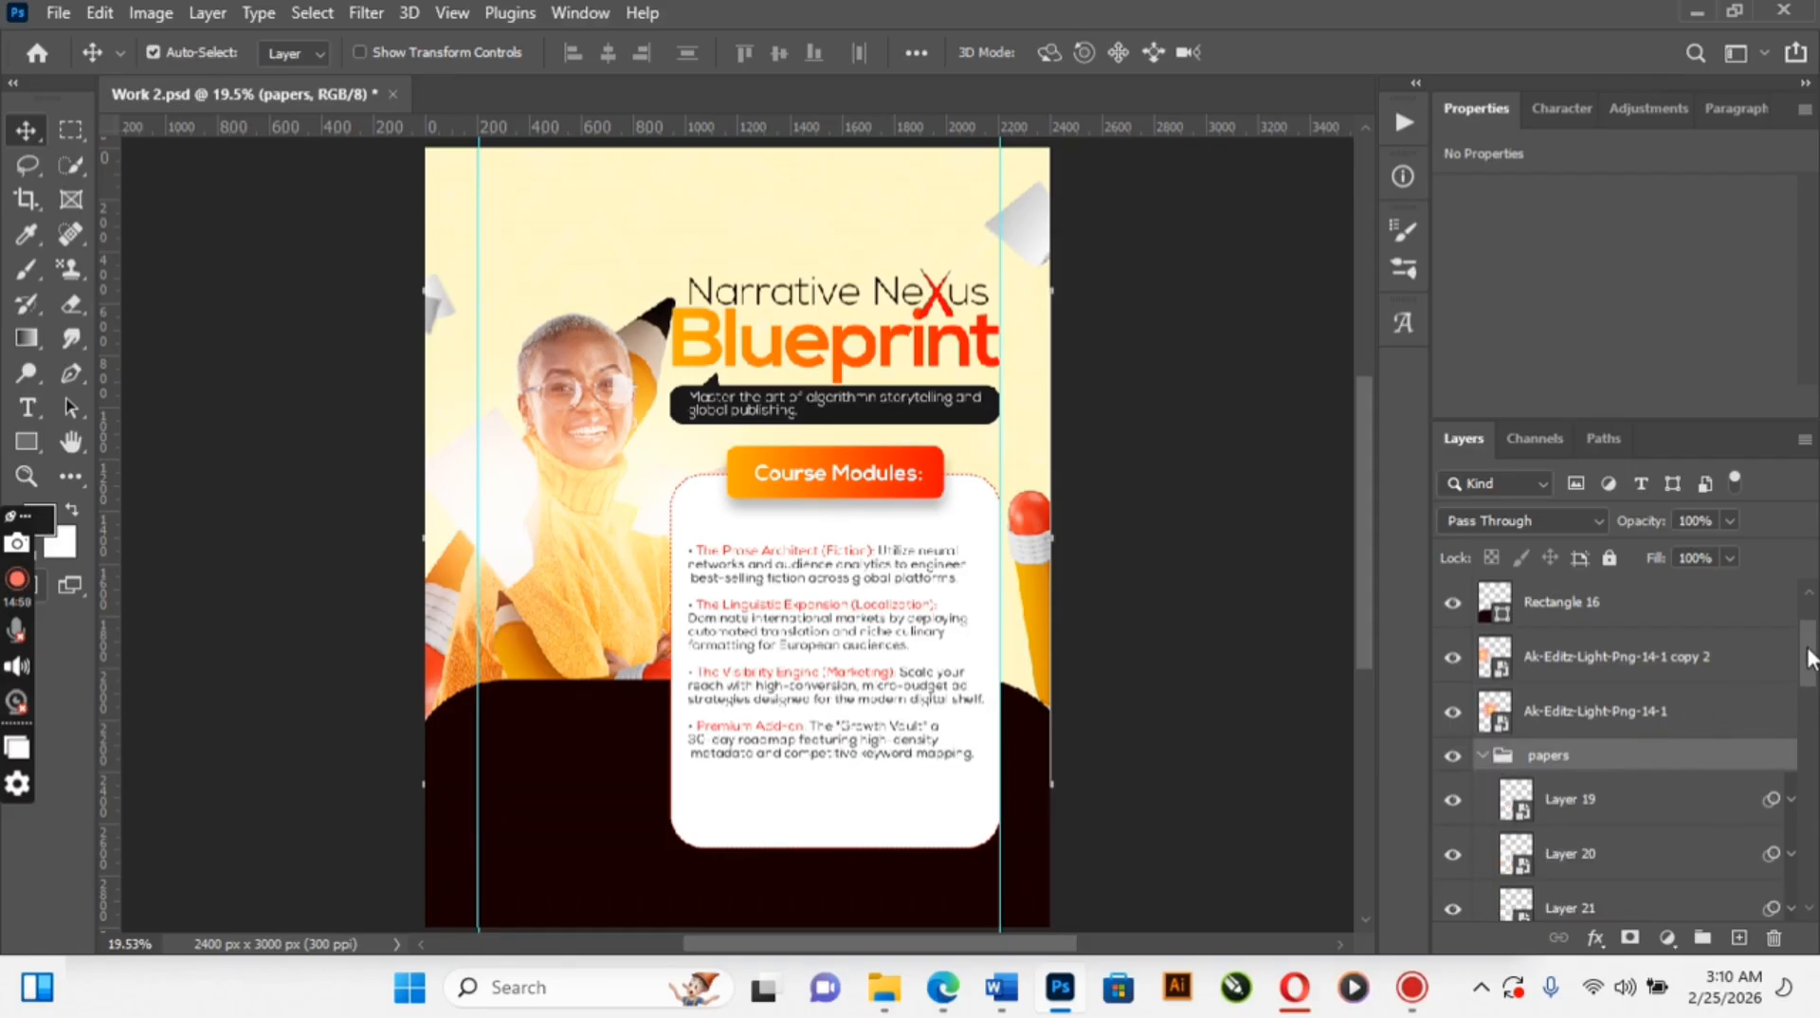
scroll(1810, 671, "down", 2)
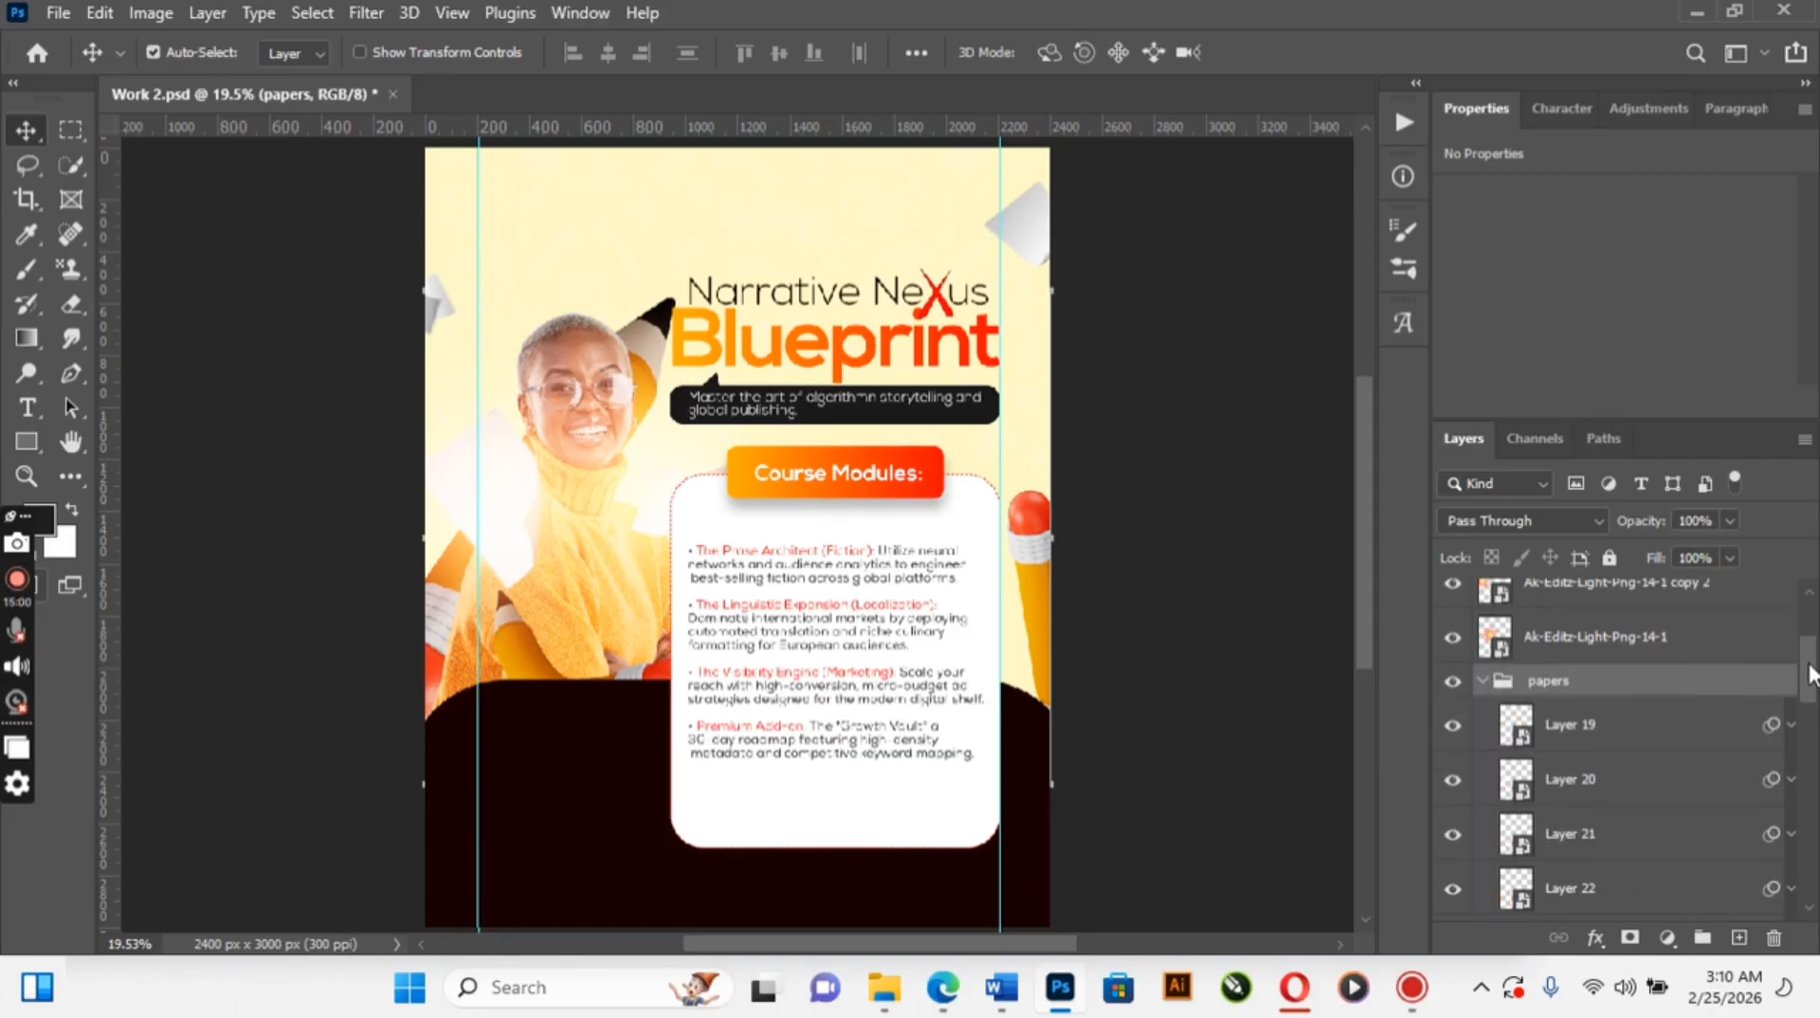
left_click(1454, 727)
left_click_drag(1592, 739, 1608, 676)
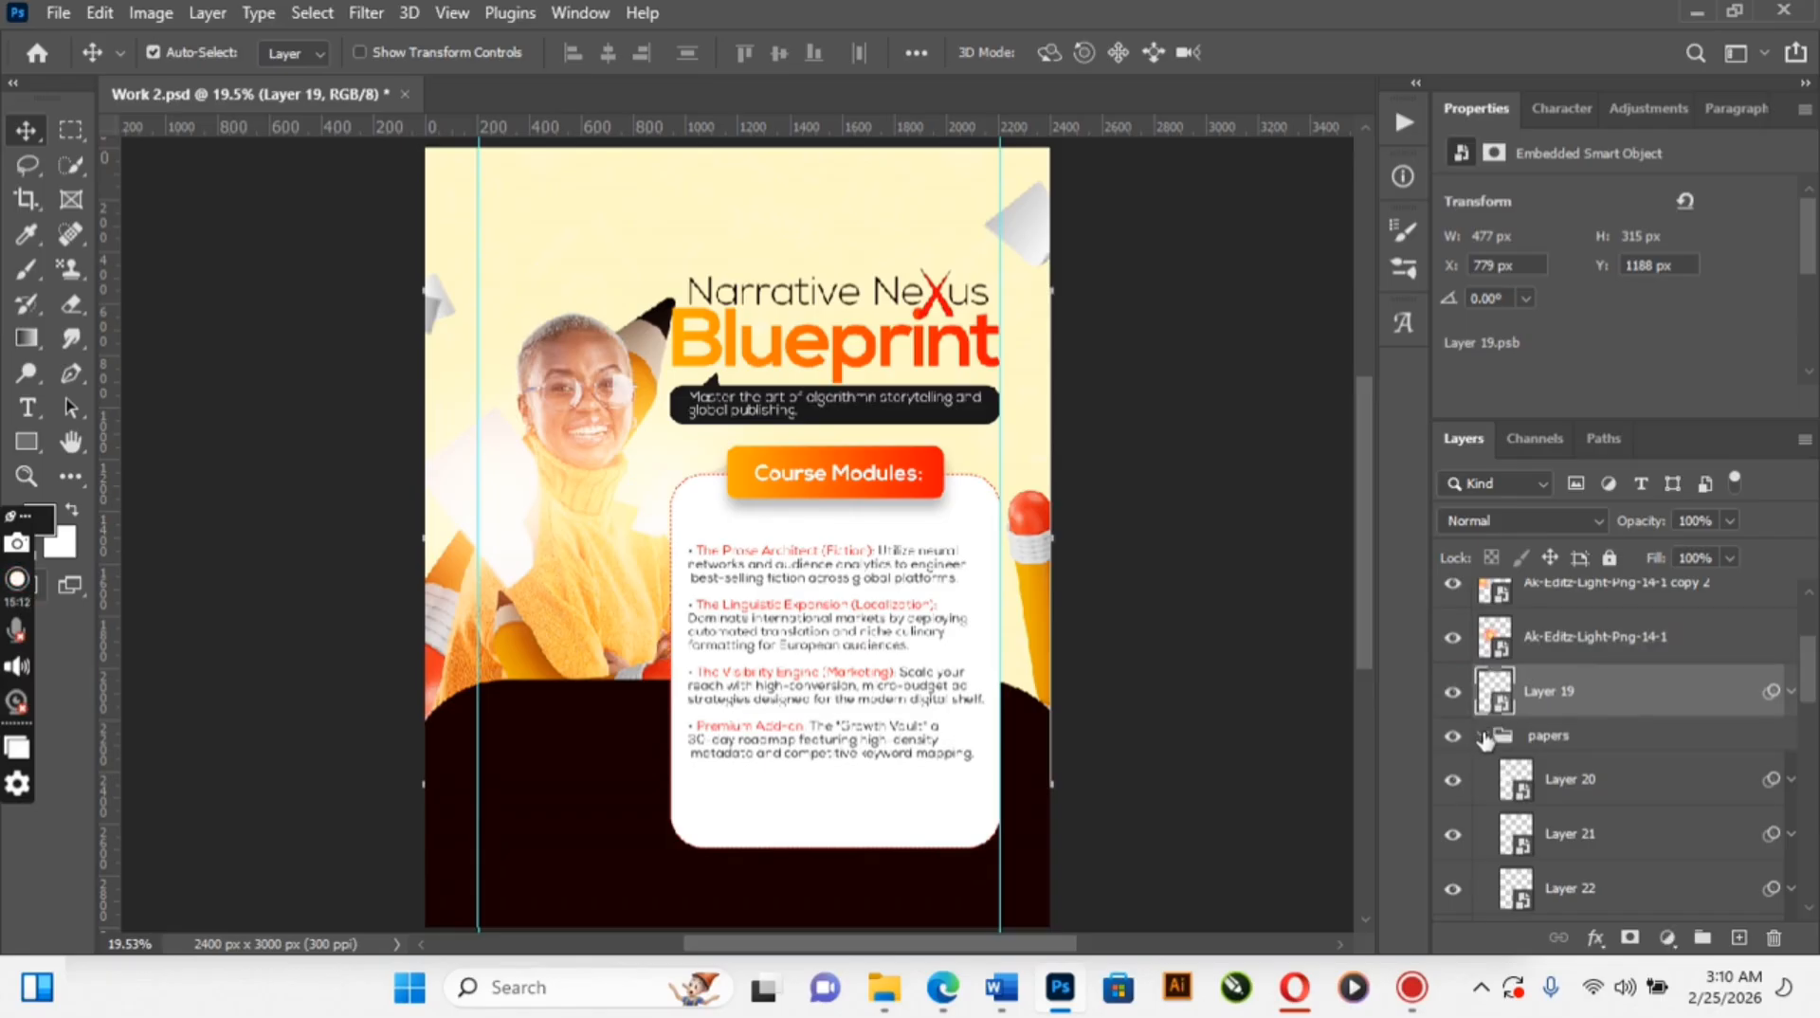
left_click(1482, 737)
left_click_drag(1800, 673, 1803, 600)
left_click_drag(1625, 876, 1562, 584)
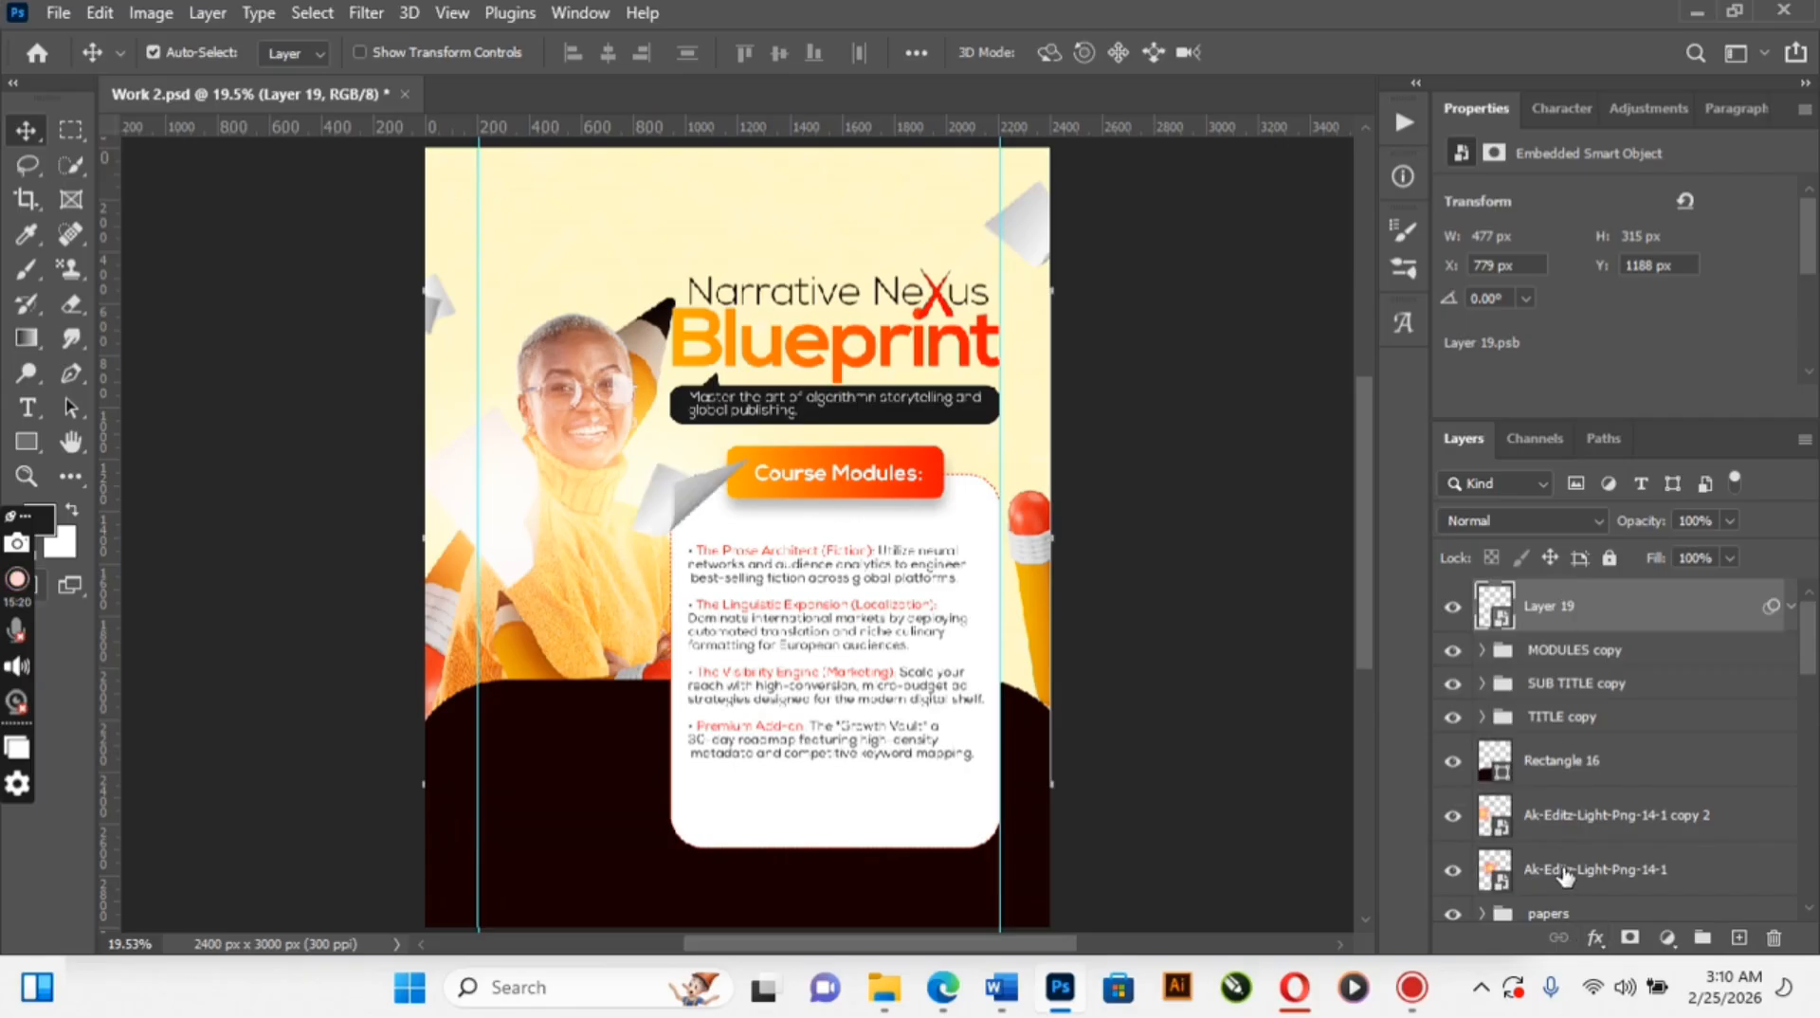
left_click_drag(1564, 873, 1512, 586)
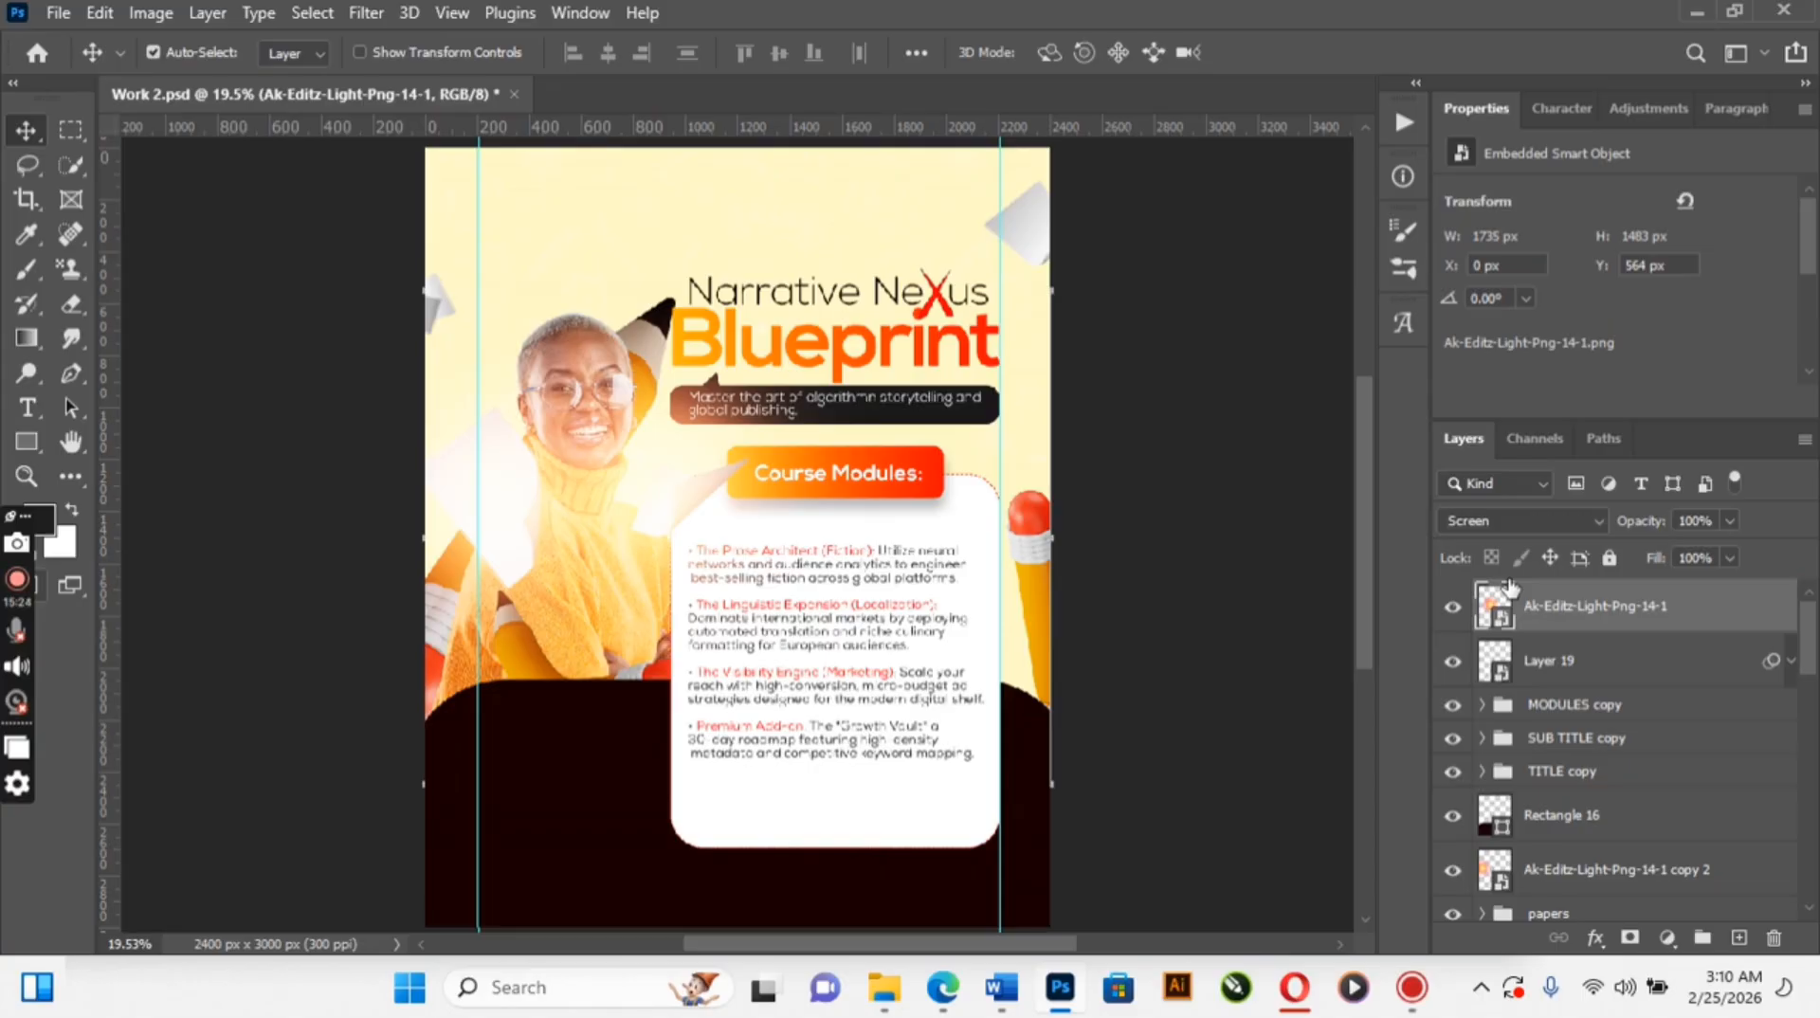
Copy the PRICE, MEDIA and CONTACT groups together from NEX 1 to the top of the layer stack
scroll(1815, 870, "down", 3)
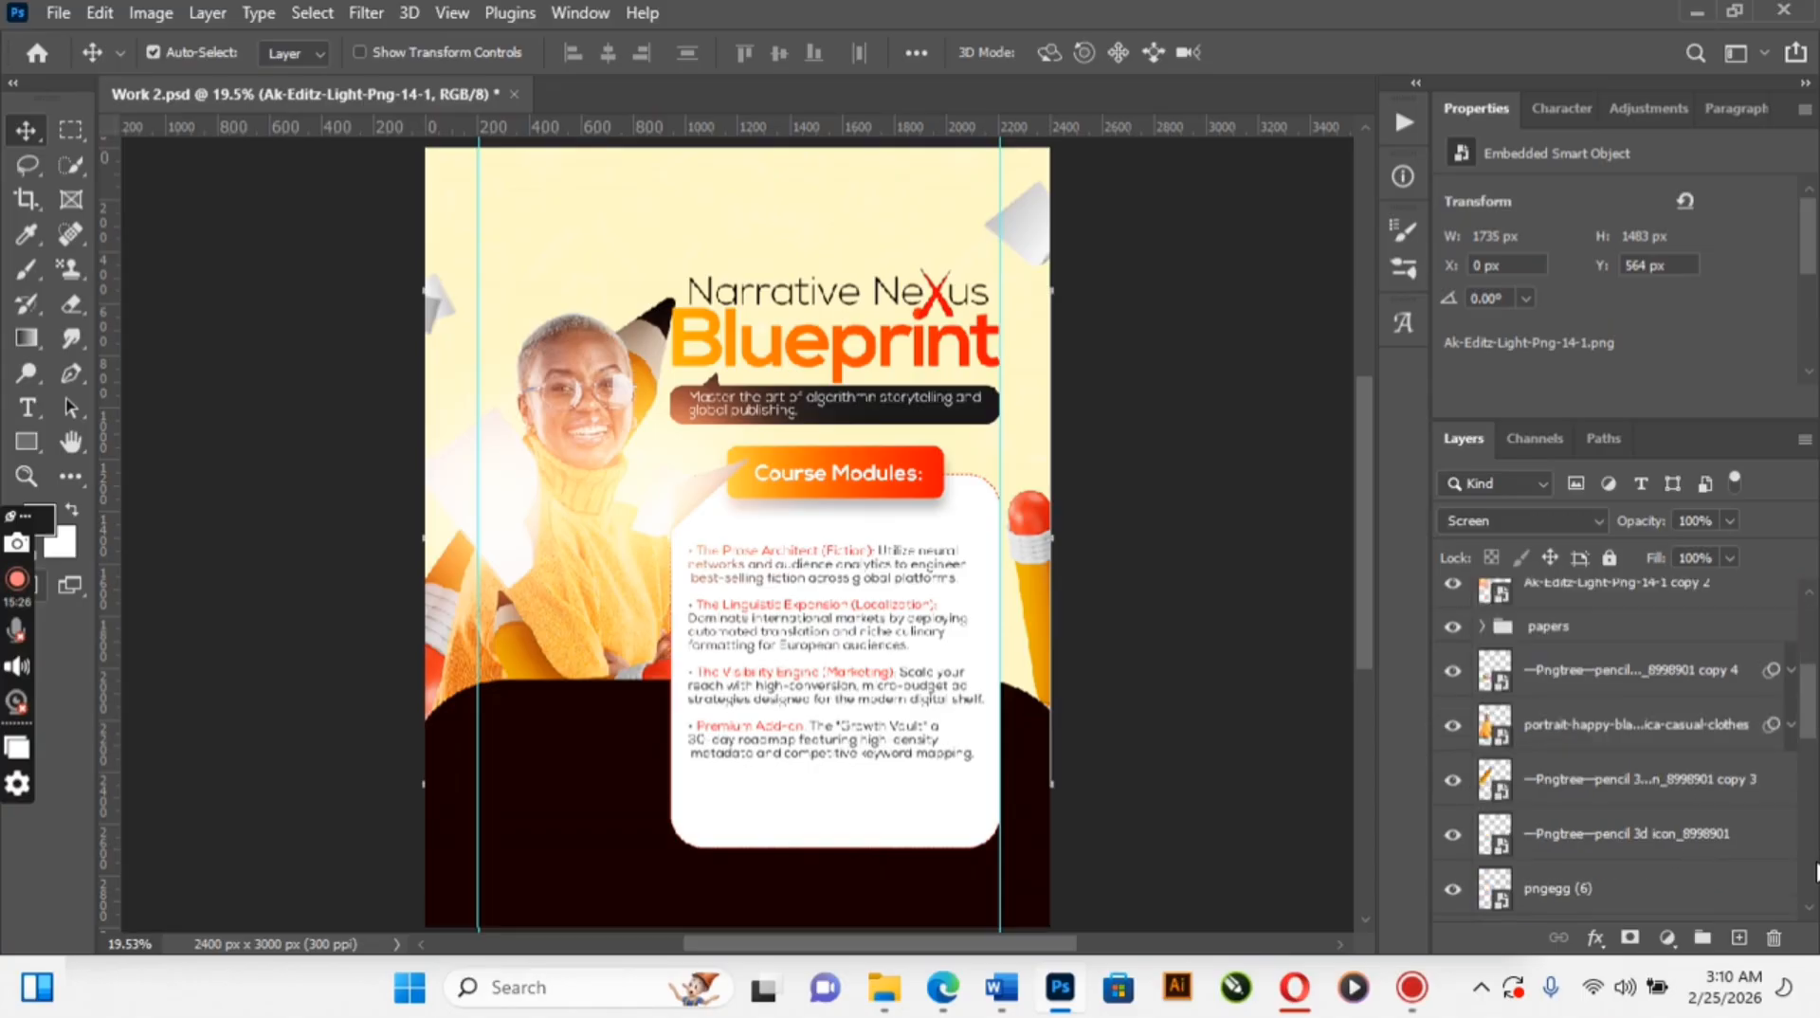
scroll(1815, 870, "down", 5)
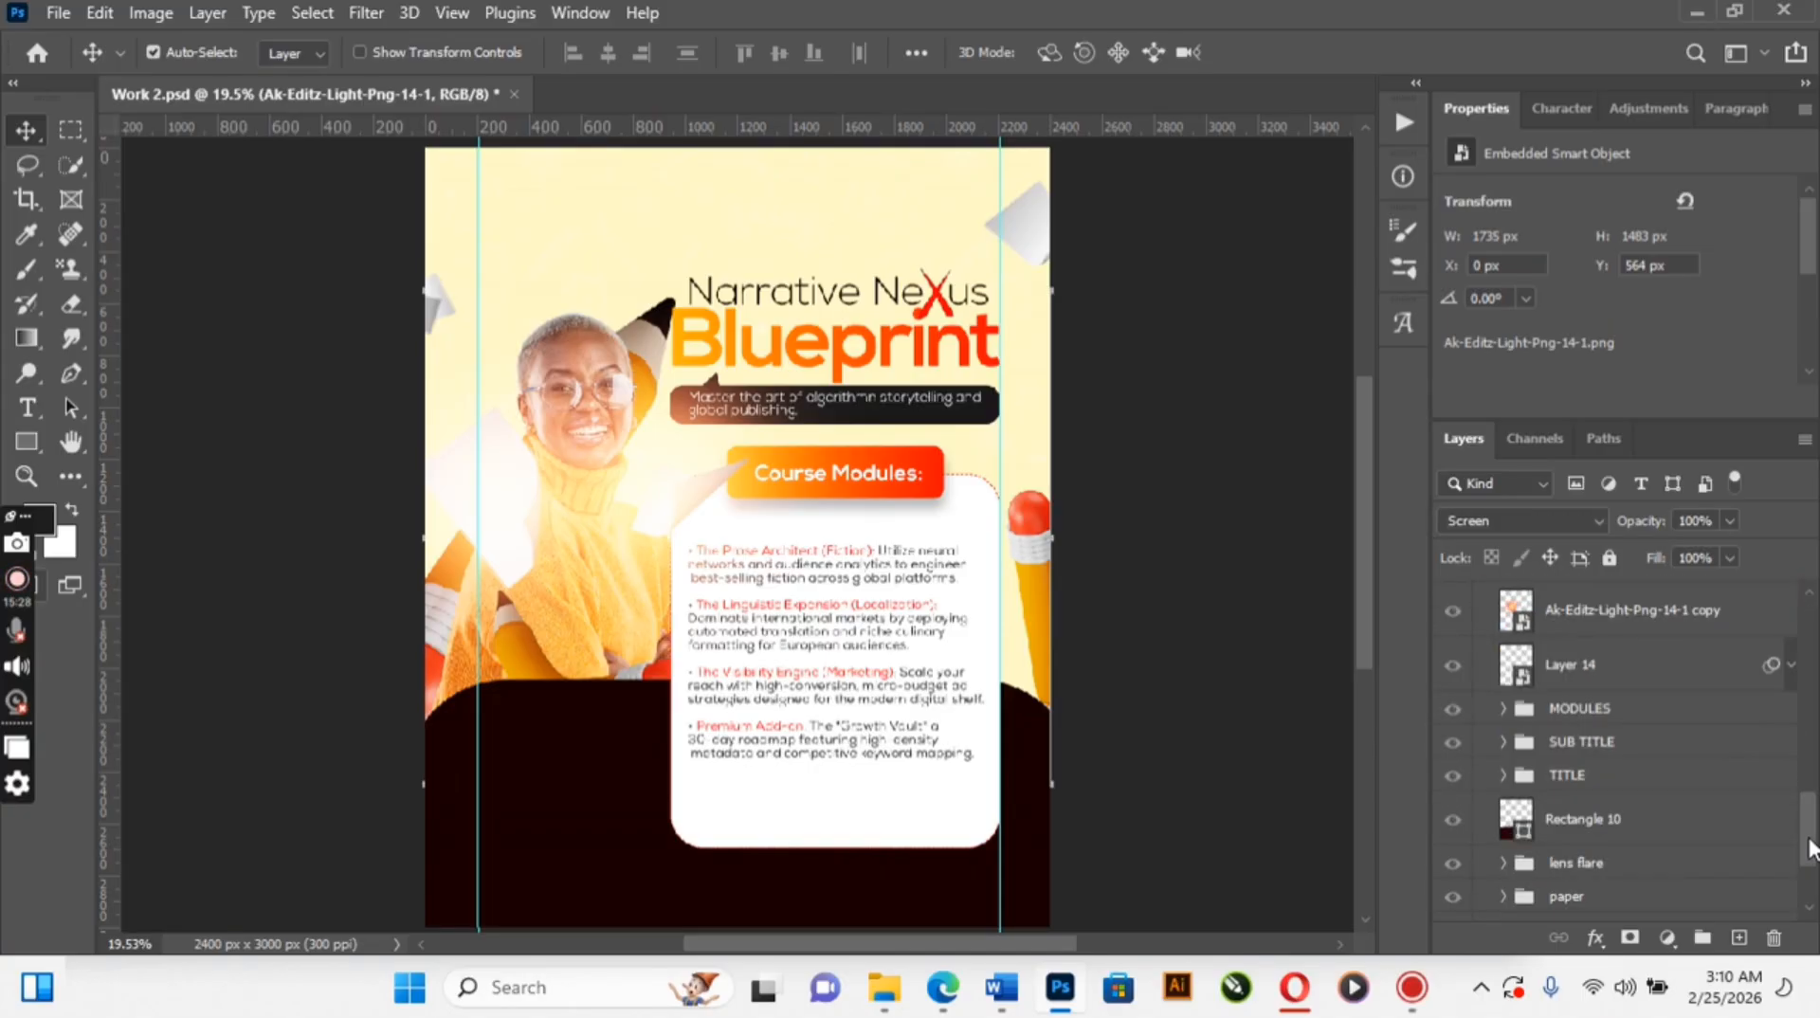
scroll(1812, 847, "up", 3)
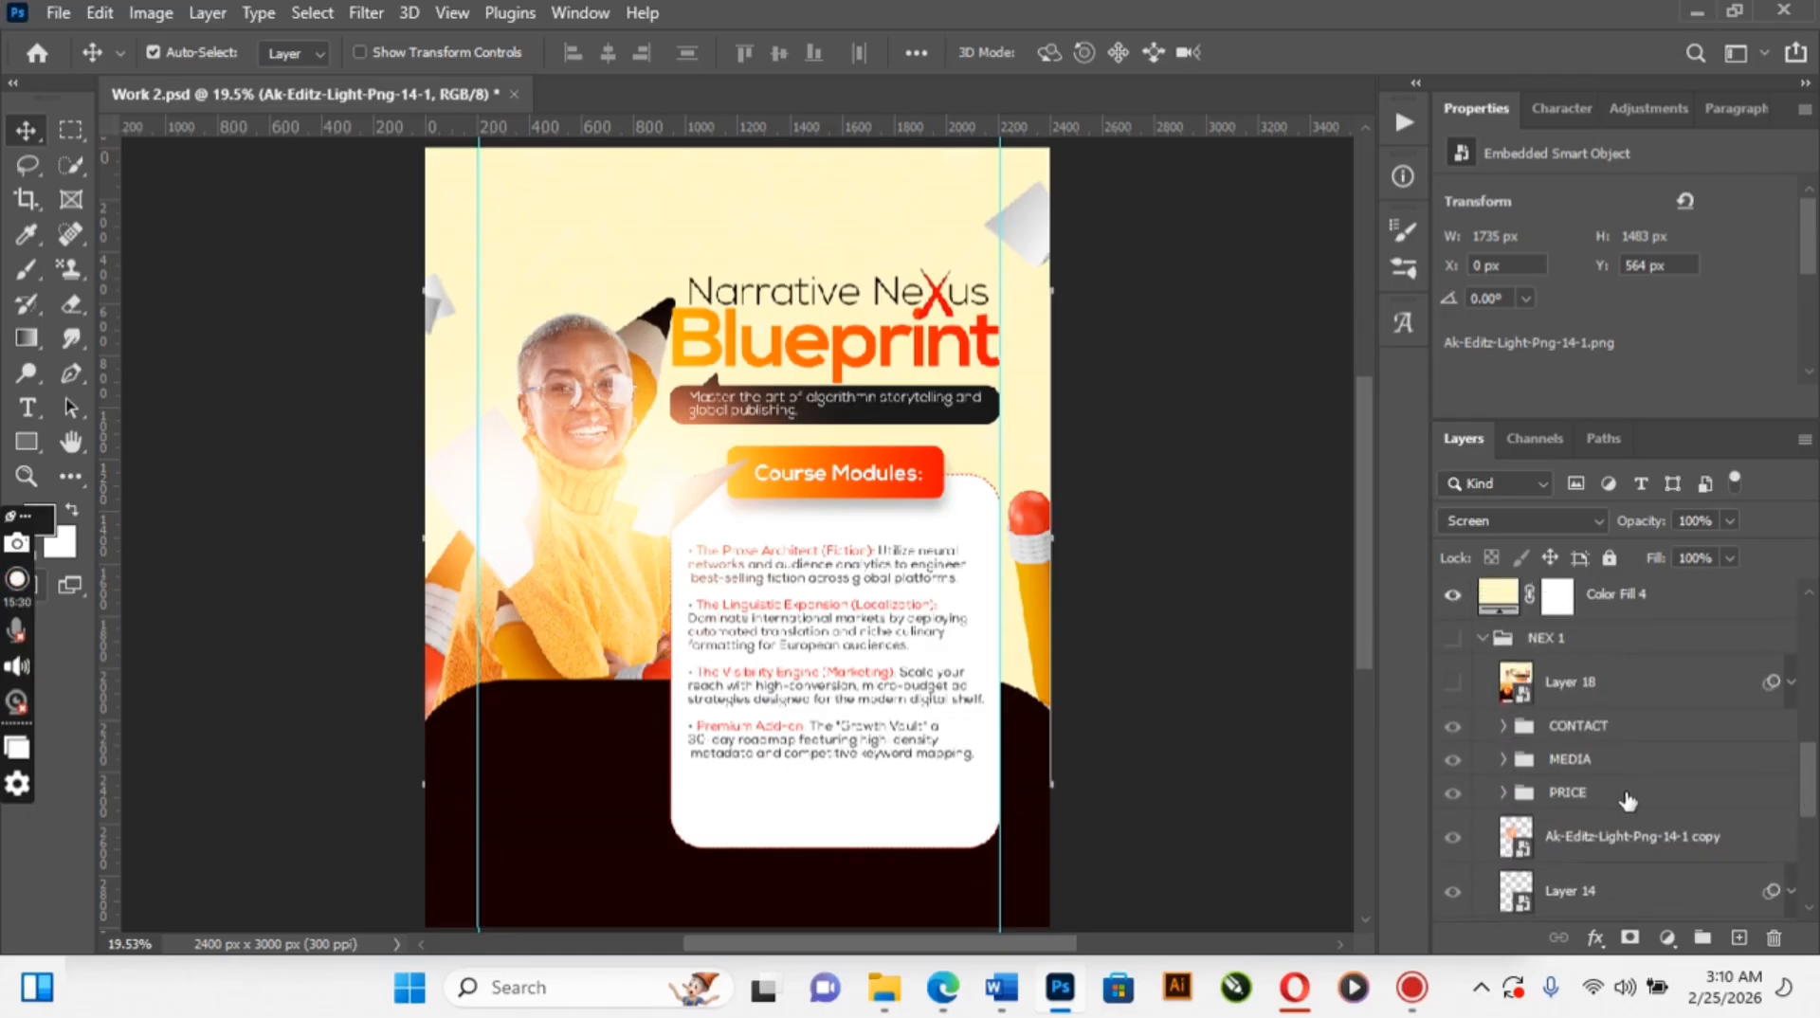
left_click(1616, 802)
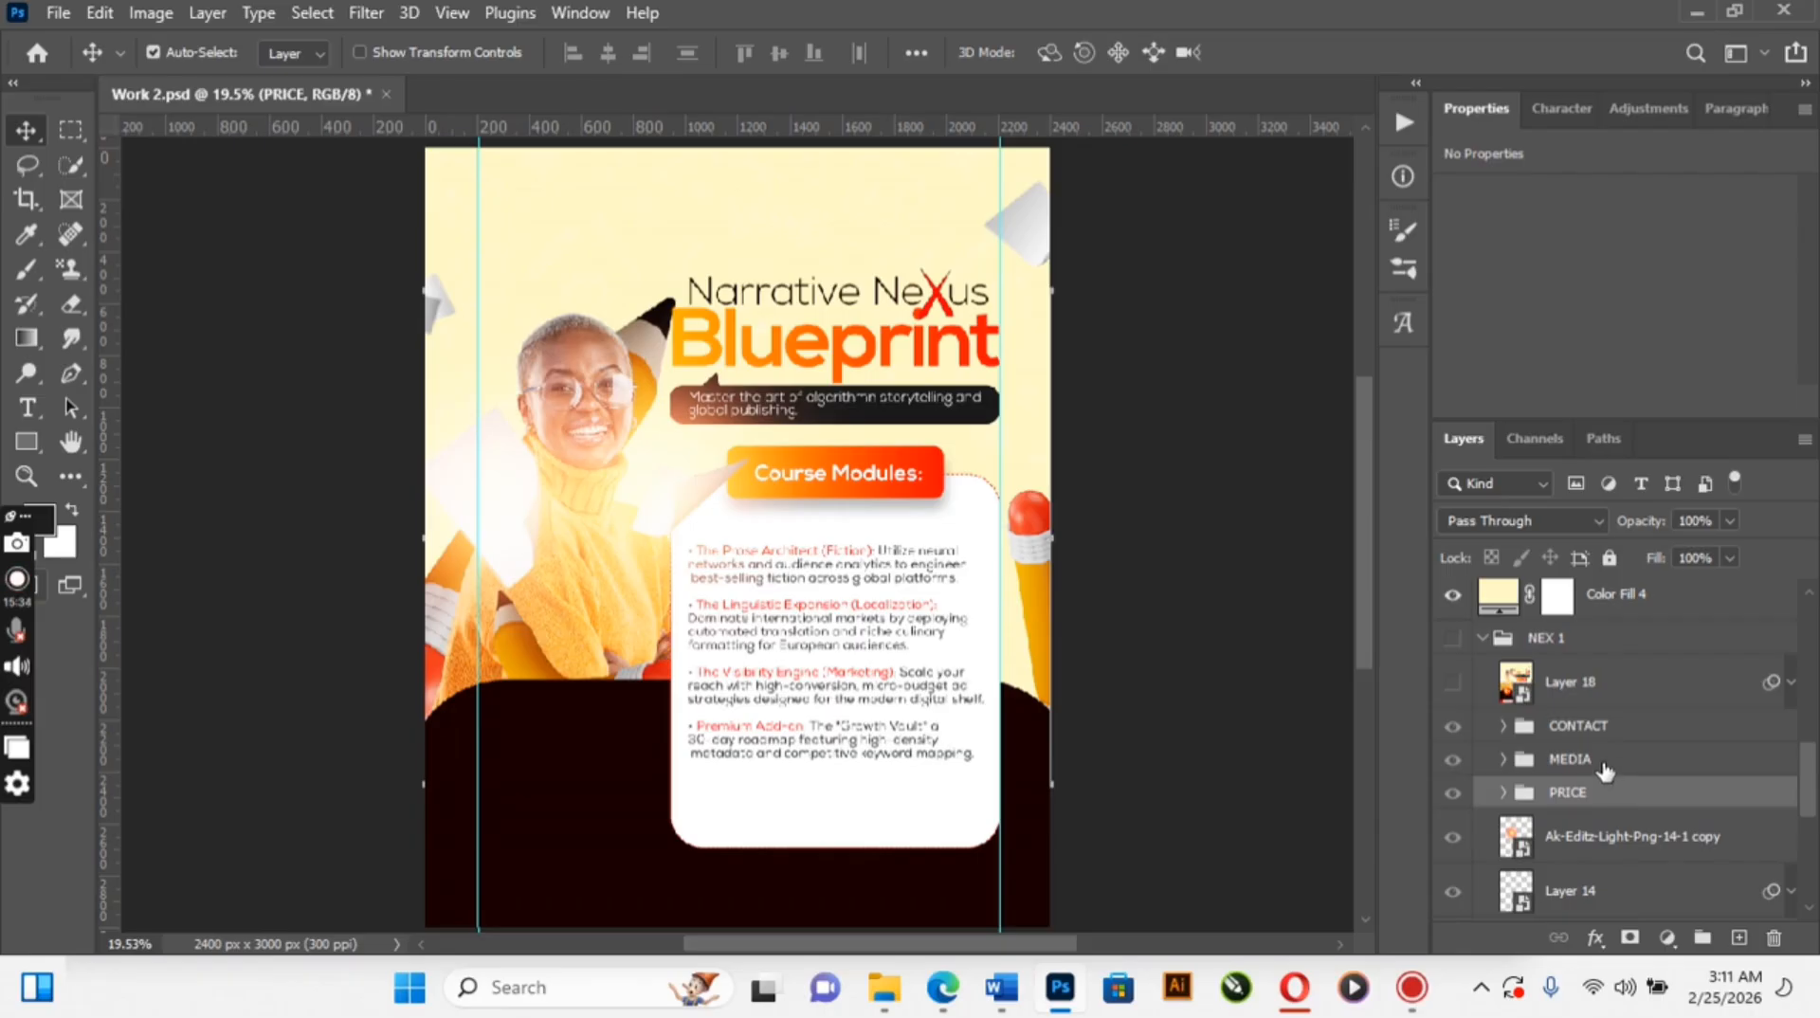
left_click(1604, 767, "ctrl")
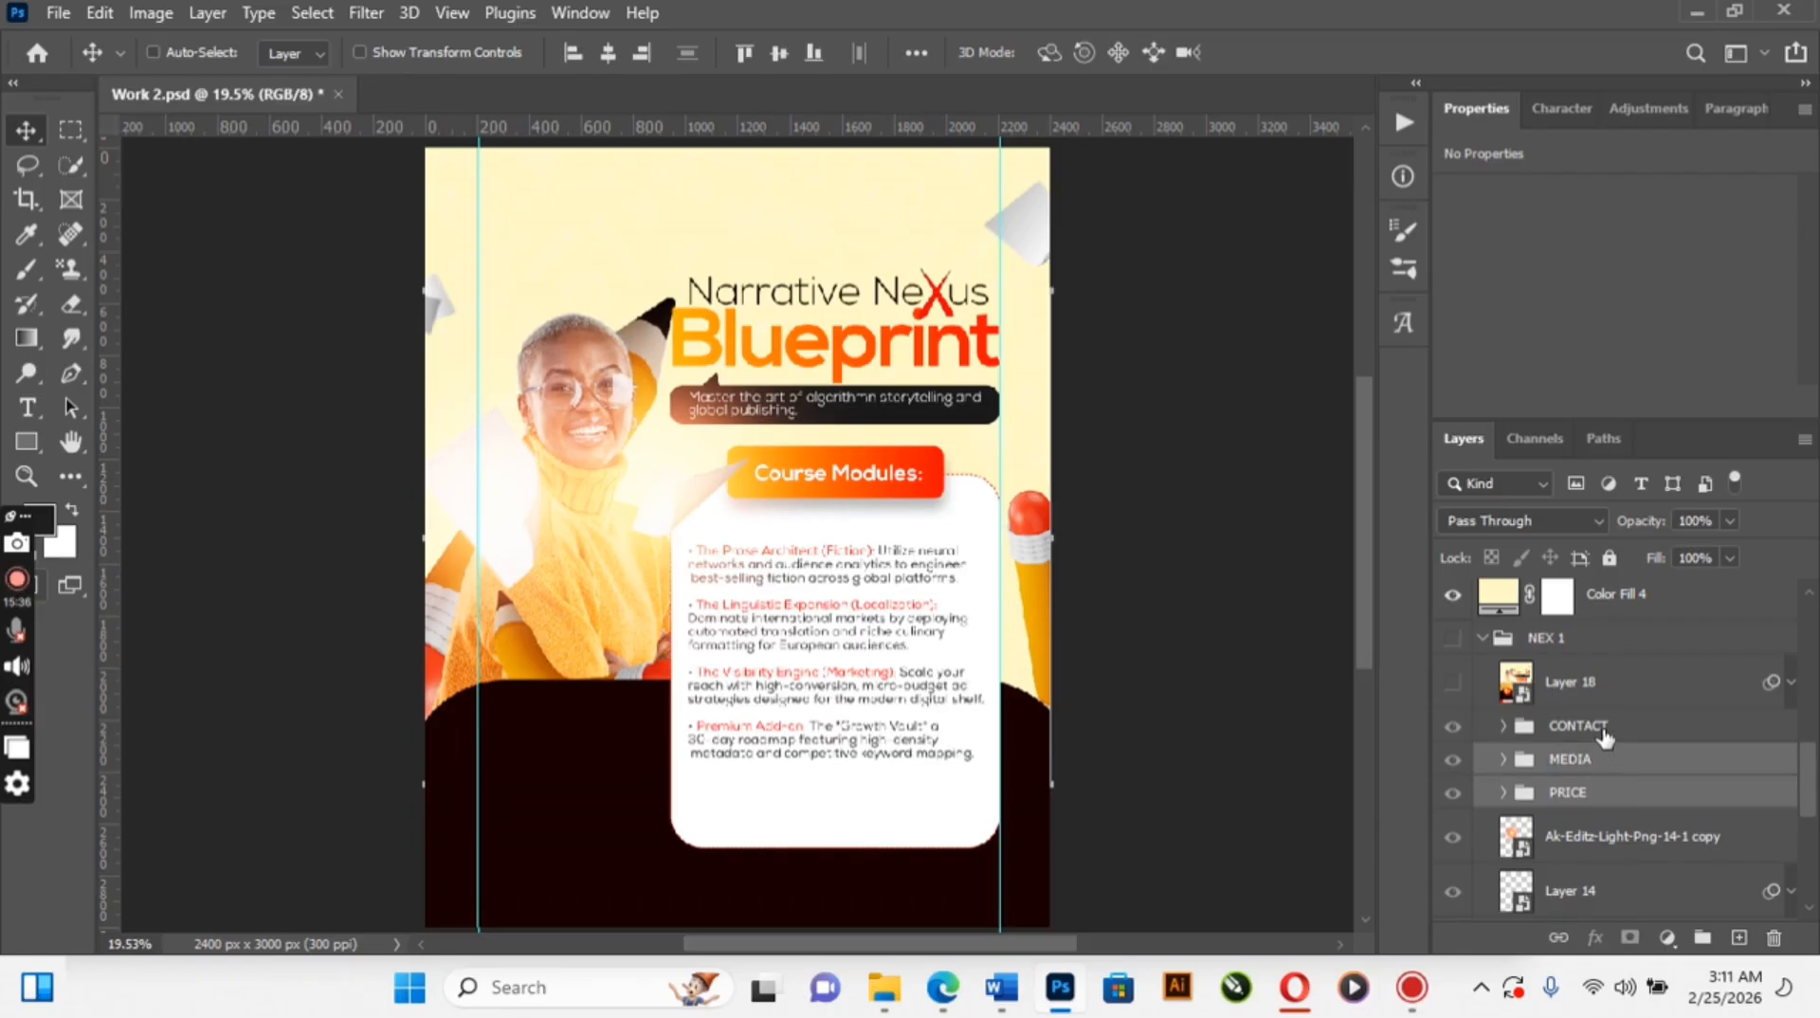
left_click(1604, 733, "ctrl")
left_click_drag(1604, 737, 1574, 604)
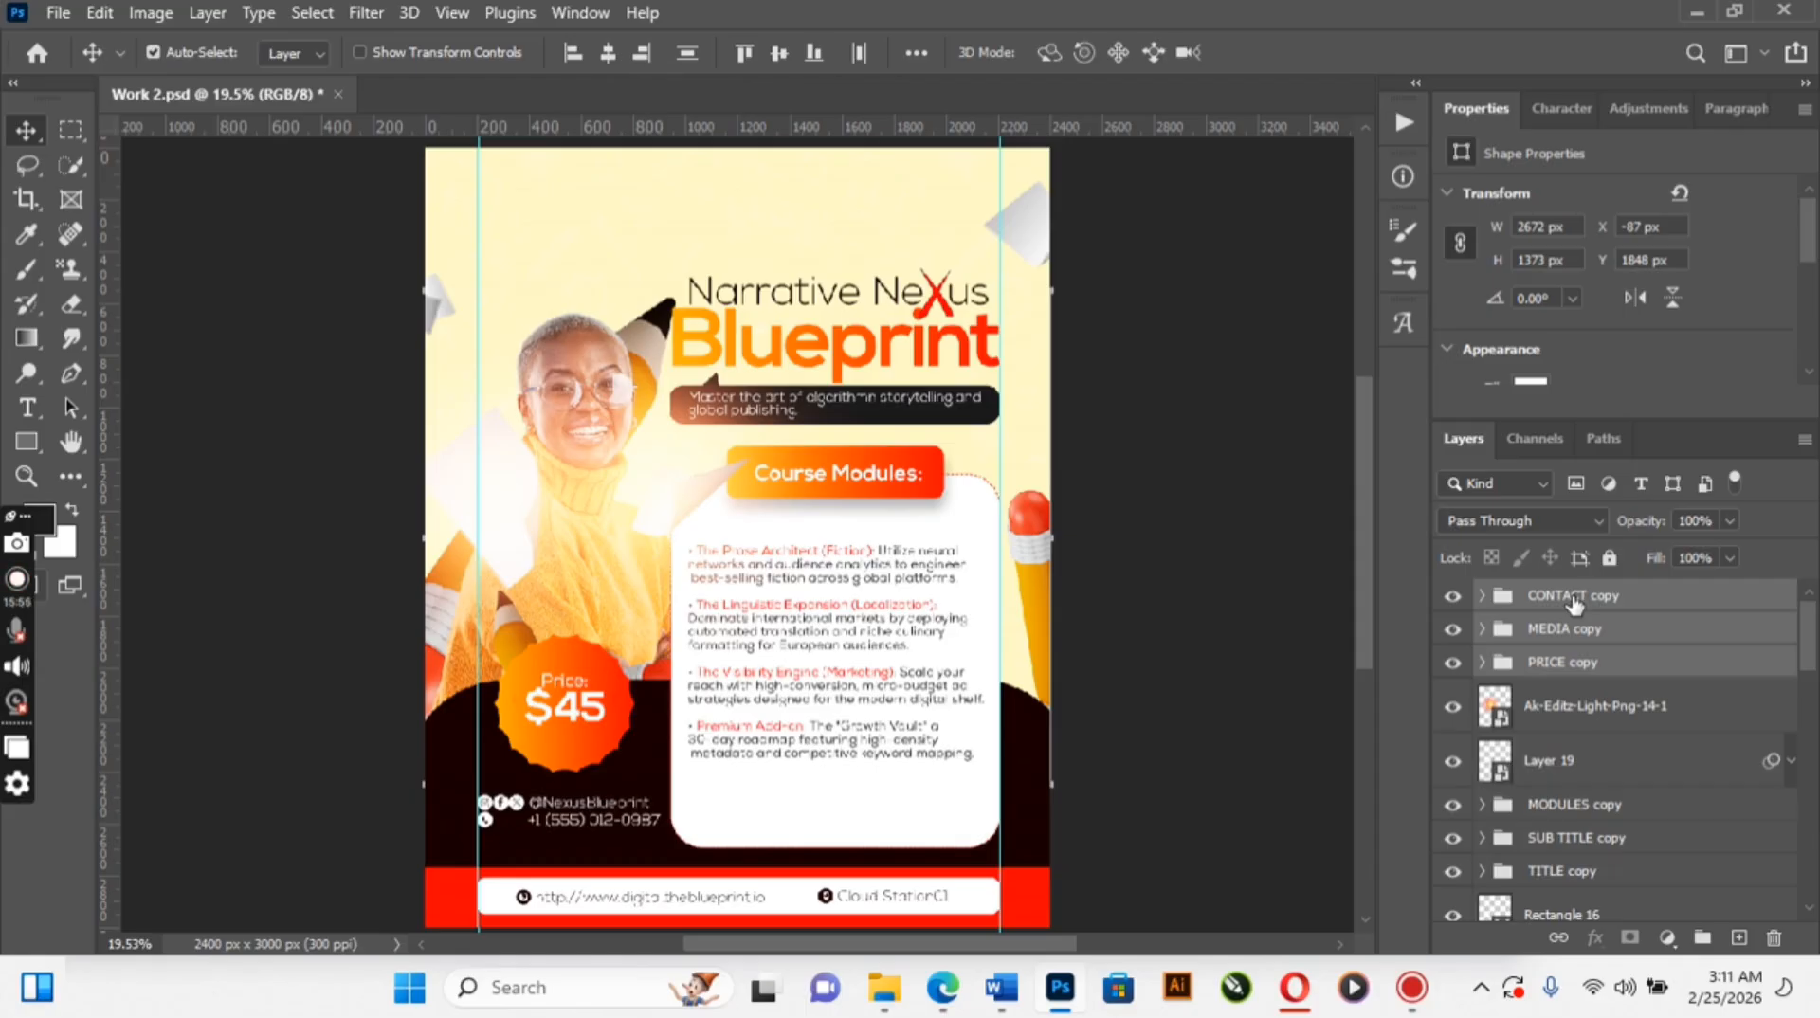
Stamp all visible layers into a new layer above the copied contact group and convert it to a smart object
left_click(1574, 599)
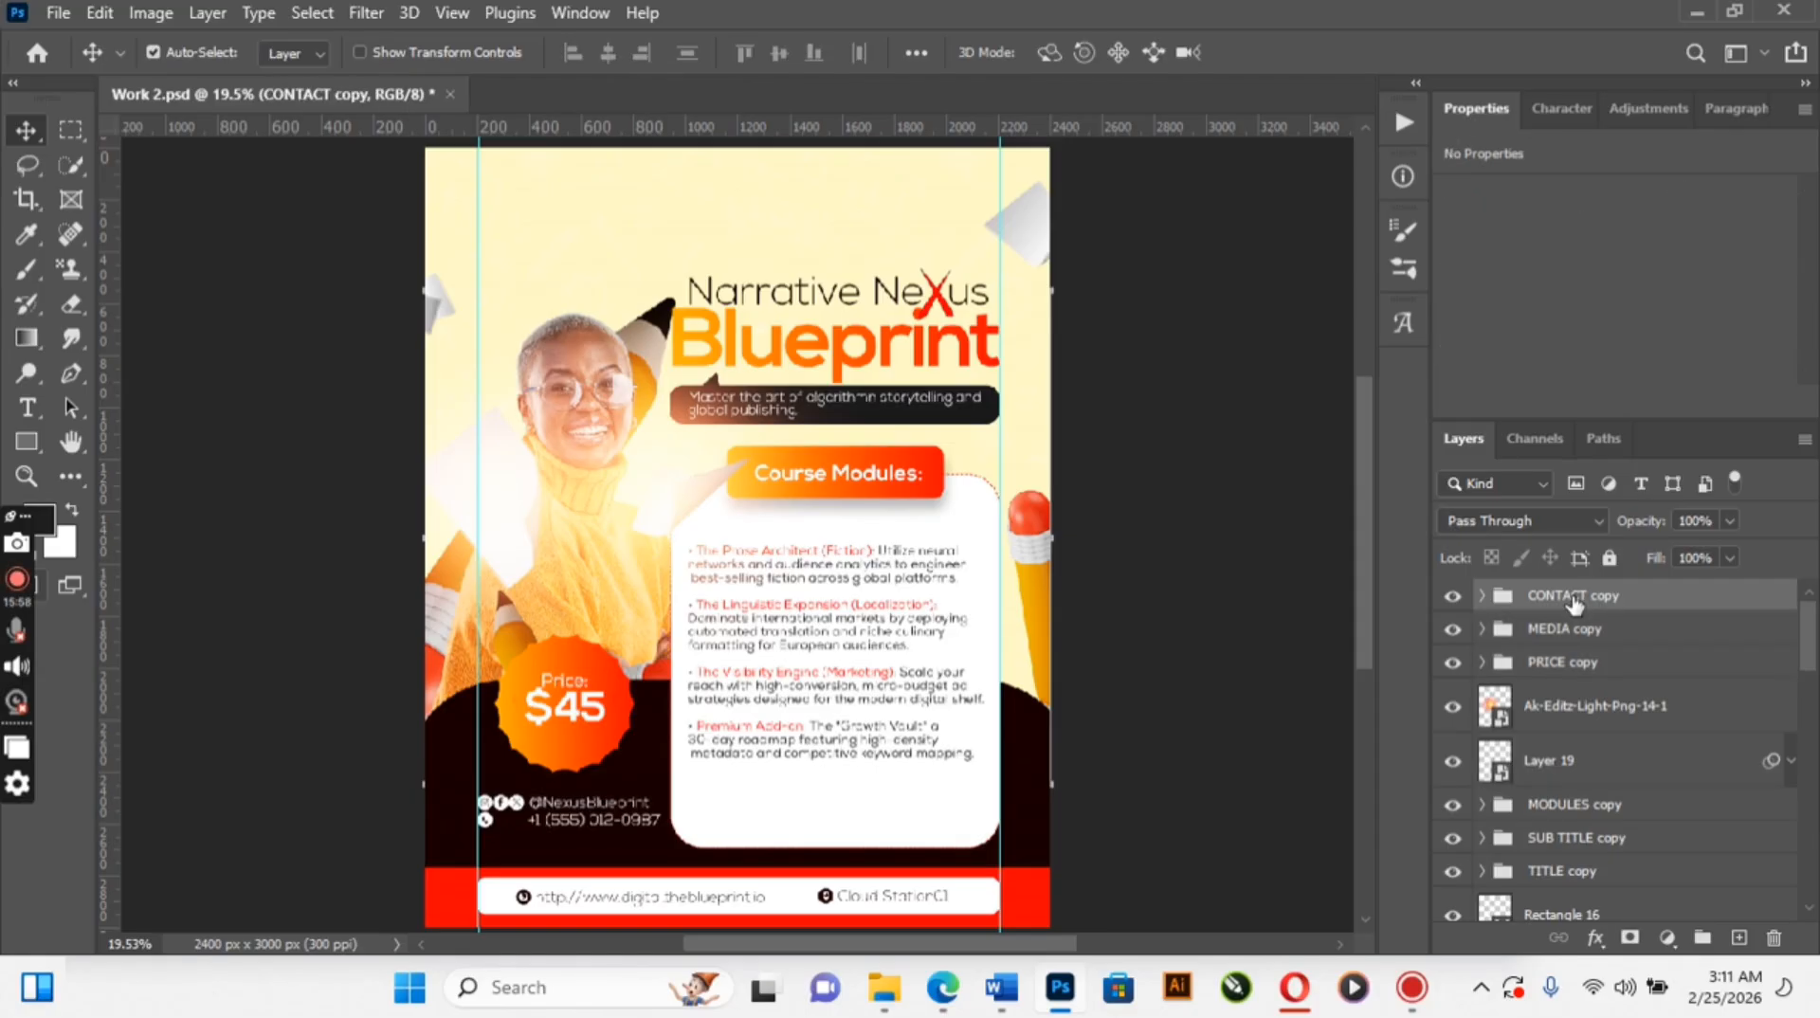
key("ctrl+s")
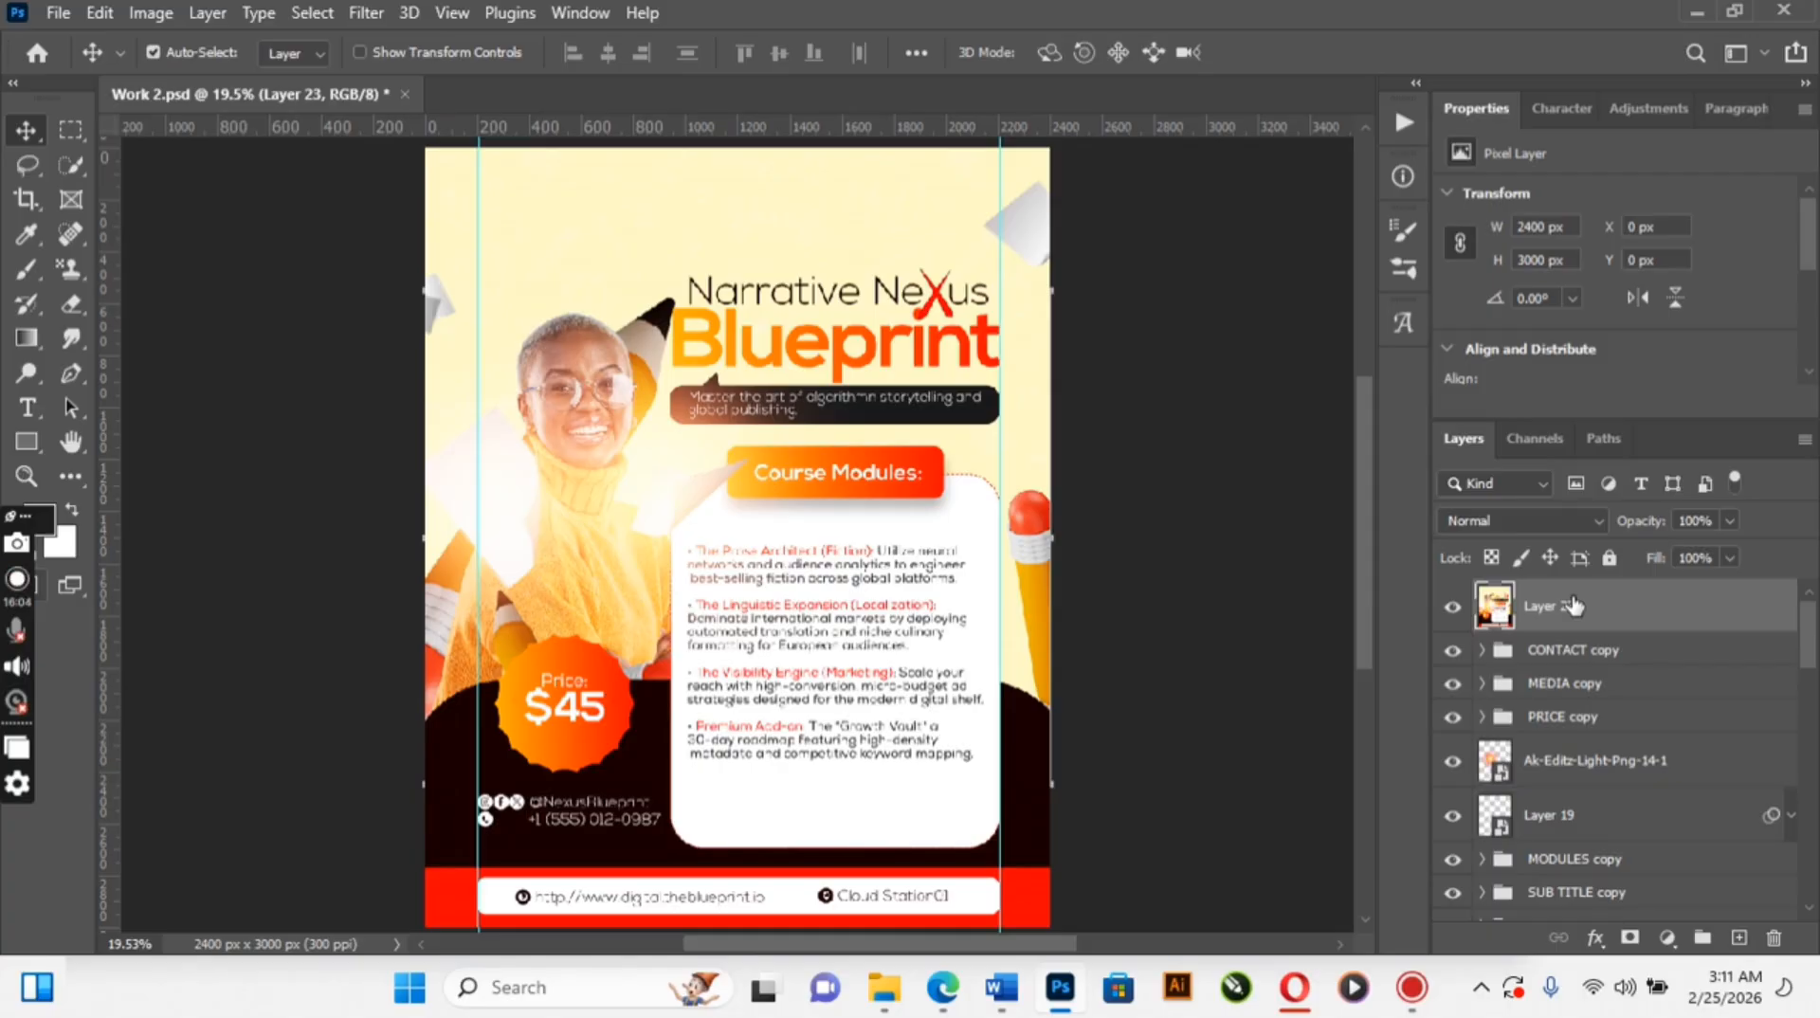
right_click(1572, 595)
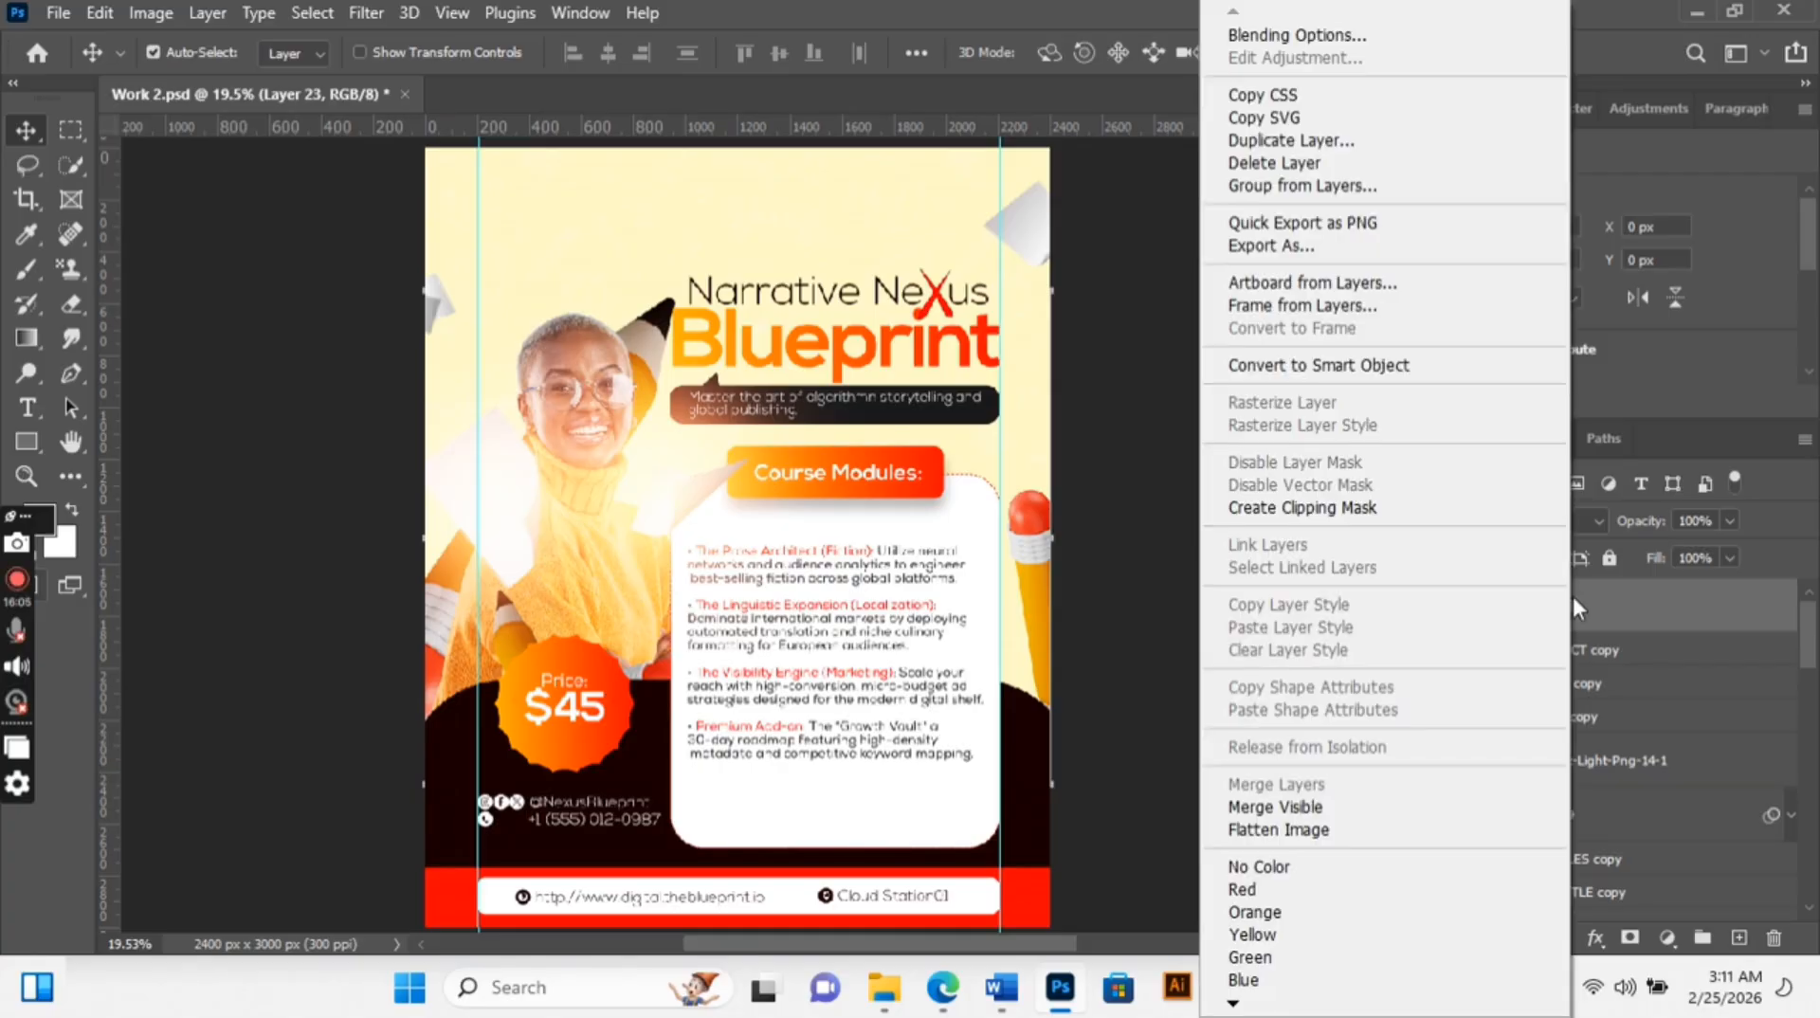
left_click(1294, 358)
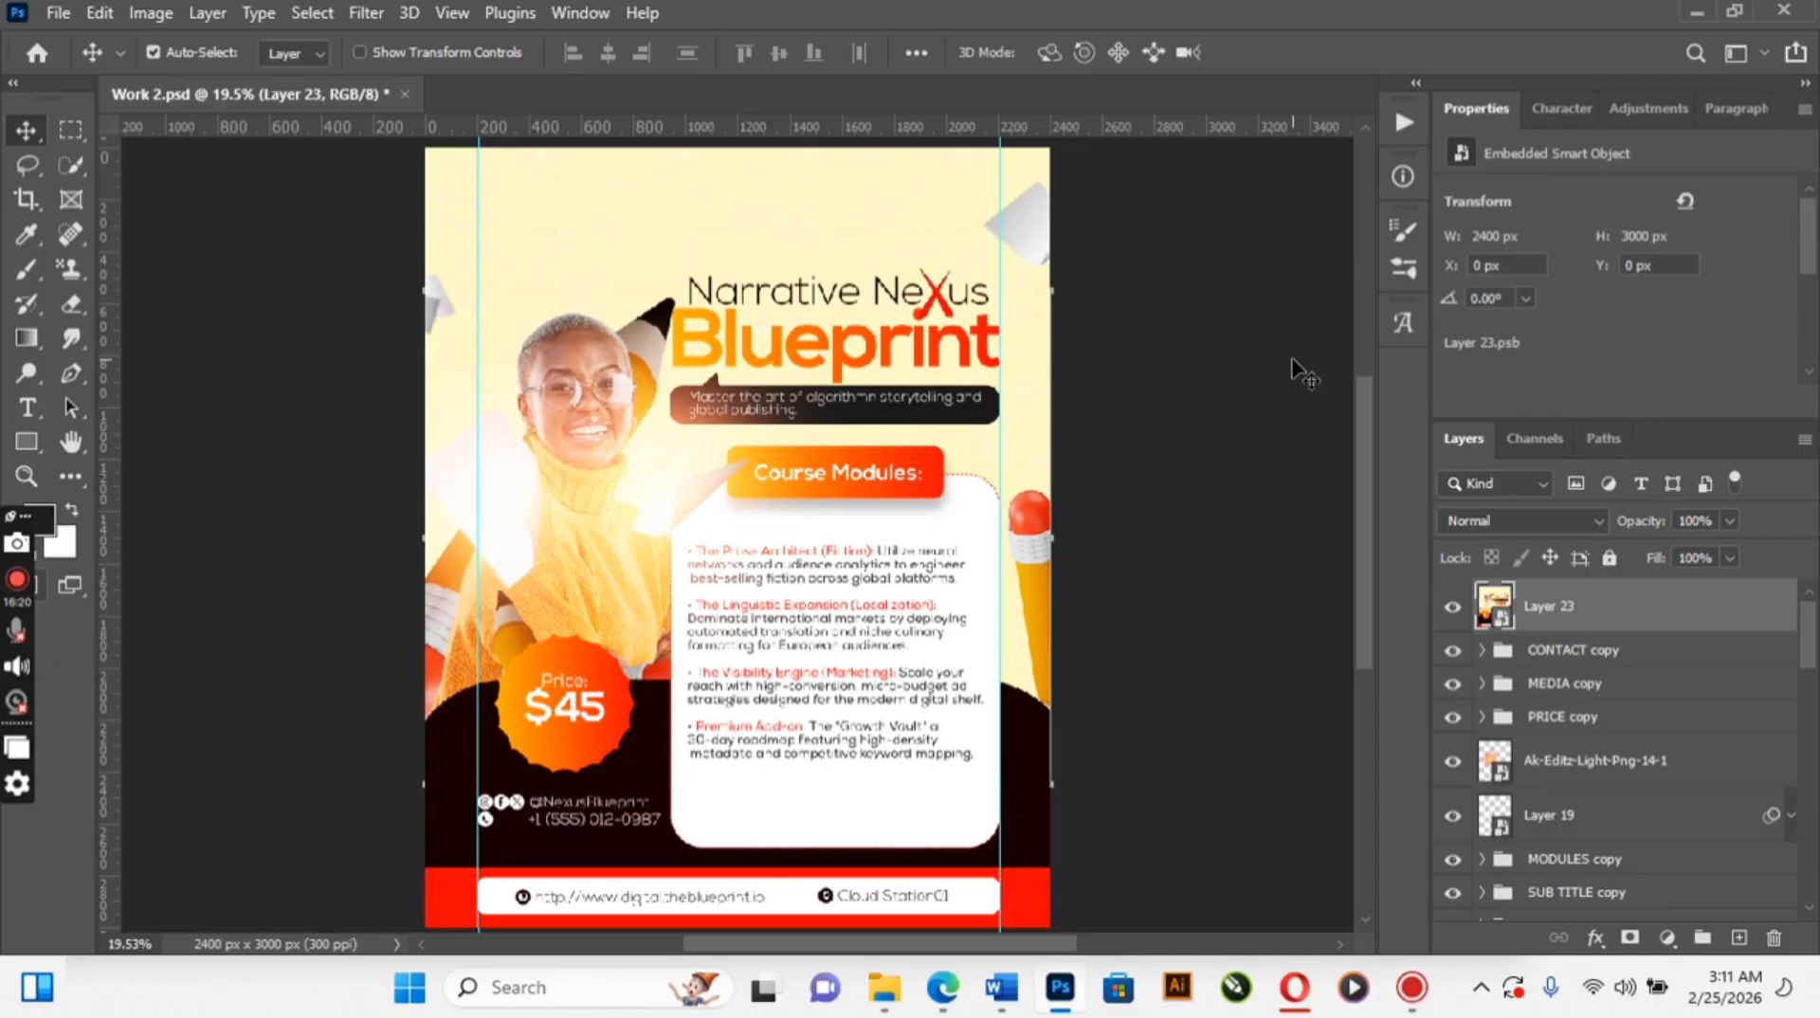
Apply the Camera Raw filter to the stamped smart object using the previous settings
key("ctrl")
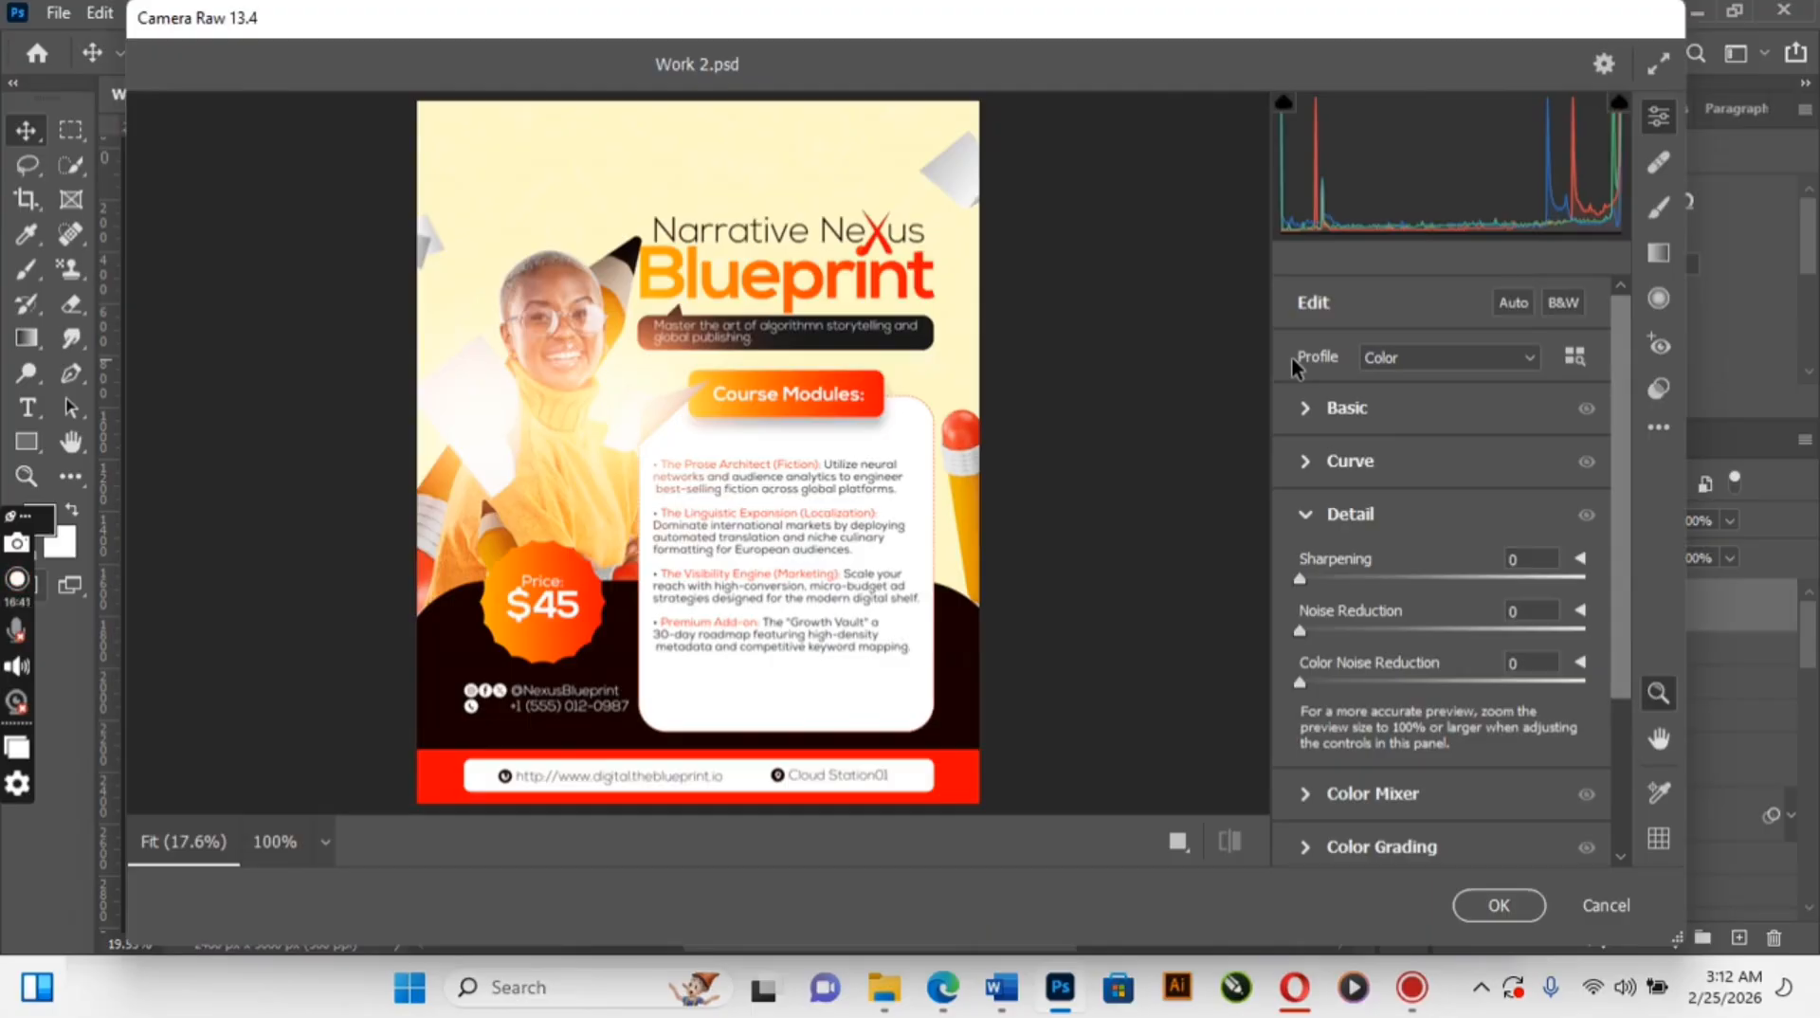
left_click(1659, 442)
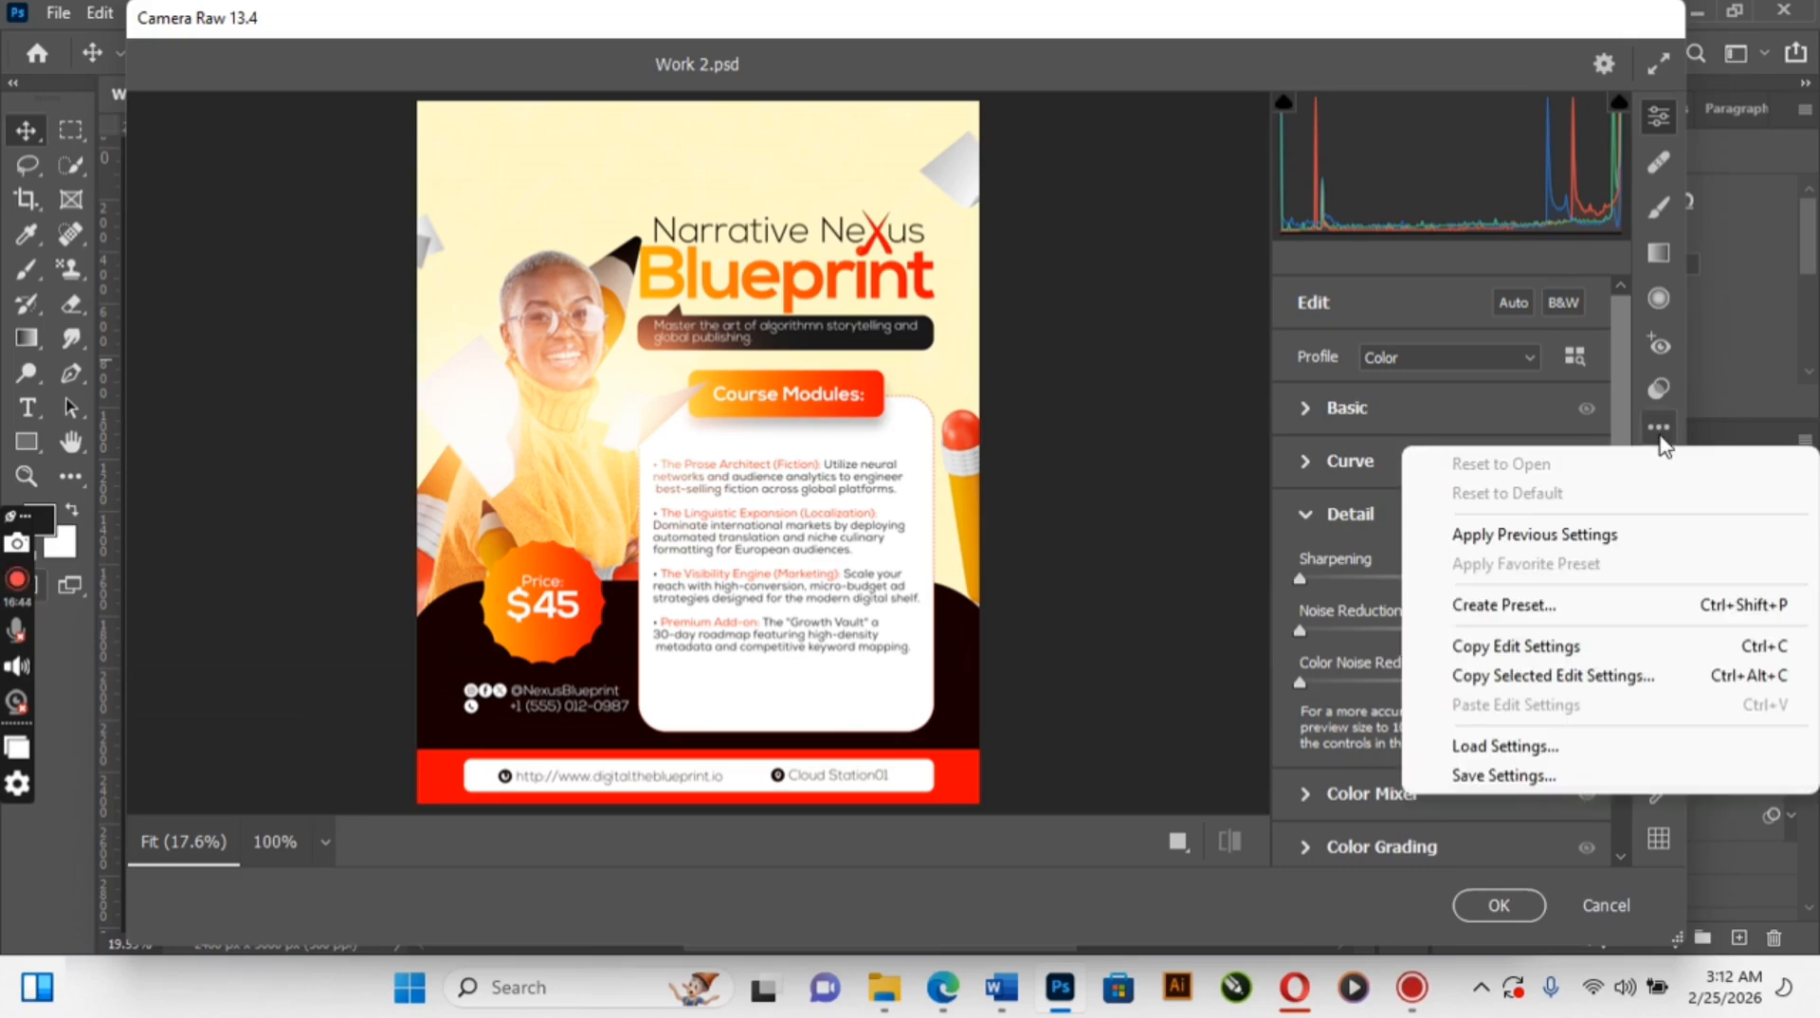
left_click(1511, 540)
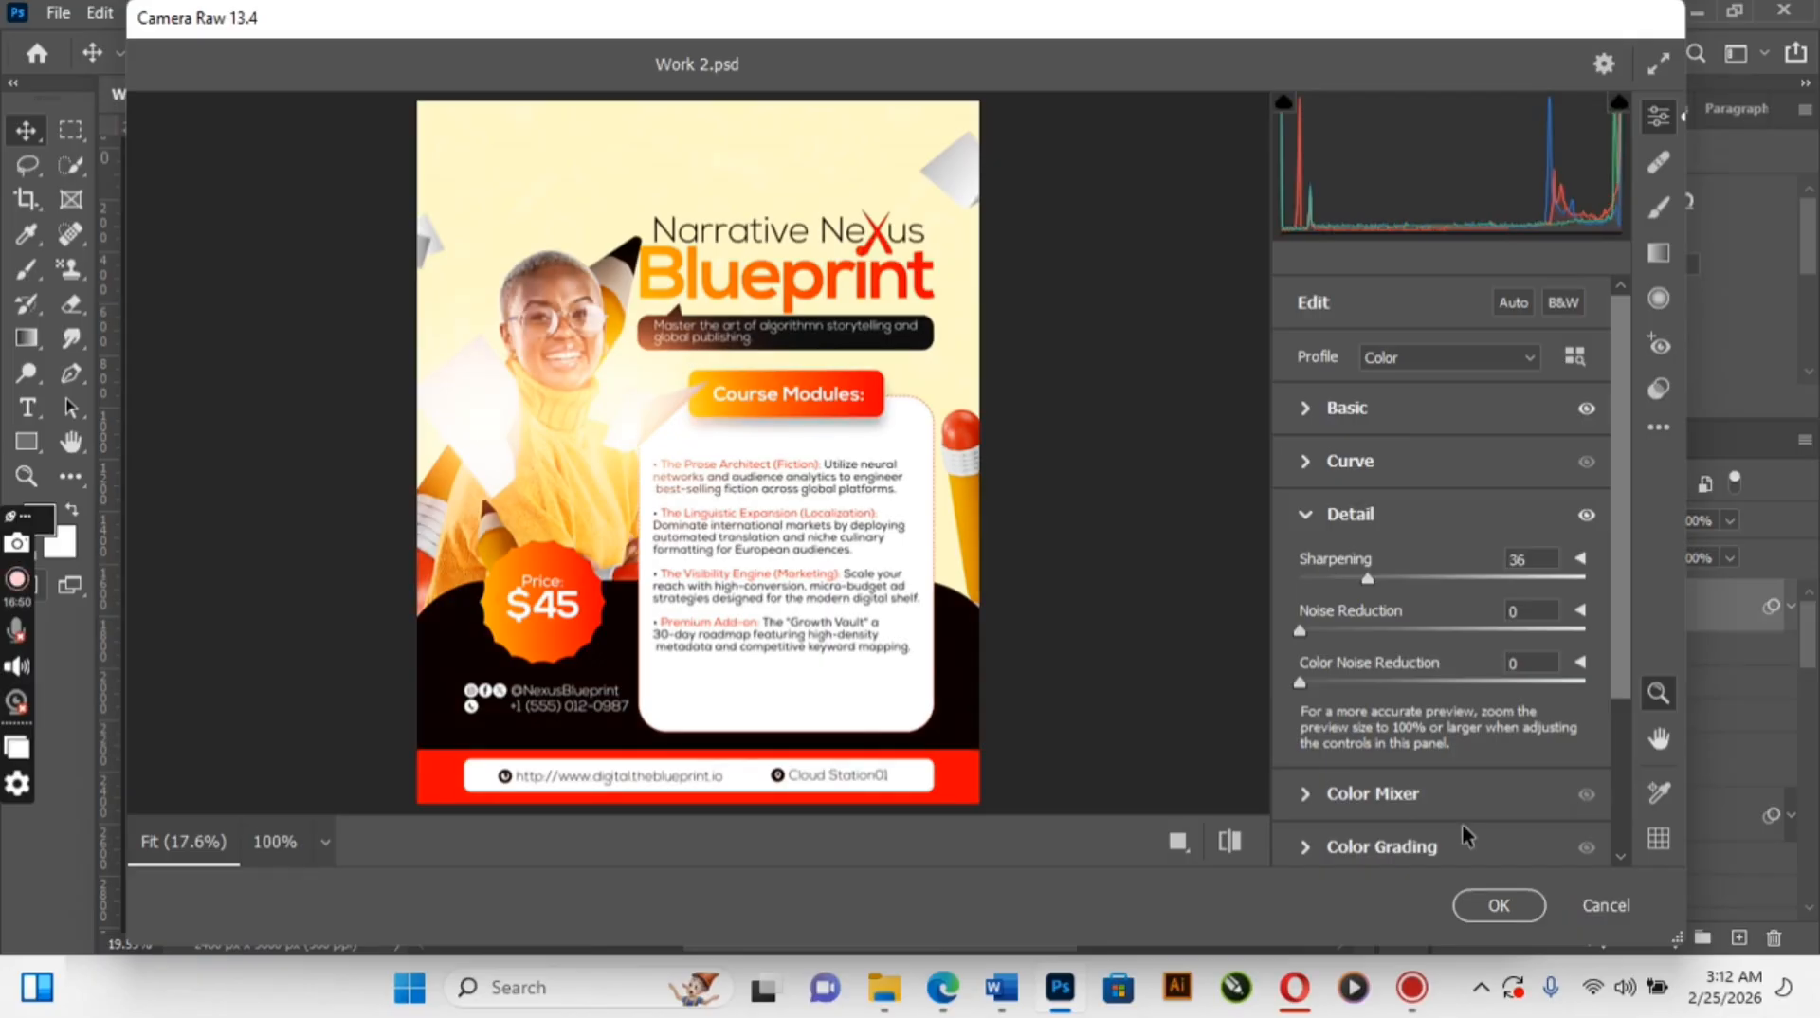
left_click(1488, 908)
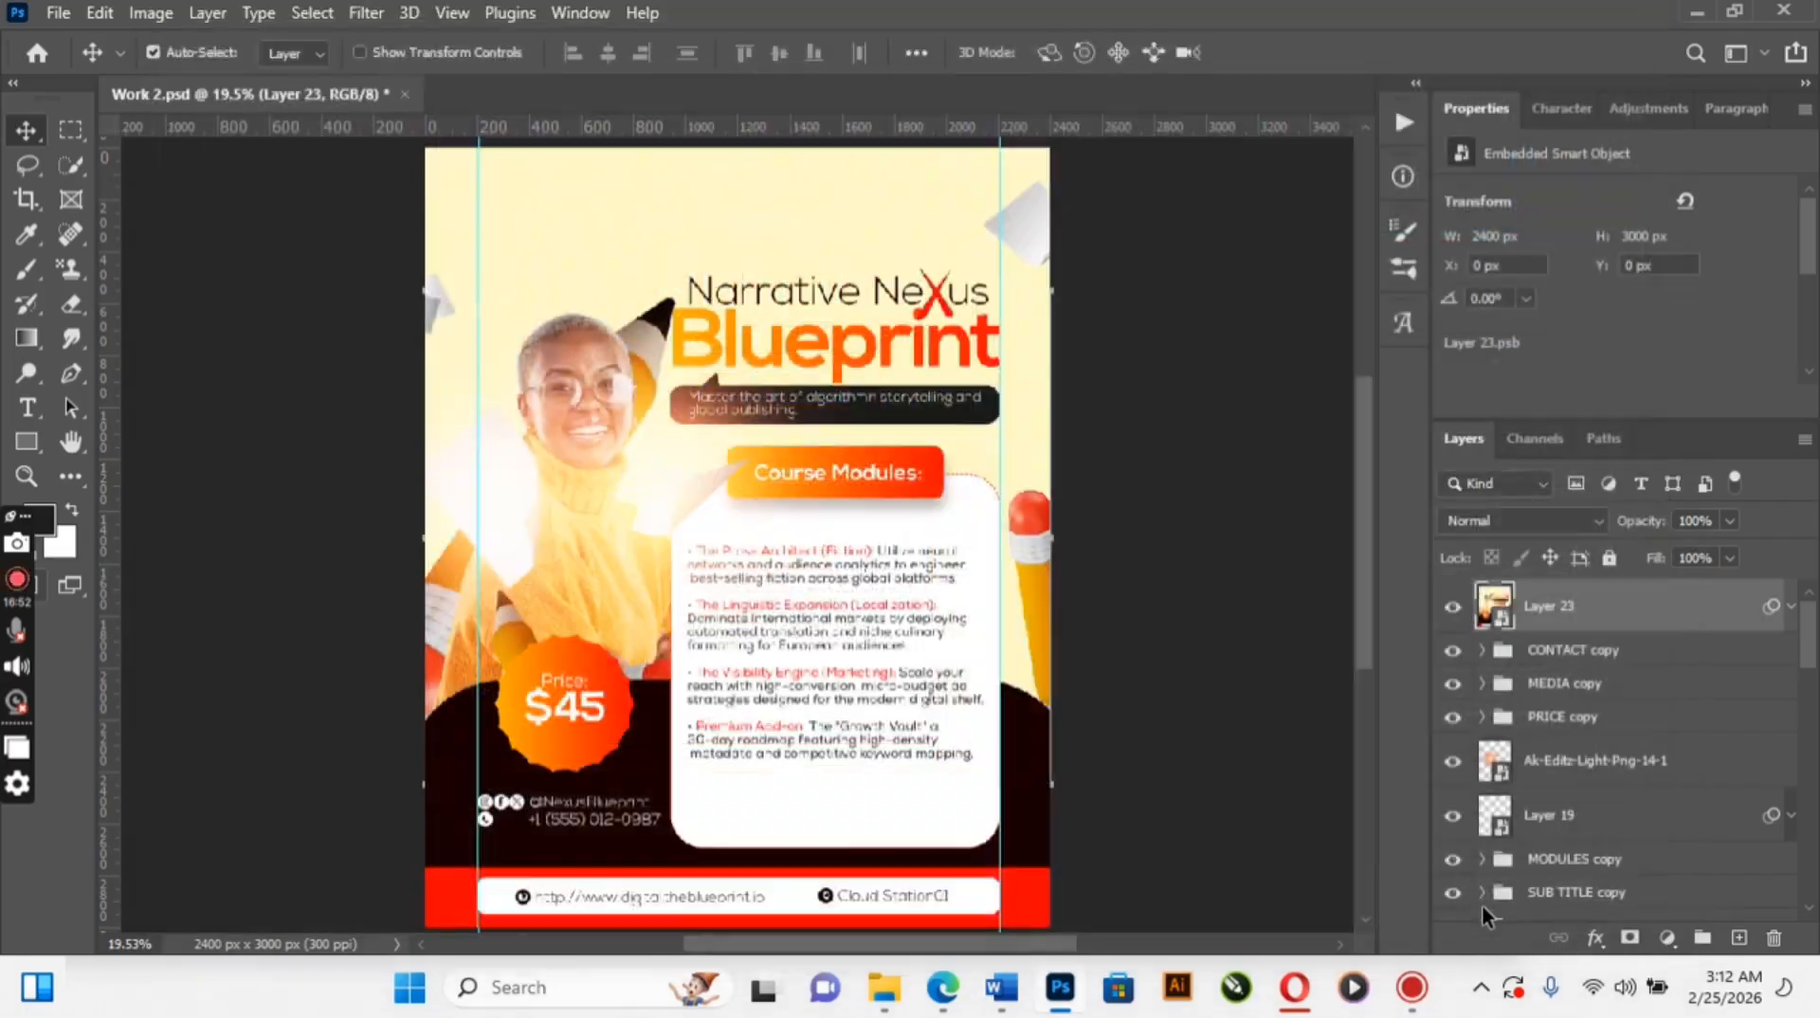